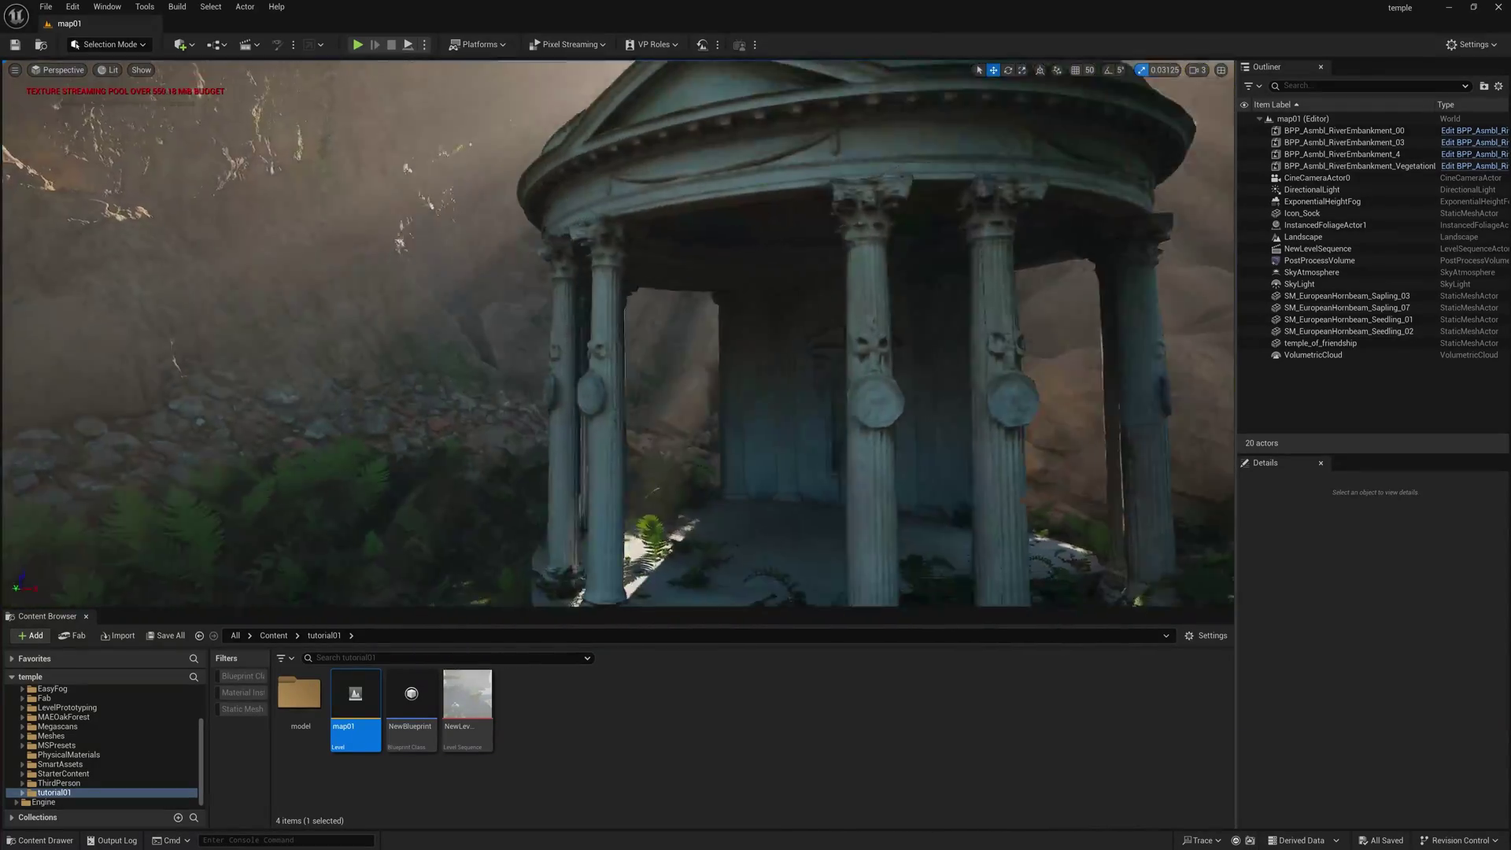
Create a new level from the Empty Level template.
right_click_drag(764, 440, 764, 440)
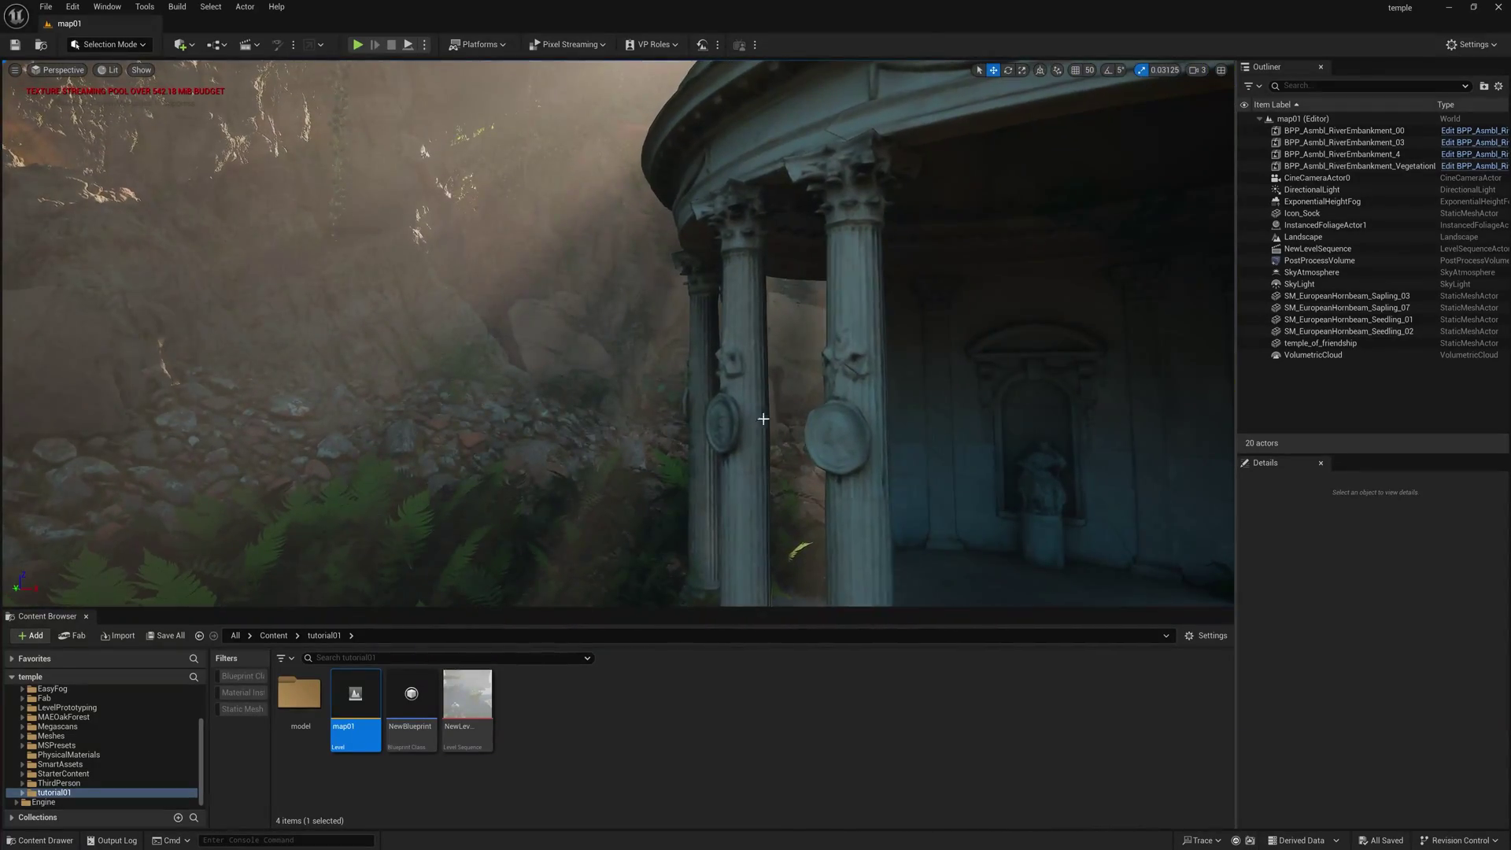
left_click(41, 9)
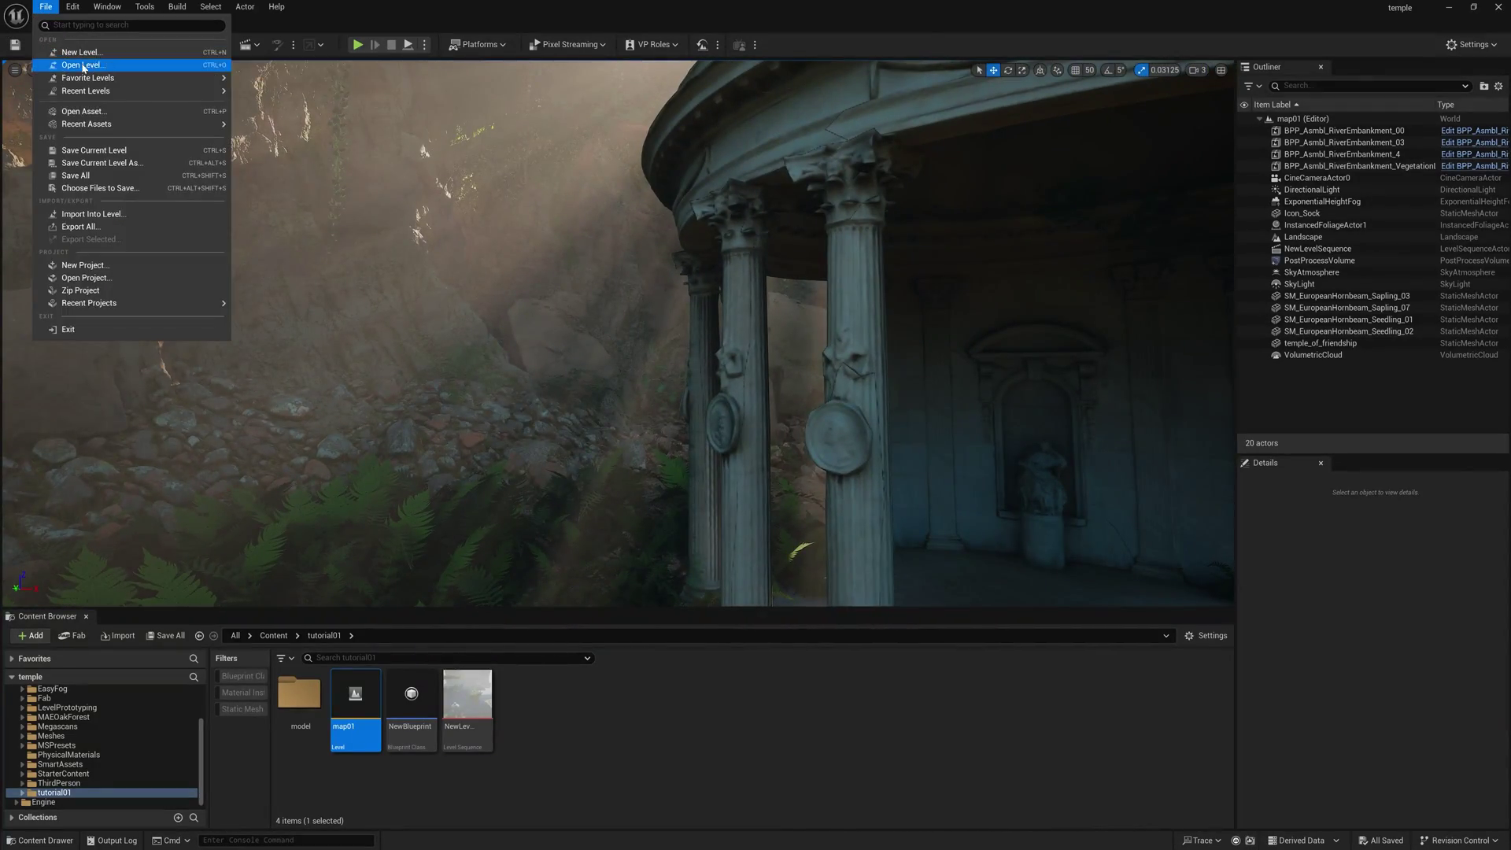
left_click(71, 53)
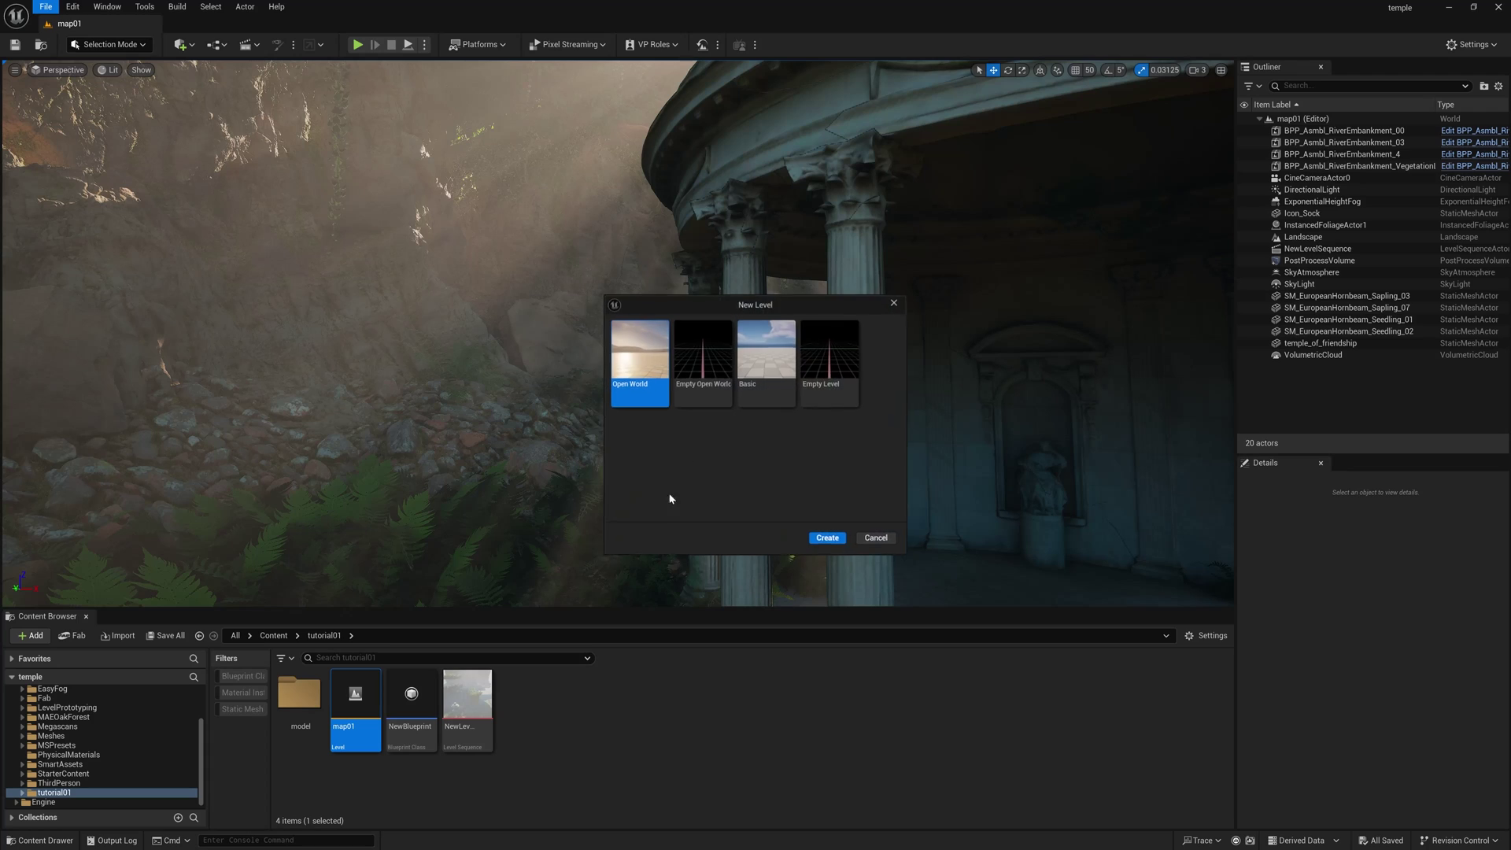
left_click(838, 354)
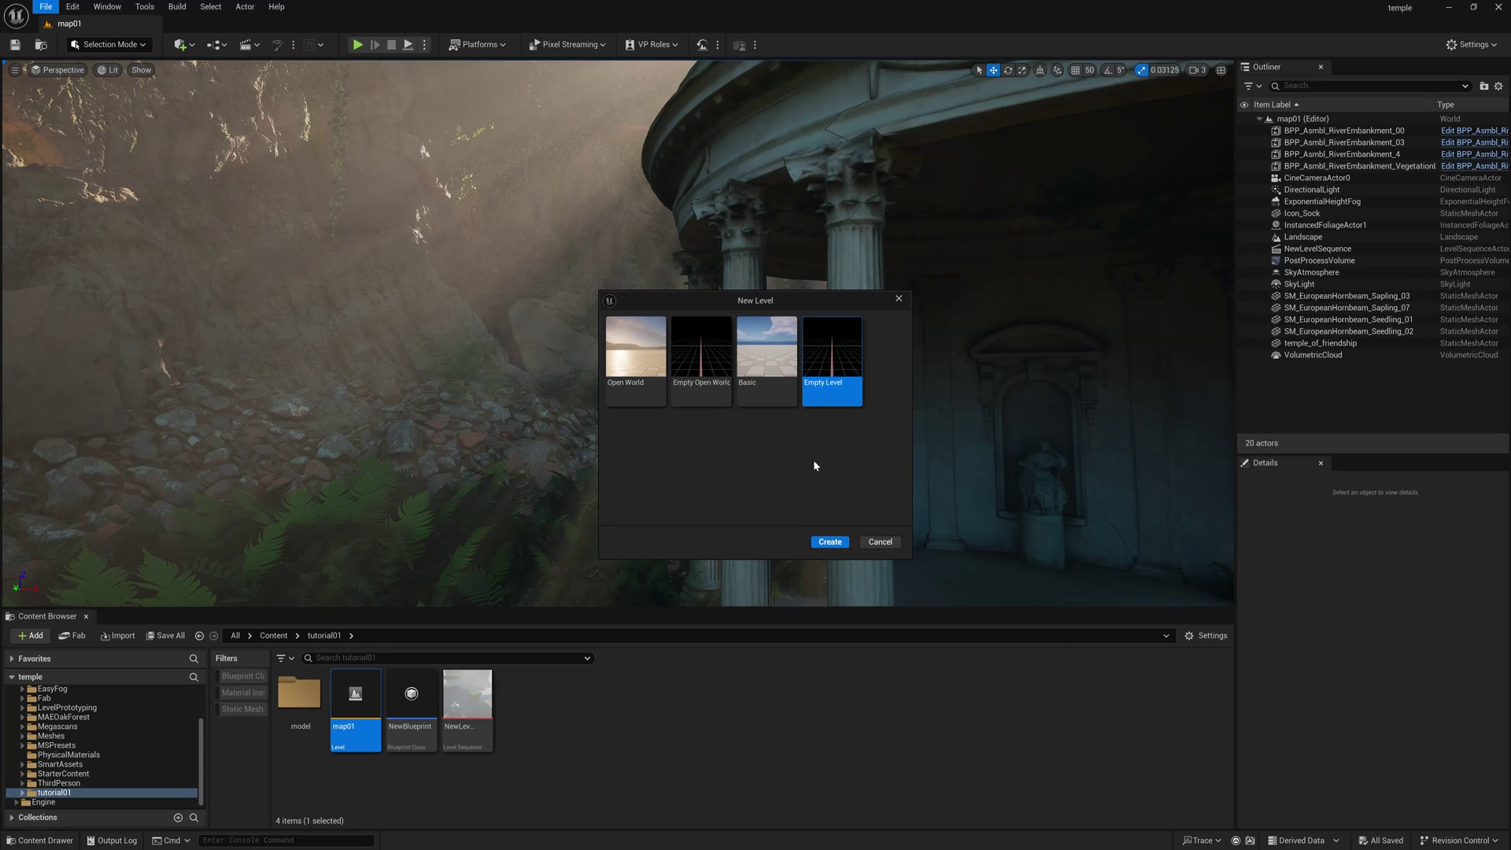
left_click(831, 542)
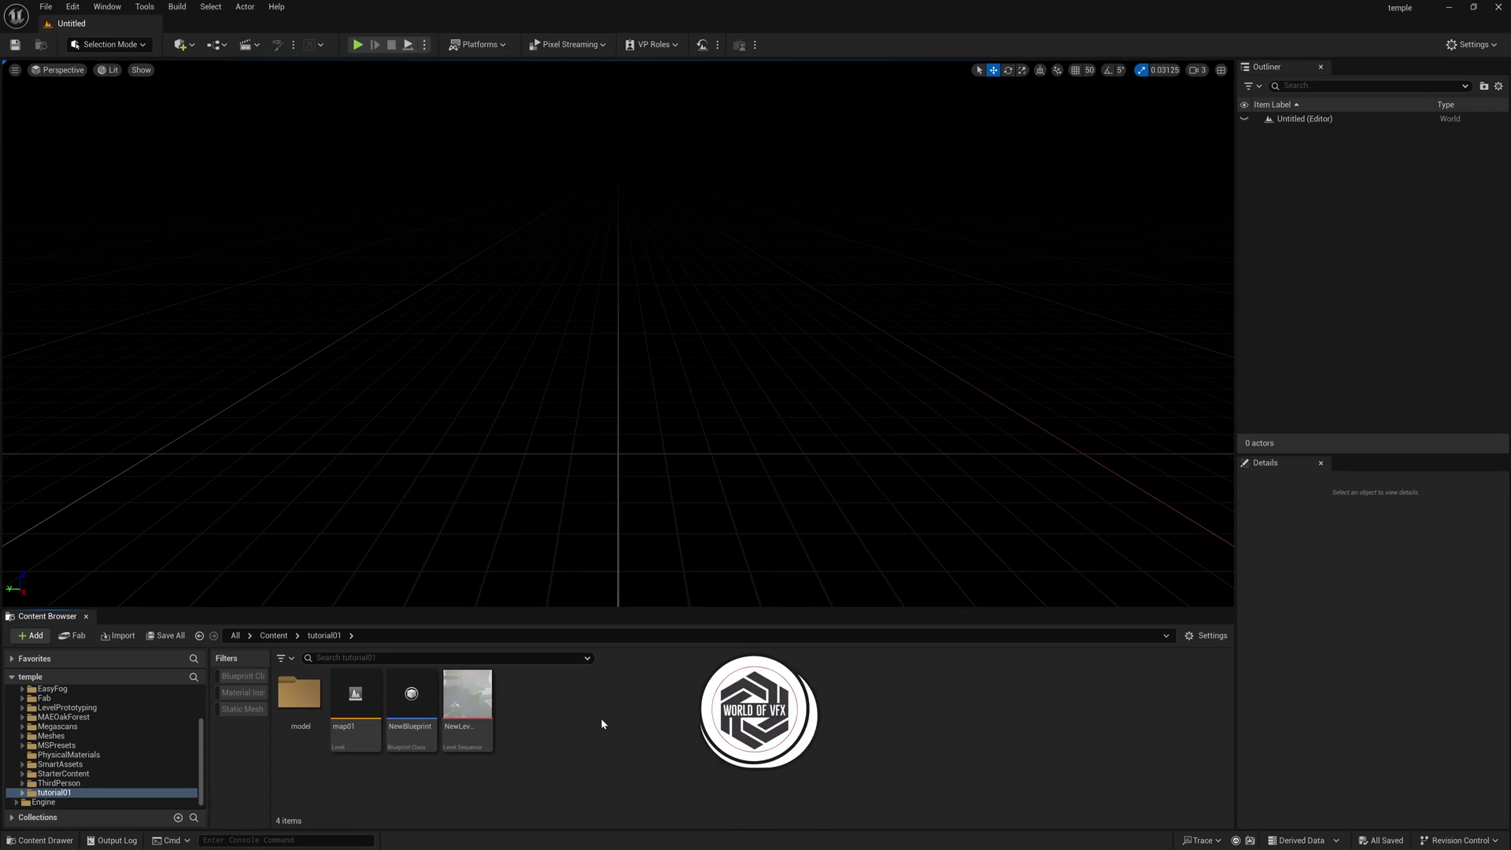
Create a folder named tut in the project's Content directory and open it.
scroll(125, 756, "up", 3)
left_click(52, 701)
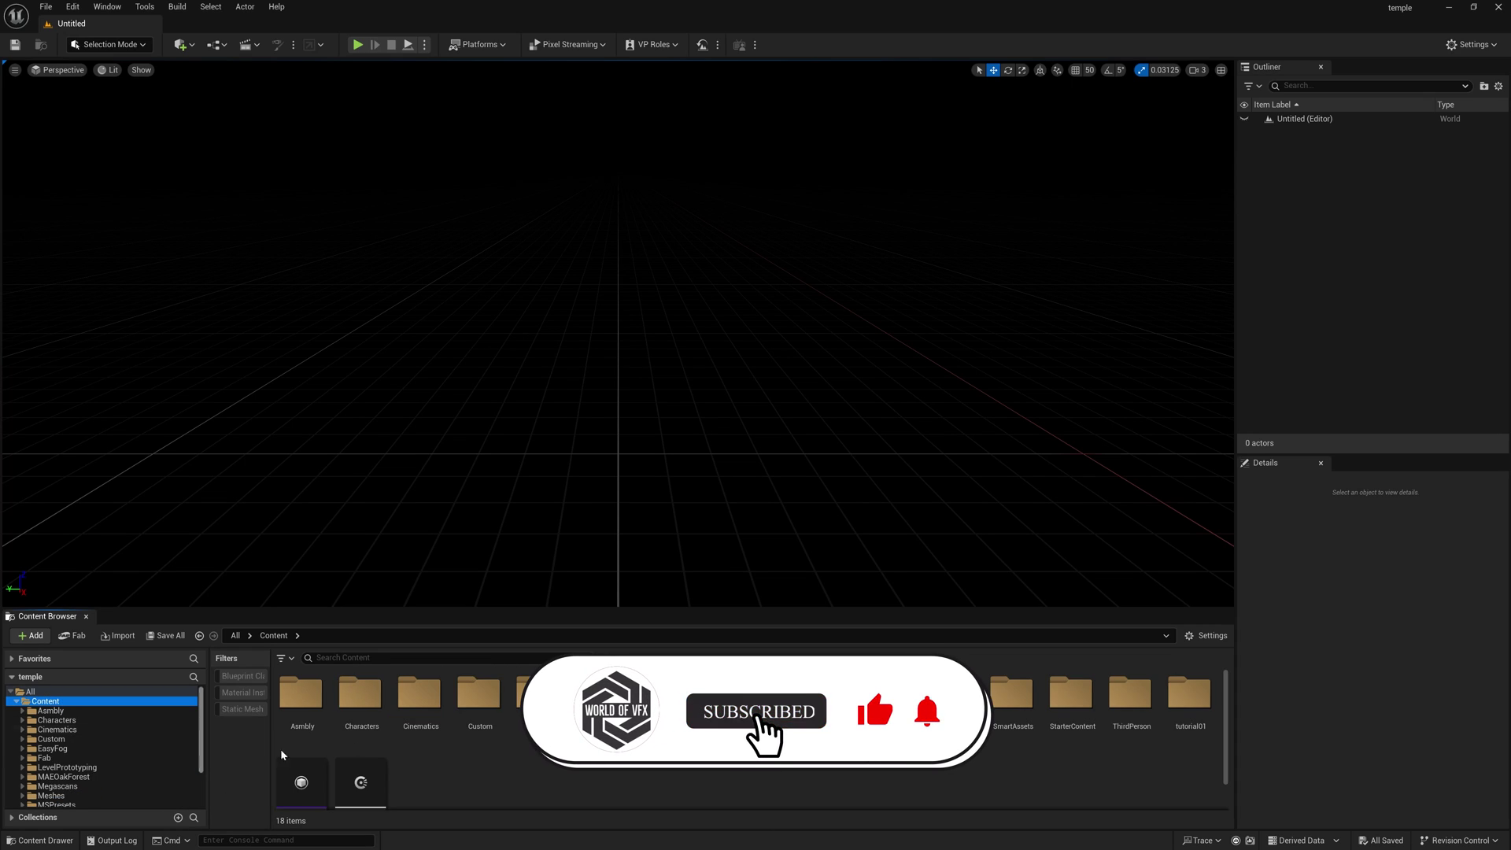
right_click(788, 781)
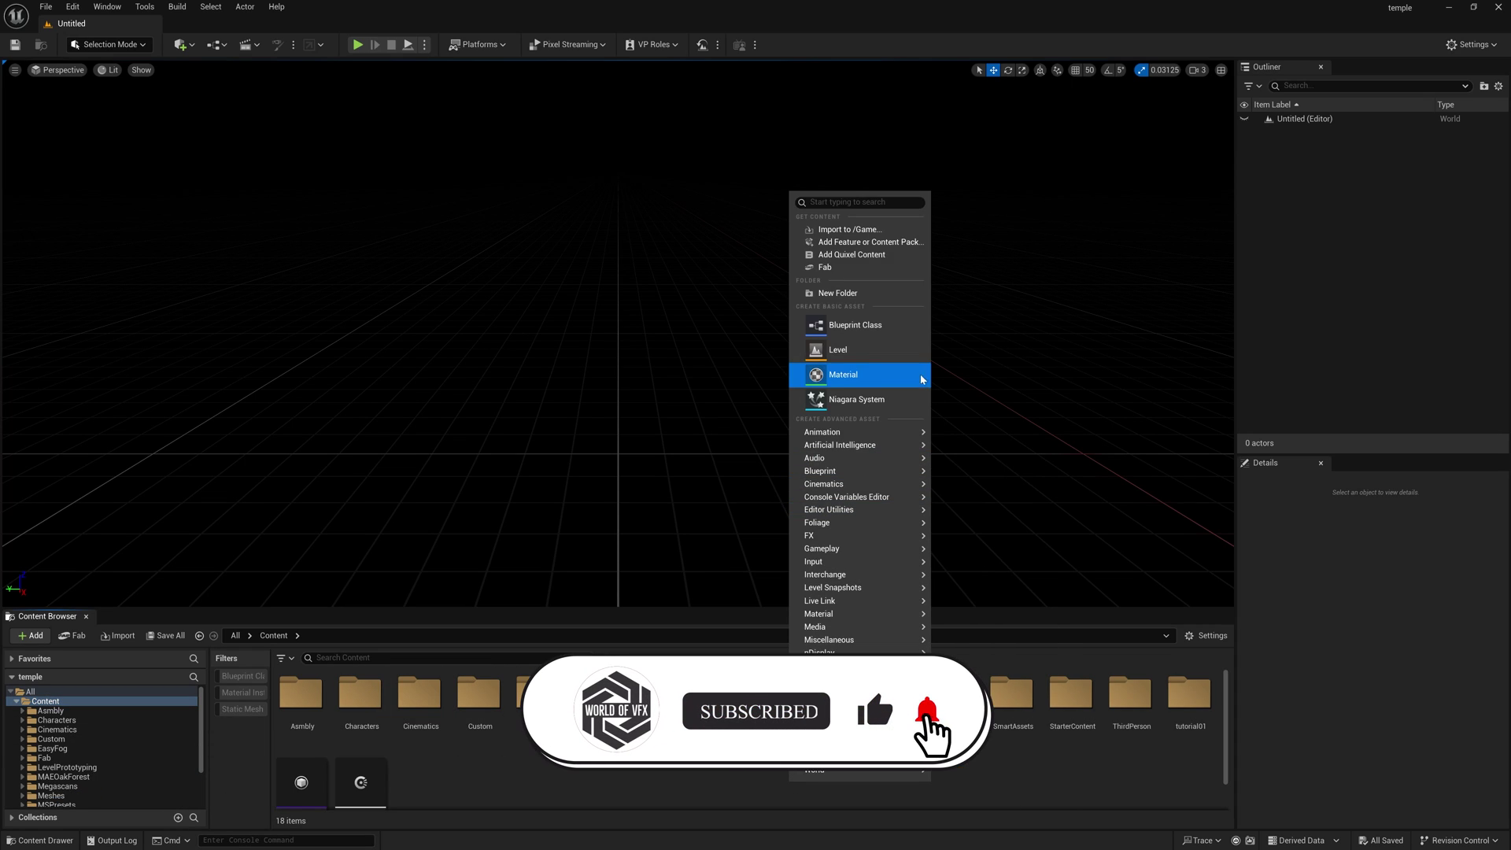
left_click(846, 293)
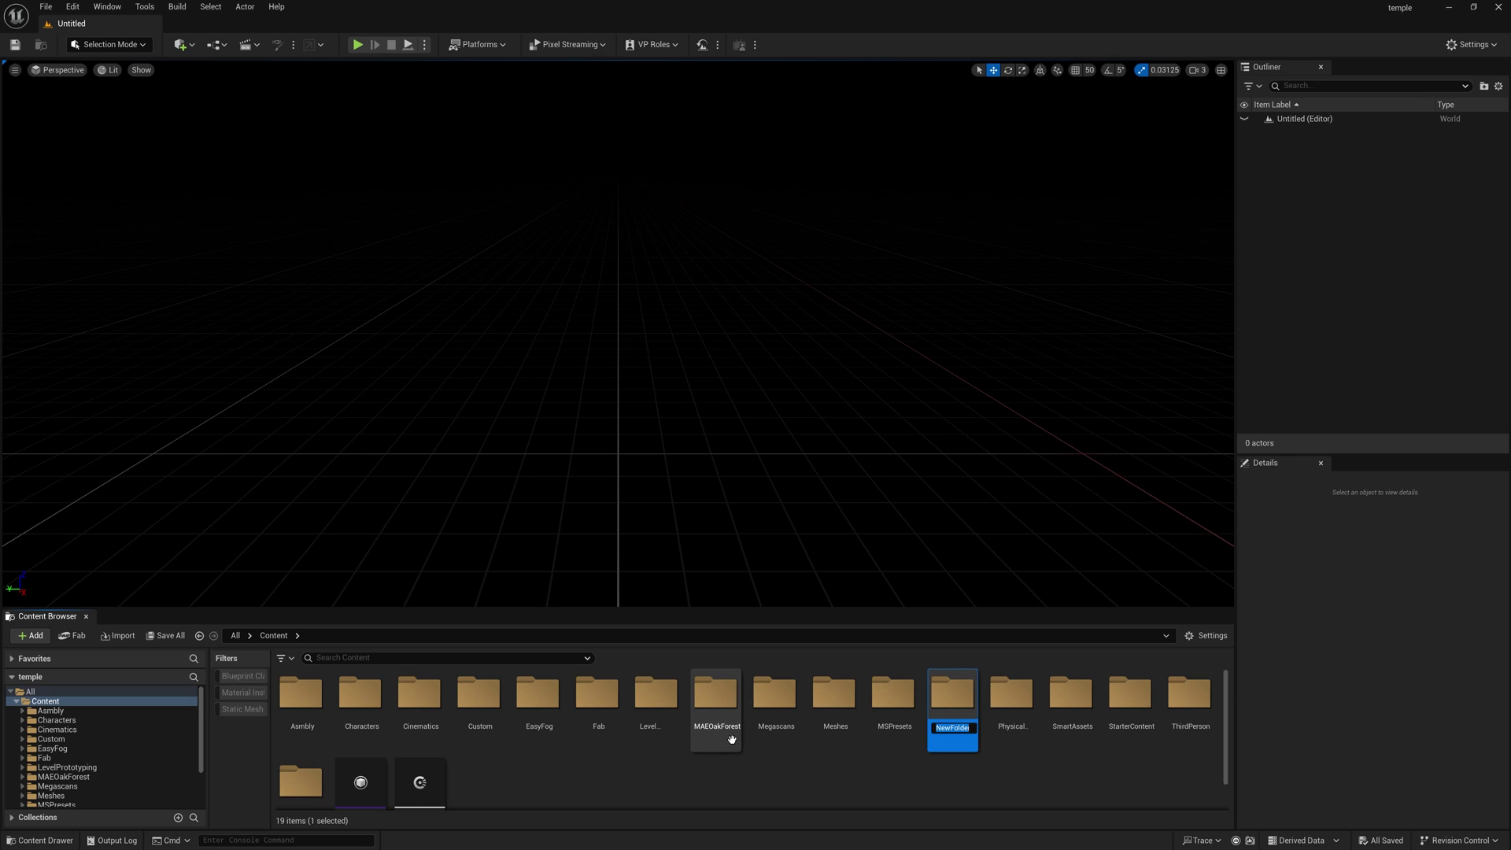
key("Return")
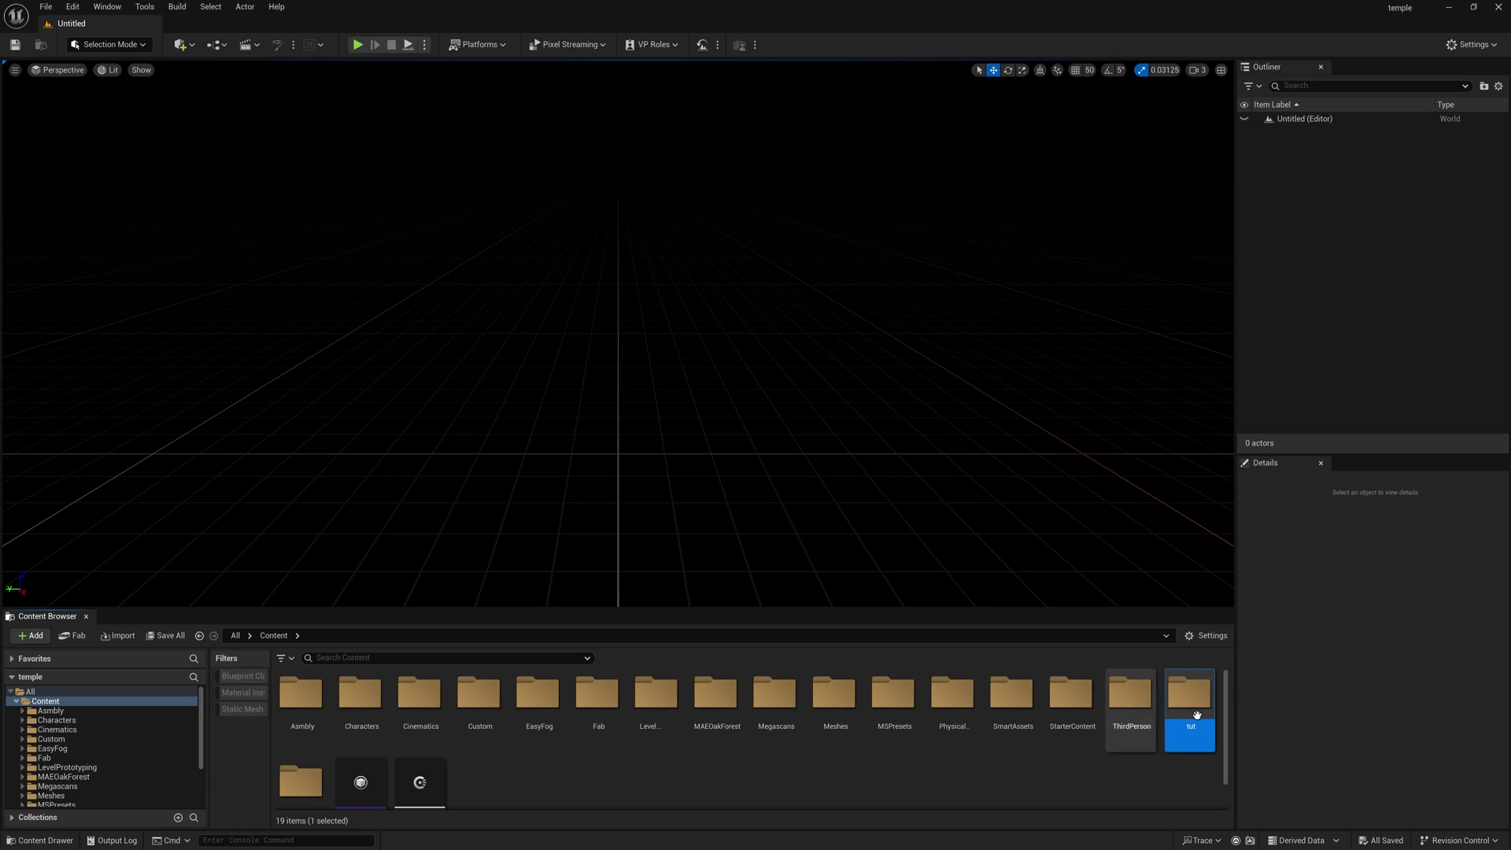
double_click(1199, 703)
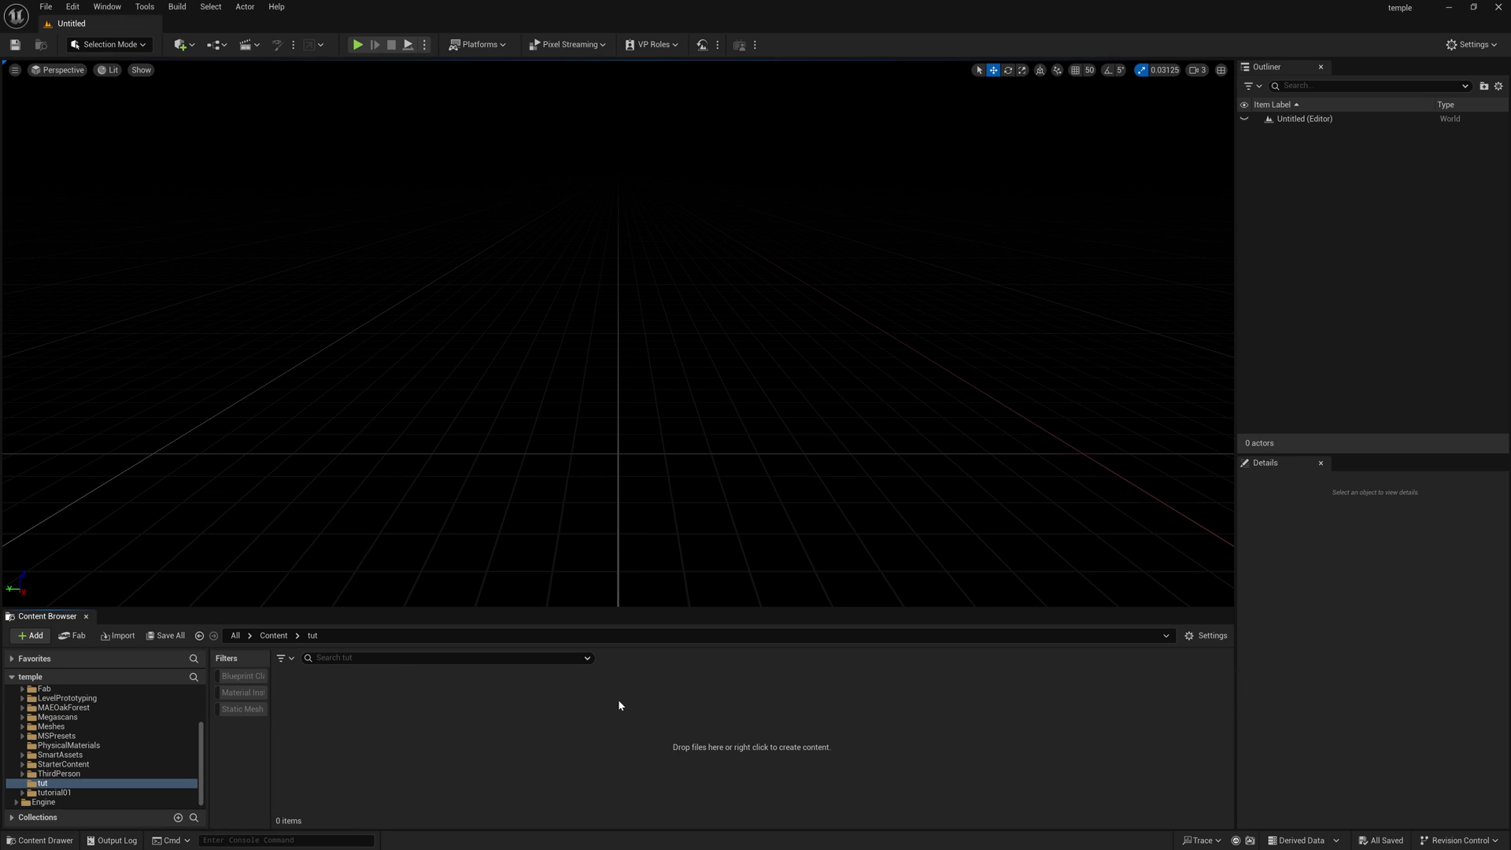
Save the new level under the name map.
left_click(15, 45)
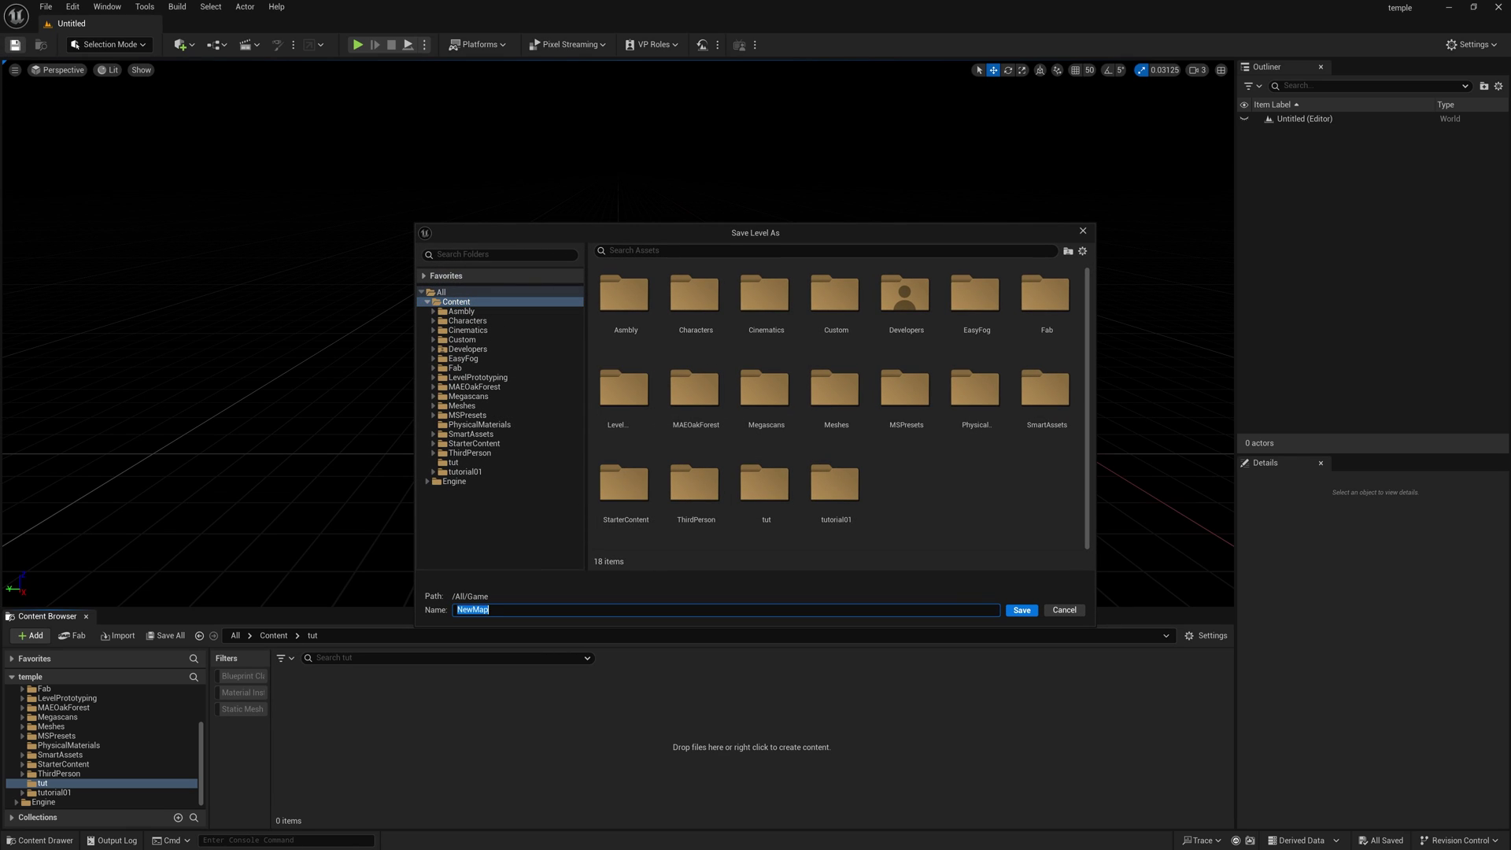
left_click(1026, 612)
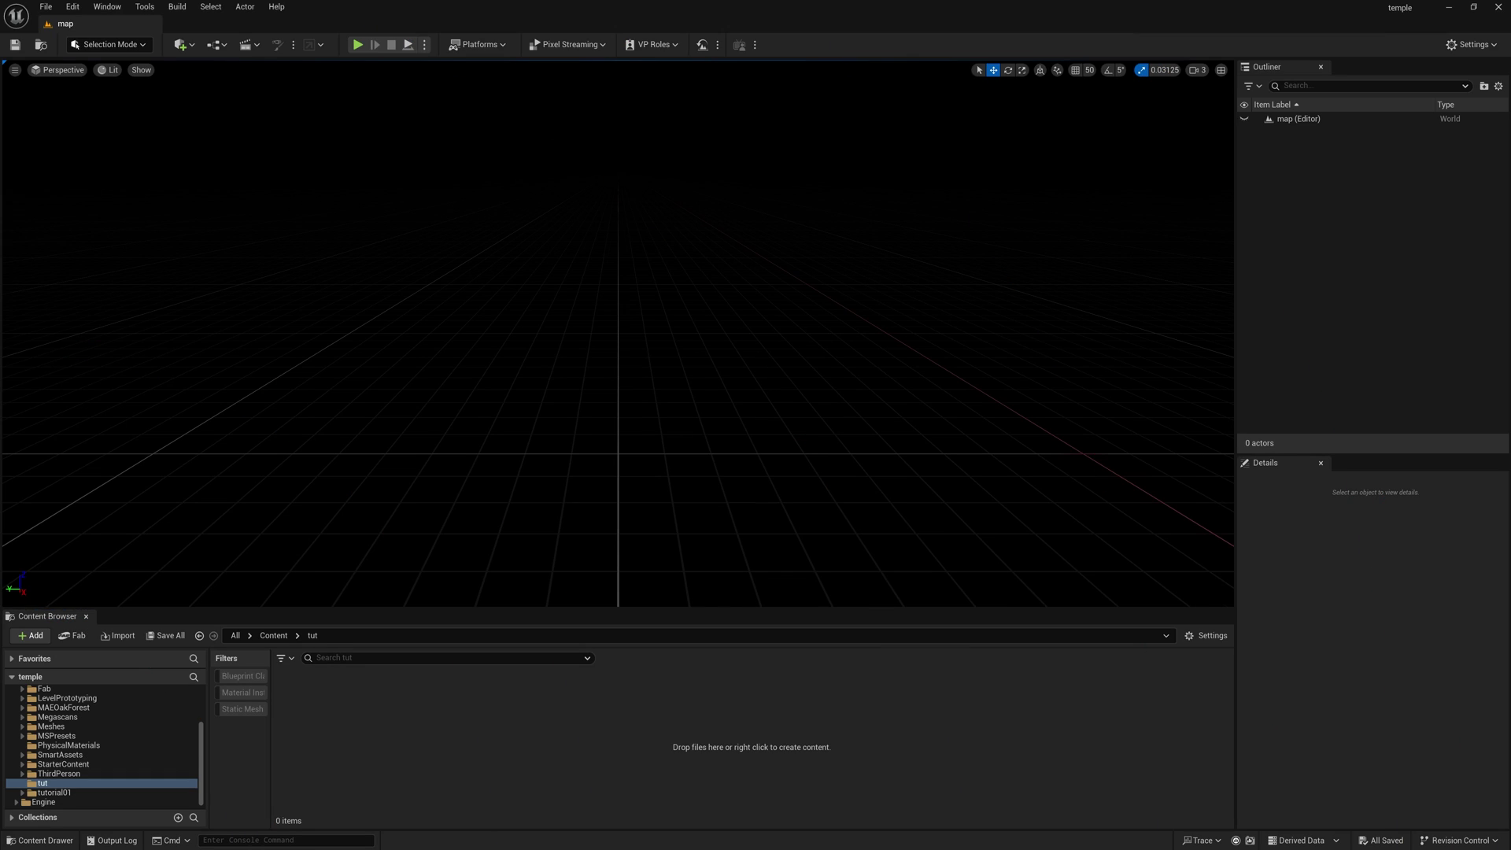
Use the Env. Light Mixer to create two sky lights, a directional light, sky atmosphere, volumetric cloud and height fog.
right_click_drag(664, 485, 663, 485)
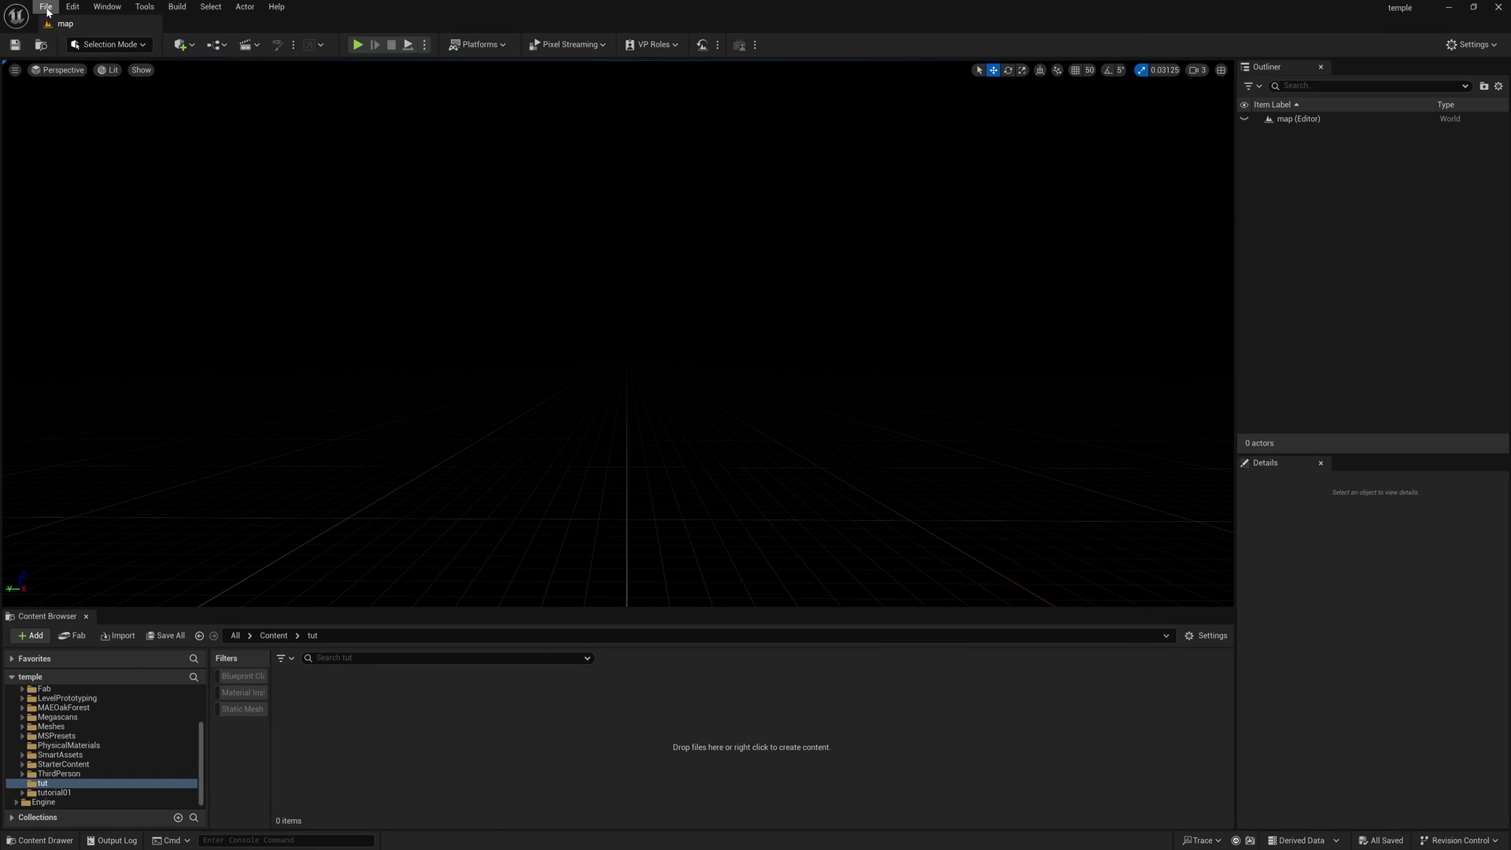
left_click(107, 6)
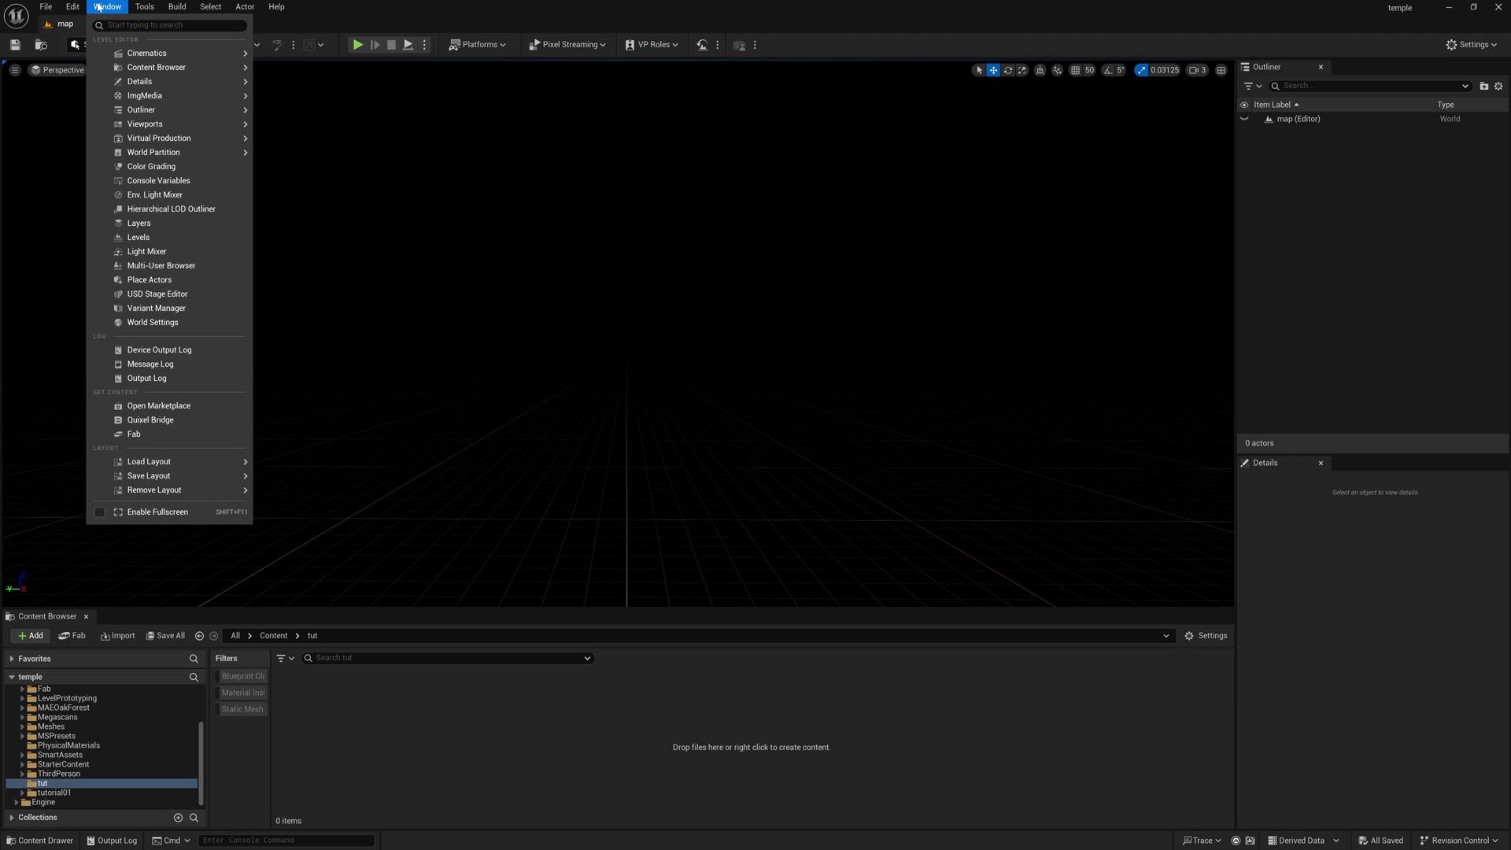
left_click(209, 194)
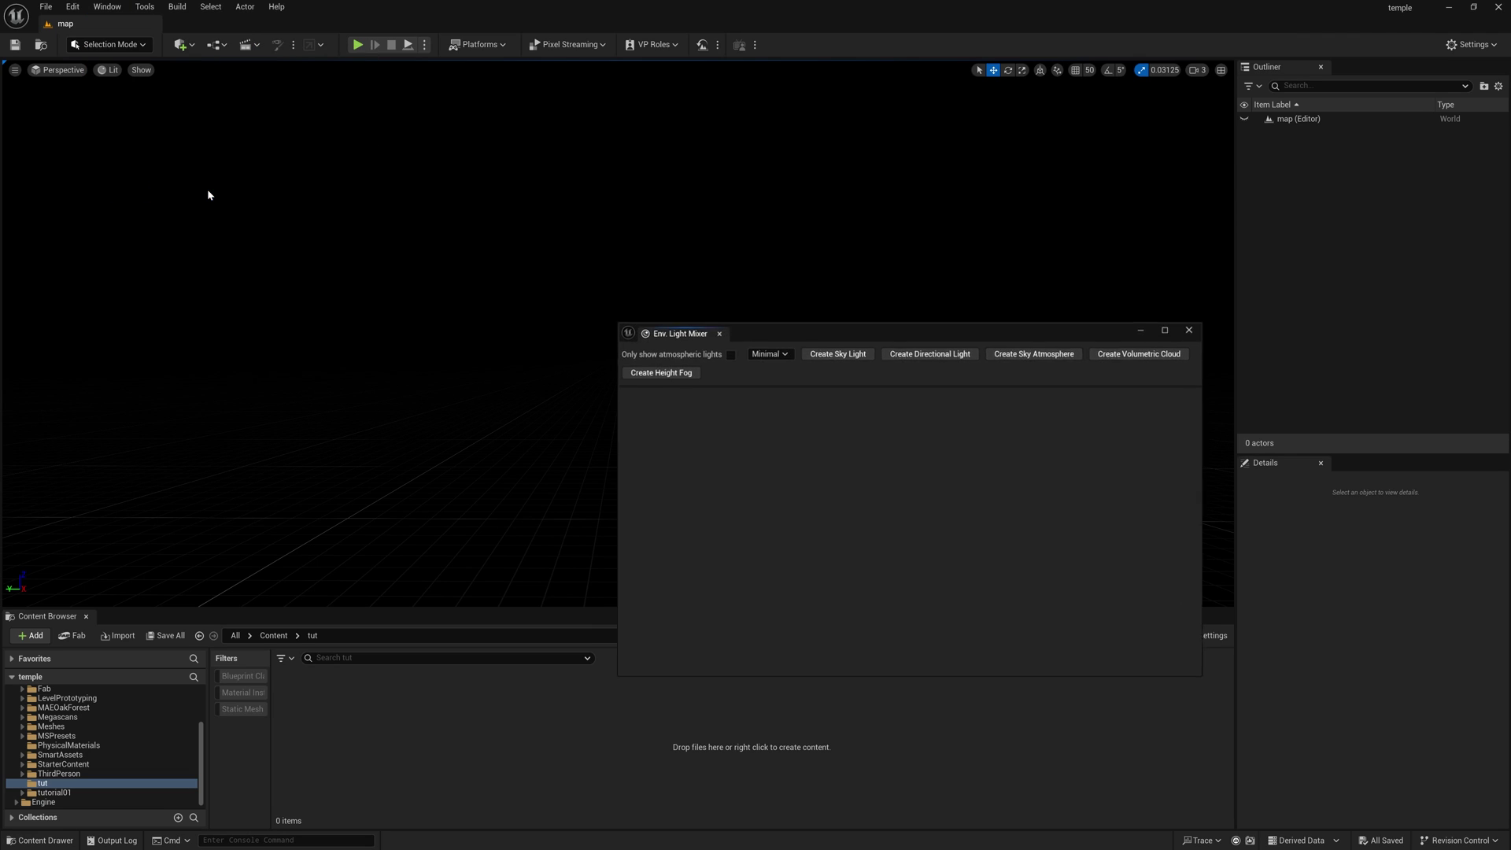
left_click(854, 353)
left_click(854, 352)
left_click(853, 352)
left_click(854, 353)
left_click(854, 353)
left_click(853, 353)
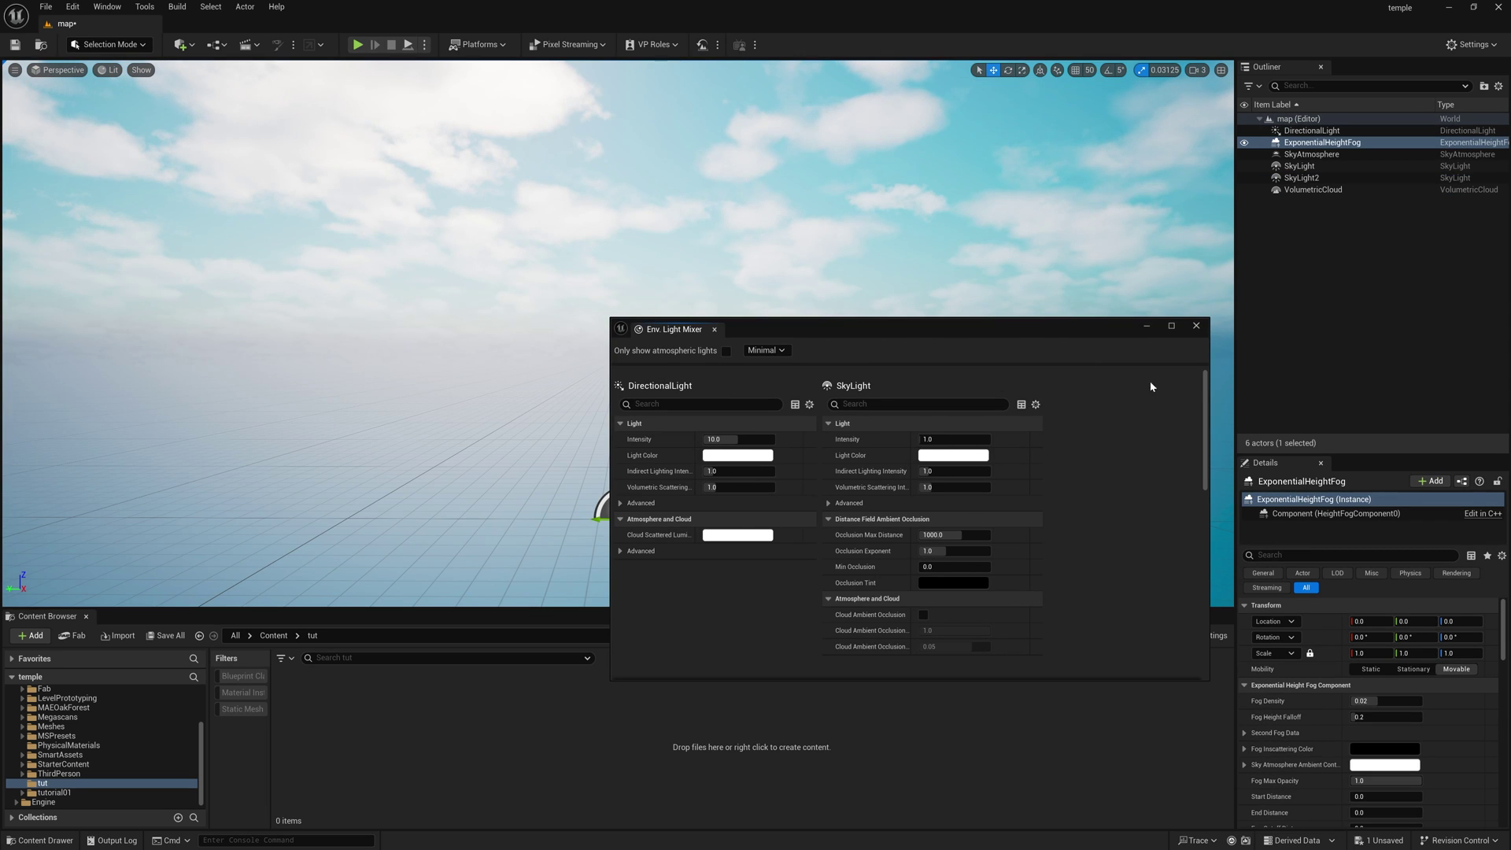
Enable Volumetric Fog on the exponential height fog and close the Env. Light Mixer.
left_click_drag(1205, 381, 1212, 600)
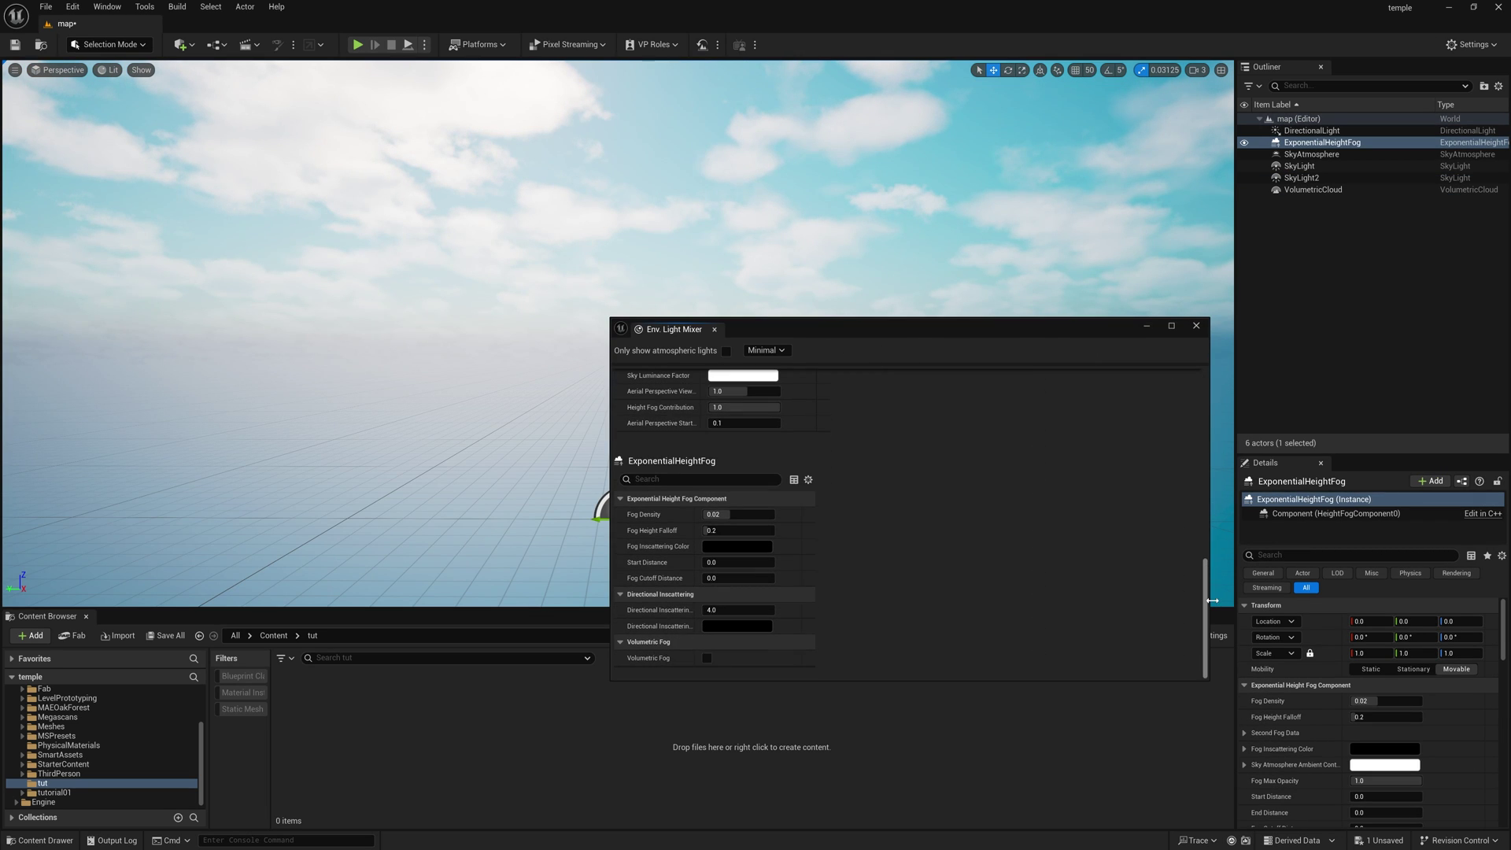
left_click(706, 658)
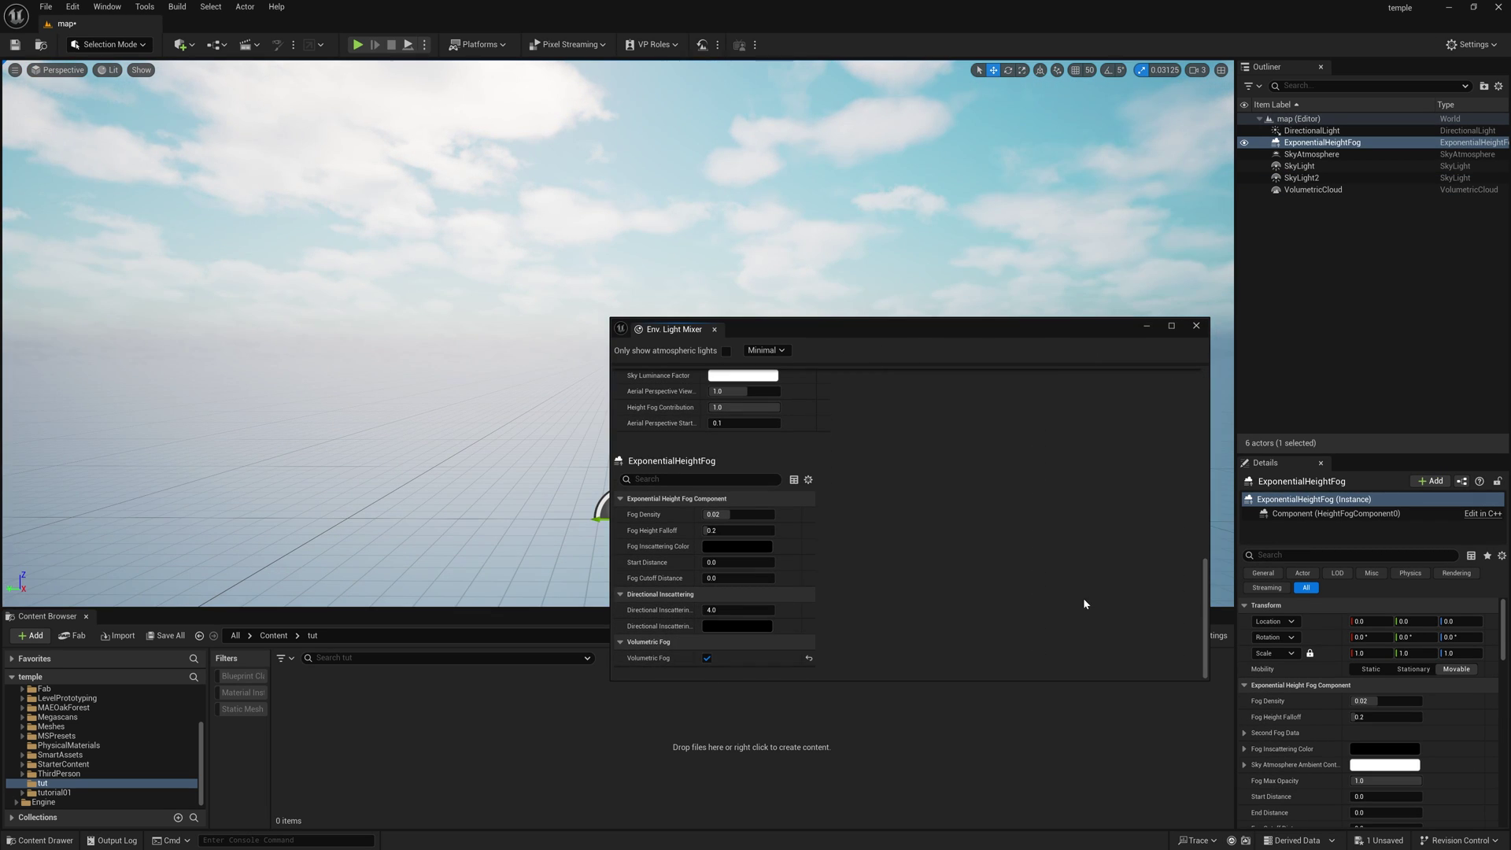
left_click(1196, 326)
Group all the lighting and atmosphere actors into an Outliner folder named light.
left_click(1308, 188)
left_click(1303, 134, "shift")
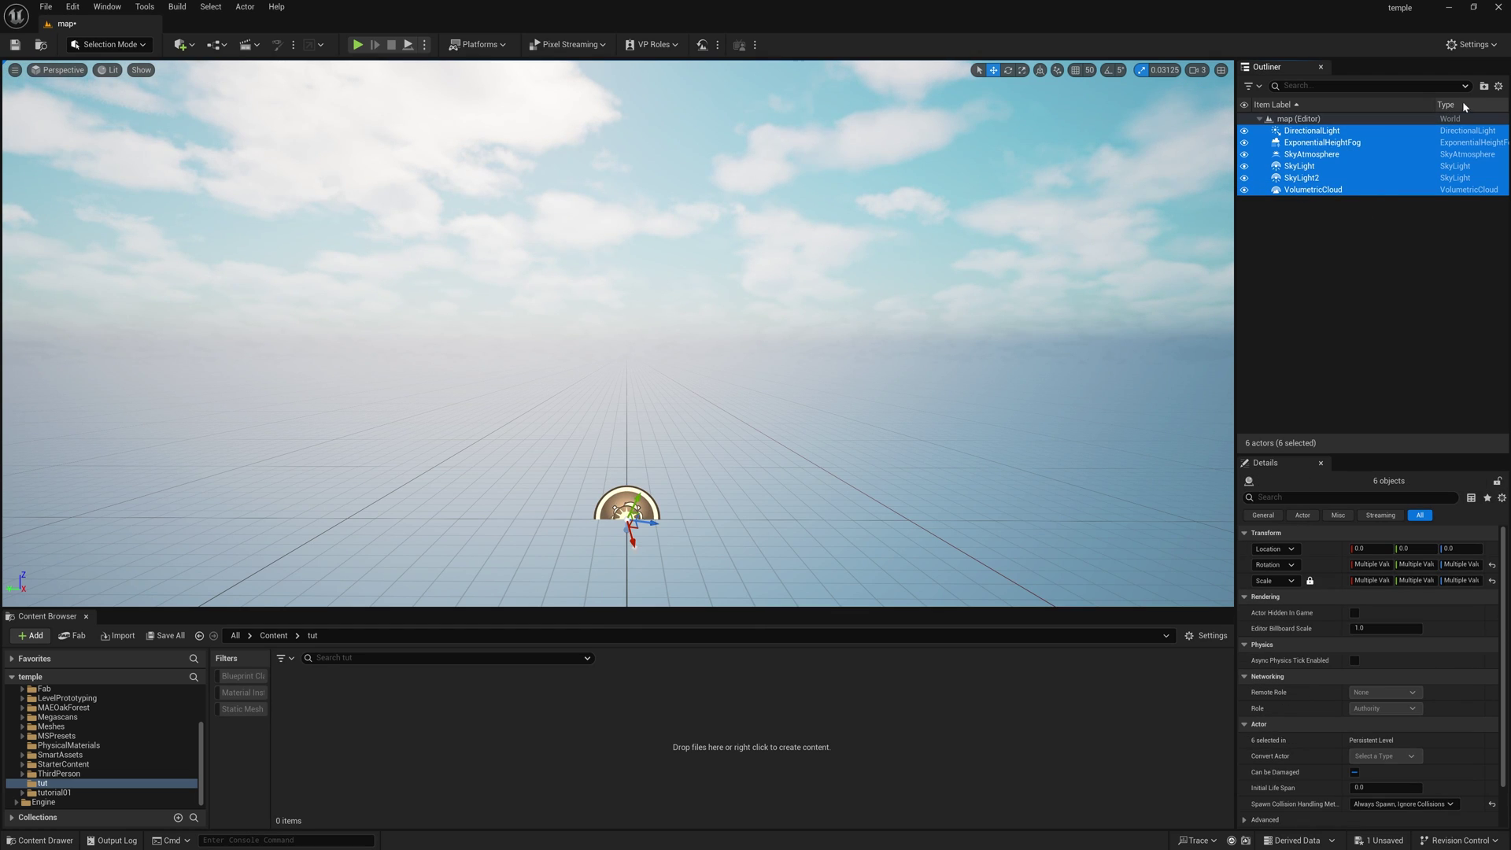
left_click(1484, 86)
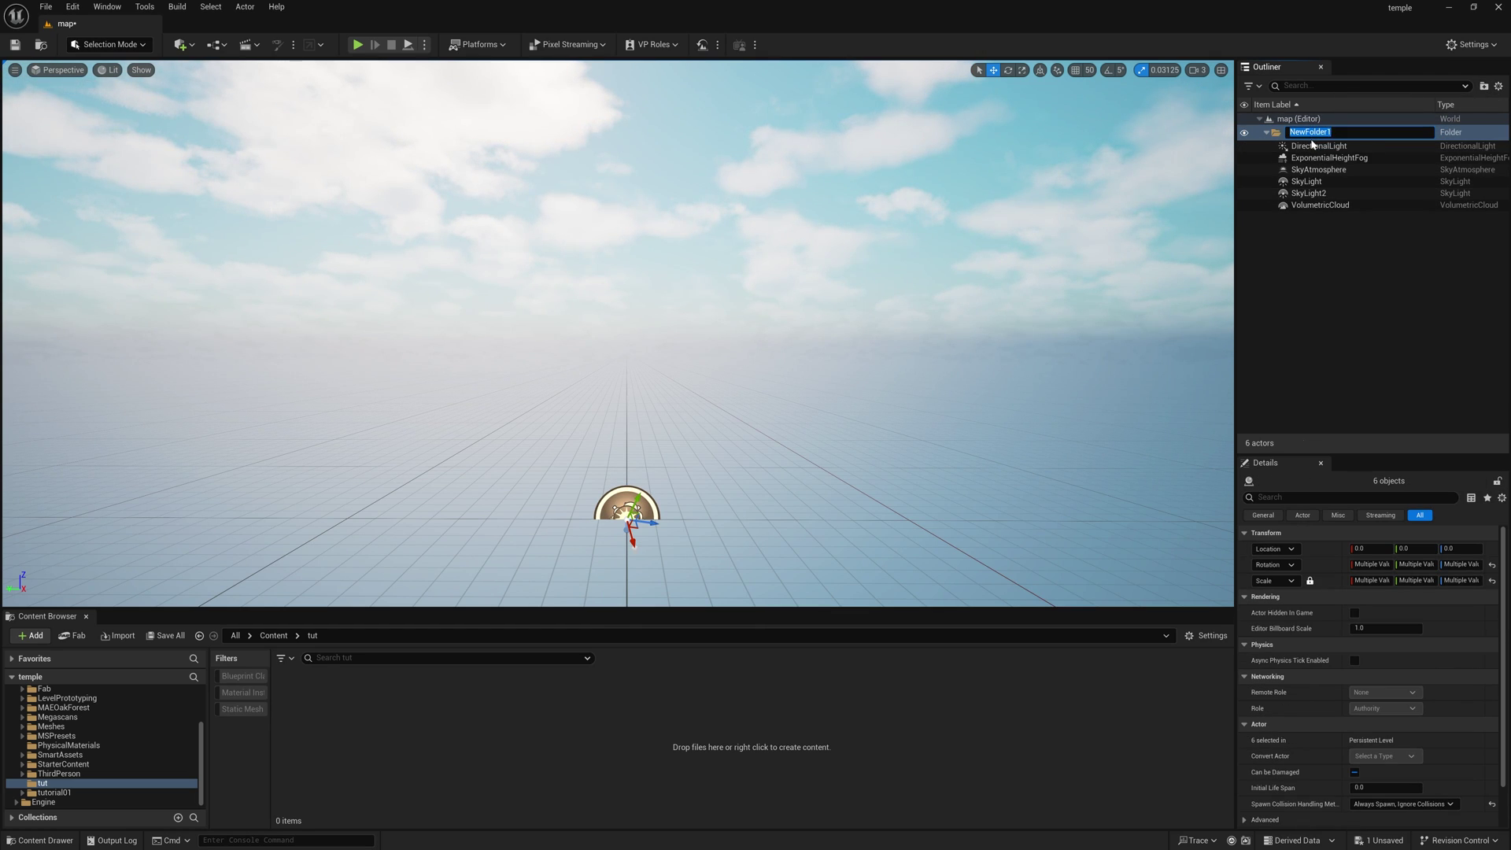
left_click(1330, 257)
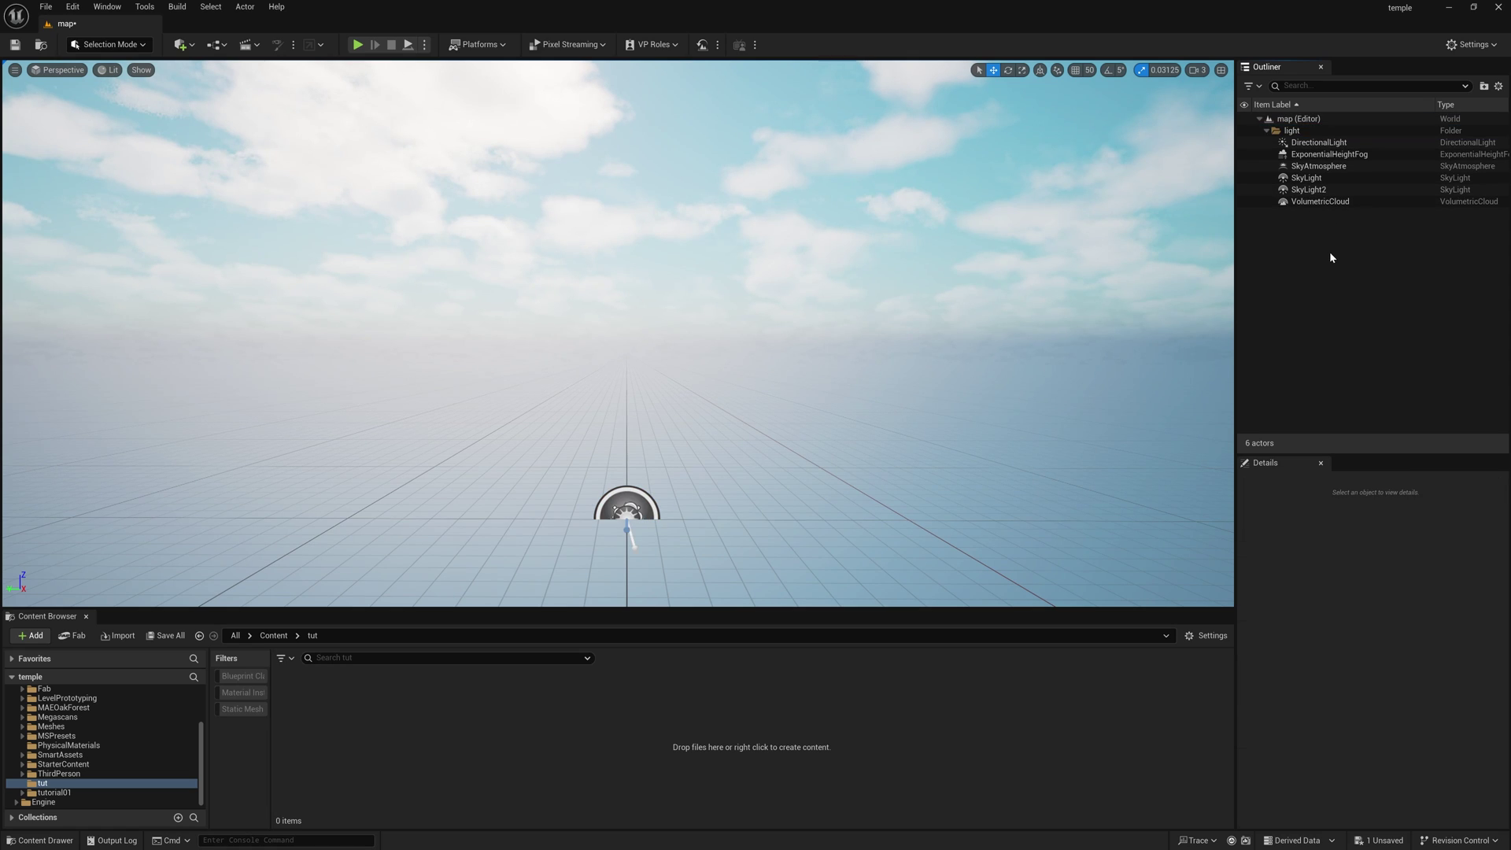
Collapse the light folder and create an empty Outliner folder named map.
left_click(1267, 130)
left_click(1484, 87)
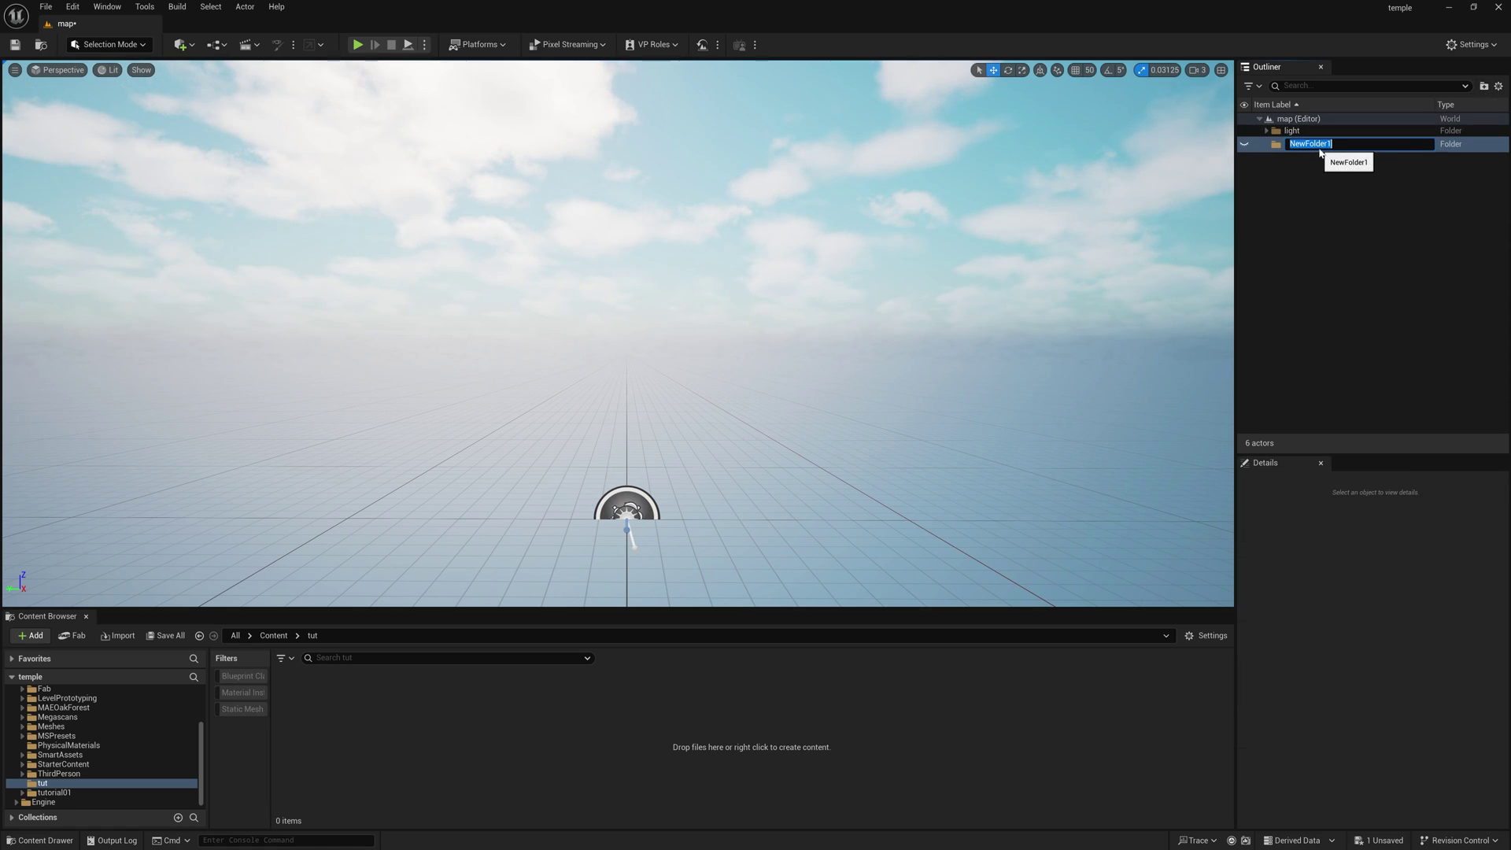
left_click(1305, 172)
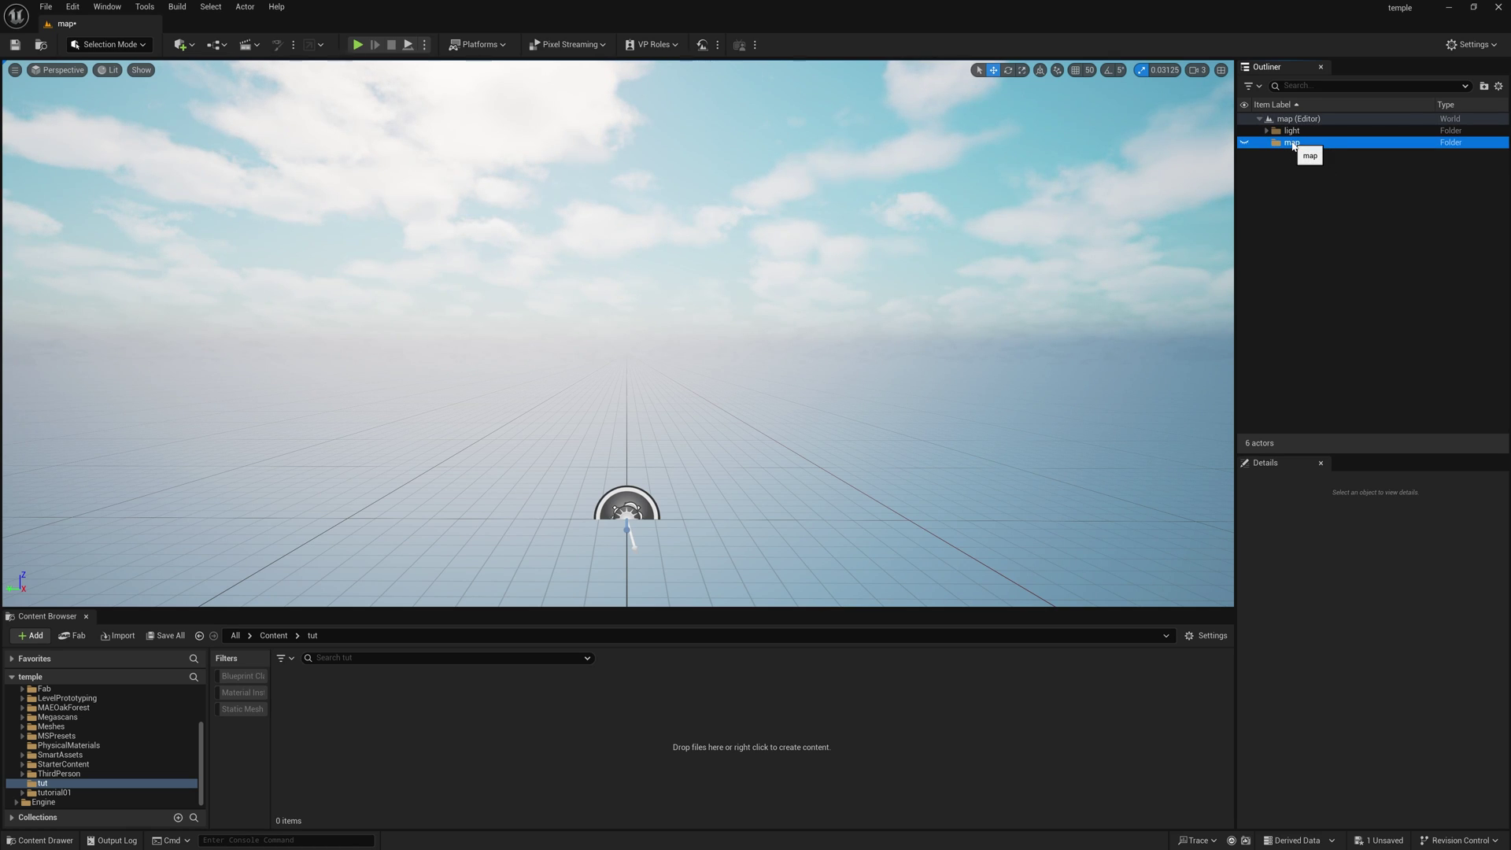
Create a new landscape with 63×63 quad sections and 8 × 8 components, and return to Selection Mode.
right_click_drag(706, 456, 697, 495)
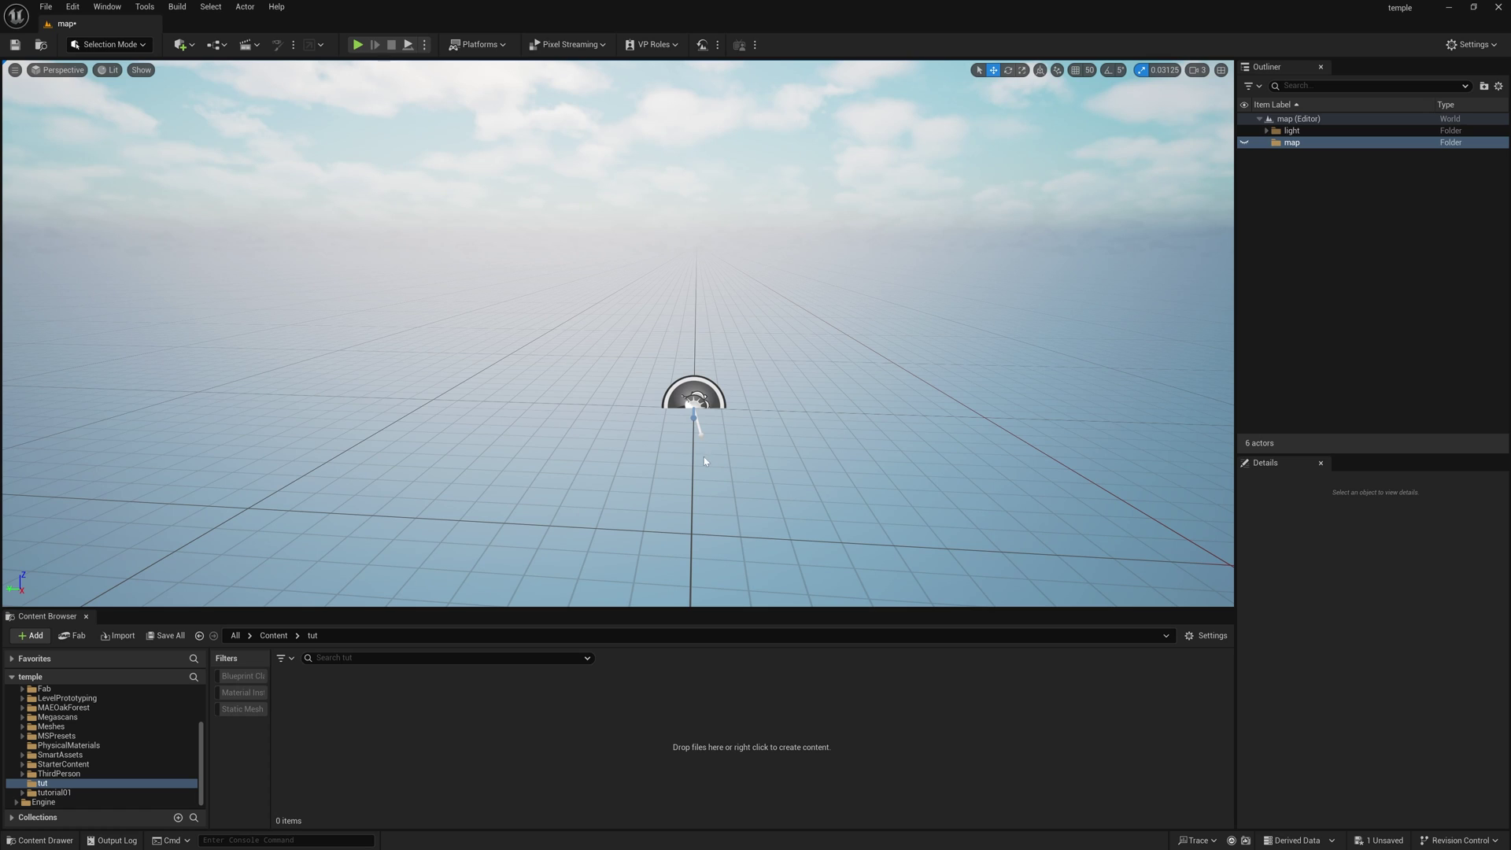
left_click(113, 46)
left_click(114, 78)
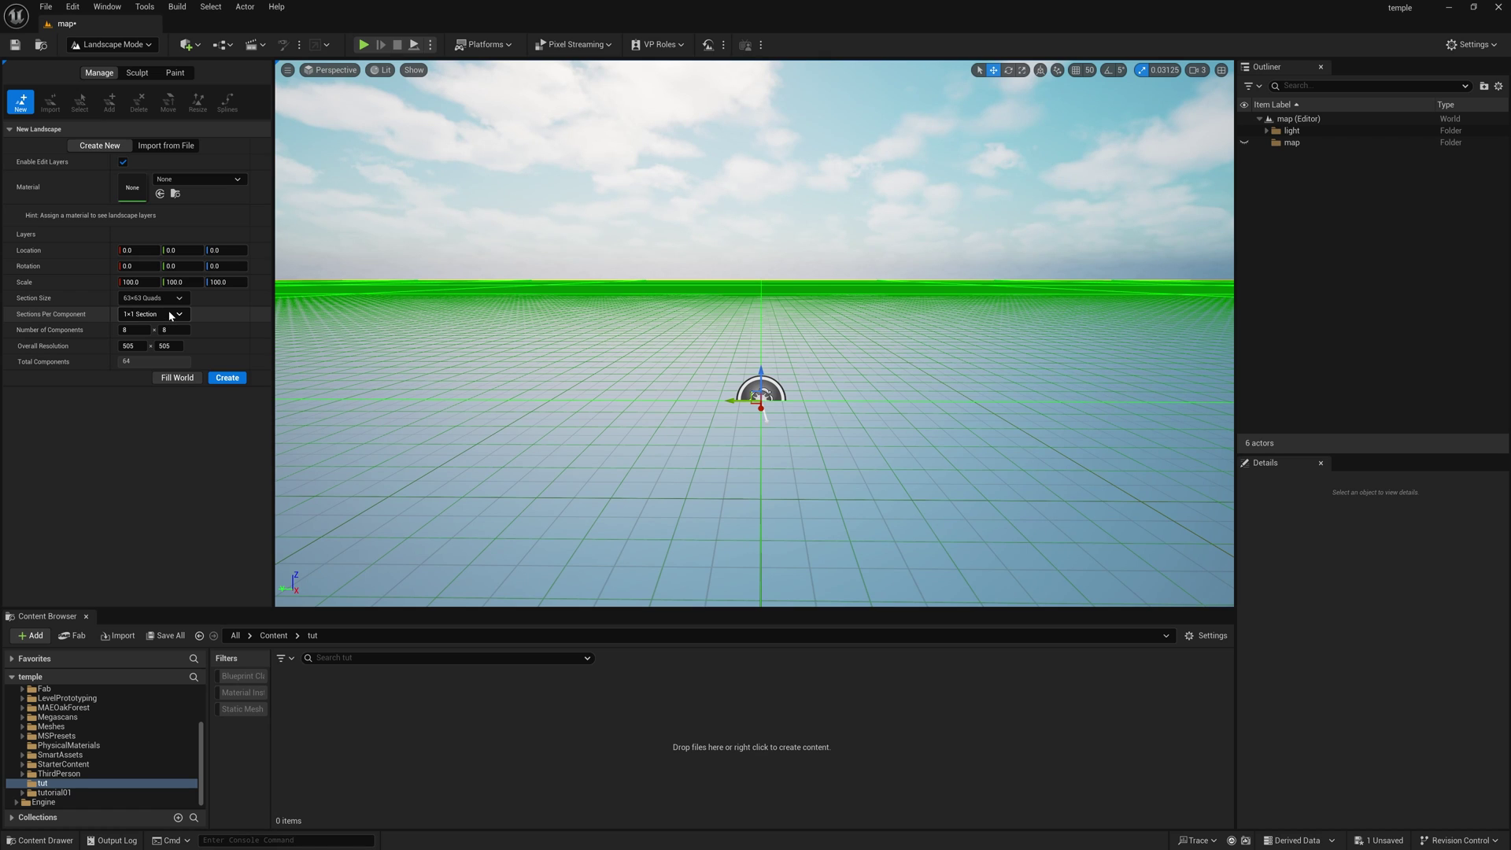
left_click(227, 379)
mouse_move(759, 334)
right_mouse_down()
mouse_move(991, 358)
mouse_move(941, 433)
mouse_move(1067, 380)
right_mouse_up()
key("w")
key("s")
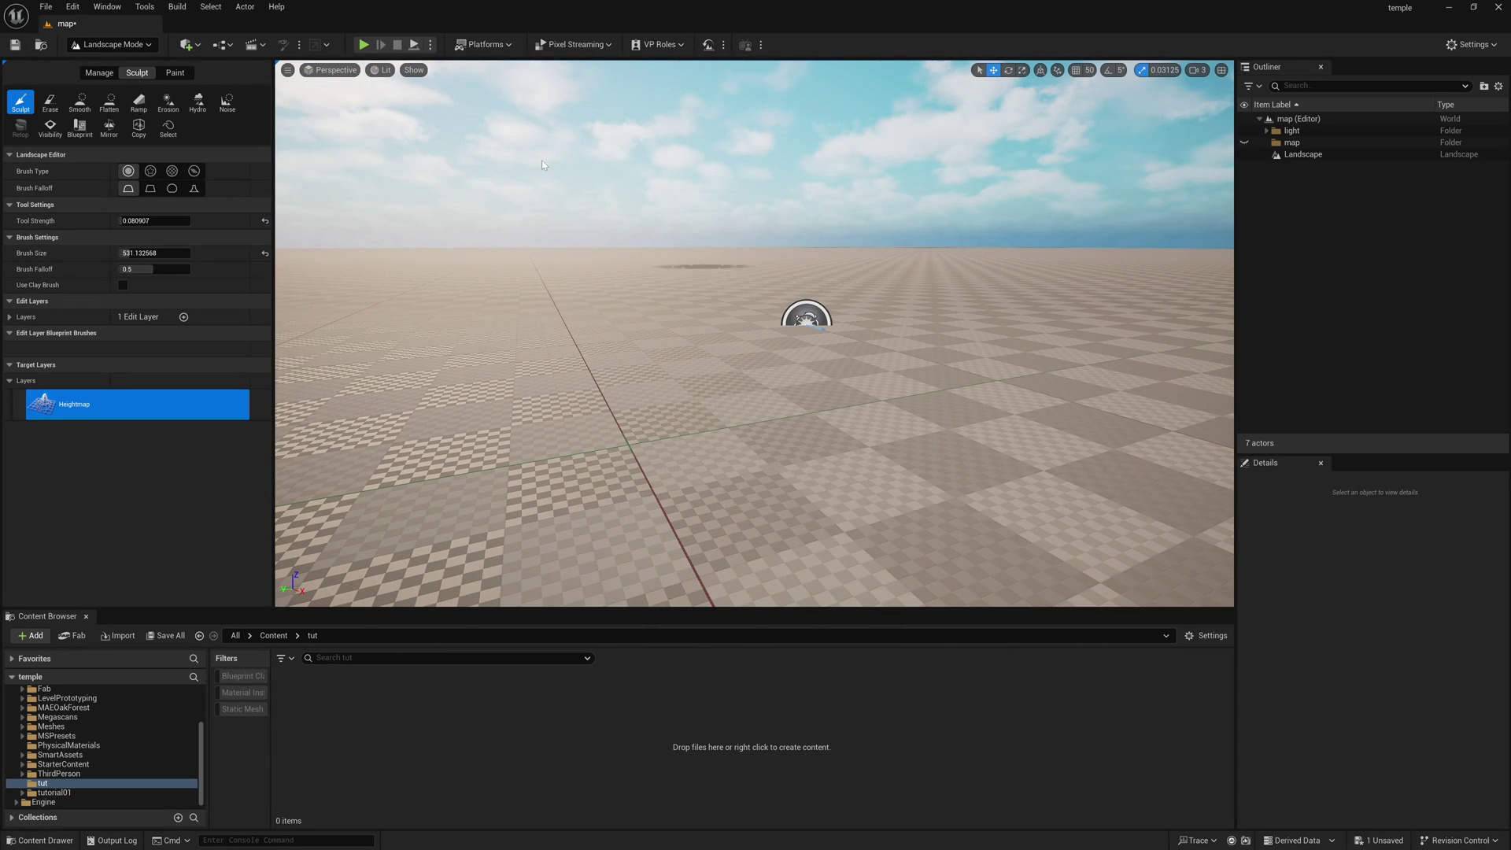
left_click(123, 47)
left_click(122, 67)
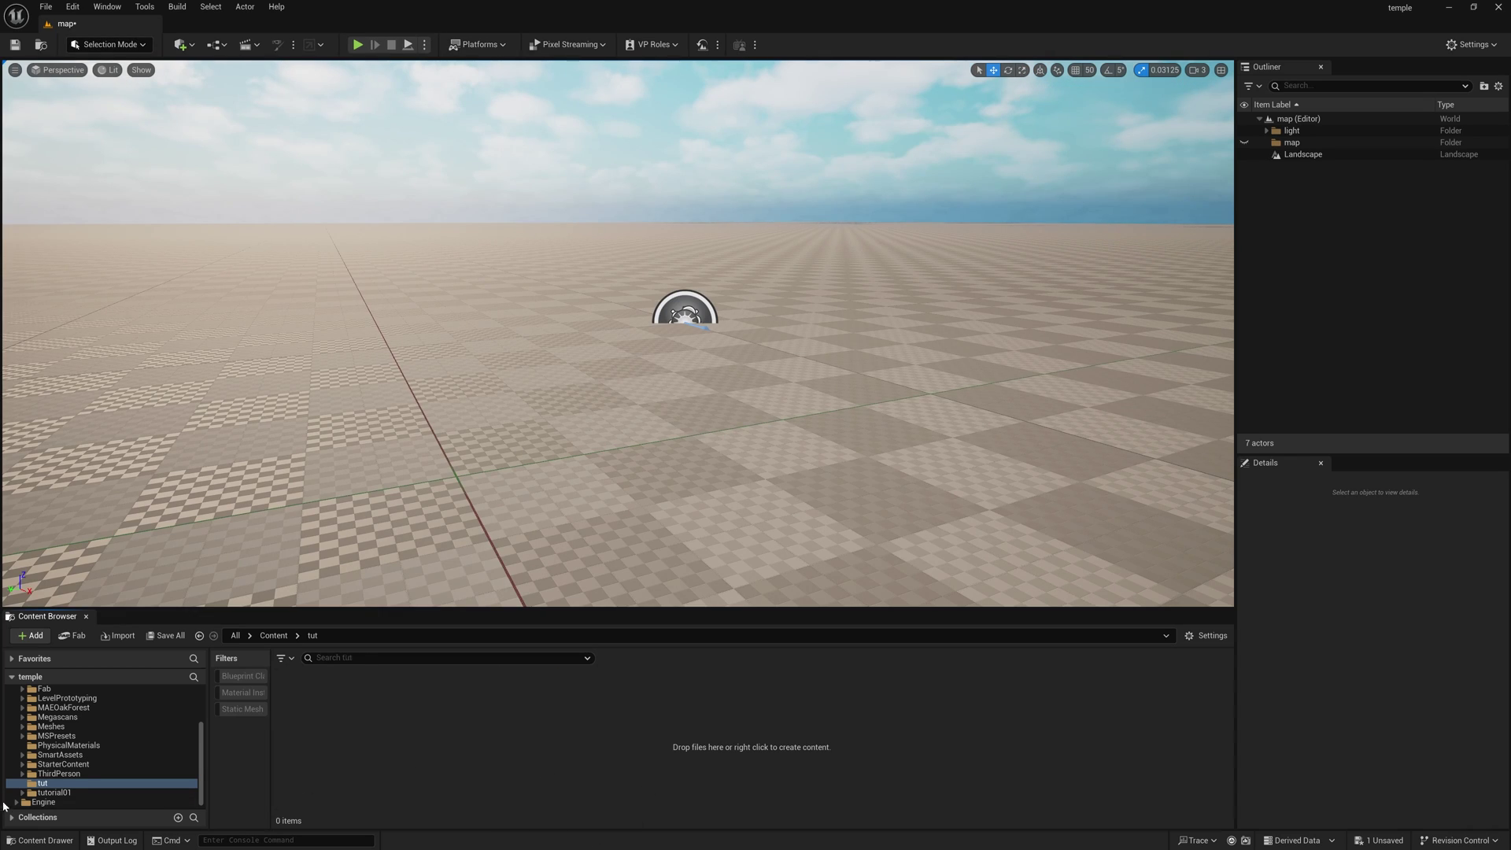
Filter the tutorial01/model folder to static meshes and place the temple_of_friendship mesh on the landscape.
left_click(54, 793)
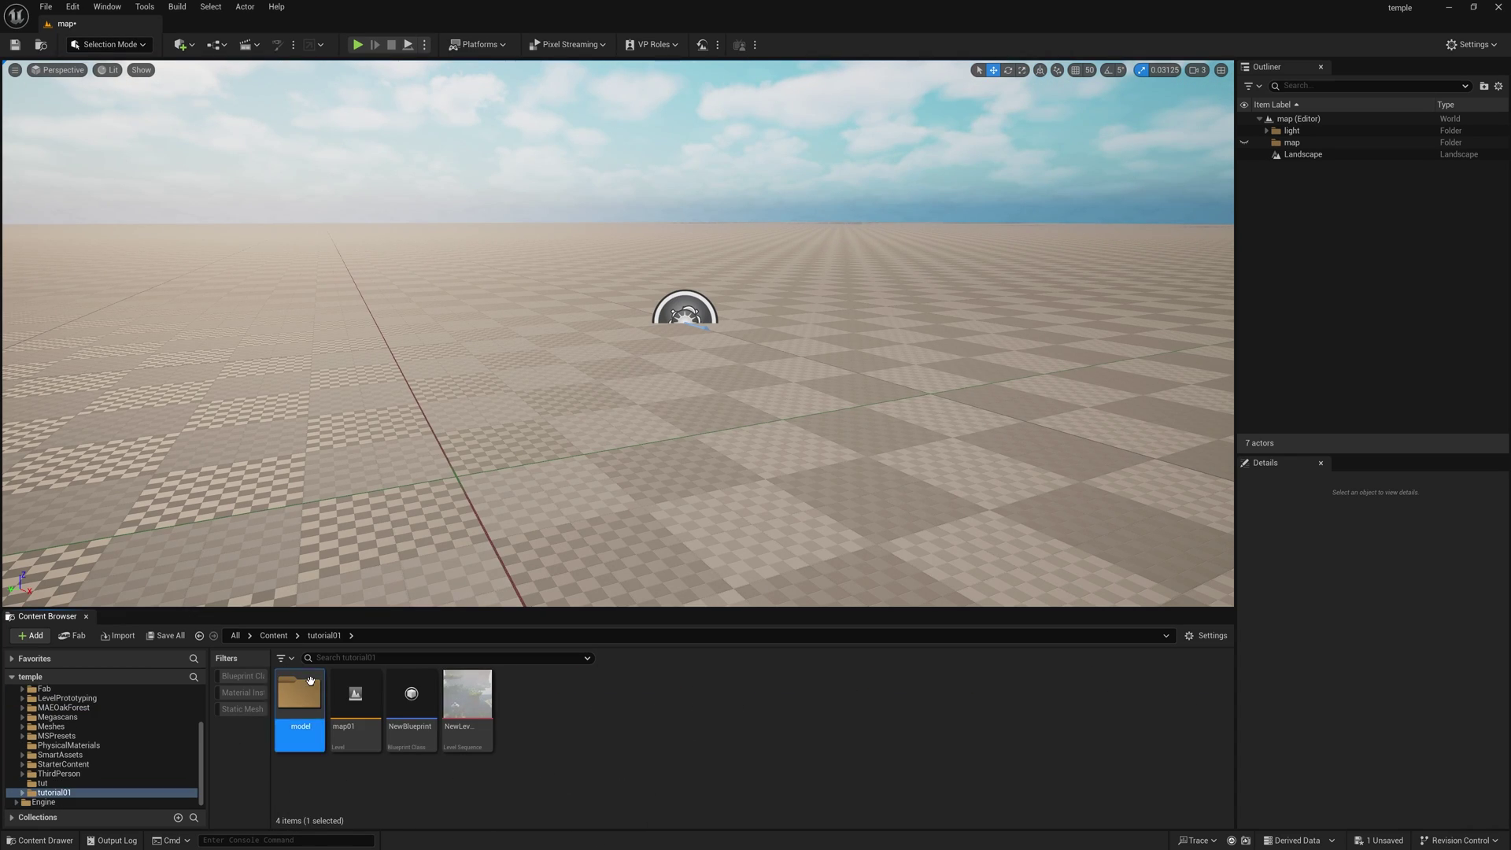
double_click(310, 680)
left_click(252, 709)
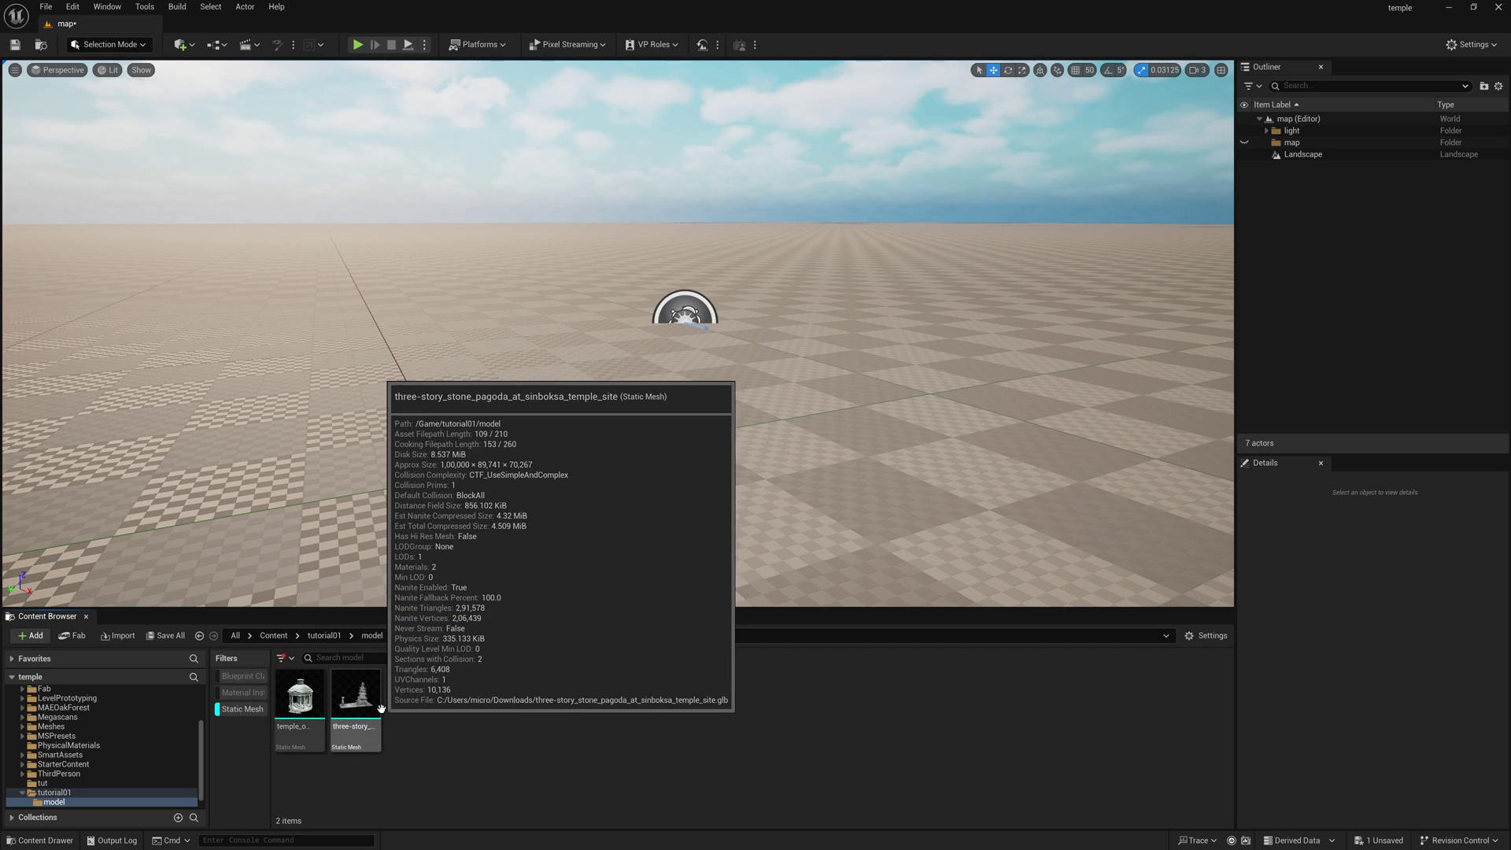
left_click_drag(299, 696, 667, 308)
right_click_drag(667, 309, 755, 280)
key("a")
key("s")
Sculpt the landscape in Landscape Mode to raise the ground slightly around the temple's base.
left_click(109, 44)
left_click(110, 79)
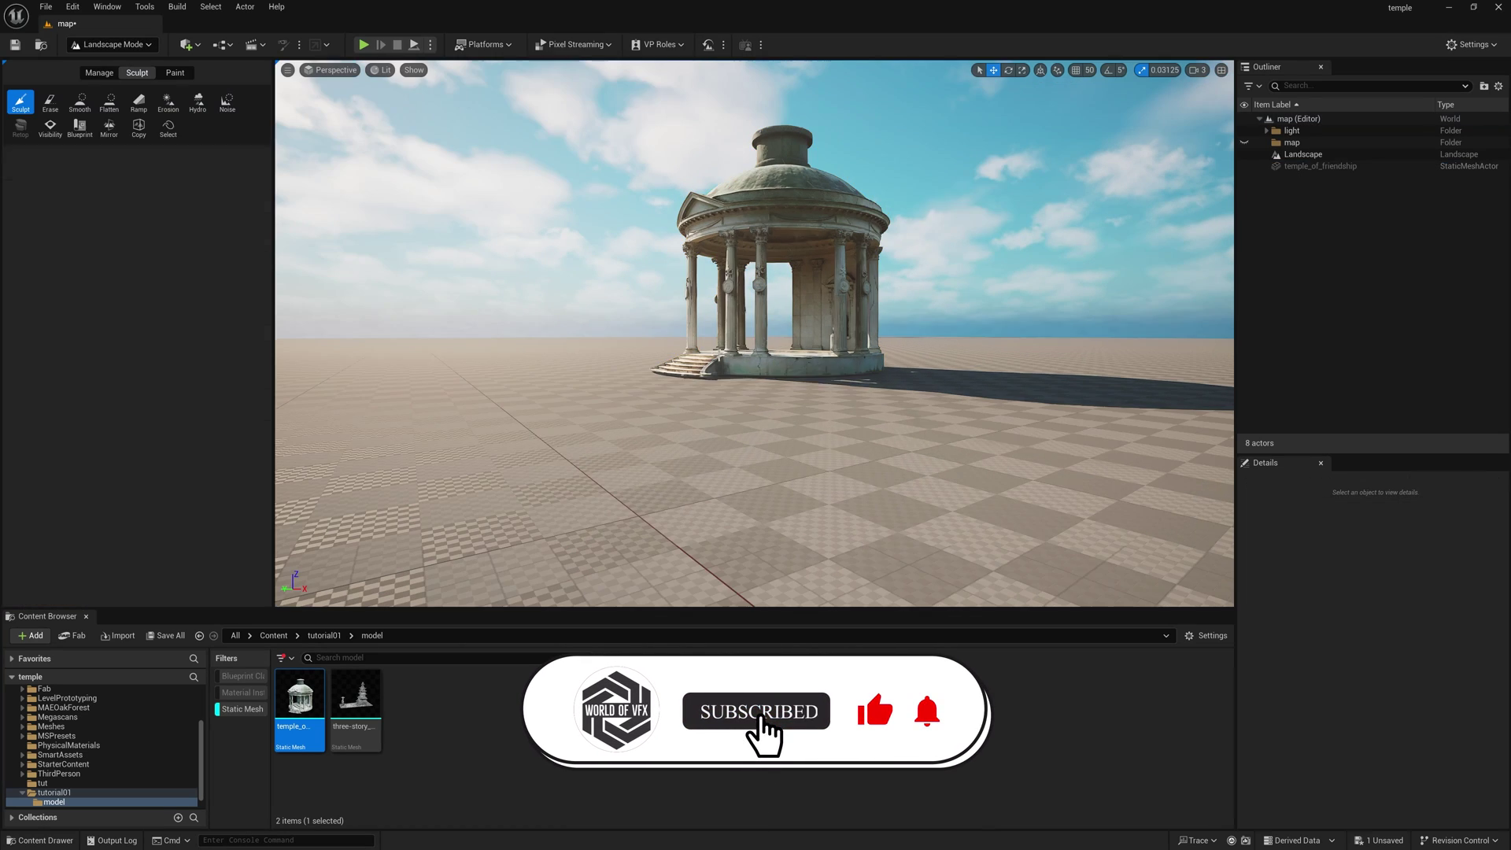
key("w")
right_click_drag(701, 383, 680, 408)
right_click(712, 394)
key("Escape")
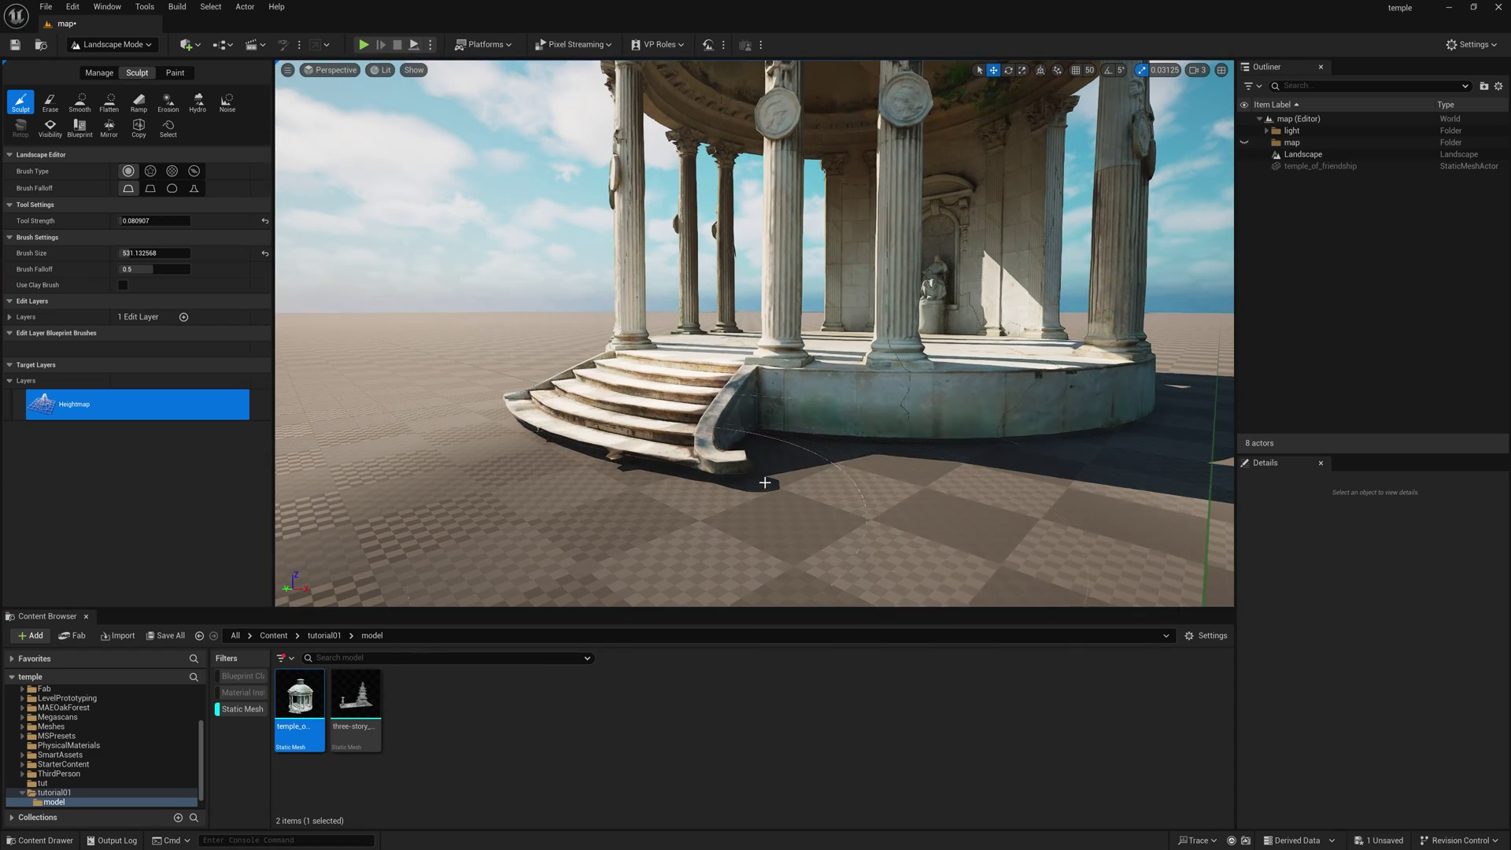
key("d")
right_click_drag(1093, 412, 810, 425)
key("d")
left_click_drag(550, 421, 485, 412)
right_click_drag(486, 412, 377, 411)
key("d")
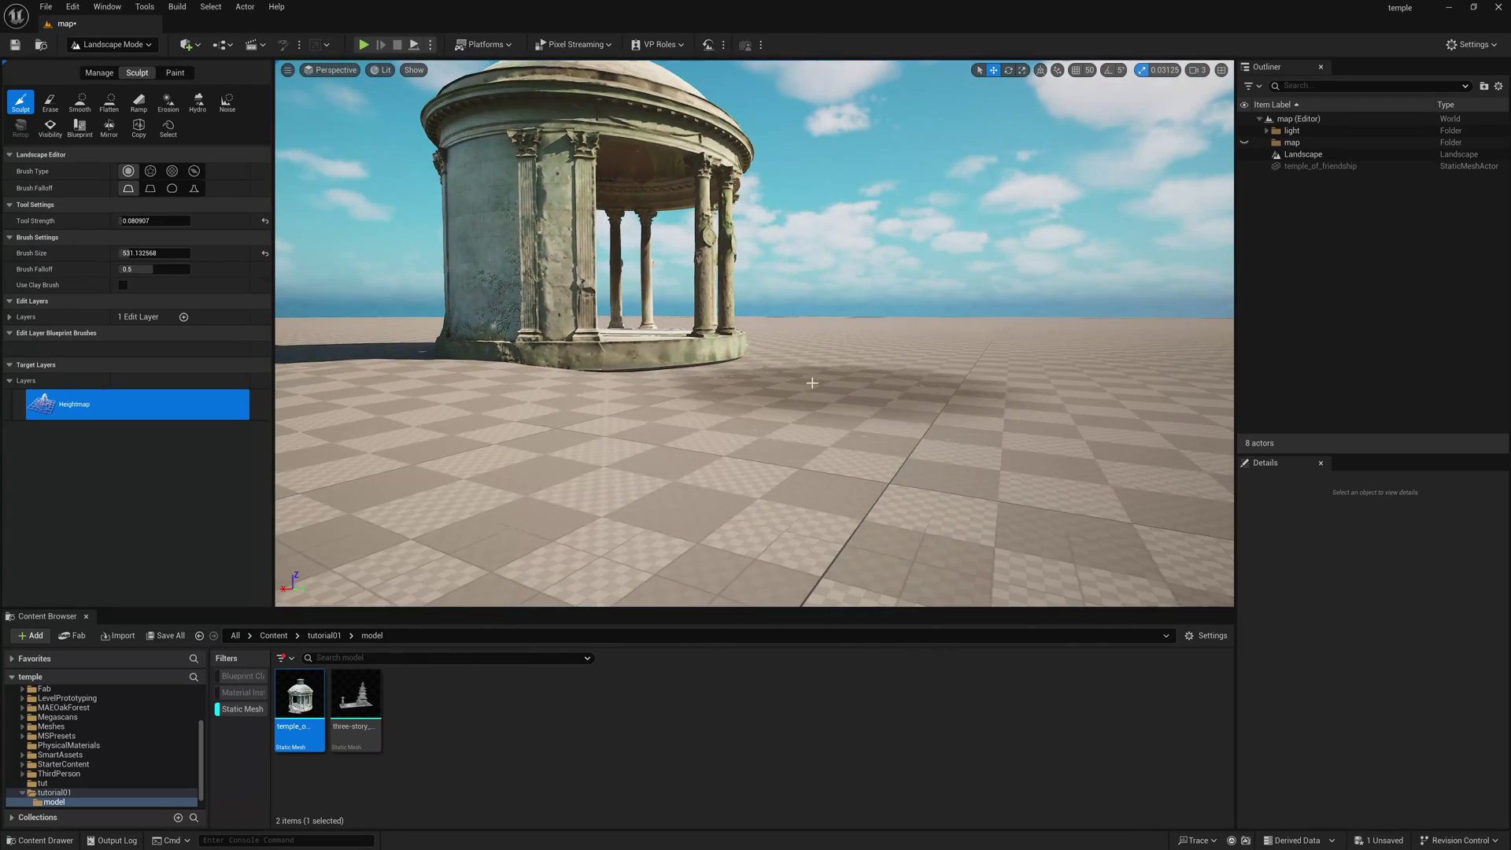
left_click(726, 358)
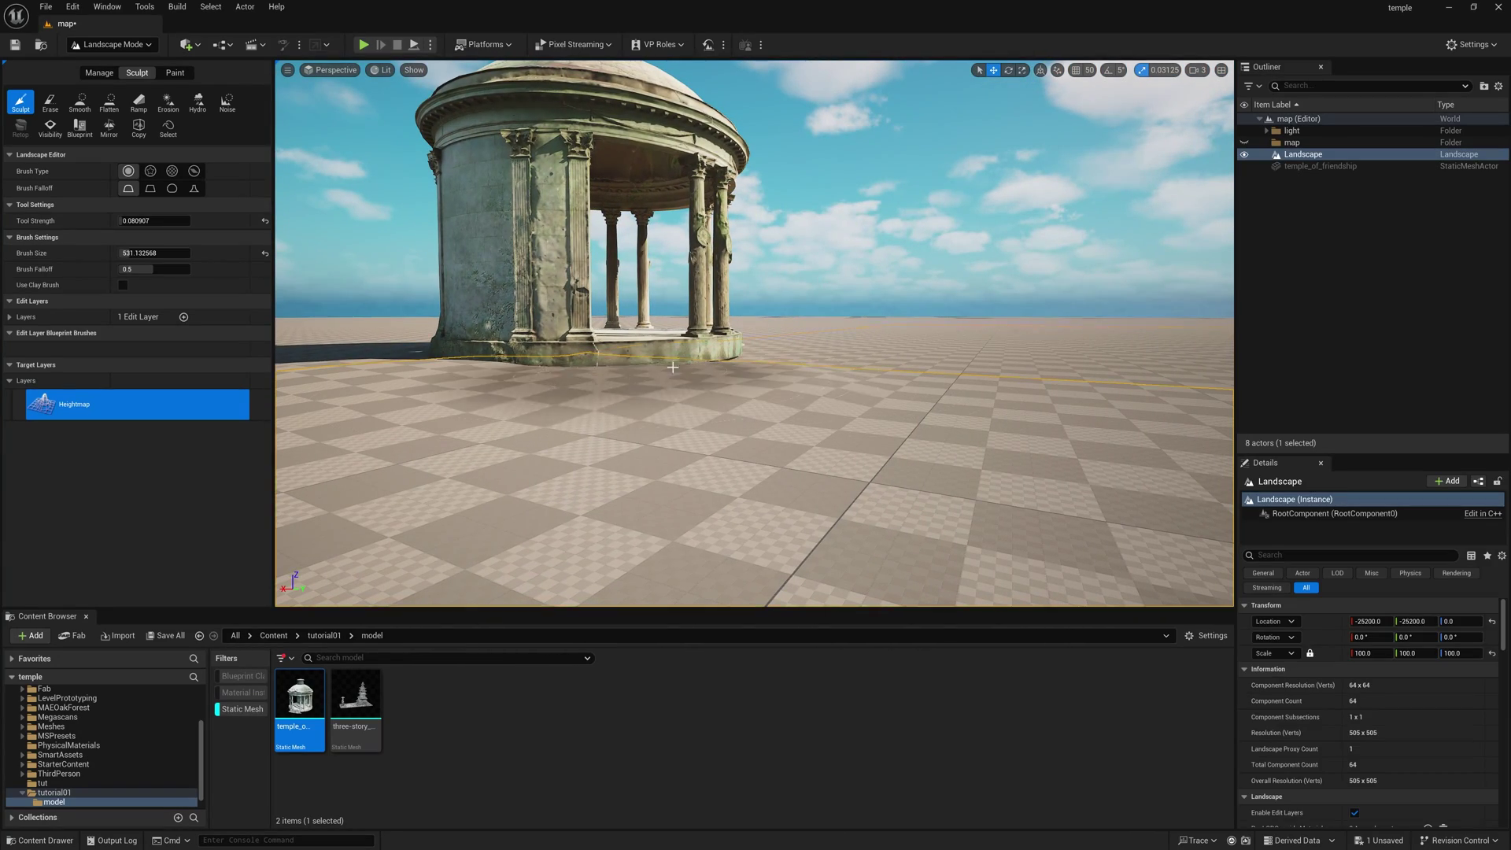
Sculpt gentle uneven mounds across the landscape in front of the temple and along its sides.
mouse_move(740, 360)
right_mouse_down()
mouse_move(551, 360)
mouse_move(541, 331)
mouse_move(542, 480)
mouse_move(528, 480)
right_mouse_up()
key("d")
key("w")
key("s")
right_click_drag(594, 354, 330, 351)
key("d")
key("s")
key("d")
right_click_drag(972, 418, 960, 418)
key("s")
left_click_drag(747, 324, 861, 431, "alt")
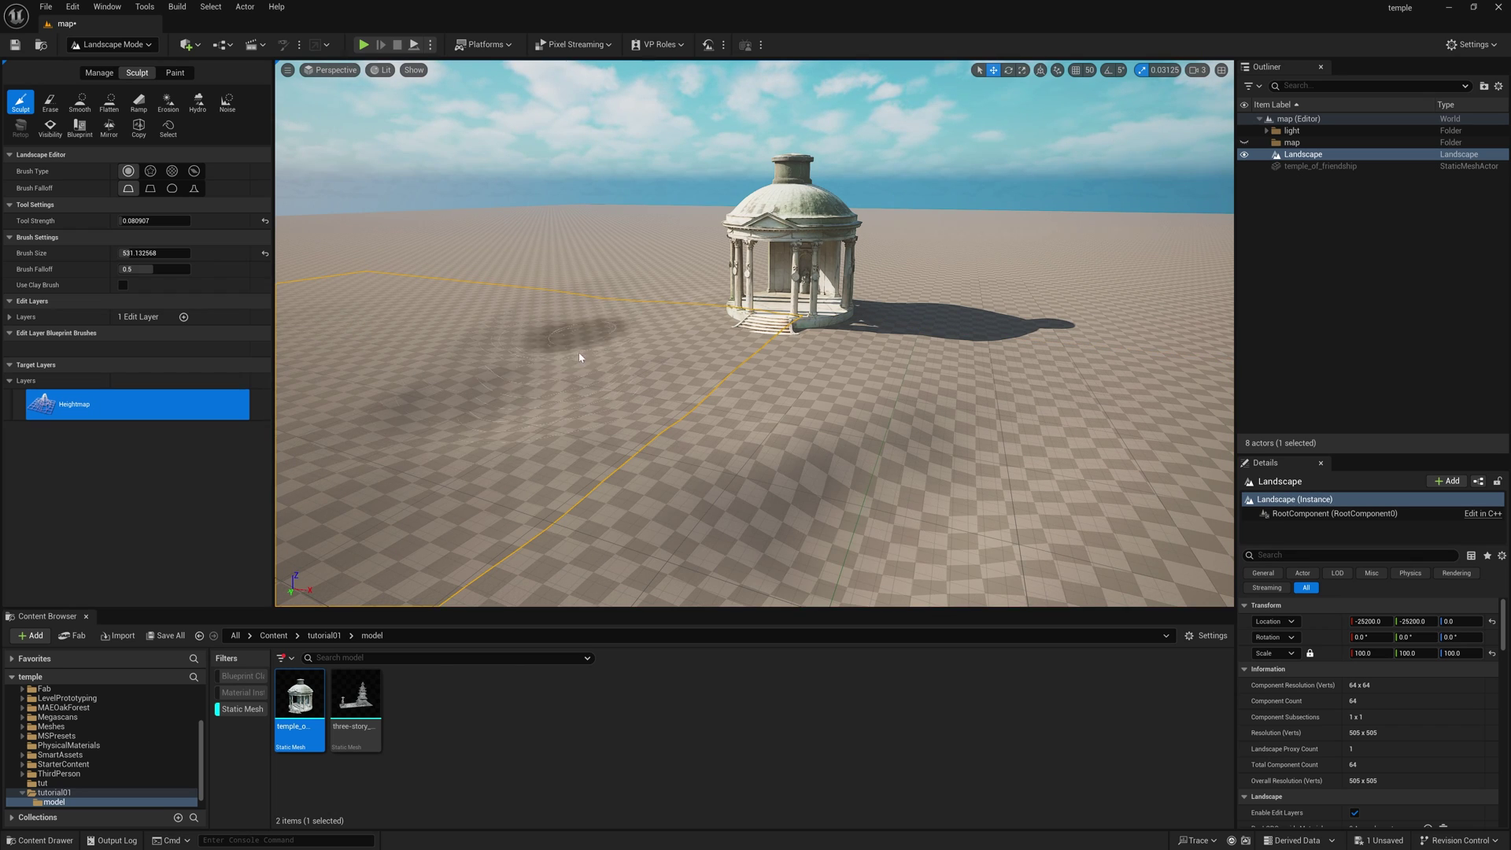
mouse_move(1046, 439)
right_mouse_down()
mouse_move(1003, 487)
mouse_move(1015, 567)
mouse_move(937, 441)
mouse_move(904, 438)
right_mouse_up()
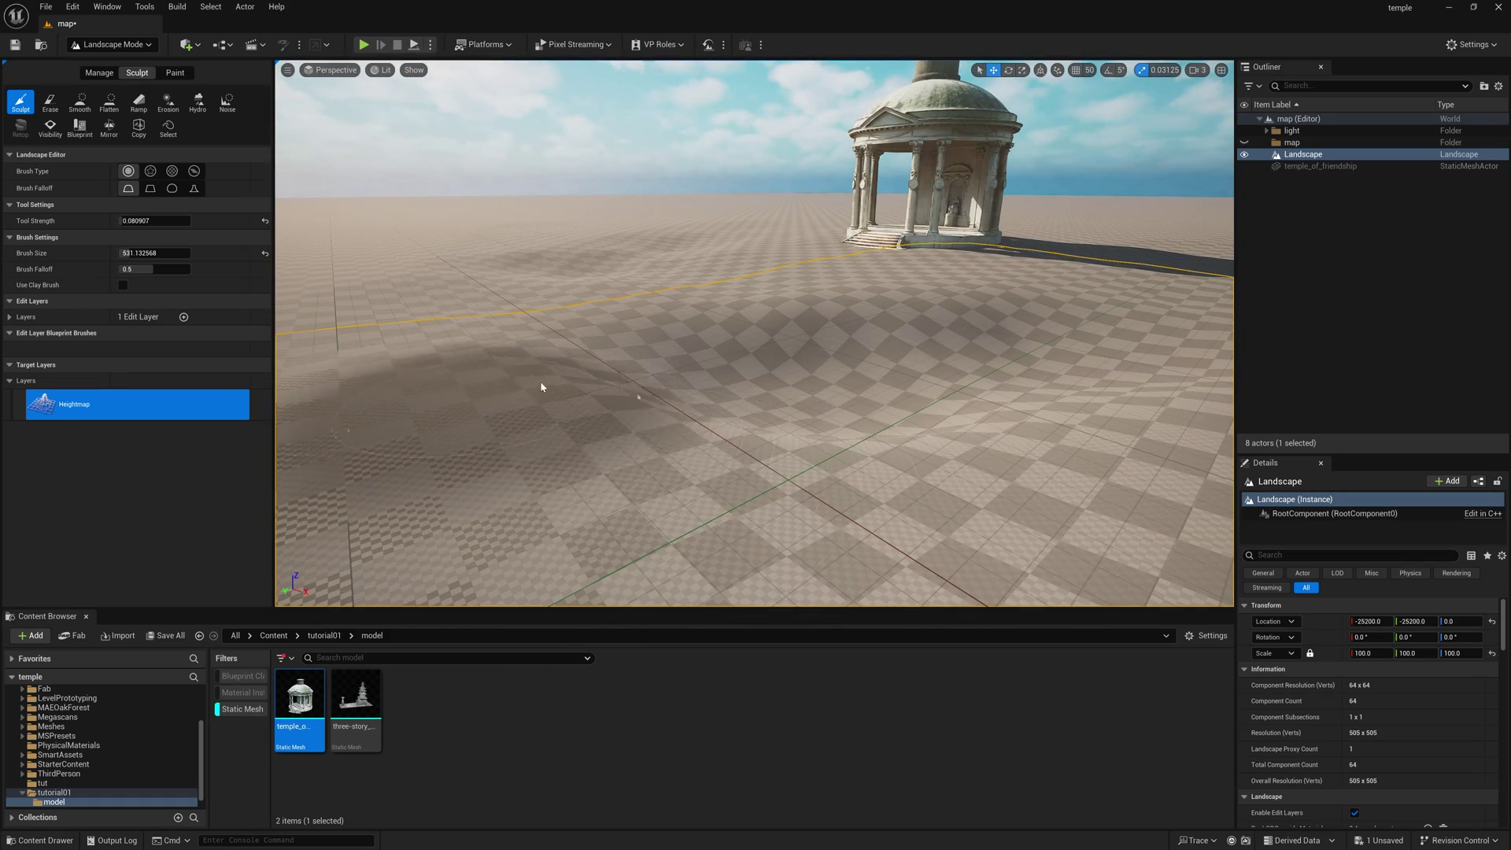
In Selection Mode, assign the Megascans MI_Mossy_Ground material instance as the landscape material and check its tiling settings.
mouse_move(682, 321)
right_mouse_down()
mouse_move(827, 314)
mouse_move(727, 289)
right_mouse_up()
key("s")
left_click(113, 45)
left_click(106, 59)
left_click(1501, 338)
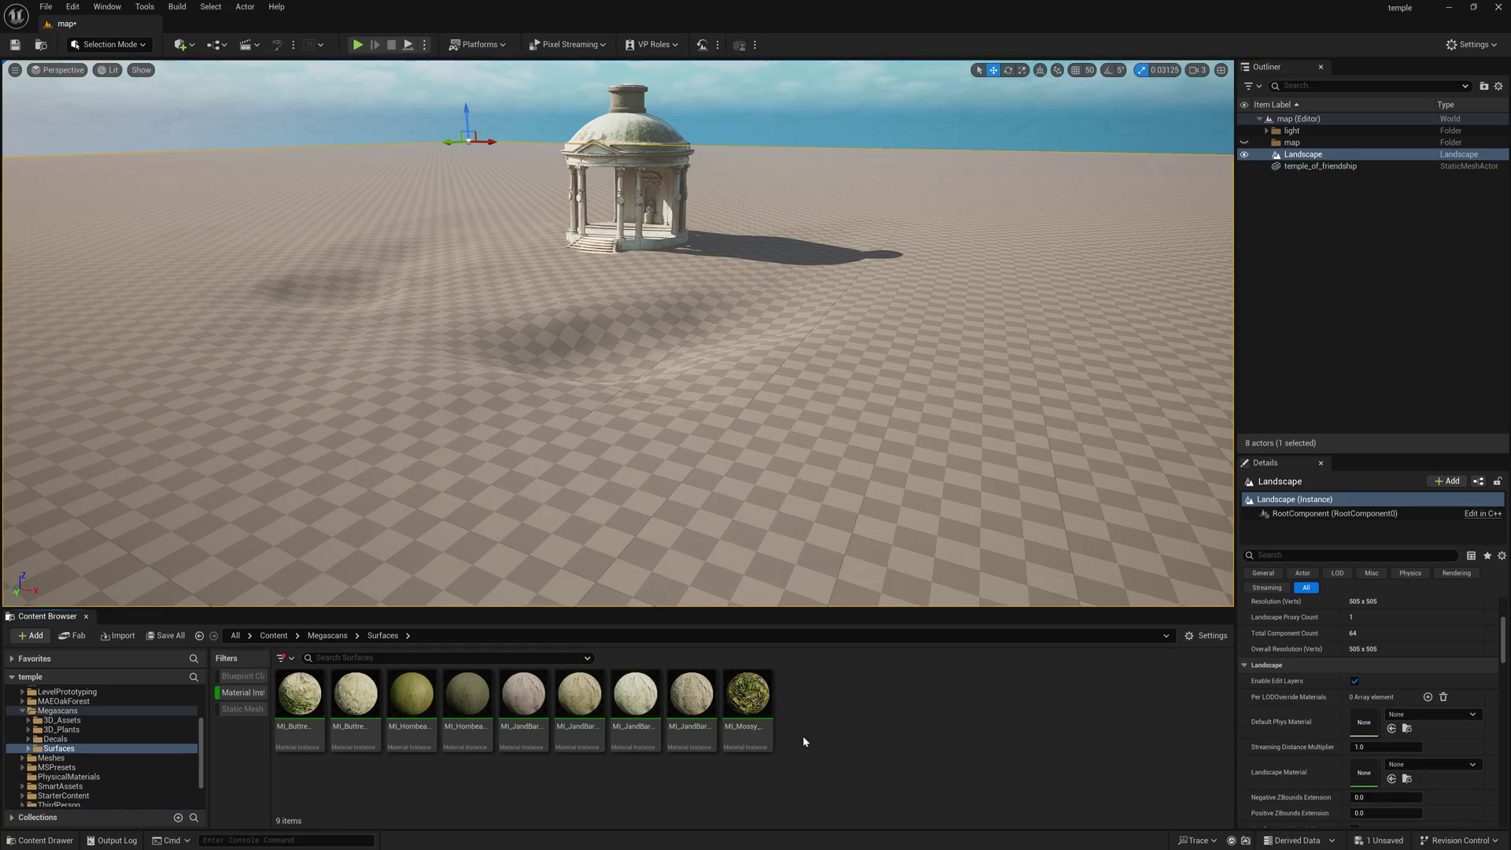
left_click(747, 700)
left_click_drag(748, 700, 1370, 774)
key("w")
mouse_move(758, 439)
right_mouse_down()
mouse_move(740, 535)
mouse_move(818, 472)
mouse_move(752, 439)
right_mouse_up()
key("w")
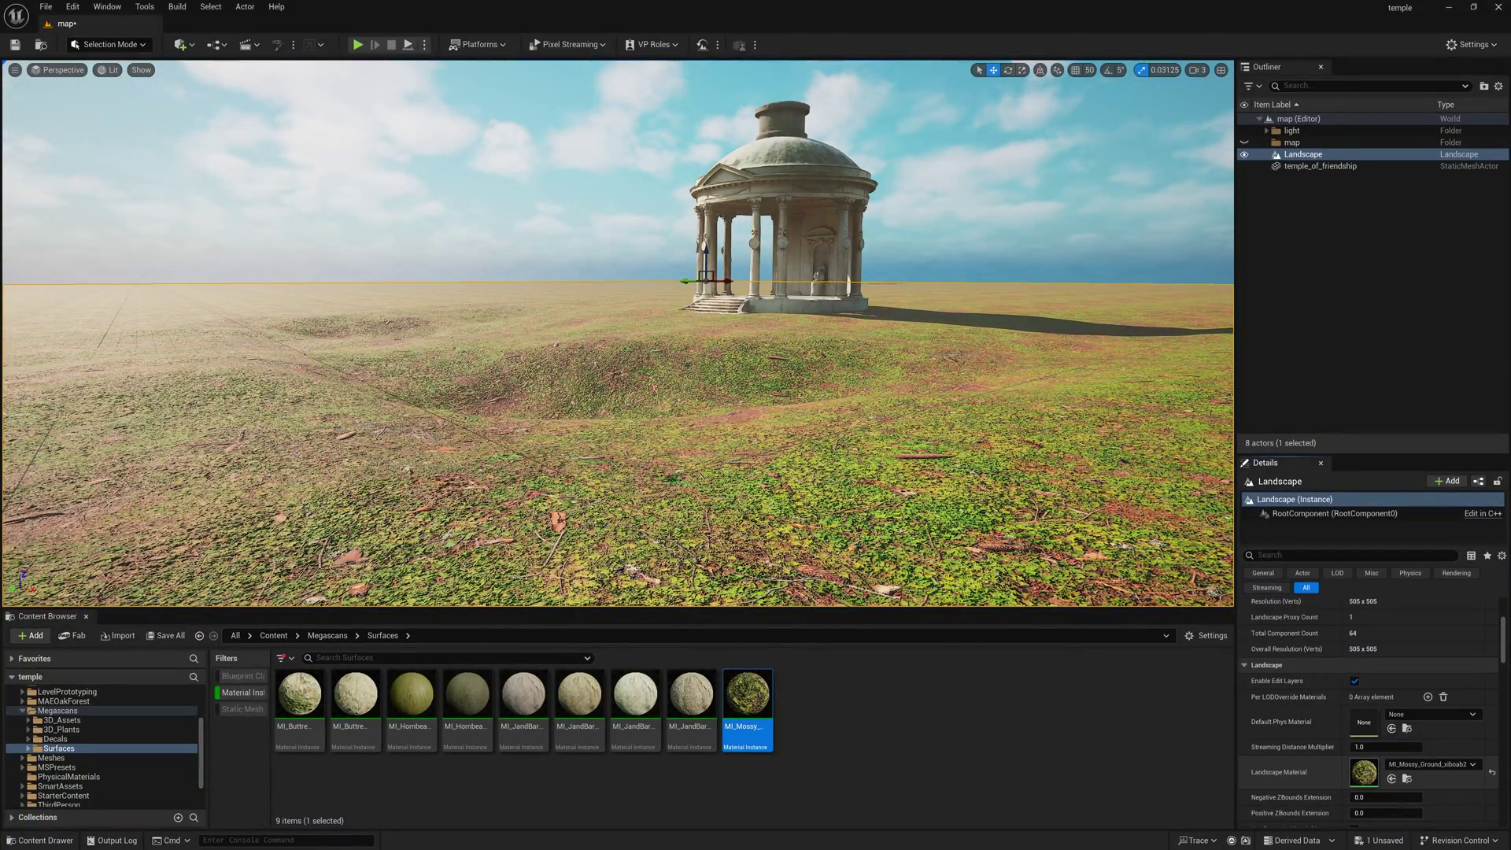
double_click(1363, 772)
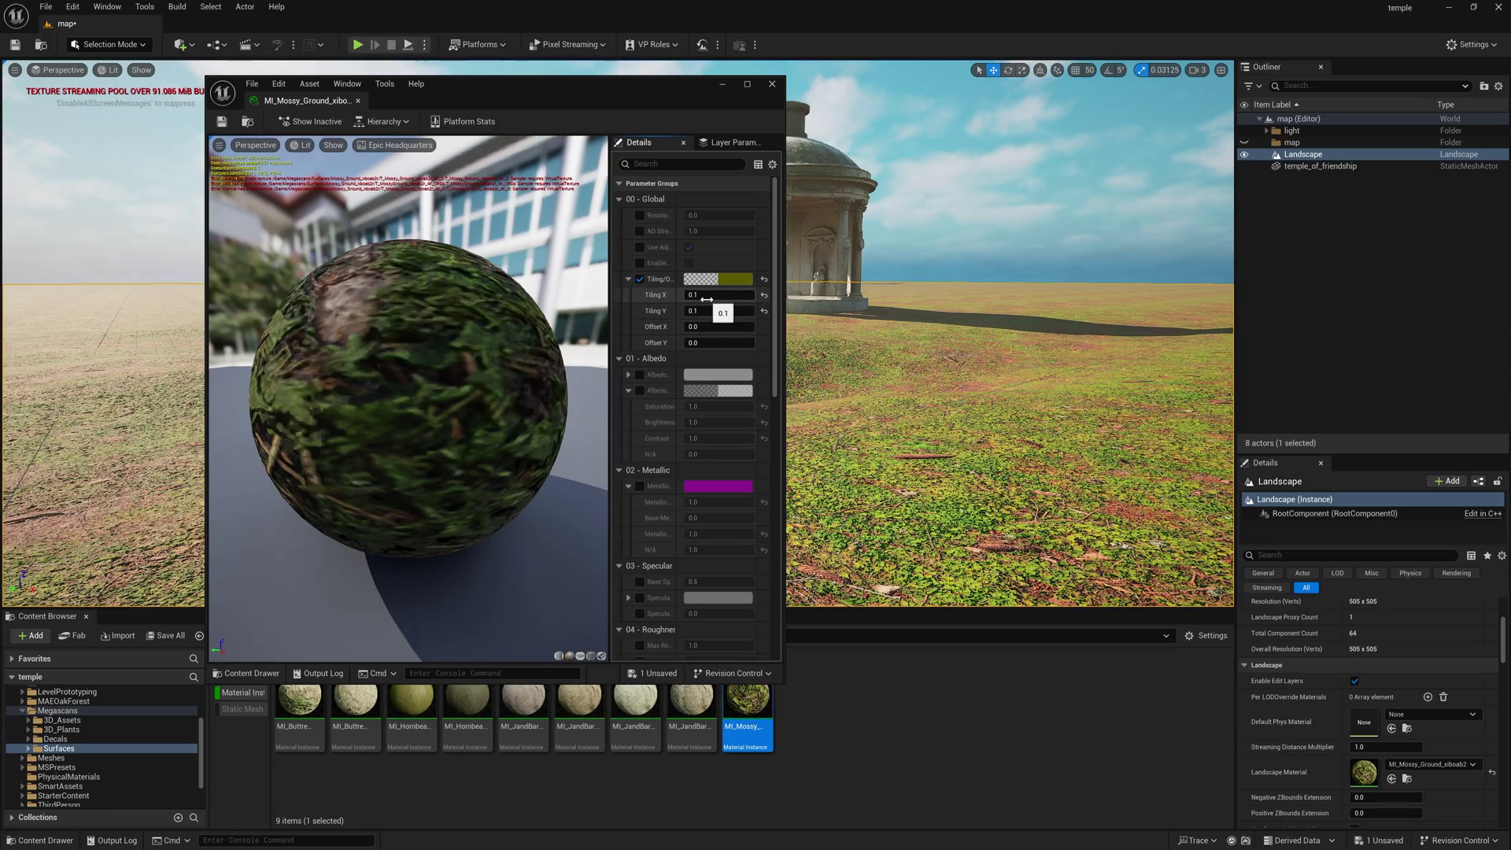
left_click(770, 85)
mouse_move(739, 260)
right_mouse_down()
mouse_move(626, 252)
mouse_move(756, 256)
mouse_move(752, 440)
mouse_move(751, 256)
right_mouse_up()
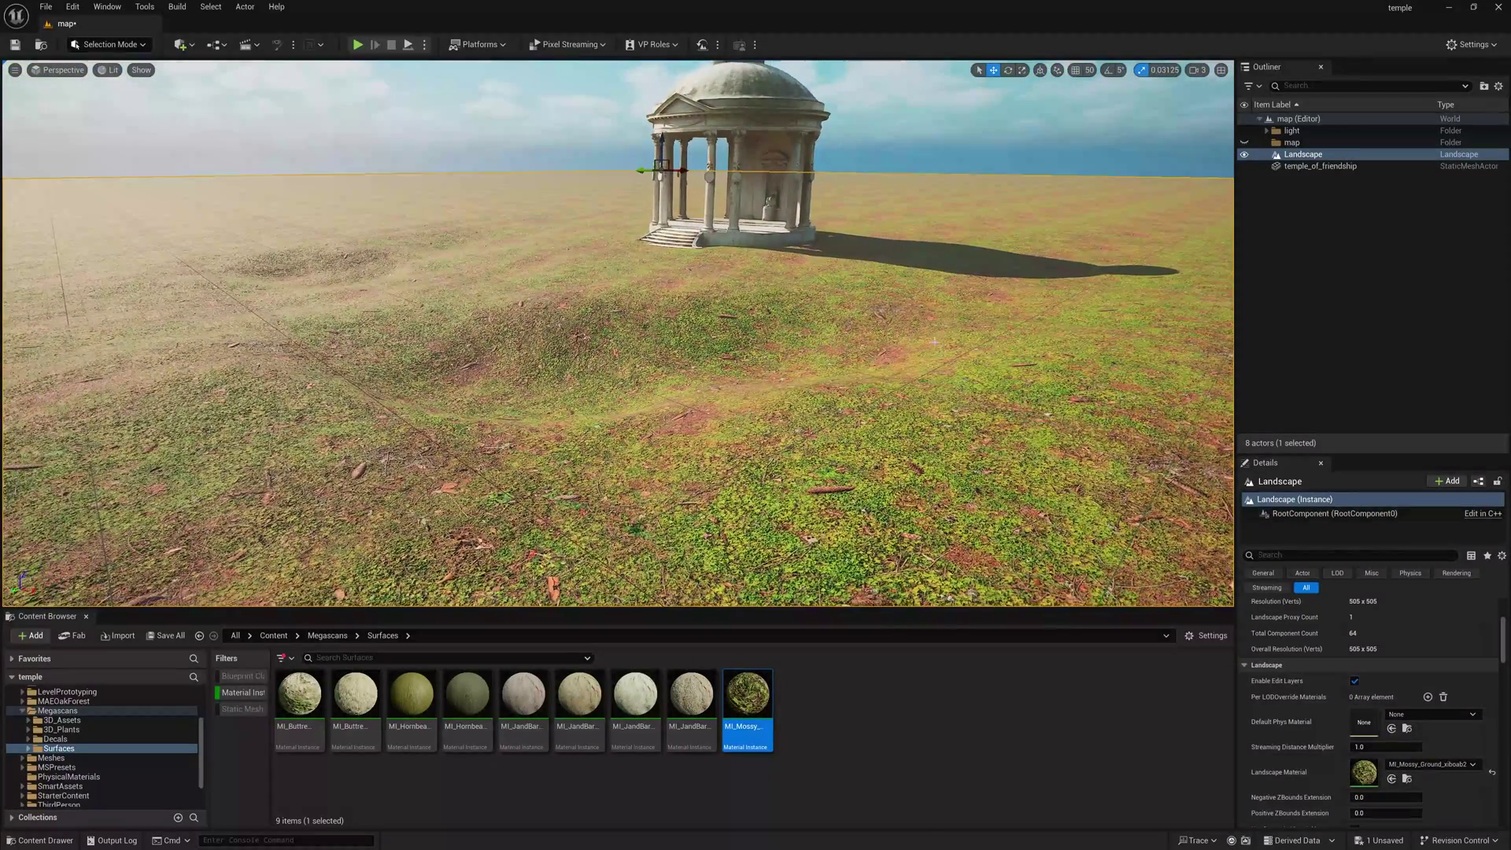
Add a Plane shape in front of the temple and scale it up to cover the whole foreground.
left_click(108, 47)
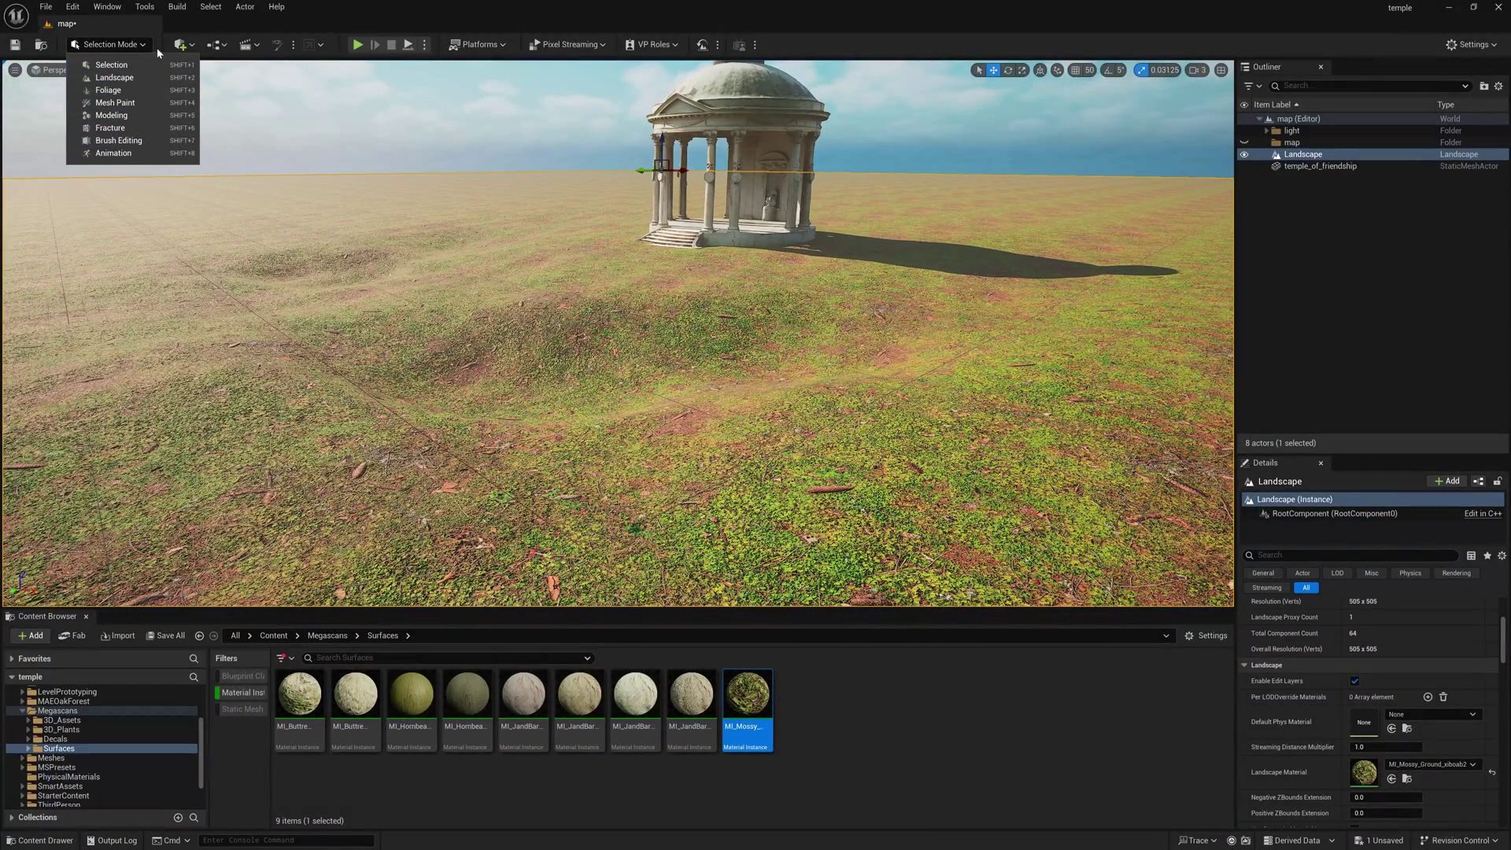
left_click(184, 44)
mouse_move(228, 196)
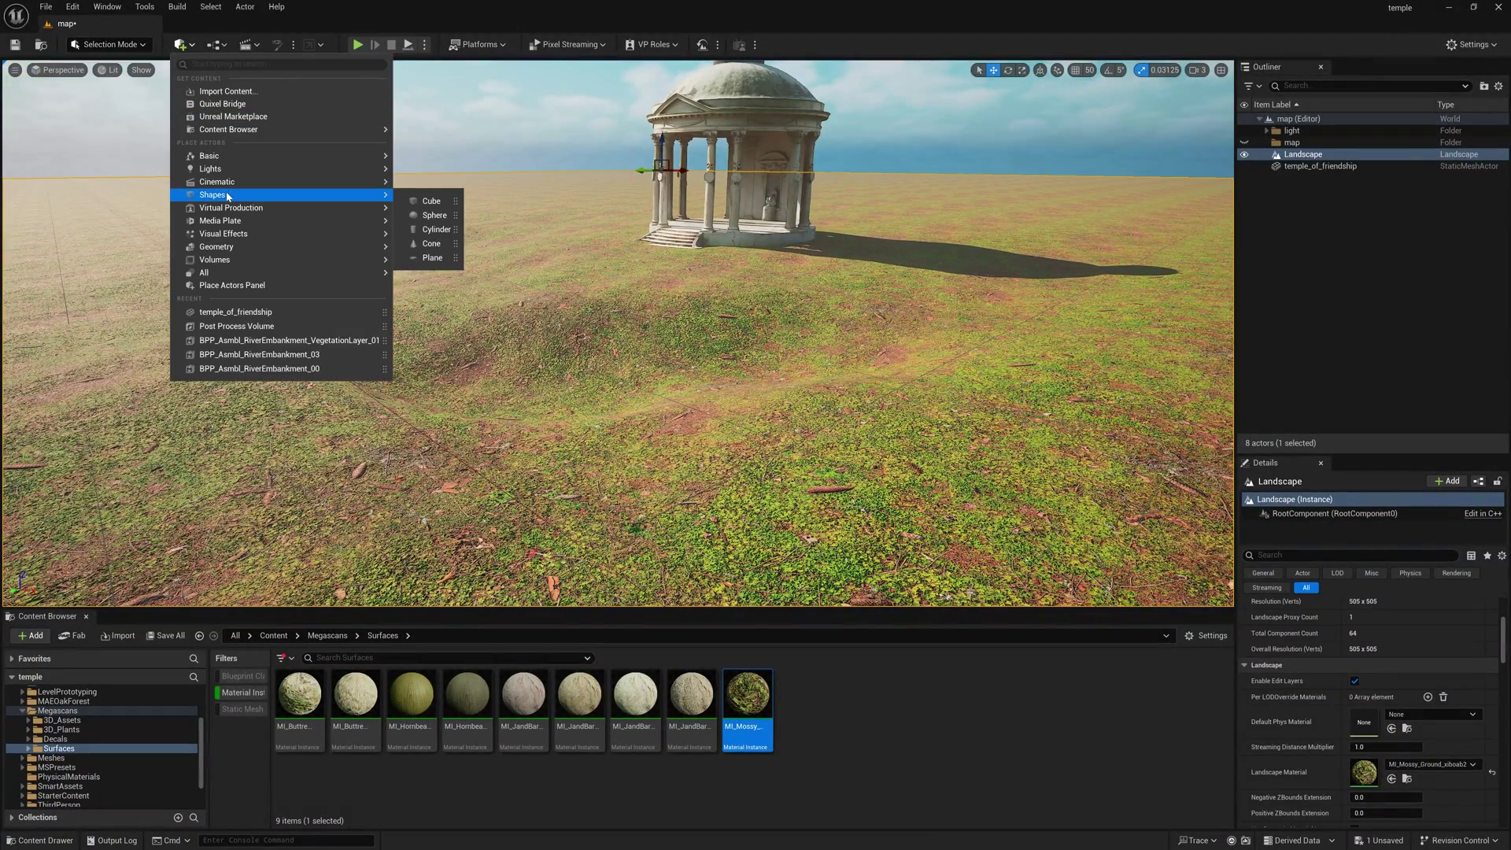
left_click(432, 258)
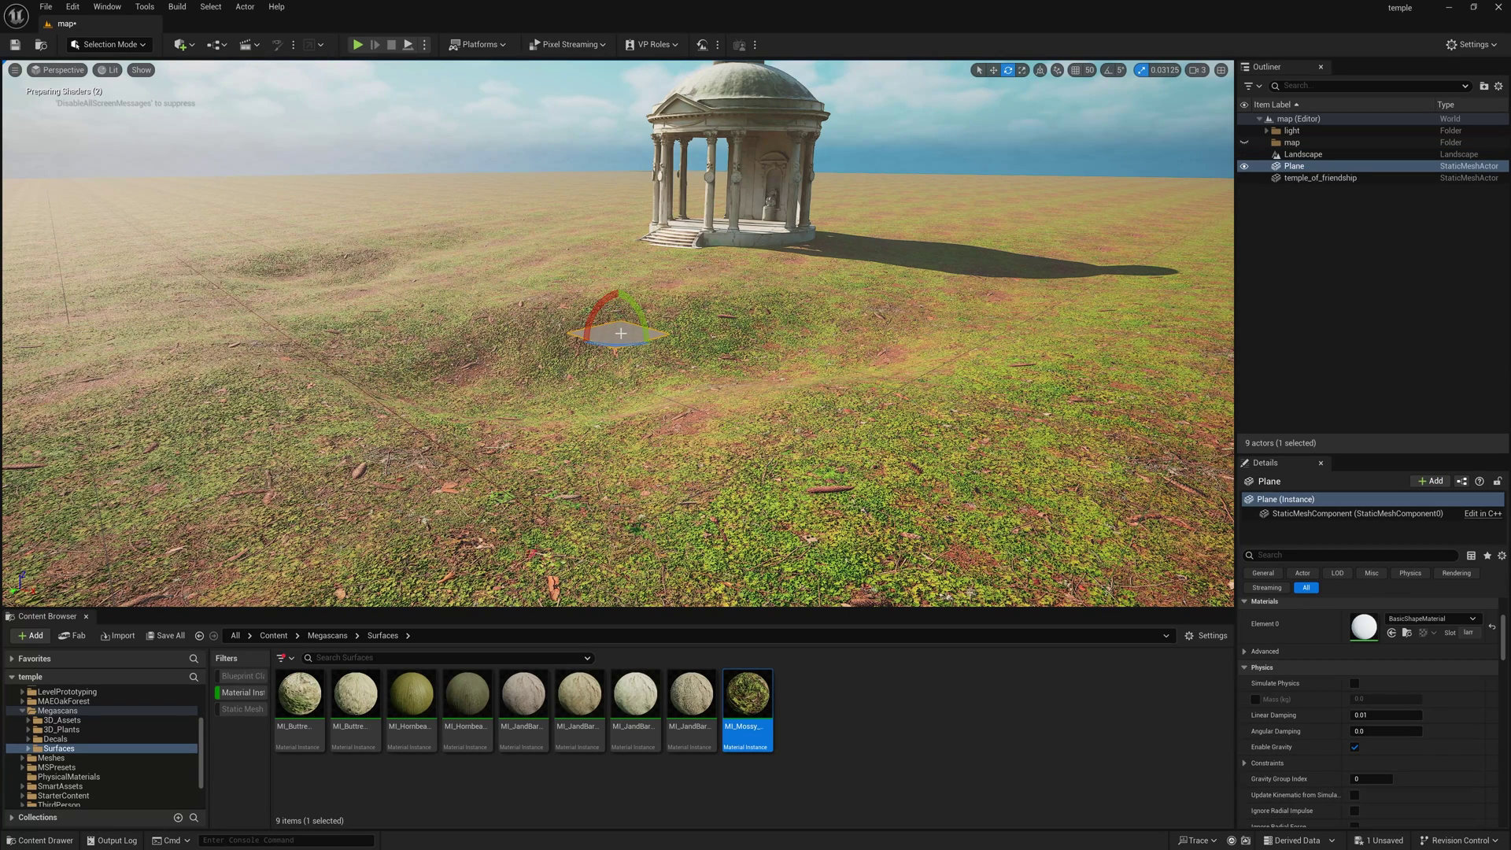
left_click_drag(626, 331, 49, 454)
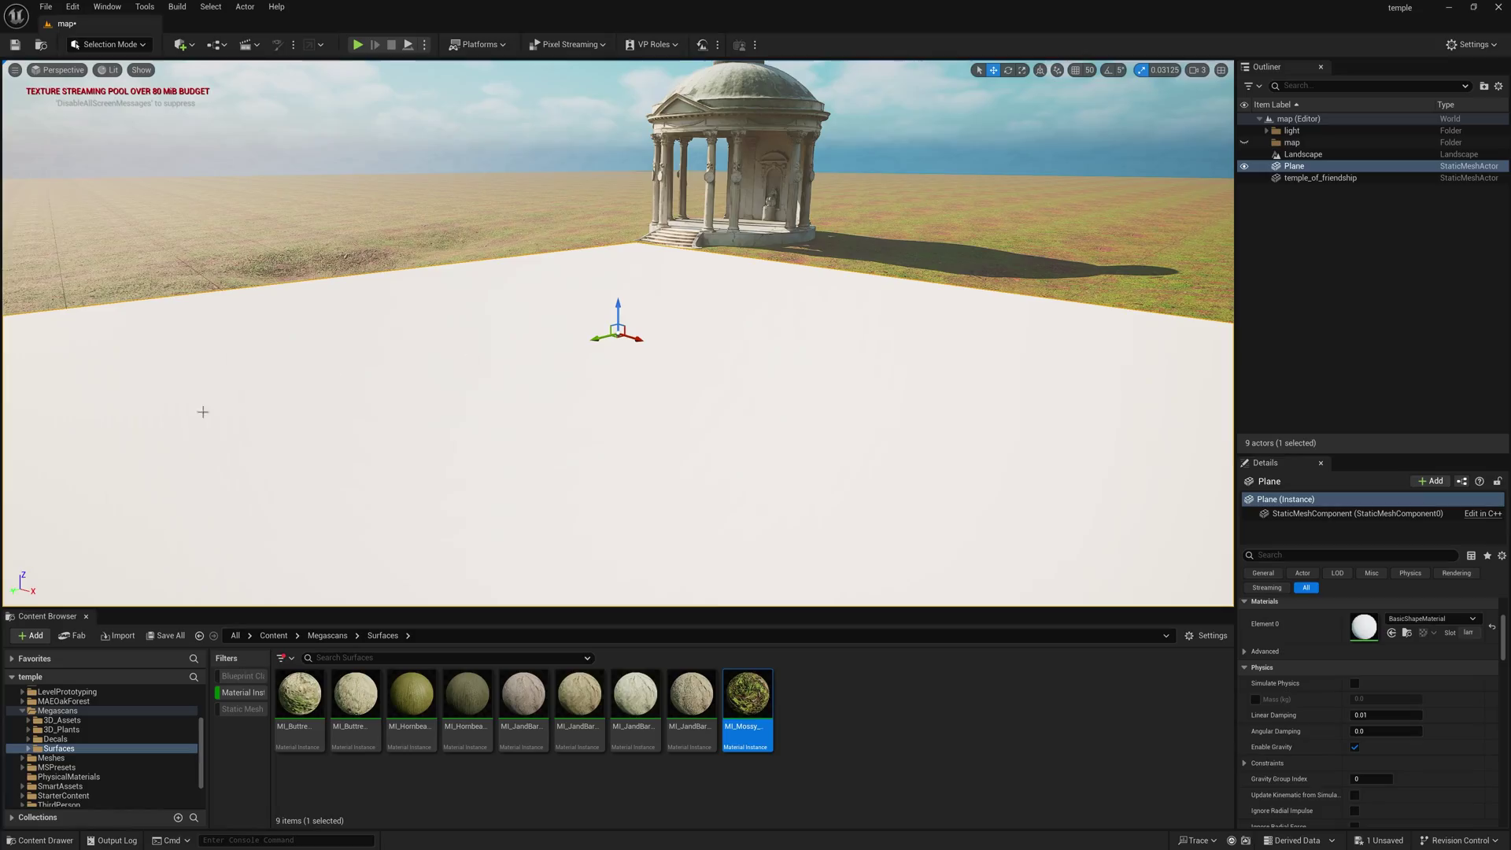
Lower the plane until it only shows inside the landscape's hollows, and shift and enlarge it to span all of them.
left_click_drag(612, 321, 620, 571)
scroll(619, 432, "down", 2)
key("s")
mouse_move(617, 334)
right_mouse_down()
mouse_move(551, 333)
mouse_move(598, 331)
right_mouse_up()
left_click_drag(704, 314, 440, 333)
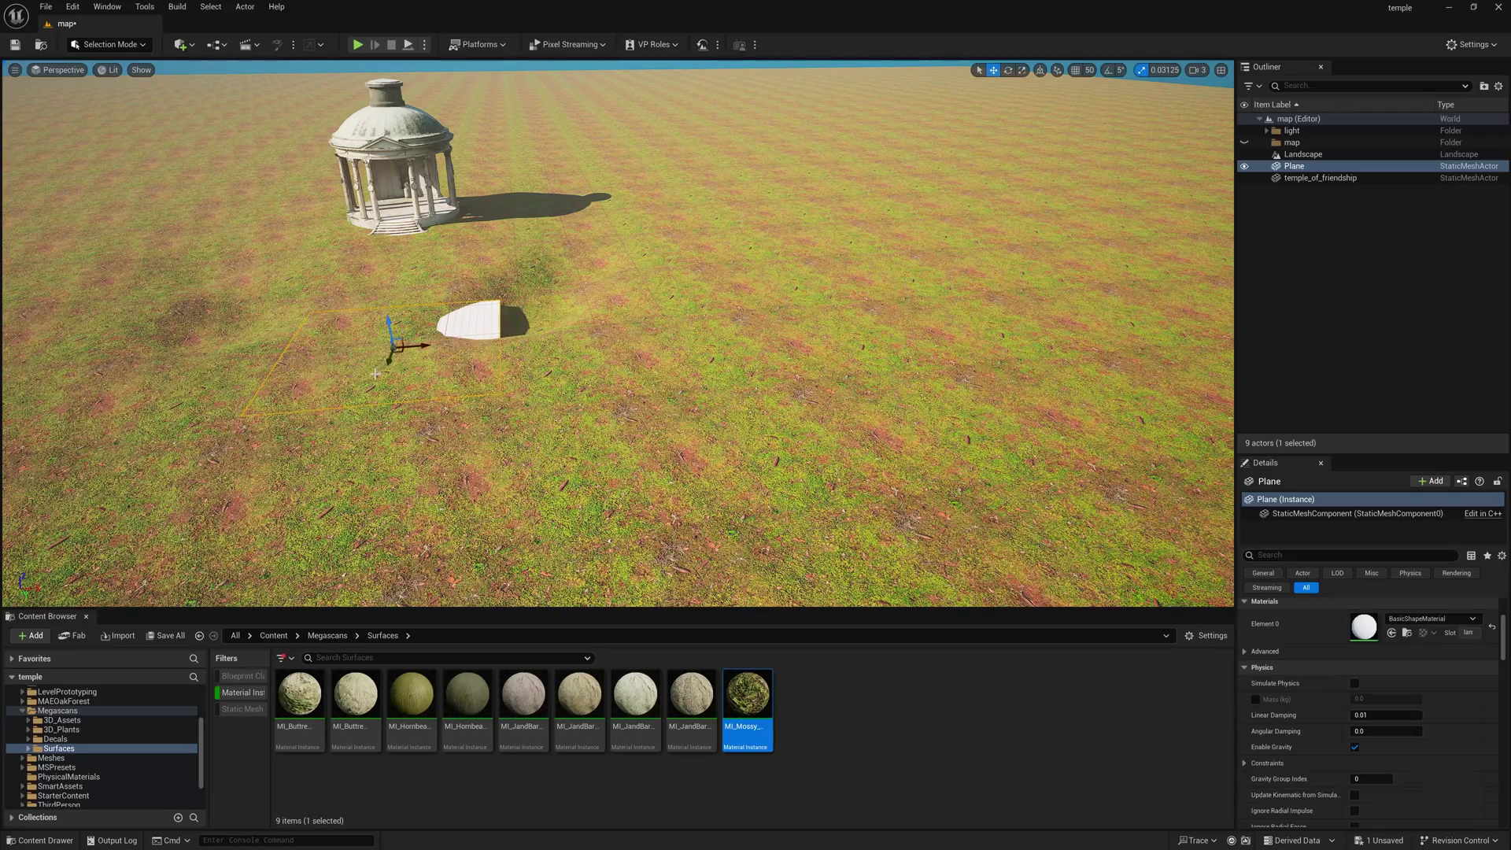
left_click_drag(433, 310, 598, 303)
key("d")
right_click_drag(617, 315, 519, 319)
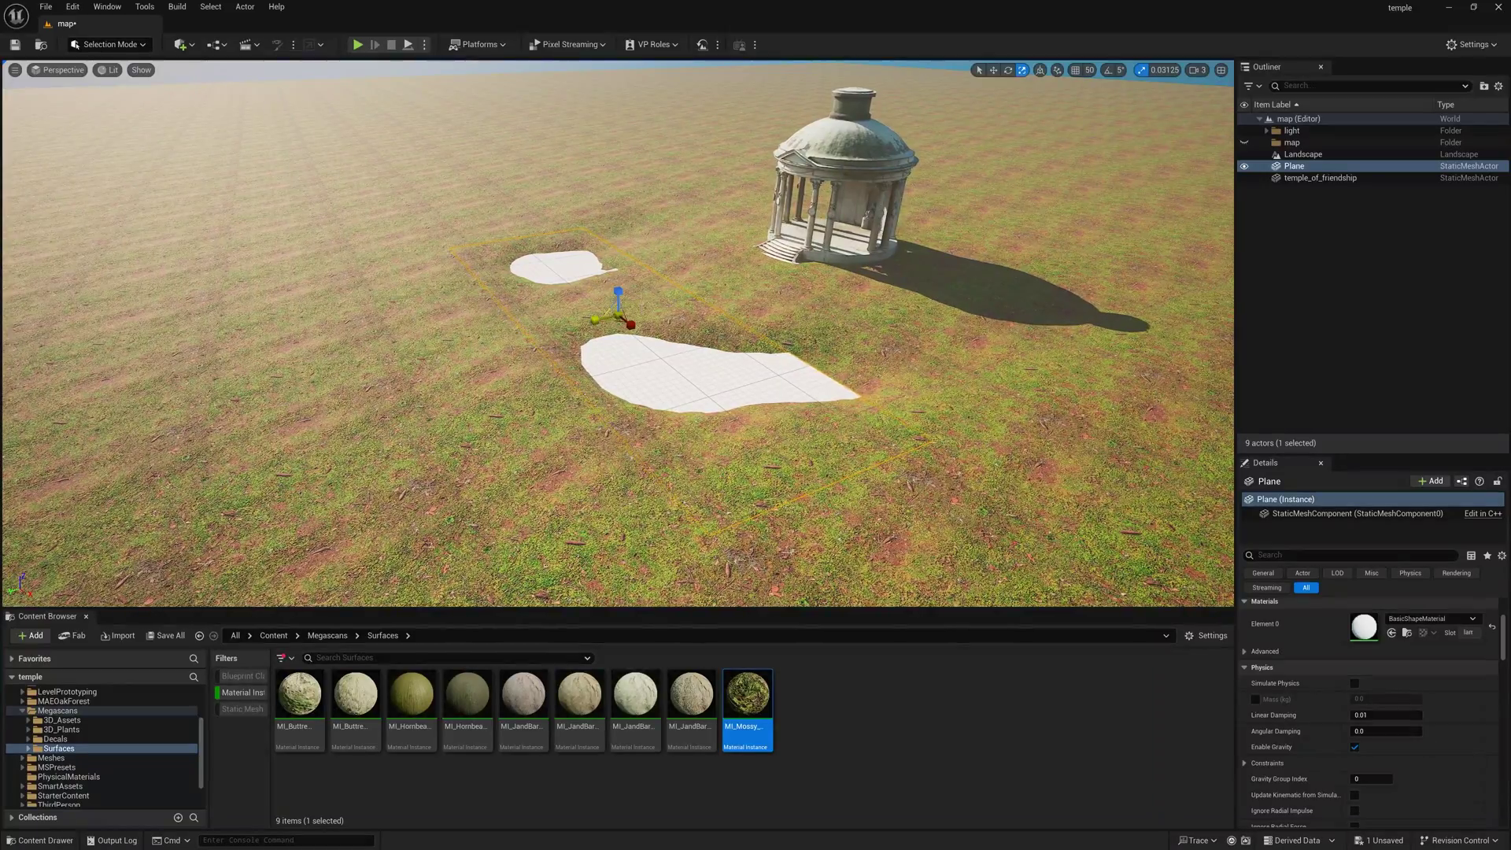
right_click_drag(789, 358, 858, 307)
key("w")
right_click_drag(661, 378, 692, 377)
key("s")
key("d")
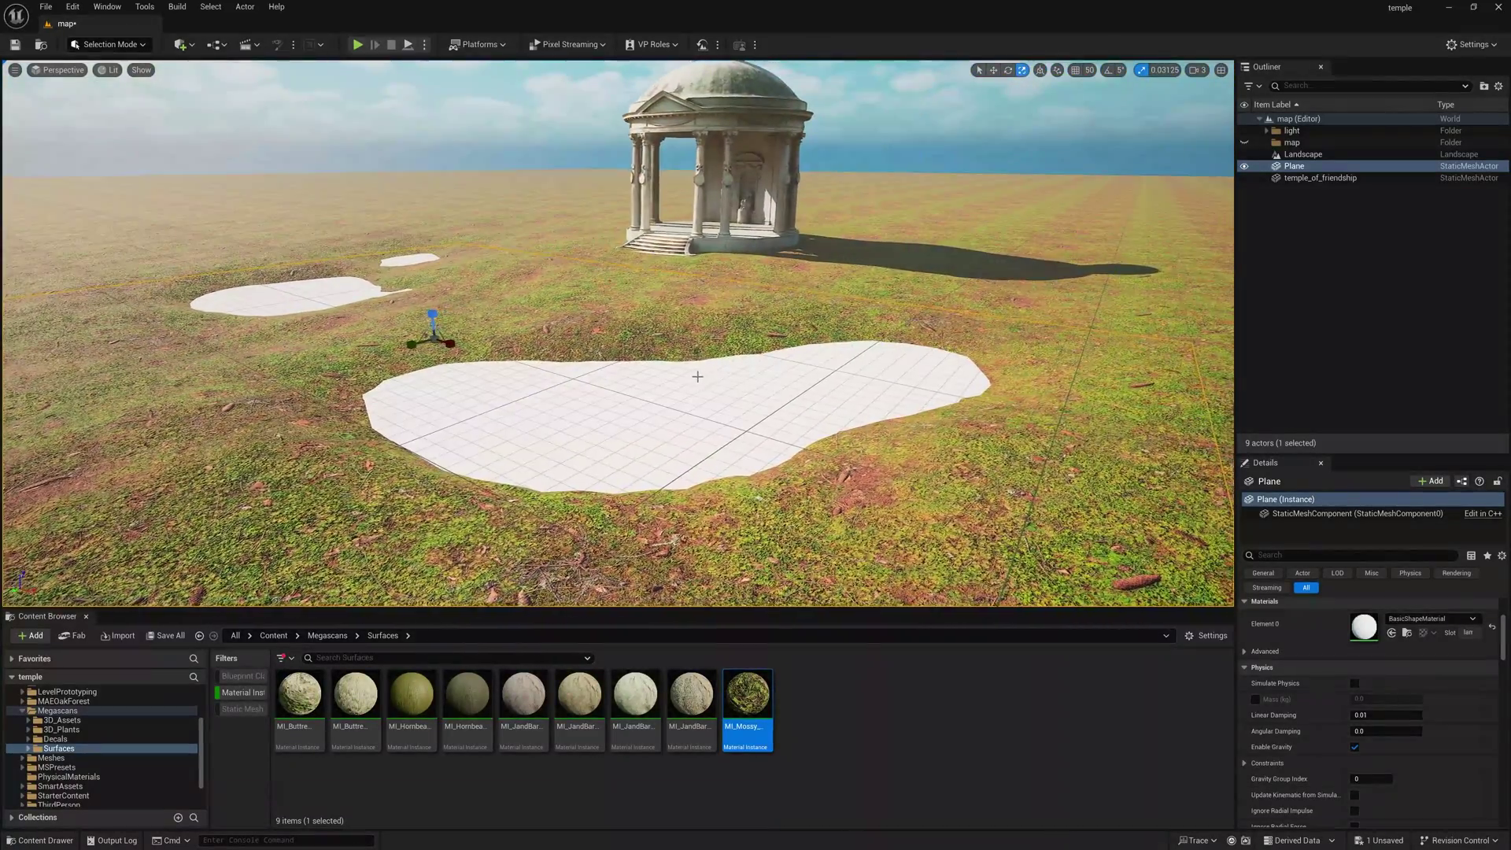
Search all content for "water" and apply the MI_Pool_01 material instance to the plane.
scroll(67, 717, "up", 3)
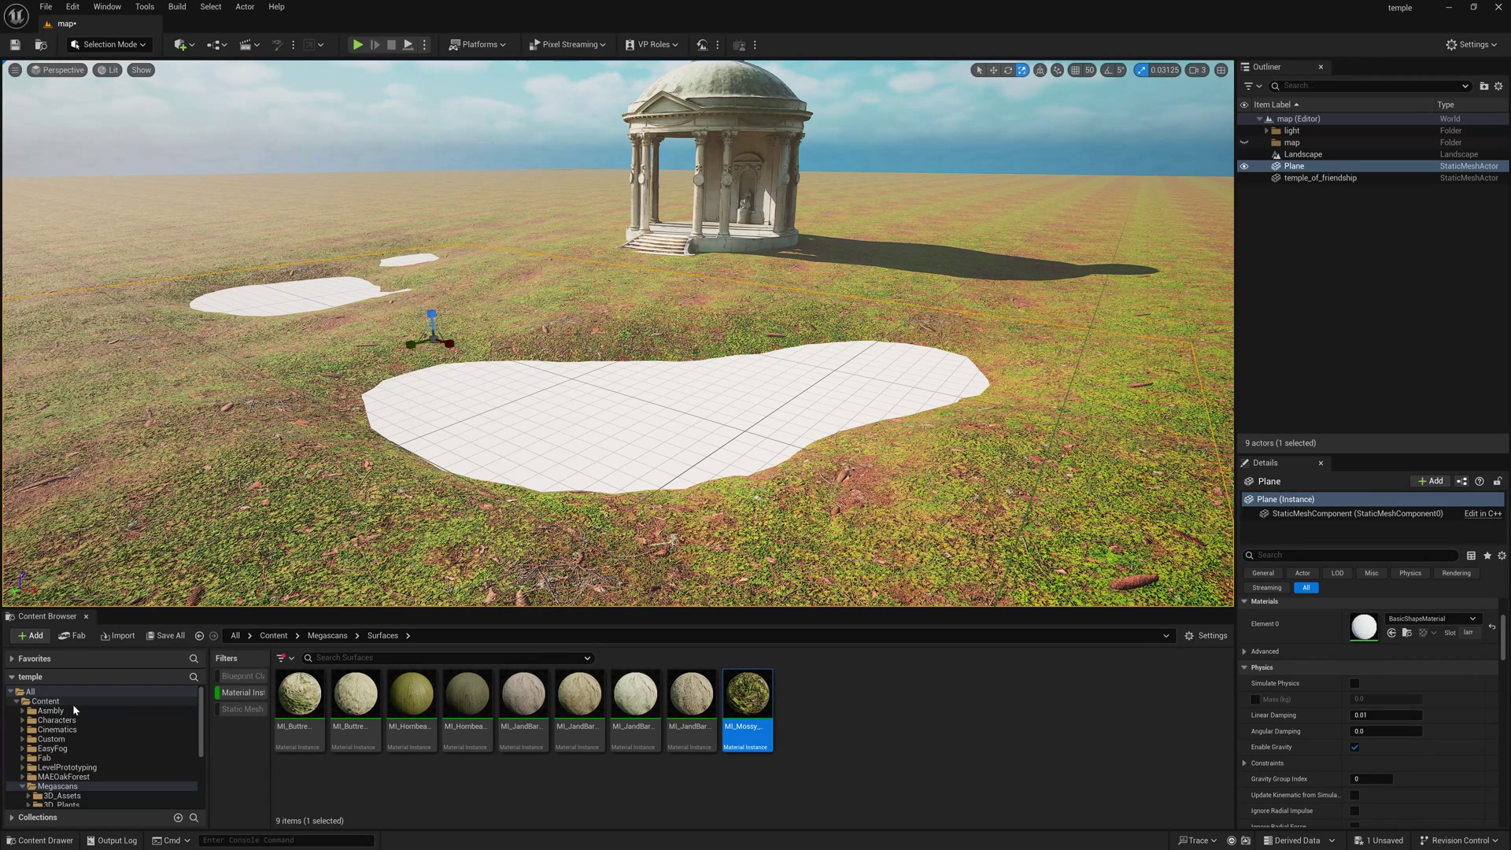
left_click(68, 702)
type("water")
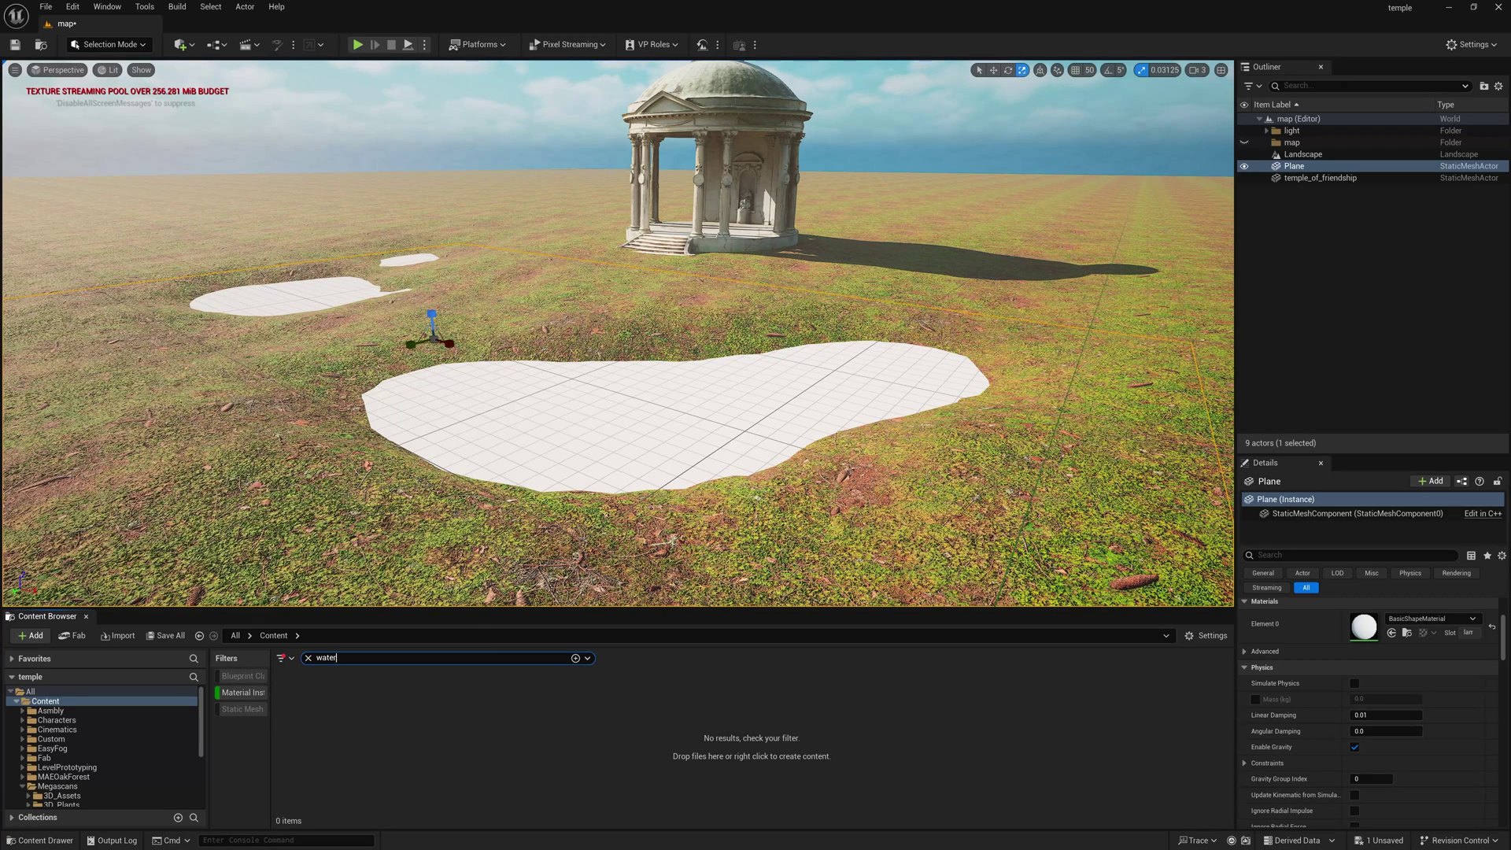
left_click(136, 692)
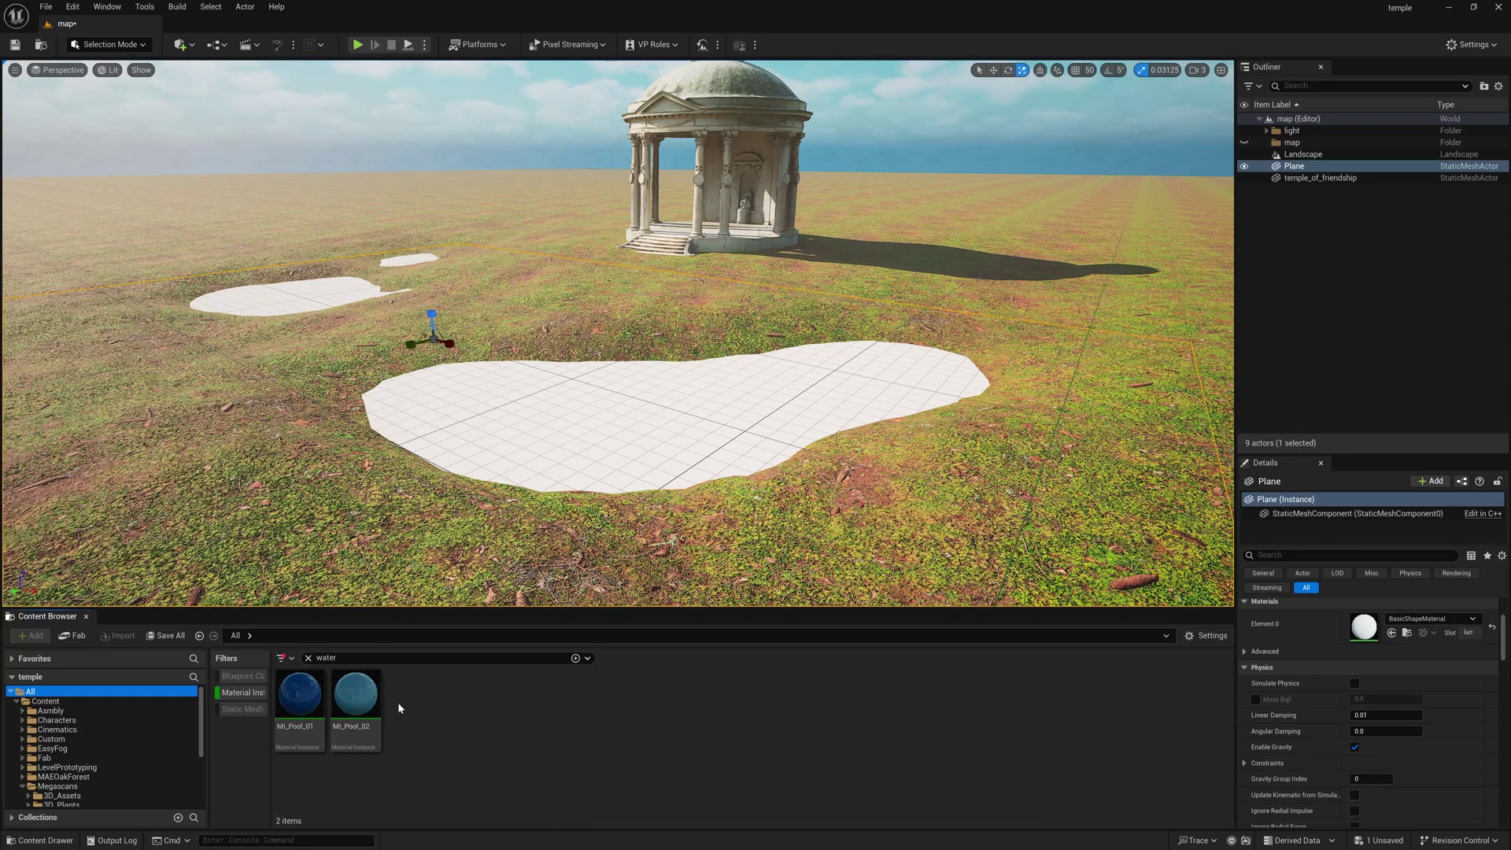
left_click_drag(299, 695, 661, 443)
key("w")
right_click_drag(661, 442, 587, 450)
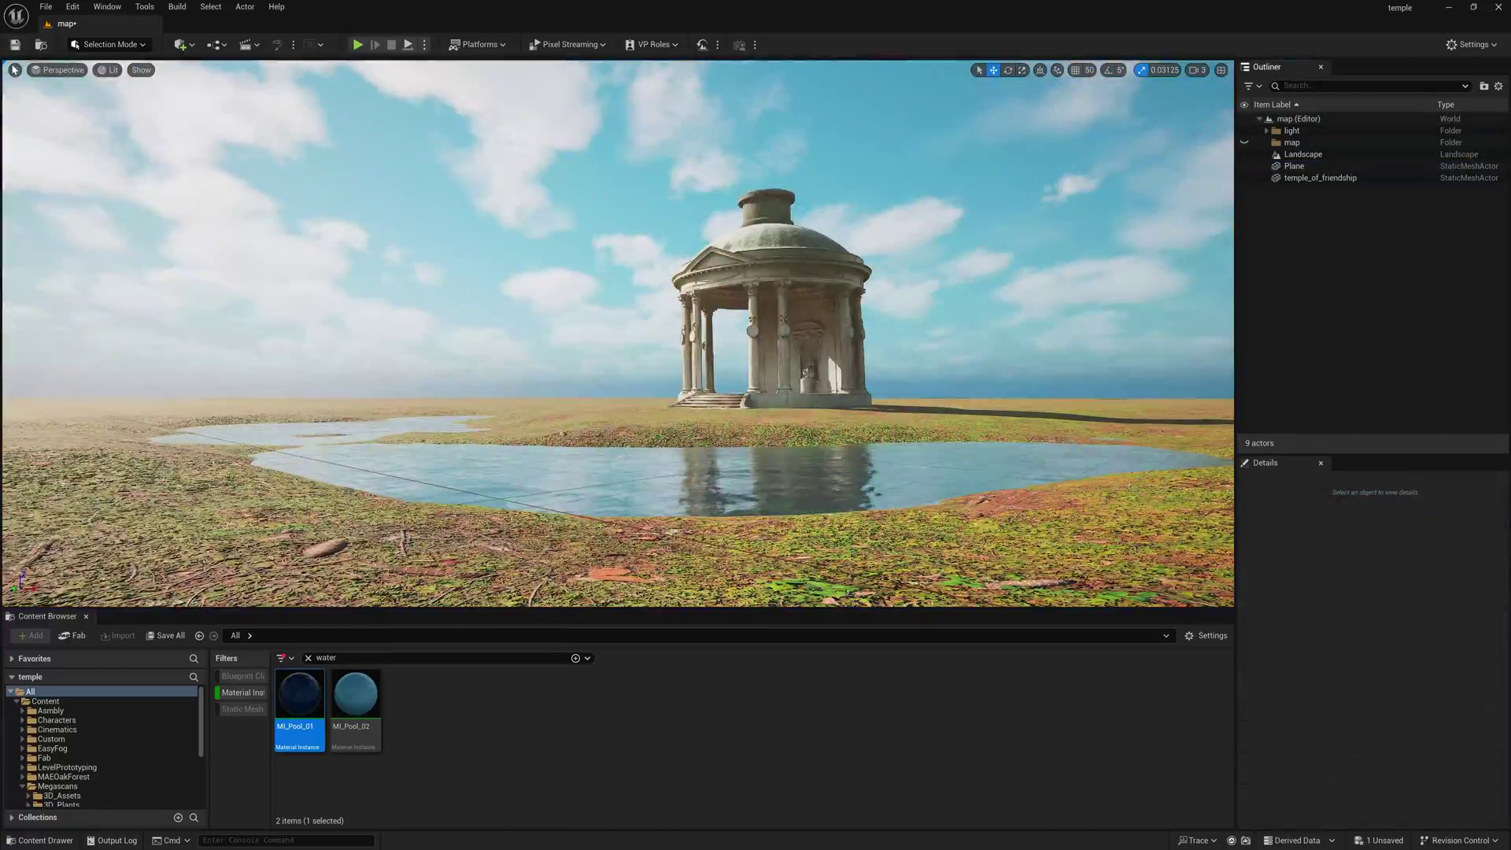
Create a Cine Camera Actor from the current view of the temple across the pool.
left_click(14, 70)
mouse_move(118, 313)
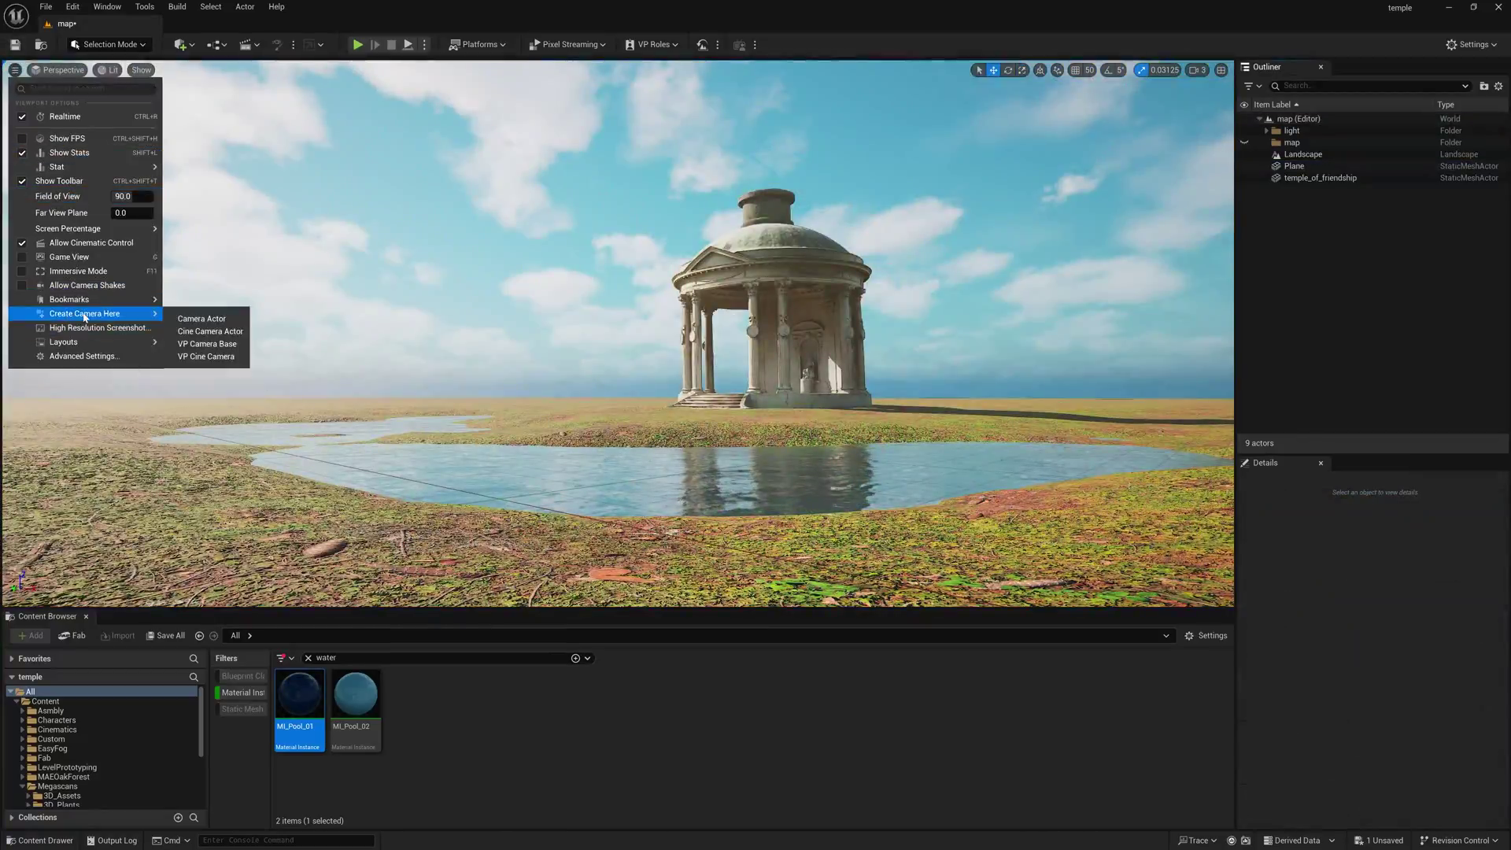
left_click(215, 330)
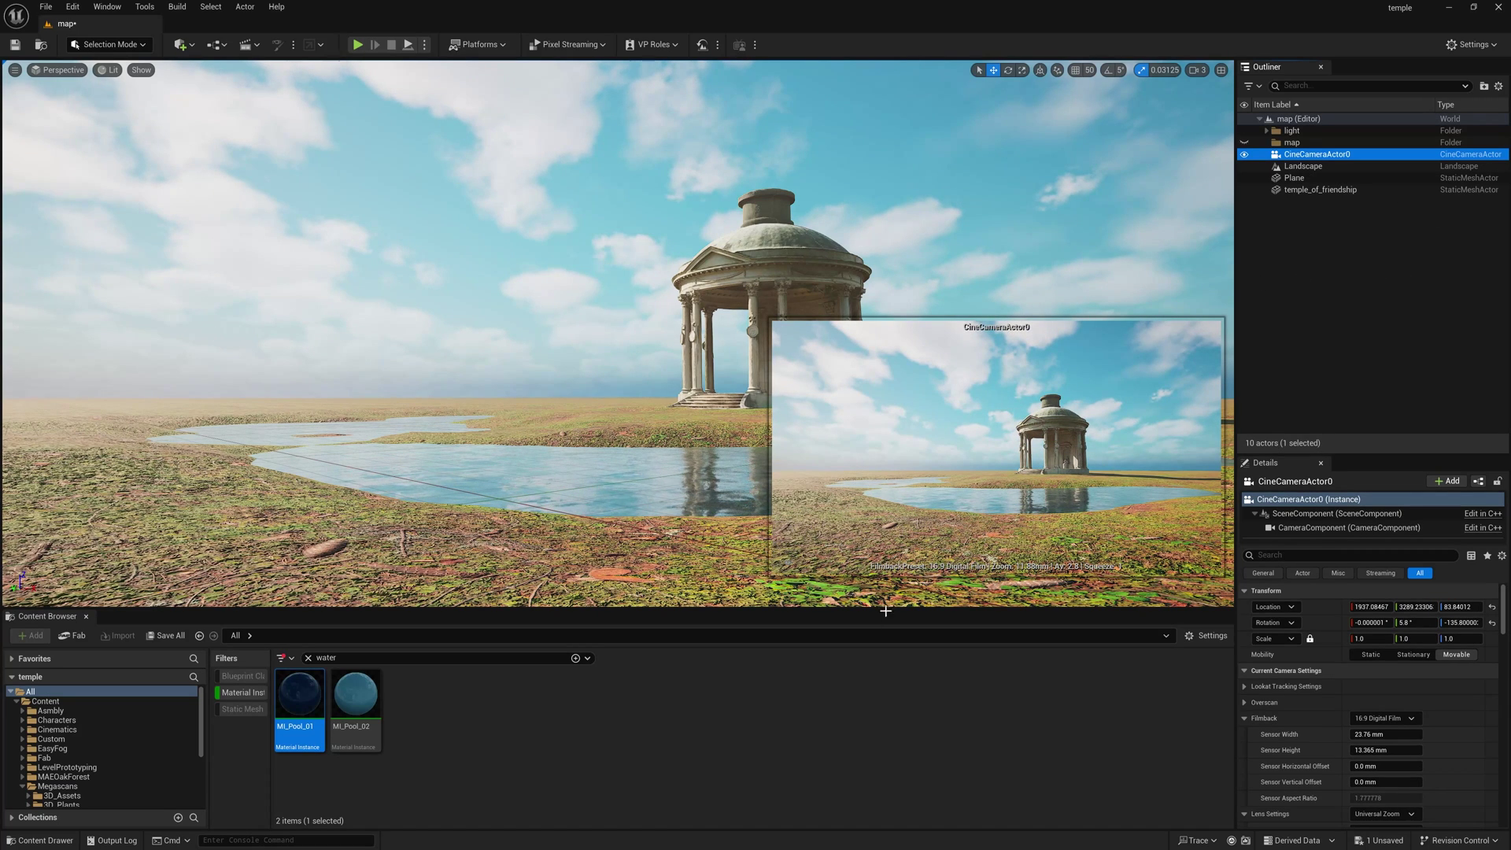
left_click(788, 565)
key("Escape")
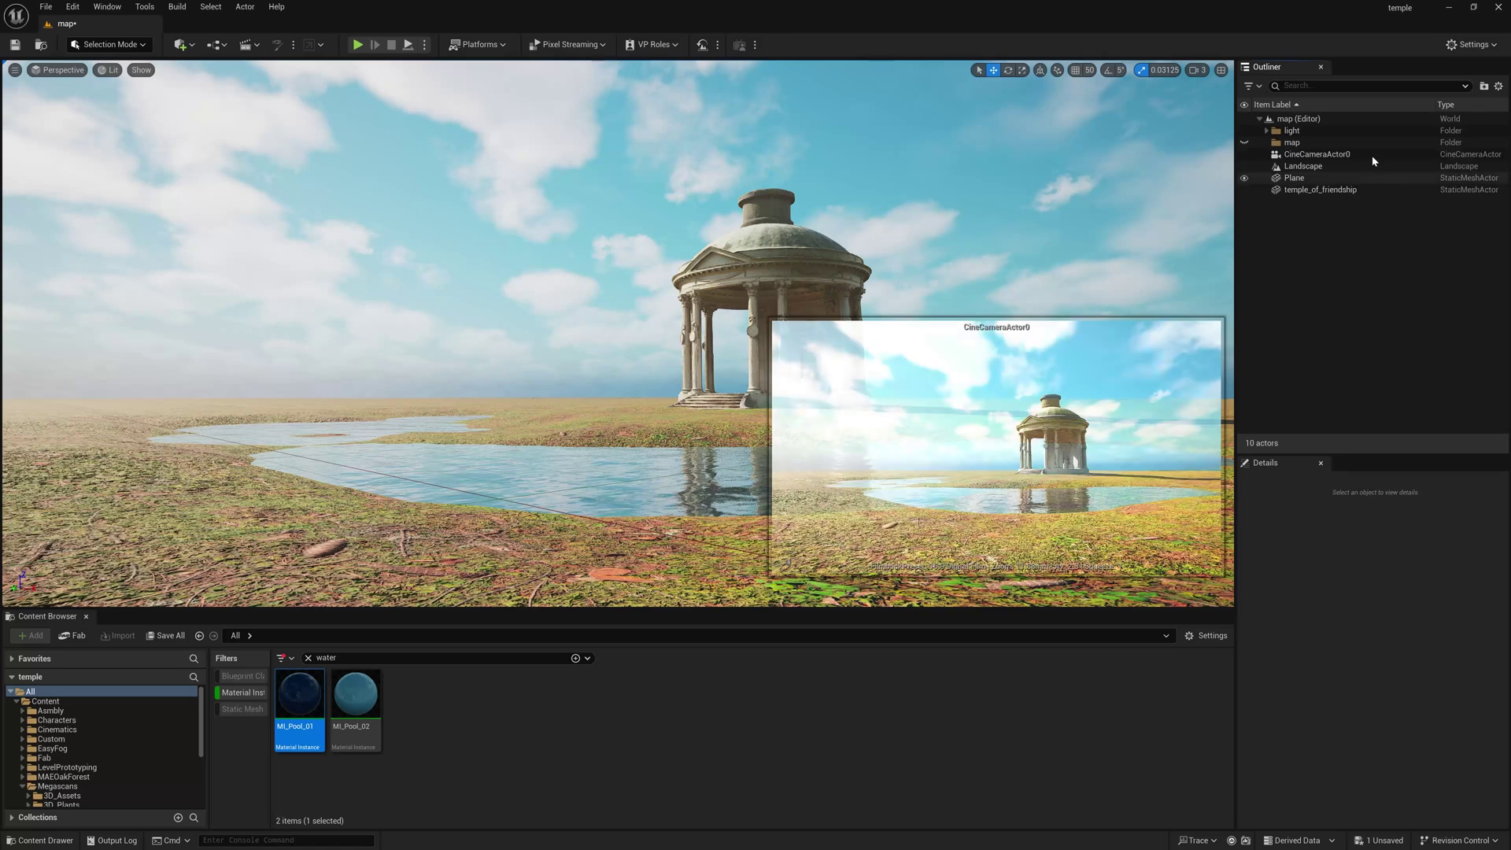
Widen the cine camera's filmback by setting its sensor width to about 28.76 mm.
left_click(1372, 154)
left_click(1386, 718)
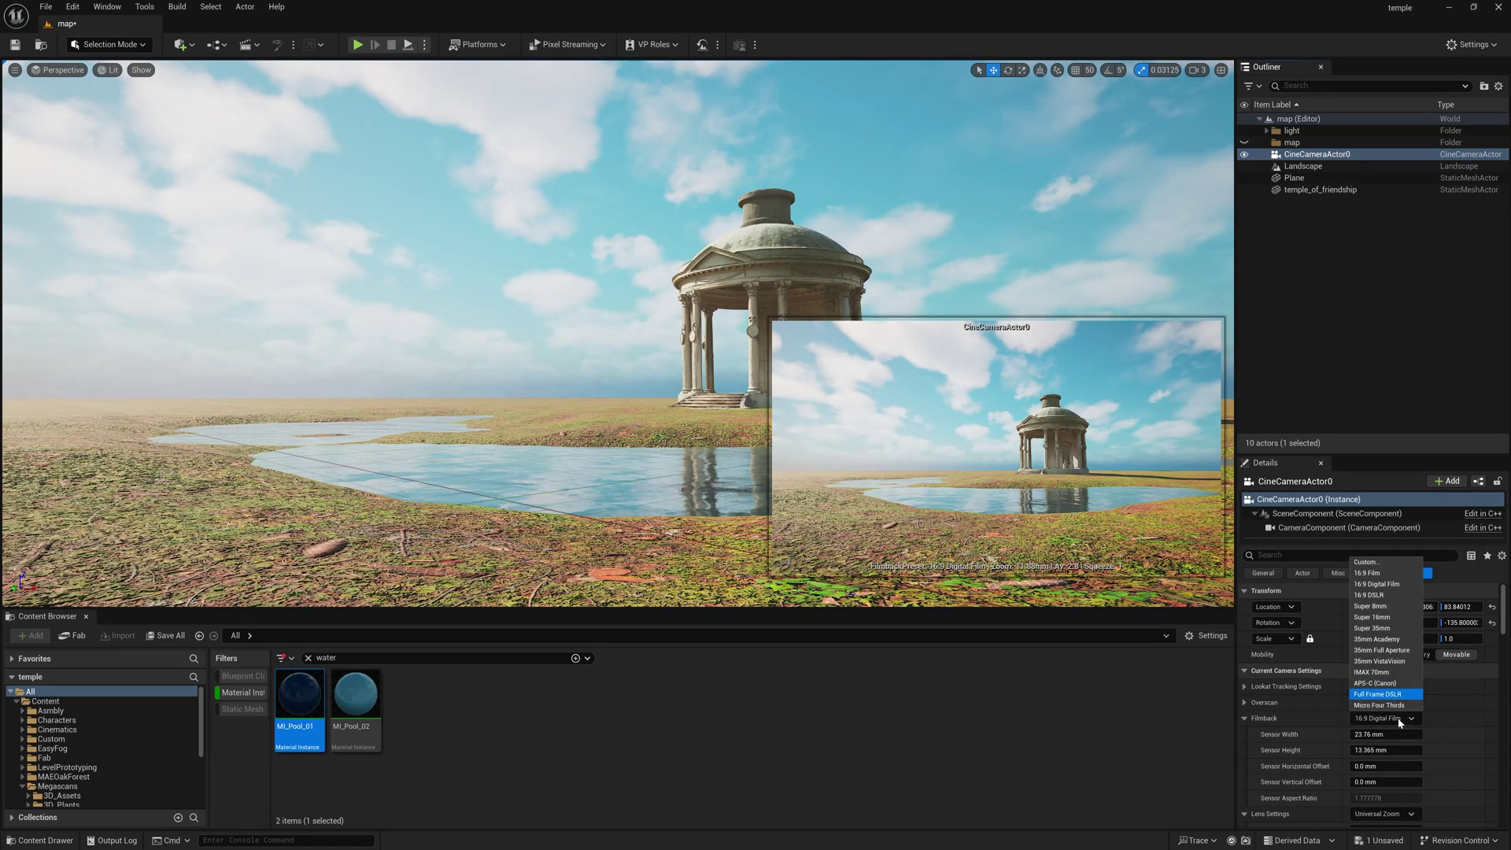
left_click(1297, 732)
left_click(1361, 734)
left_click_drag(1367, 735, 1446, 735)
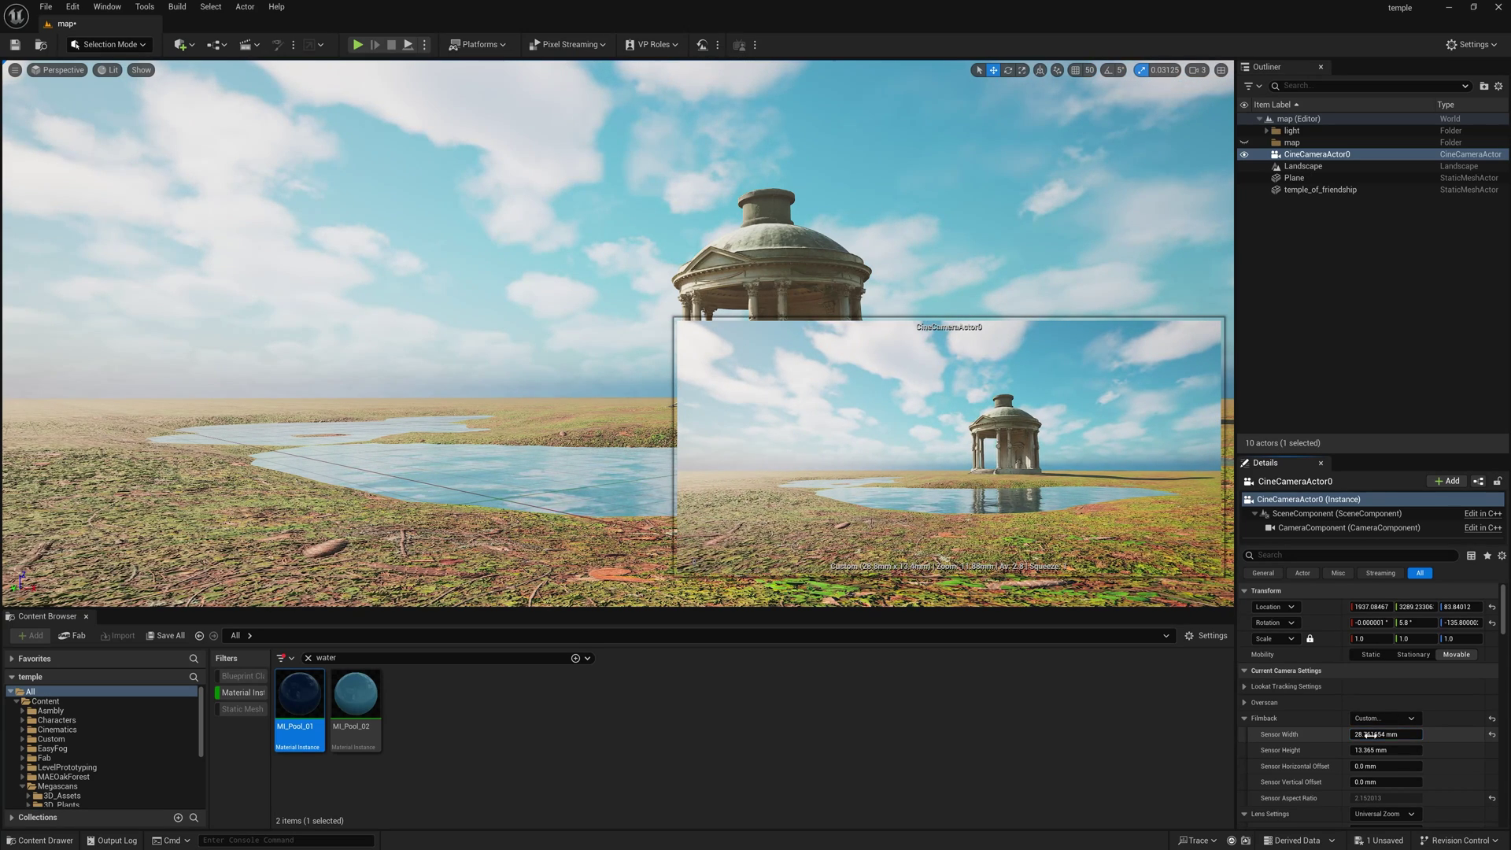
Set the cine camera's minimum F-stop to about -0.66 and its minimum focal length to 2 mm.
scroll(1330, 759, "down", 3)
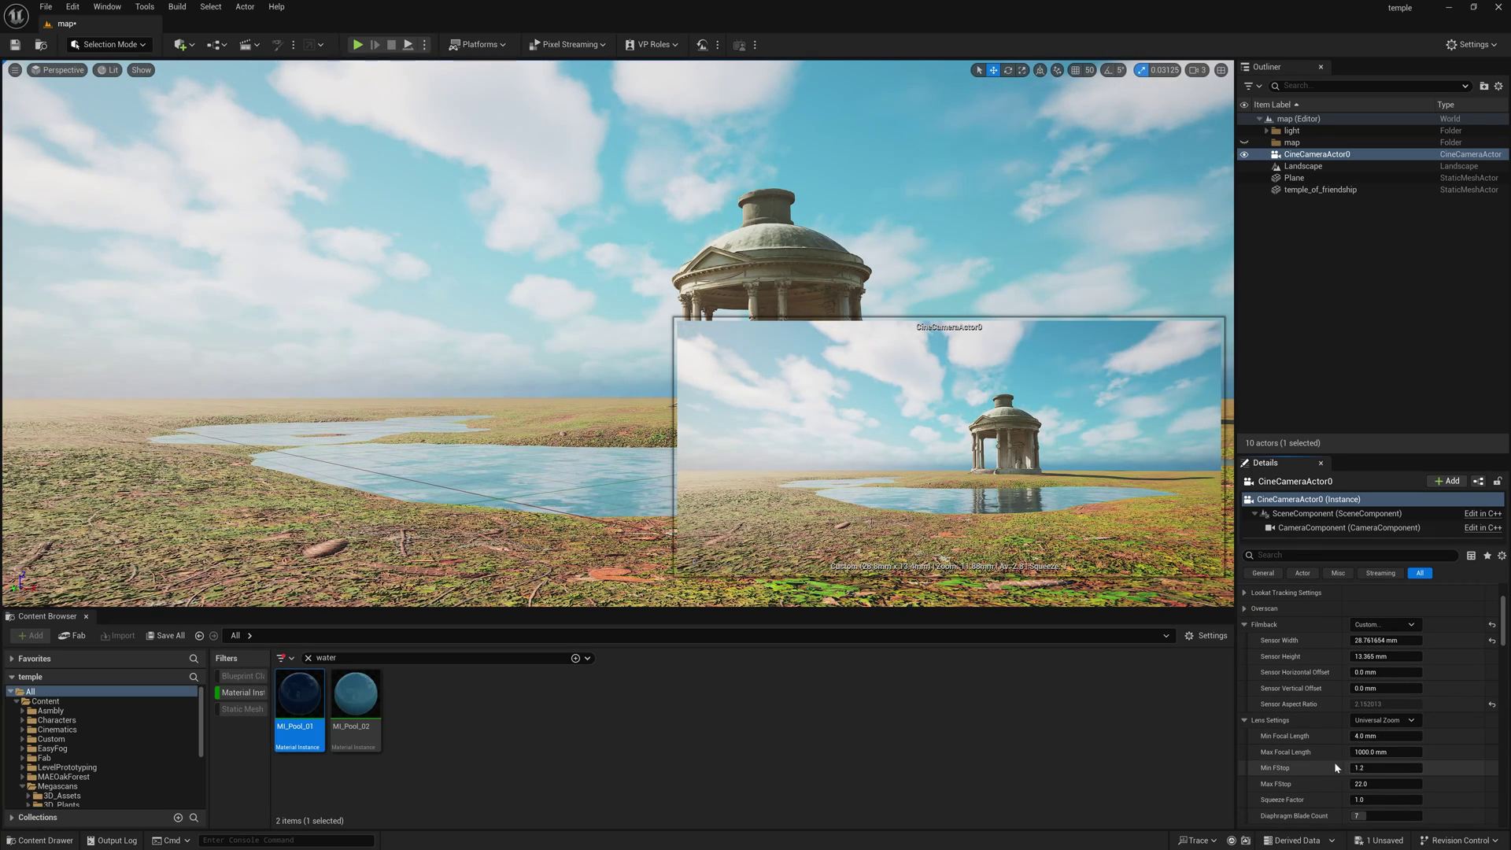
left_click_drag(1364, 767, 1364, 768)
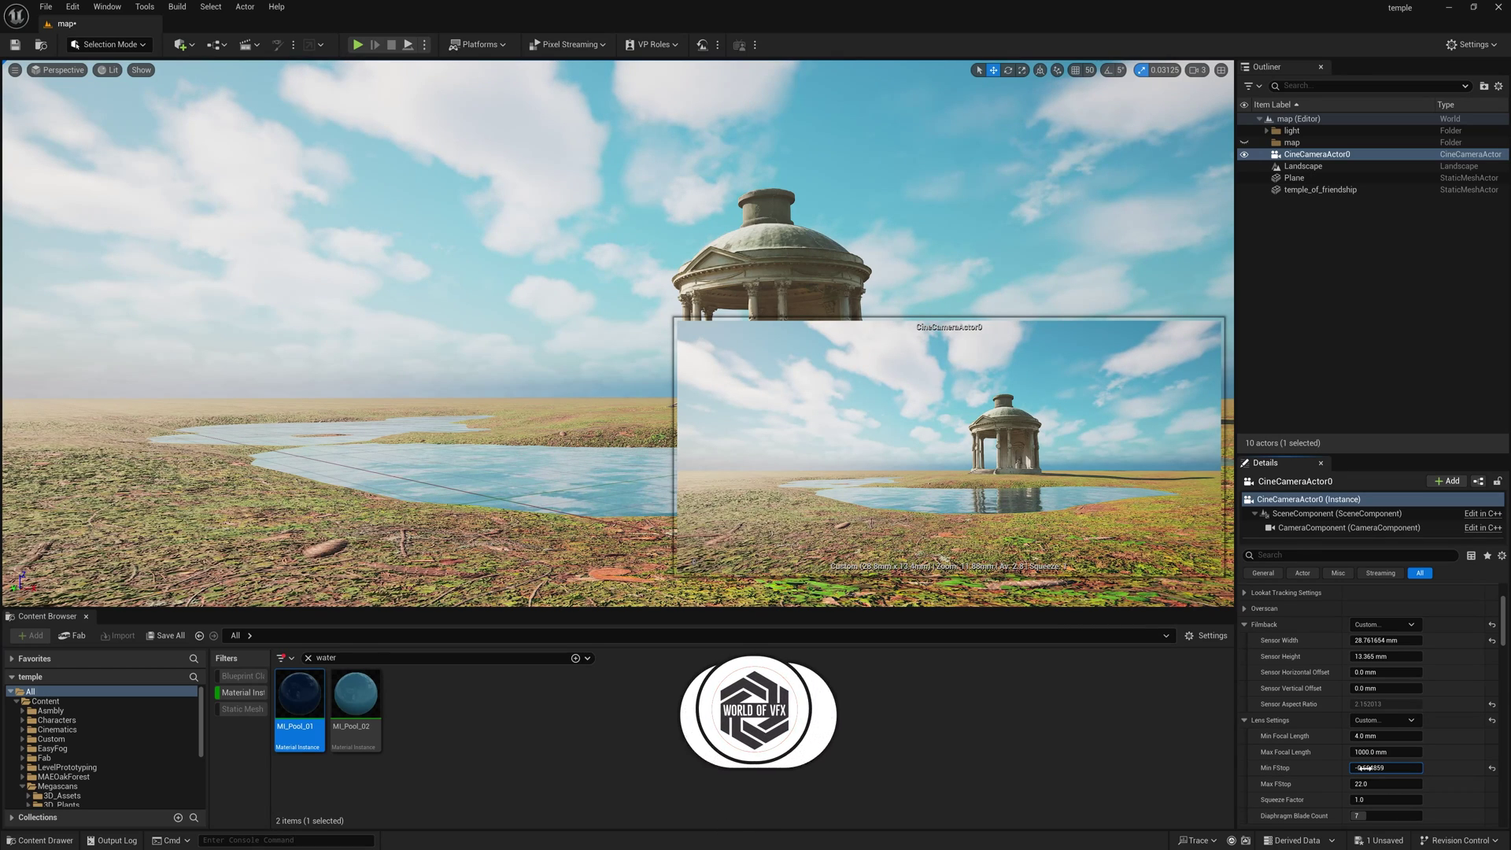
scroll(1364, 724, "down", 1)
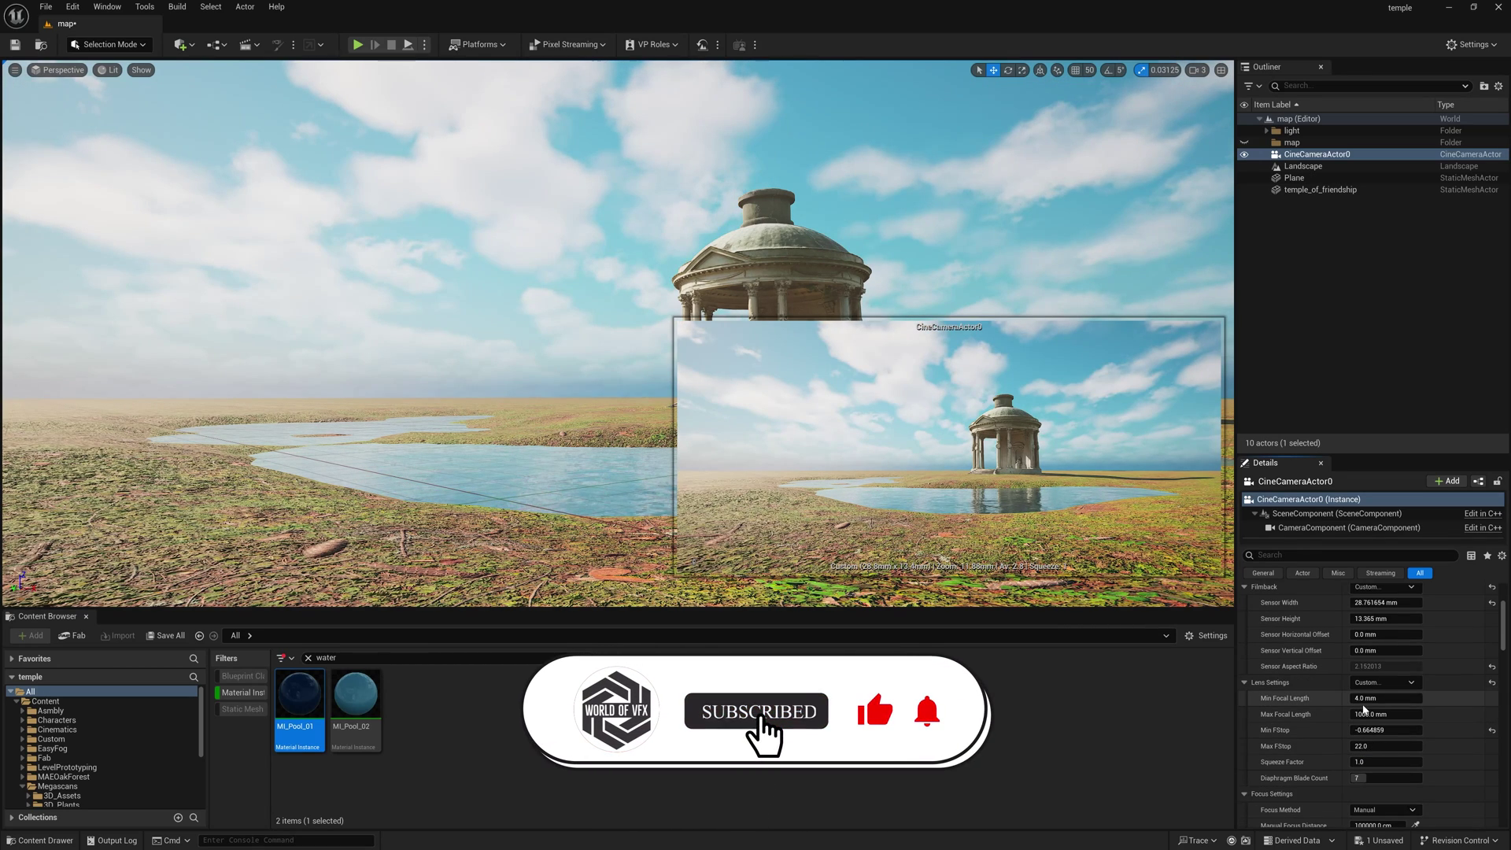
left_click(1361, 698)
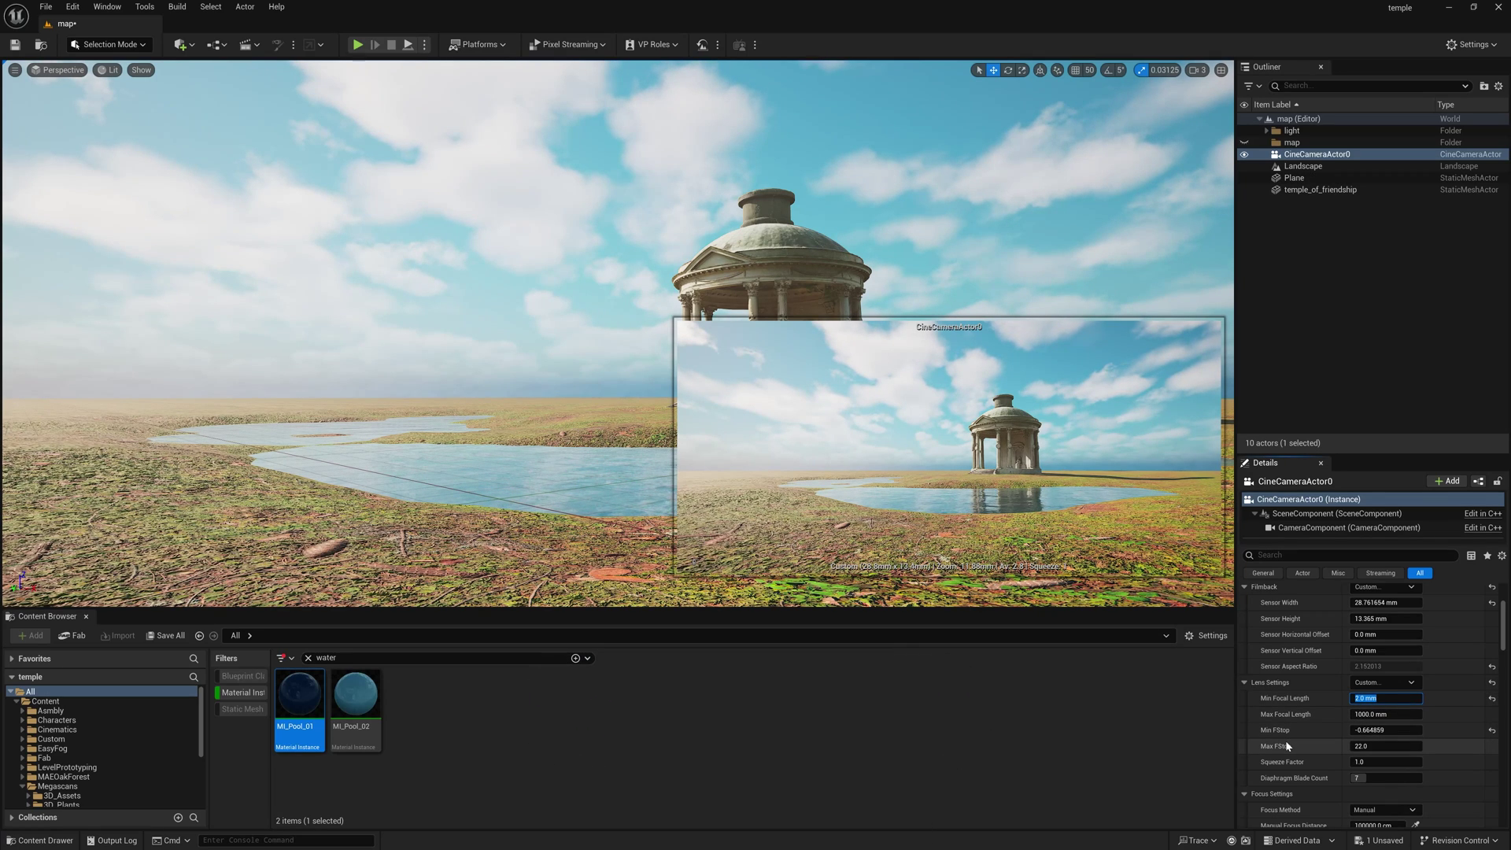
scroll(1286, 746, "down", 3)
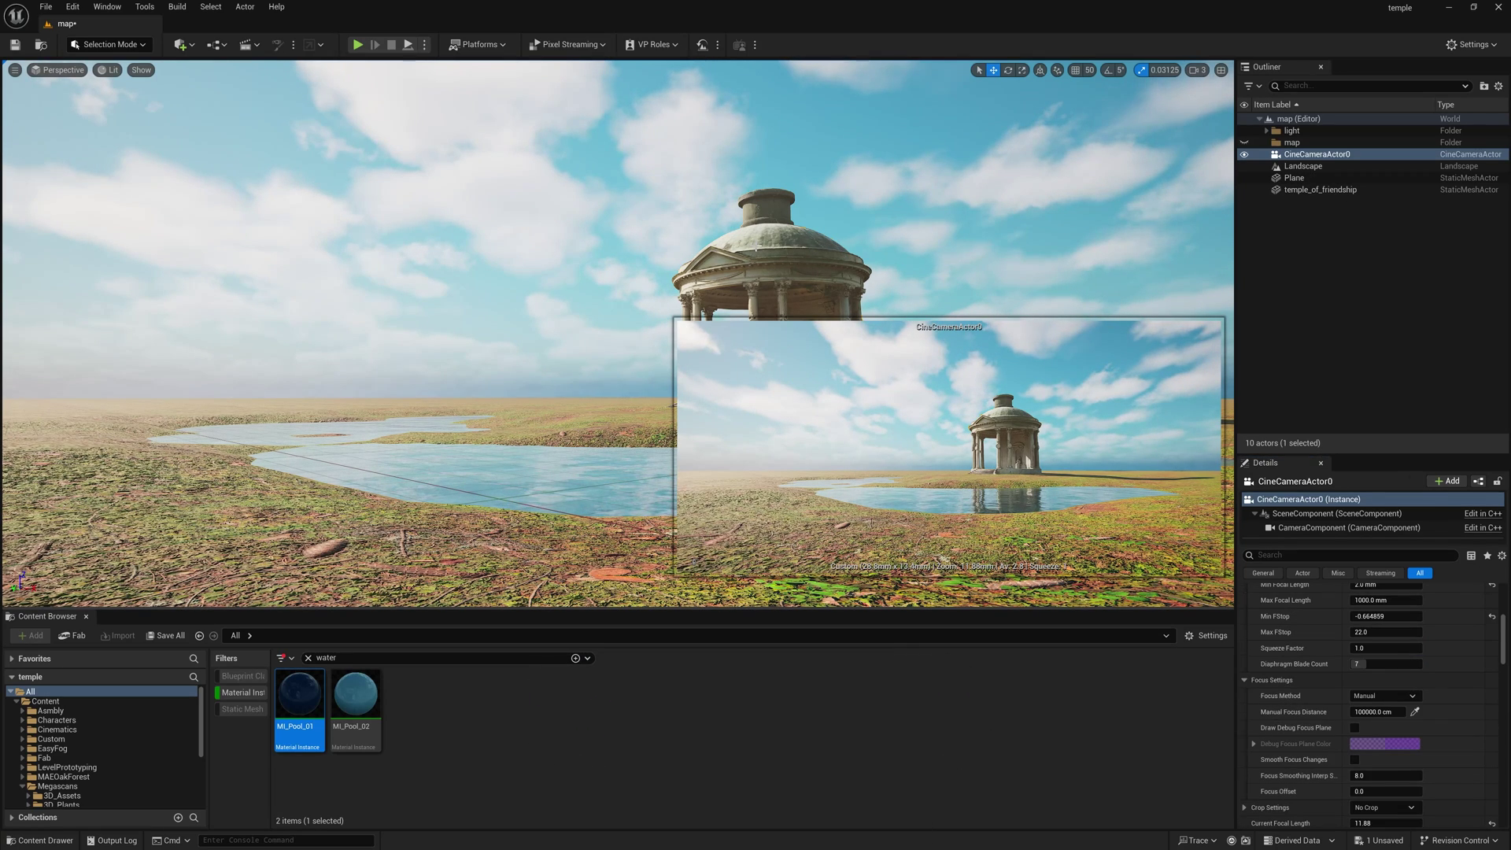
Scale up the temple so it fills more of the camera frame, and adjust its height on the ground.
left_click(756, 248)
key("e")
key("f")
key("r")
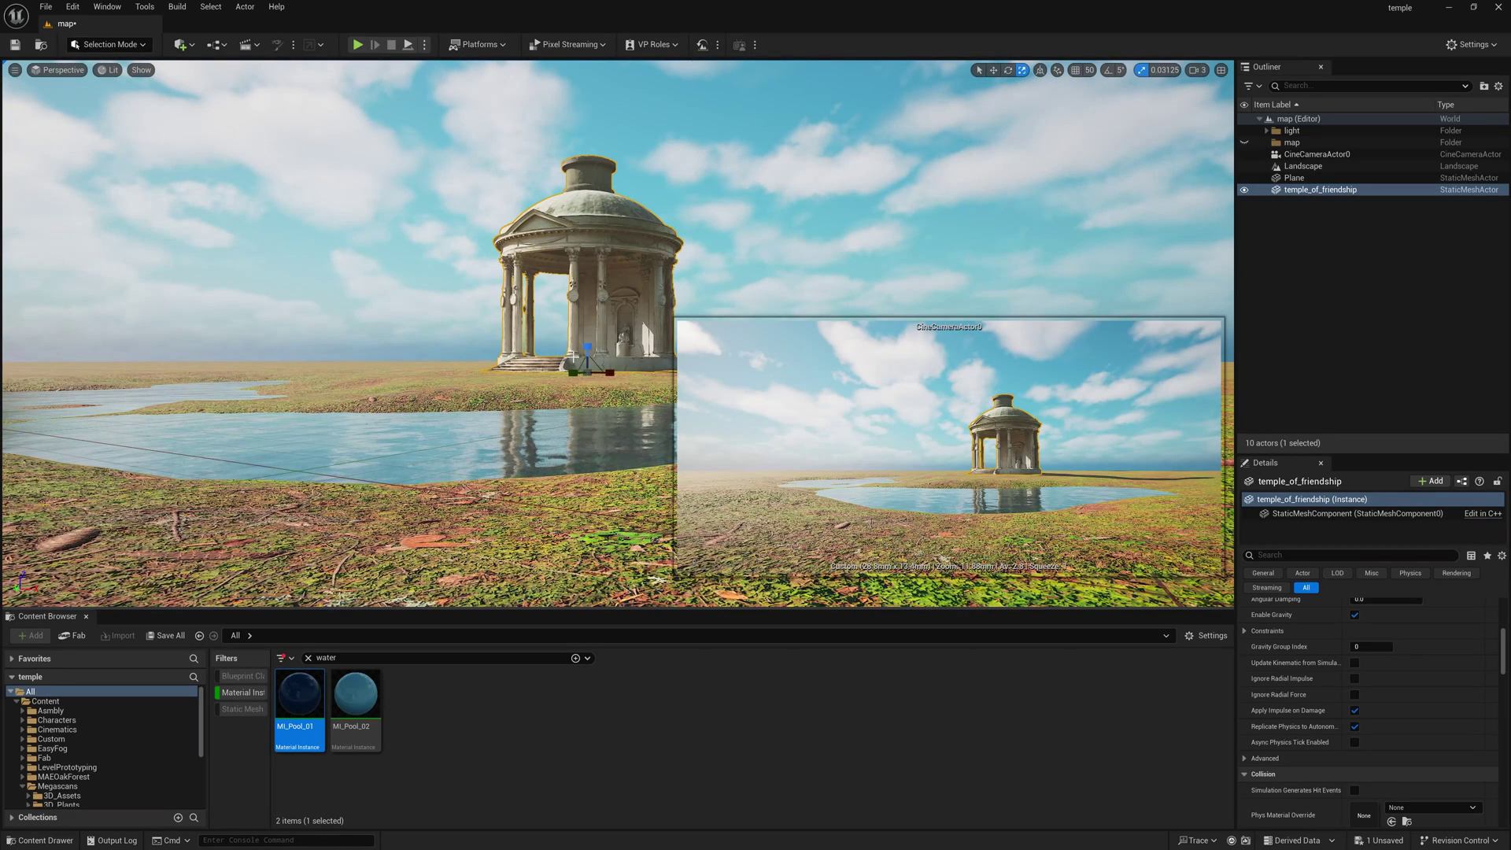
left_click_drag(589, 369, 617, 336)
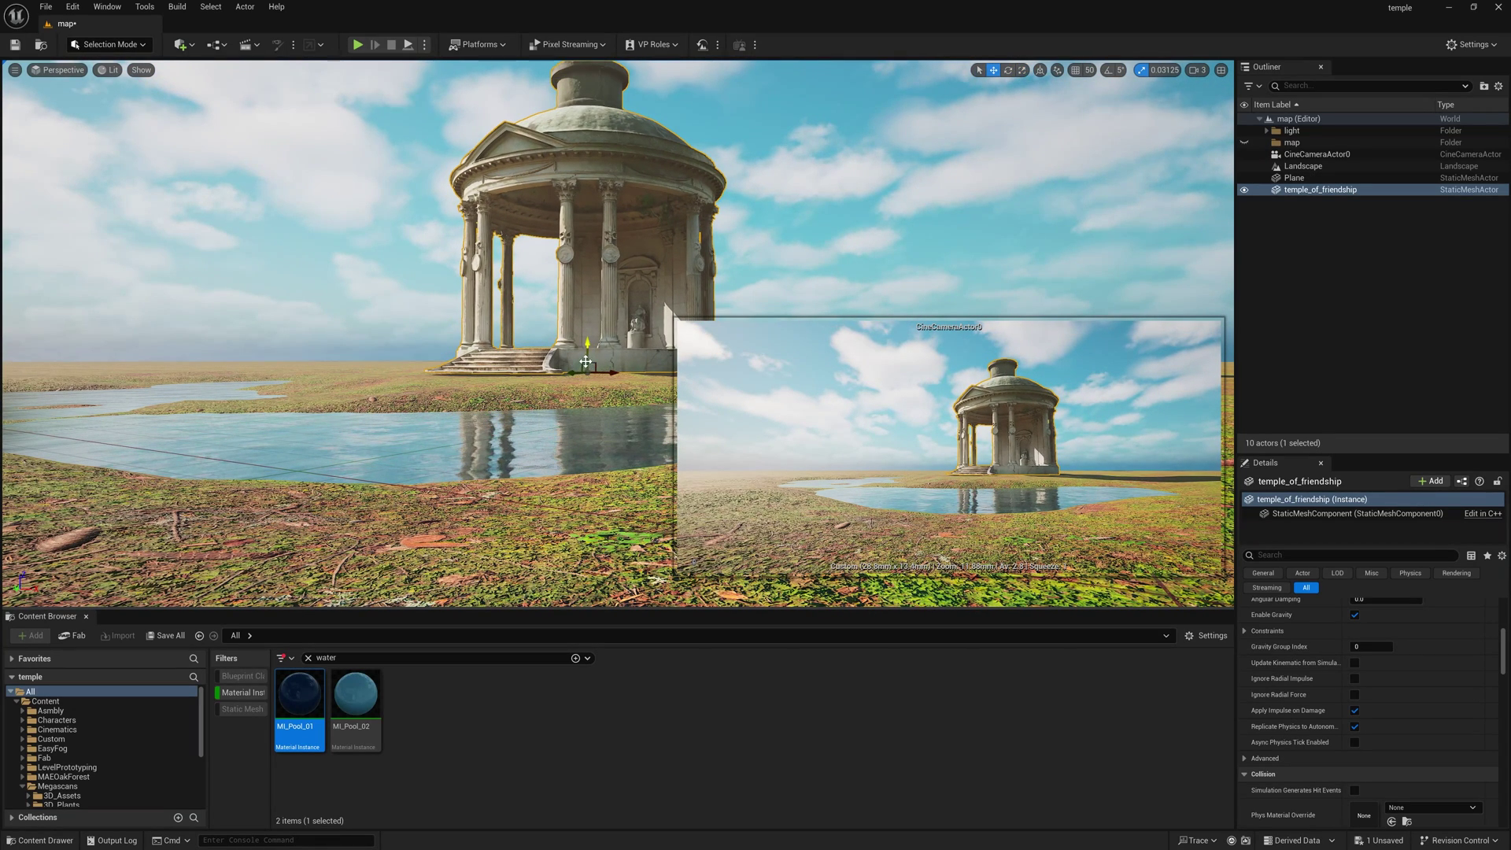
key("Escape")
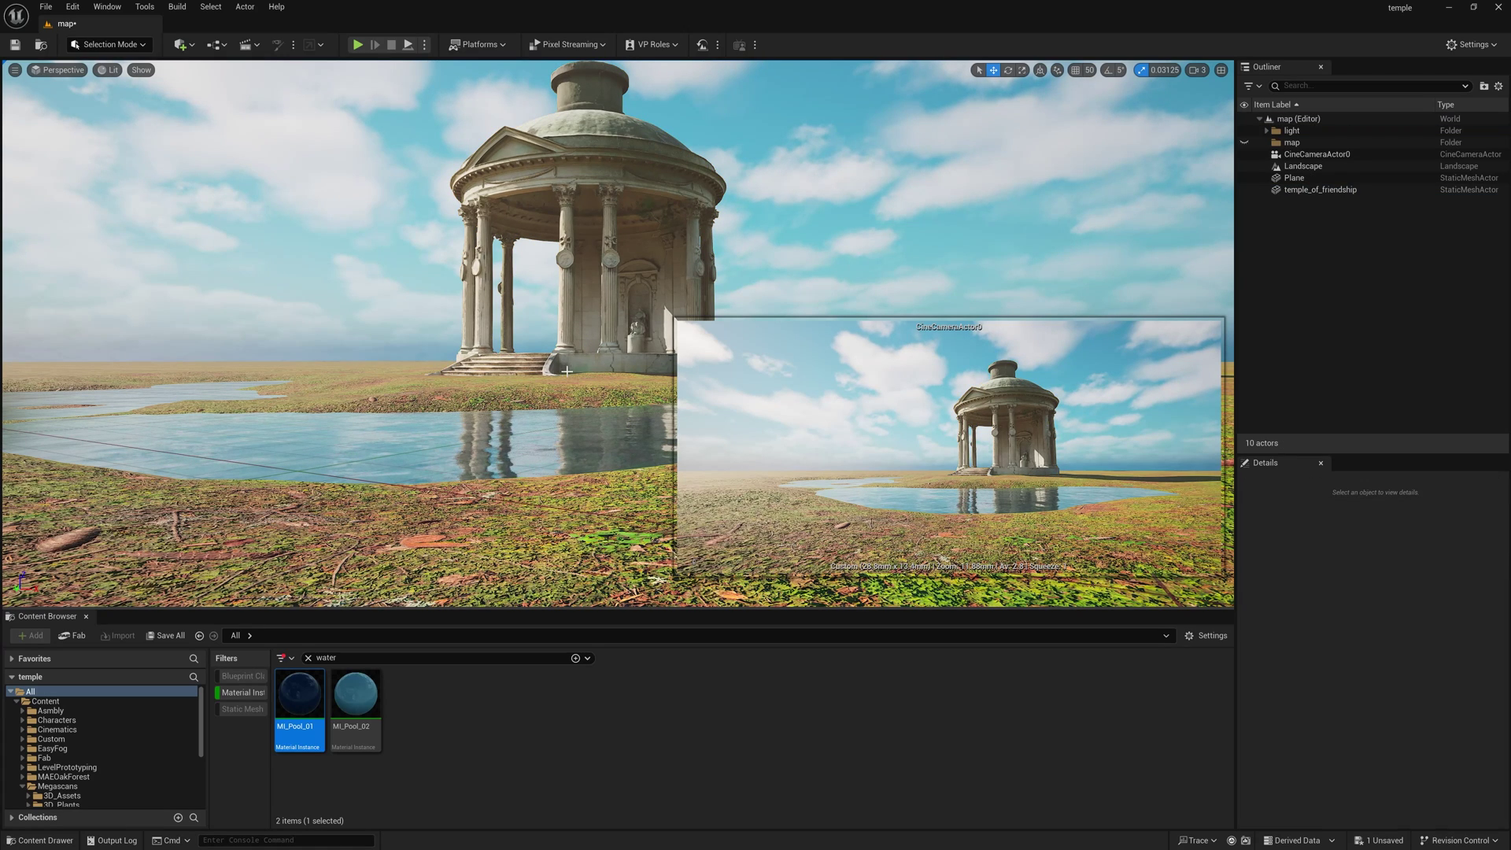
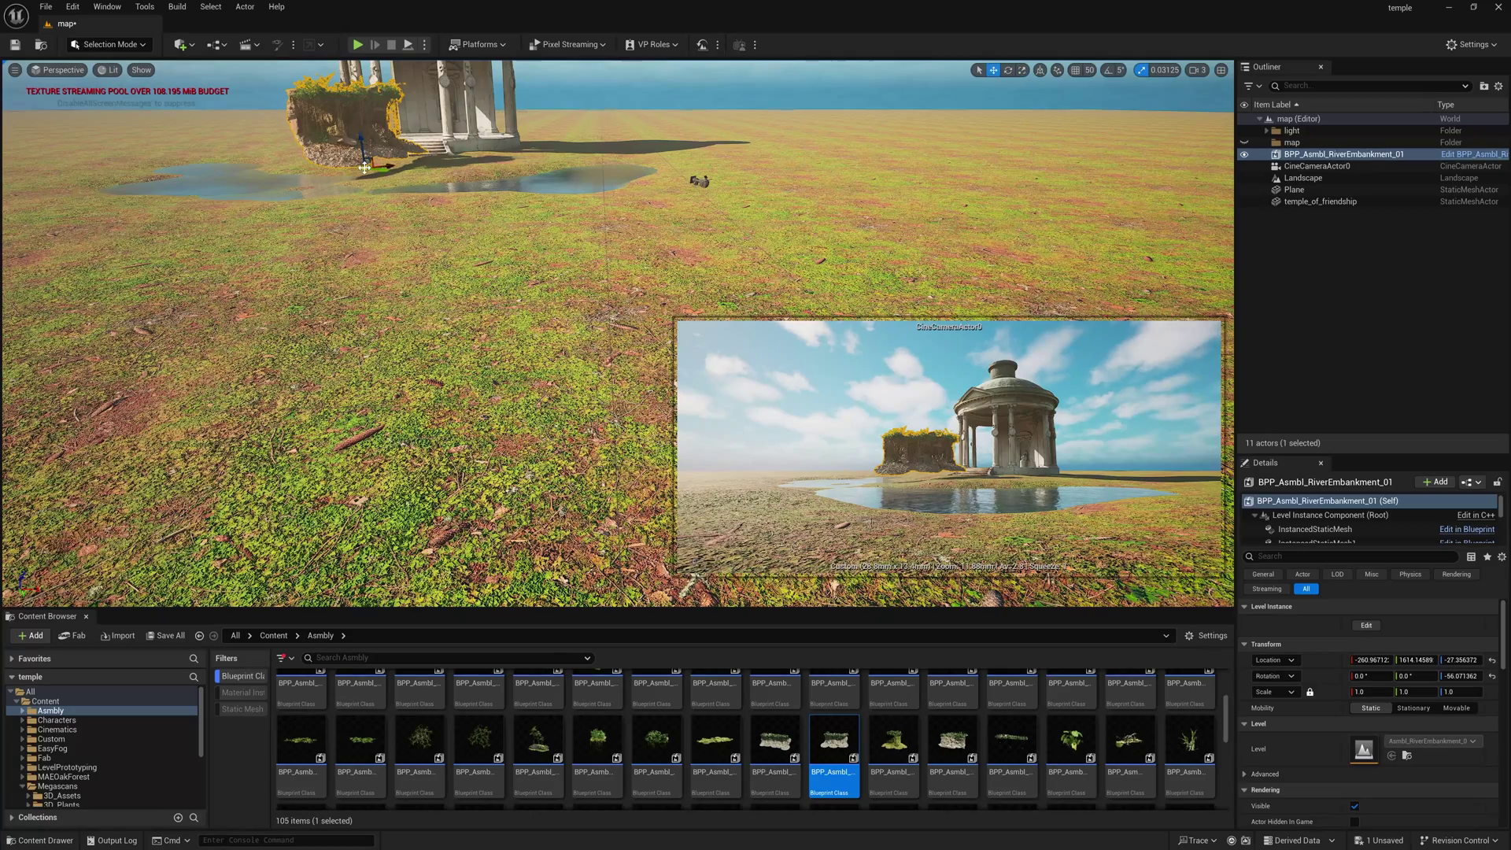
Scale the BPP_Asmbl_RiverEmbankment_01 assembly to about 12.56 and move it behind the temple as a backdrop cliff.
left_click_drag(366, 167, 425, 138)
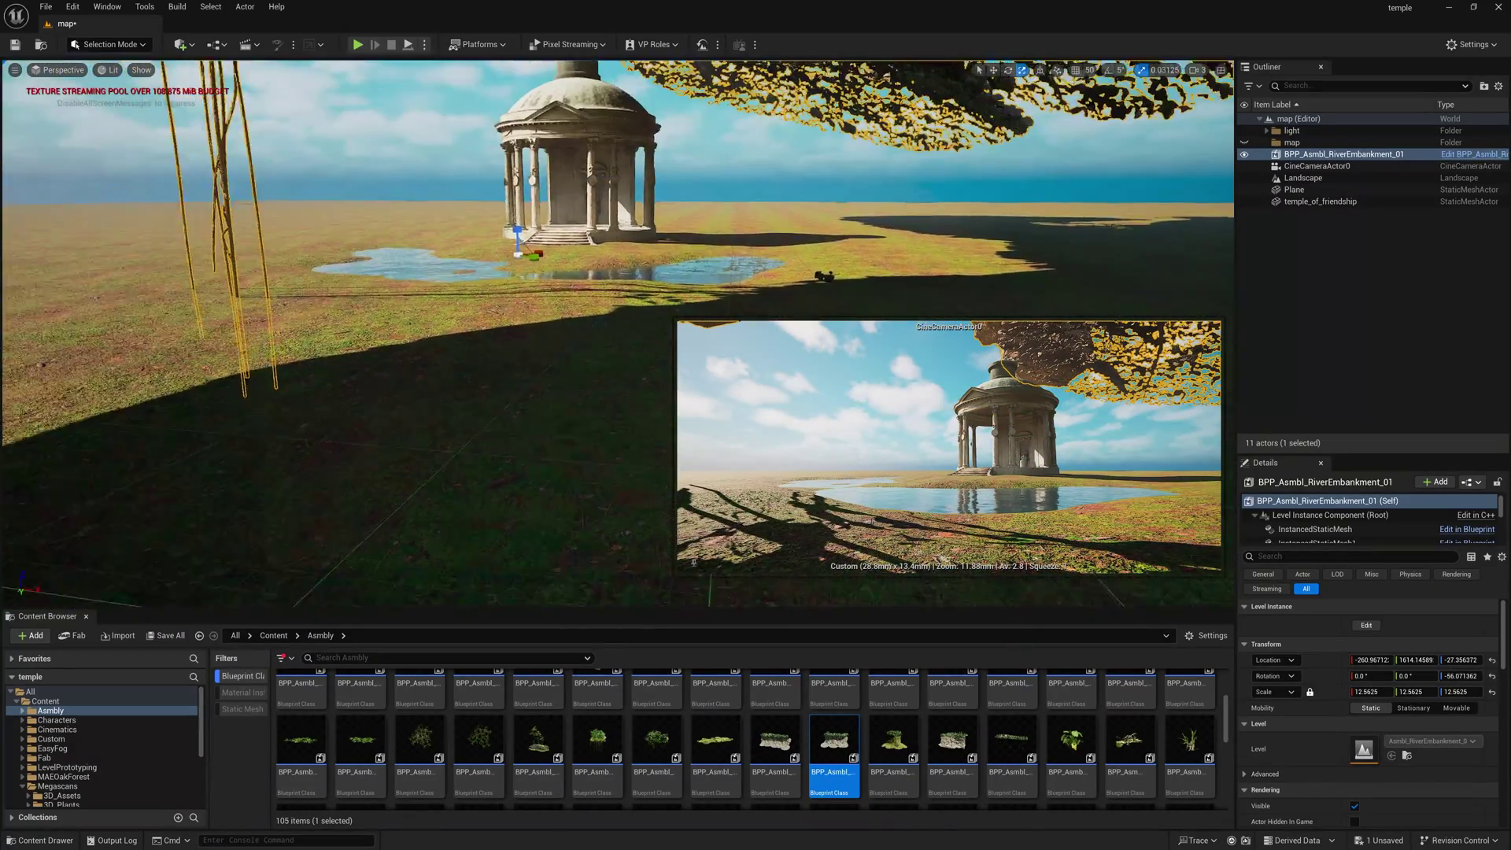
key("w")
key("f")
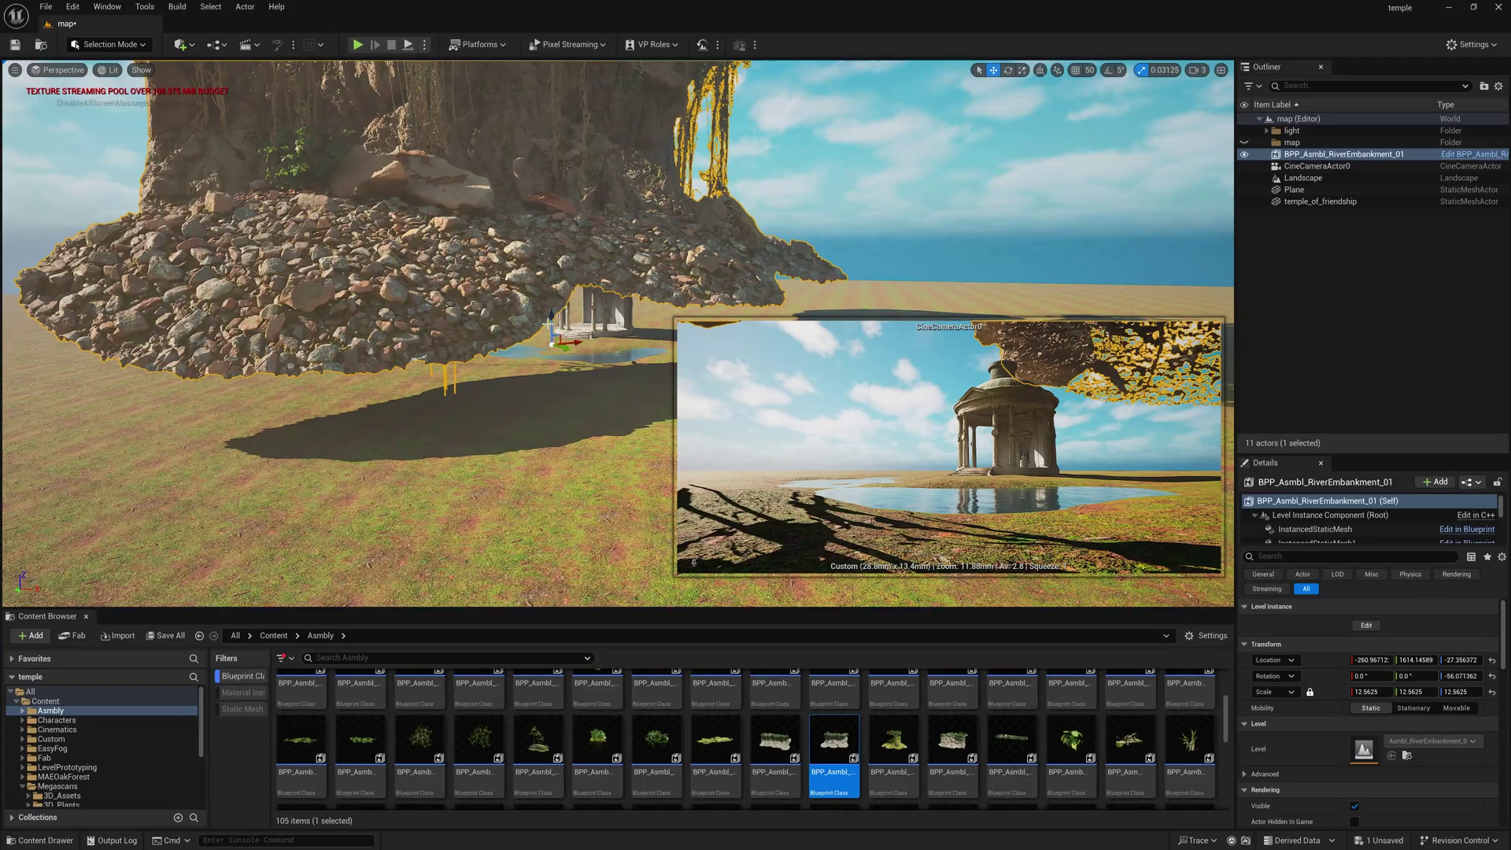
left_click_drag(550, 324, 633, 300)
key("r")
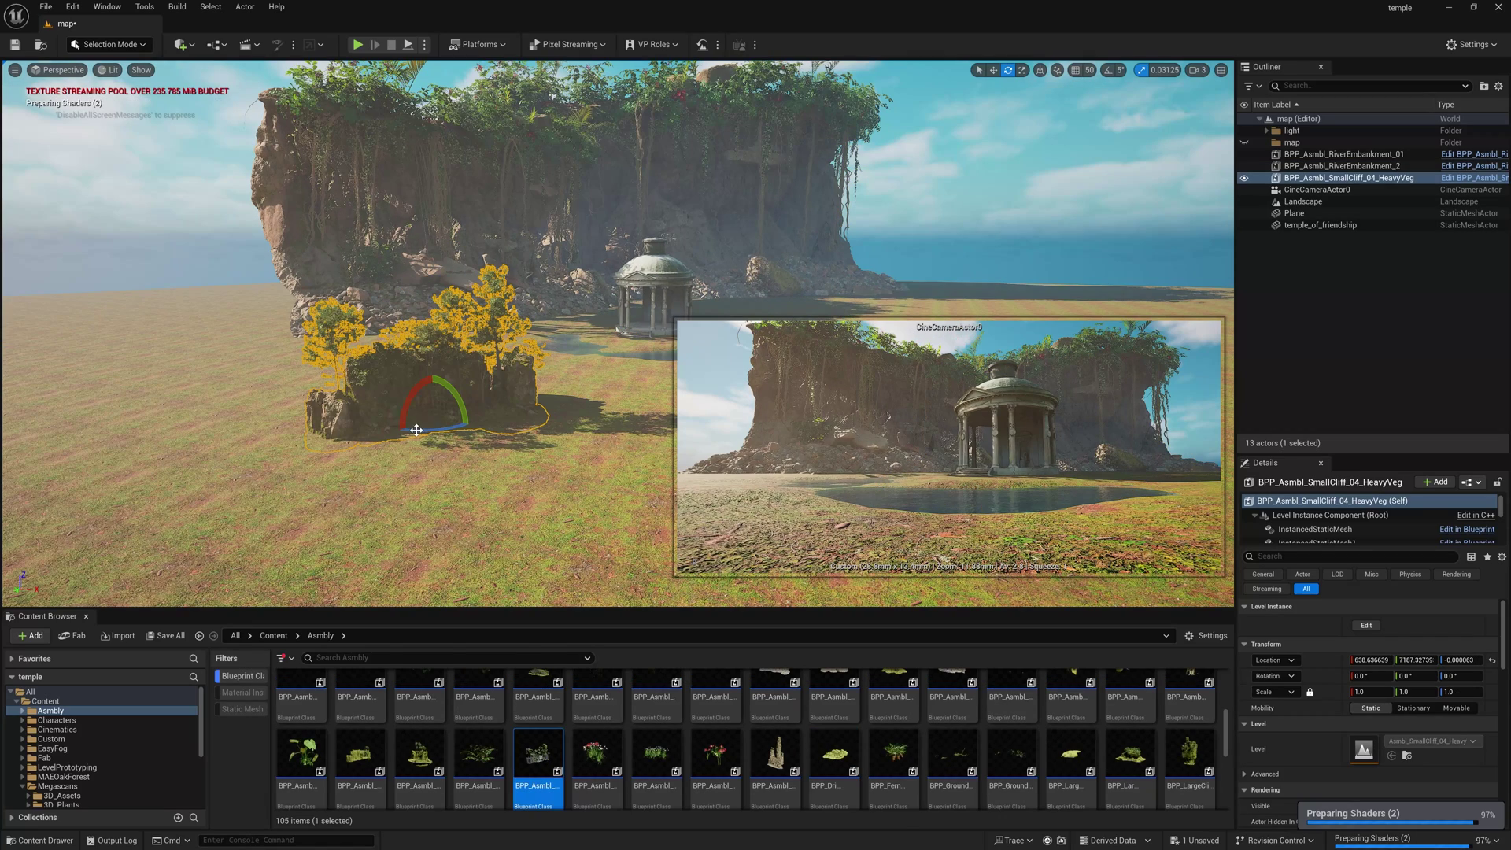
Rotate the SmallCliff_04_HeavyVeg assembly to about -252.5°, scale it to 3.1875 and place it beside the pool.
left_click_drag(415, 431, 413, 445)
key("r")
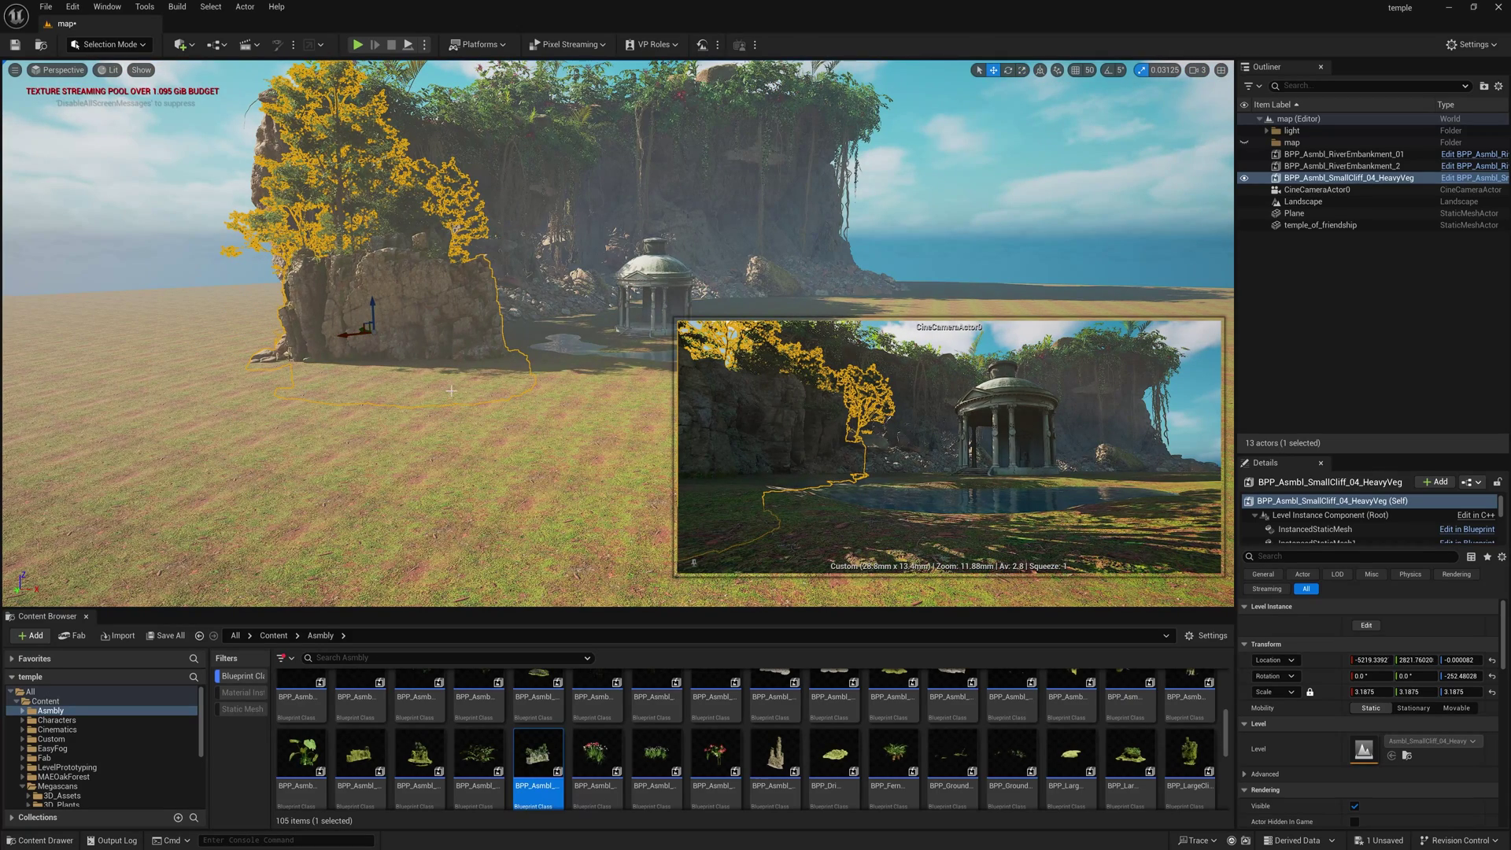
key("Escape")
Duplicate the SmallCliff_04_HeavyVeg assembly and place the copy on the opposite side of the temple.
left_click(386, 348)
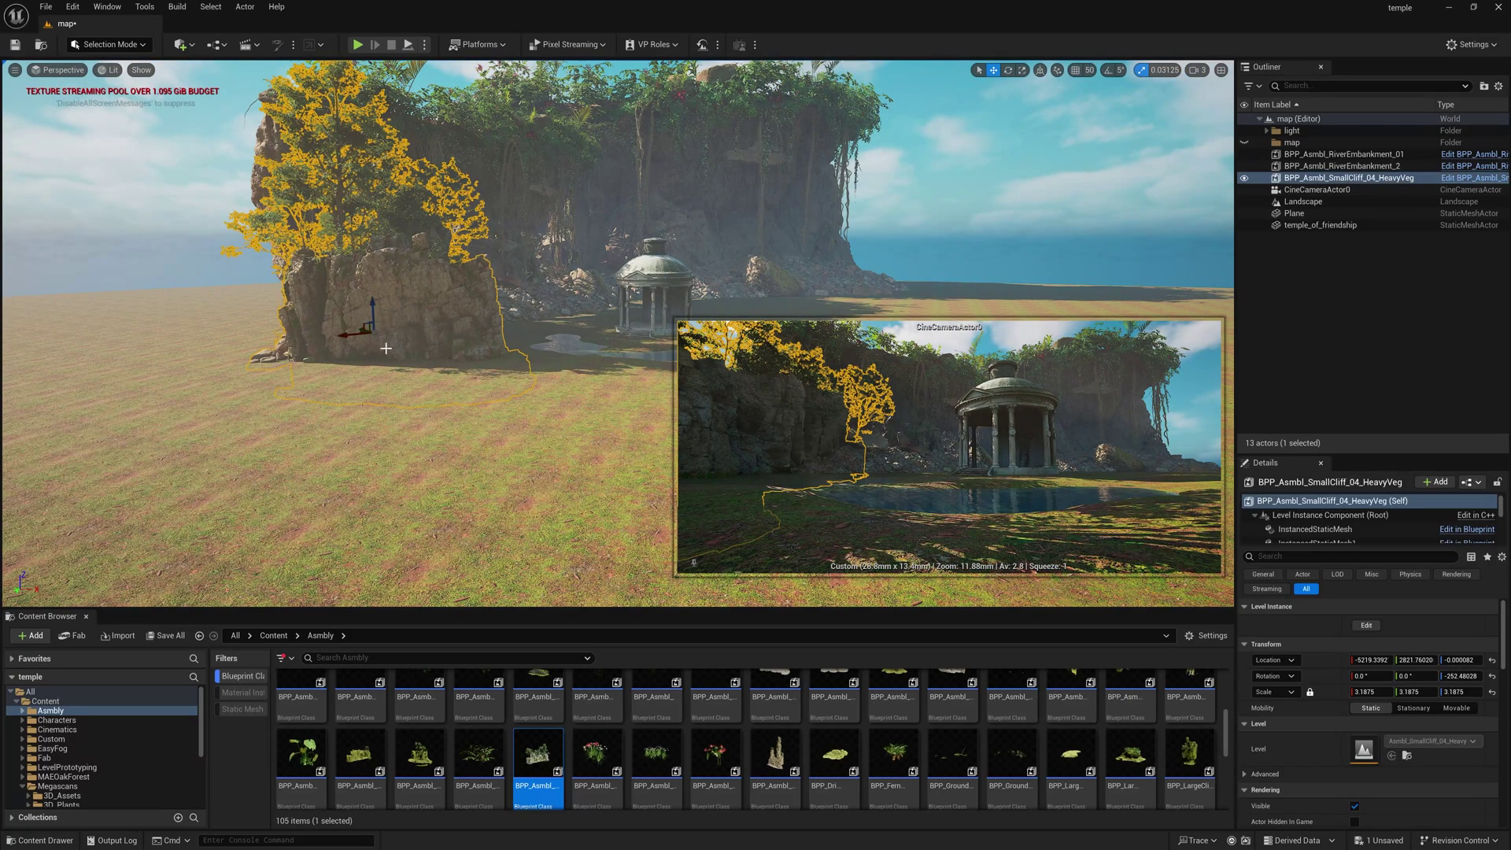
left_click_drag(346, 336, 876, 263, "alt")
key("e")
key("Escape")
Add the BPP_Asmbl_Vista_Cliff_02 assembly to the level, scale it to 4.5, move it behind the embankment cliffs and raise it.
left_click_drag(775, 756, 550, 66)
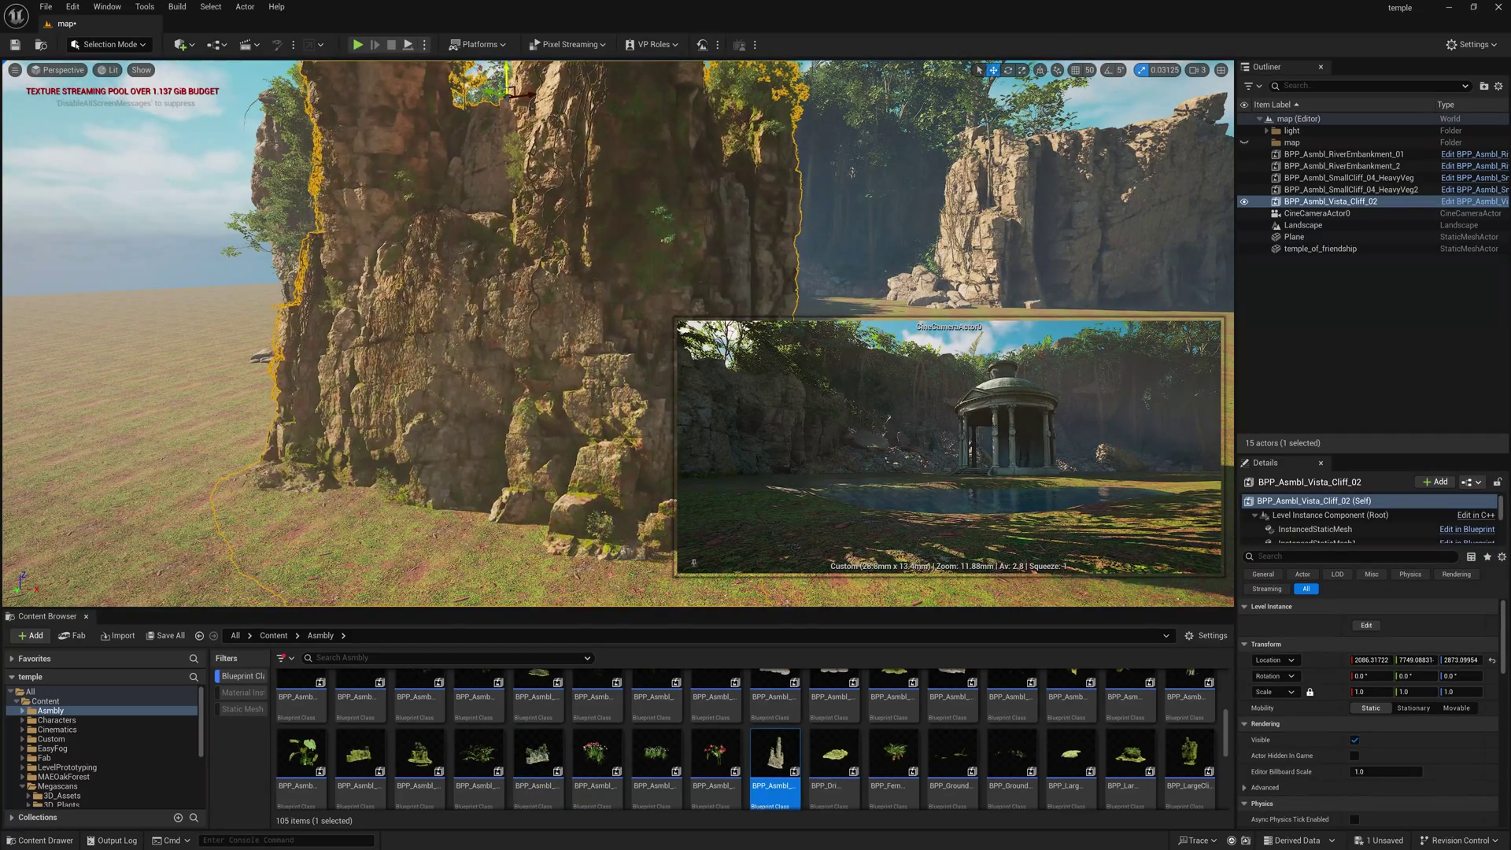
key("s")
right_click_drag(557, 192, 744, 262)
left_click(1195, 72)
key("s")
key("a")
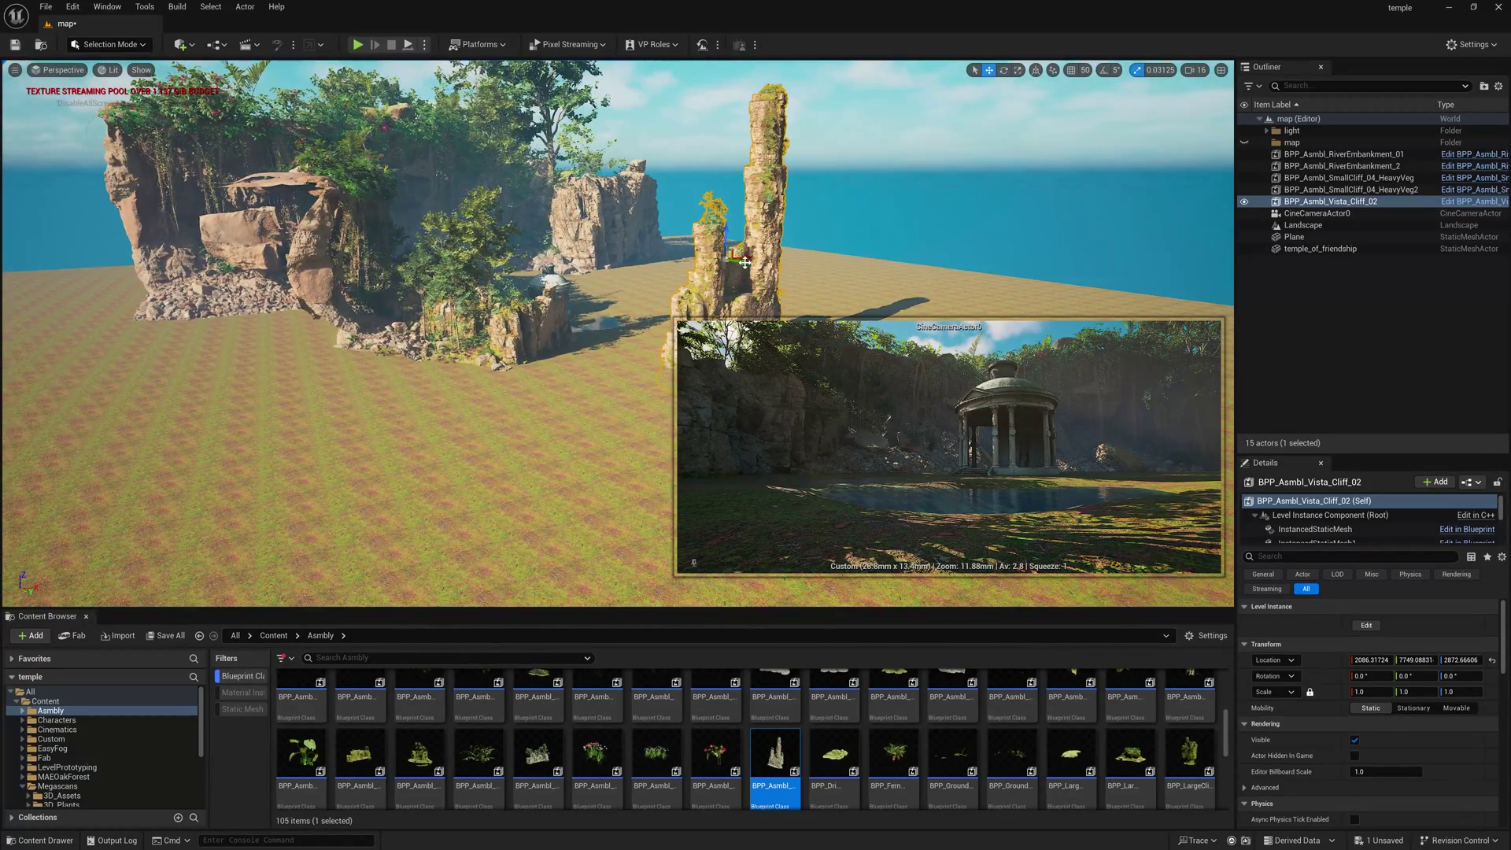
left_click_drag(745, 262, 459, 186)
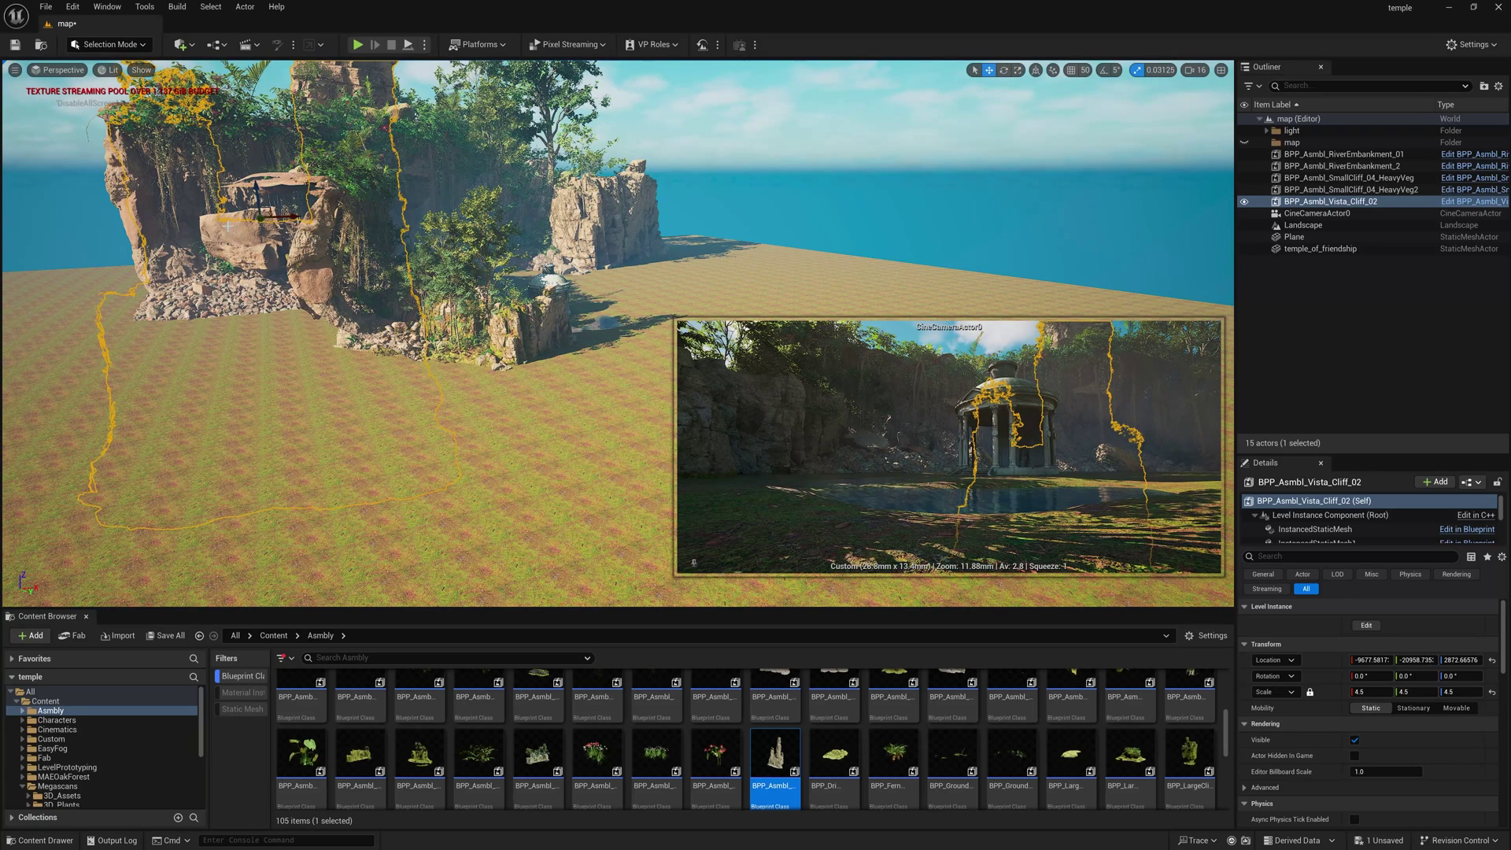
left_click_drag(257, 199, 257, 63)
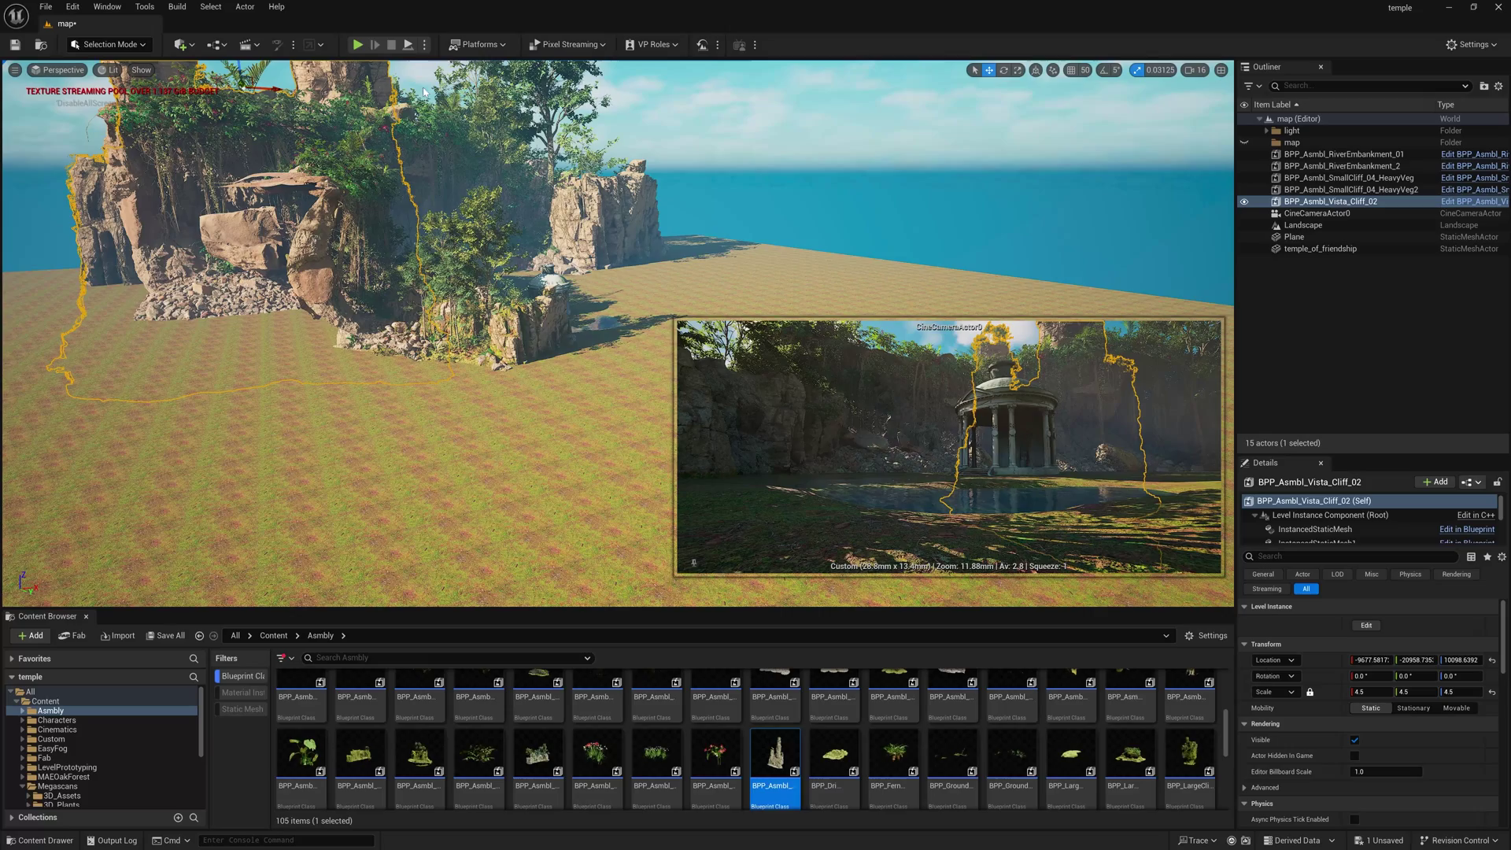
Duplicate the Vista_Cliff assembly three times and move and rotate the copies so tall cliffs surround the temple.
key("Escape")
right_click_drag(609, 157, 508, 86)
left_click(585, 268)
key("e")
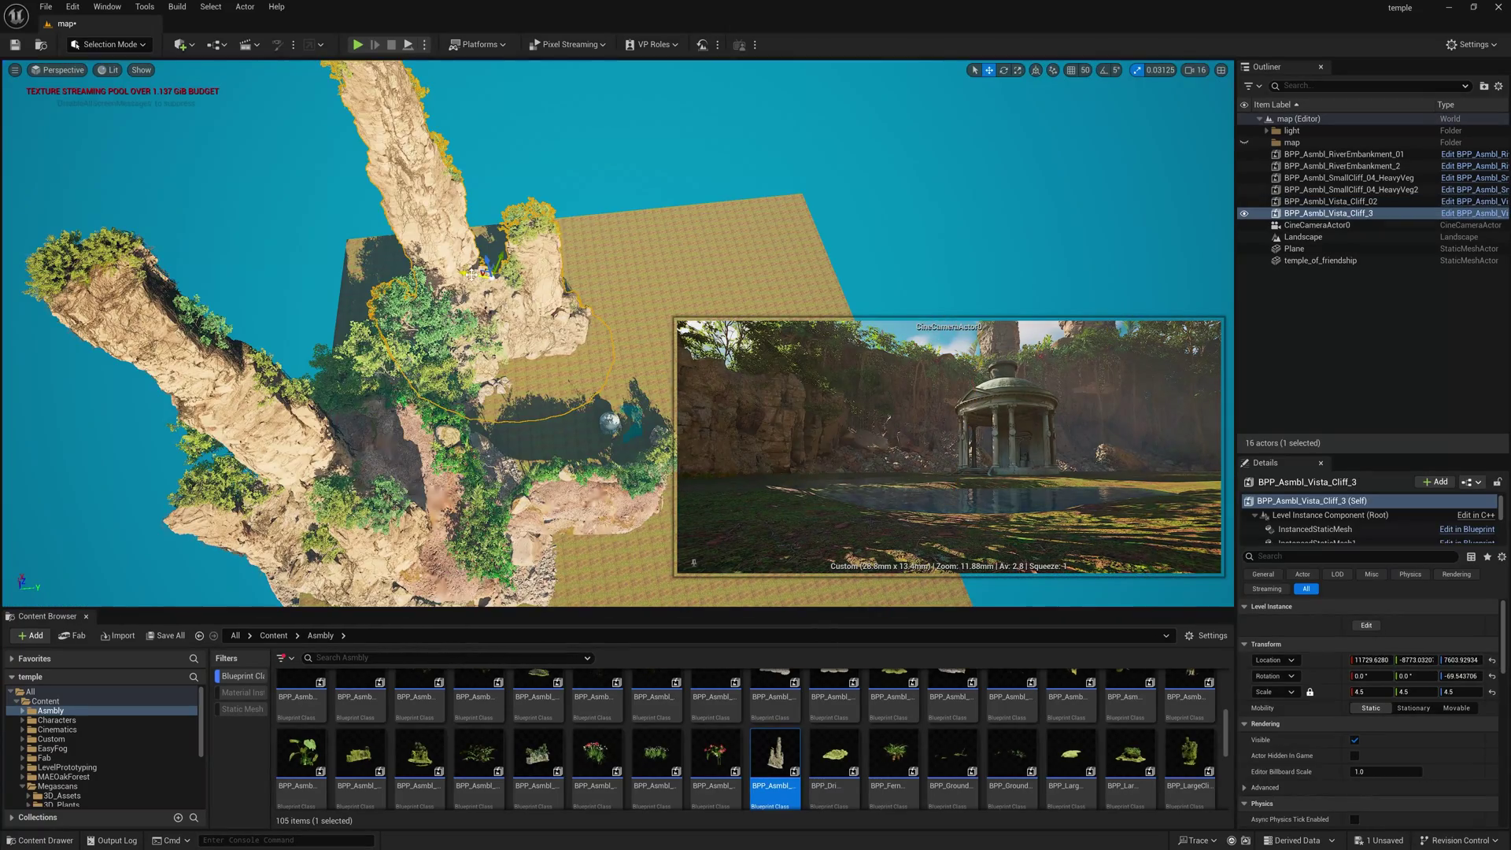
left_click_drag(512, 305, 629, 339, "alt")
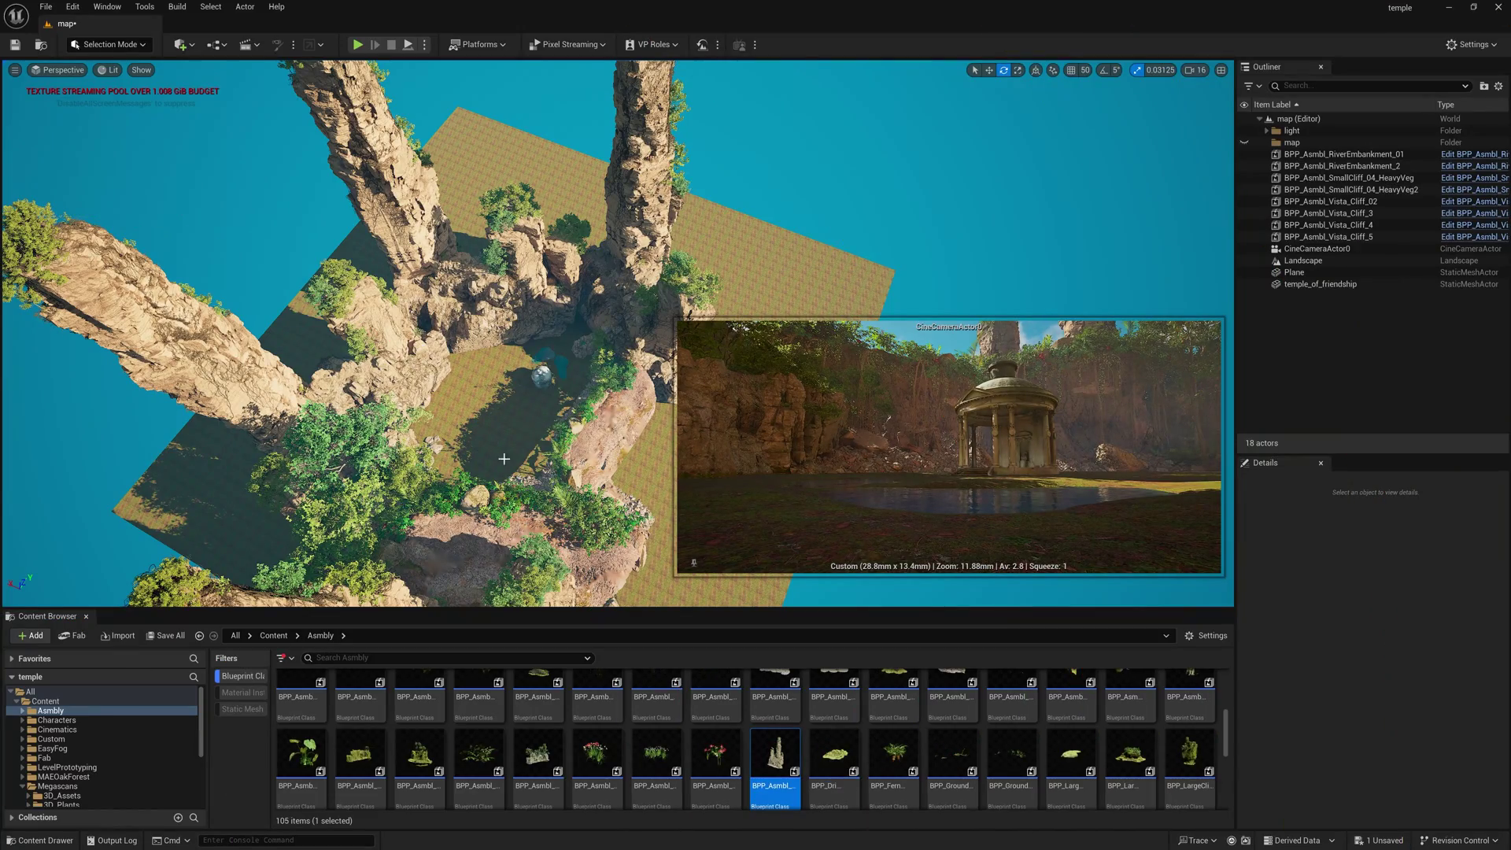
Switch to Foliage mode above the temple clearing and add a mossy oak log foliage type.
key("w")
mouse_move(503, 458)
right_mouse_down()
mouse_move(507, 535)
mouse_move(480, 464)
mouse_move(503, 481)
right_mouse_up()
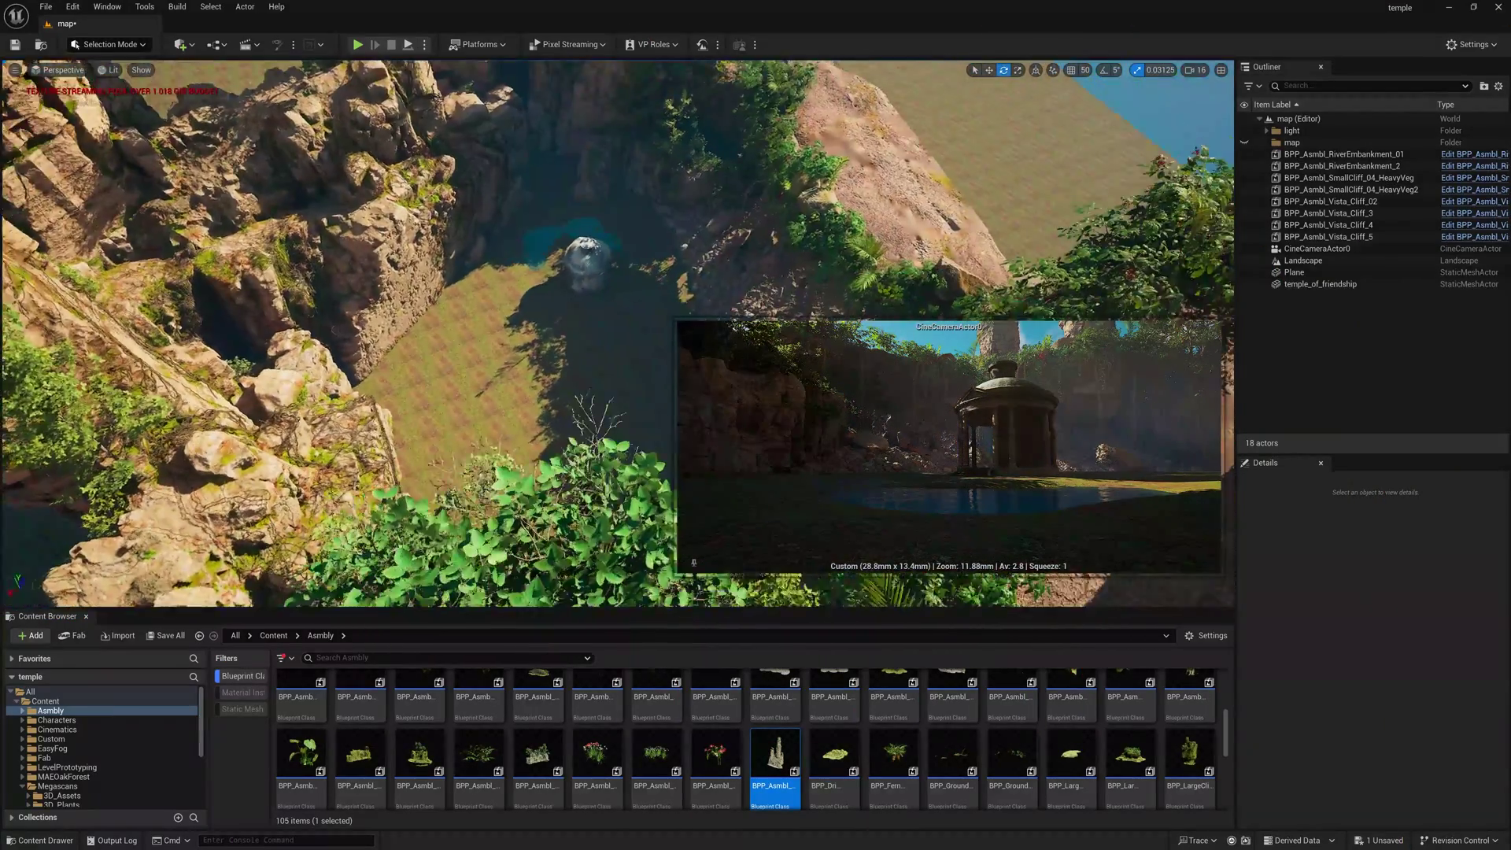
right_click_drag(574, 263, 528, 277)
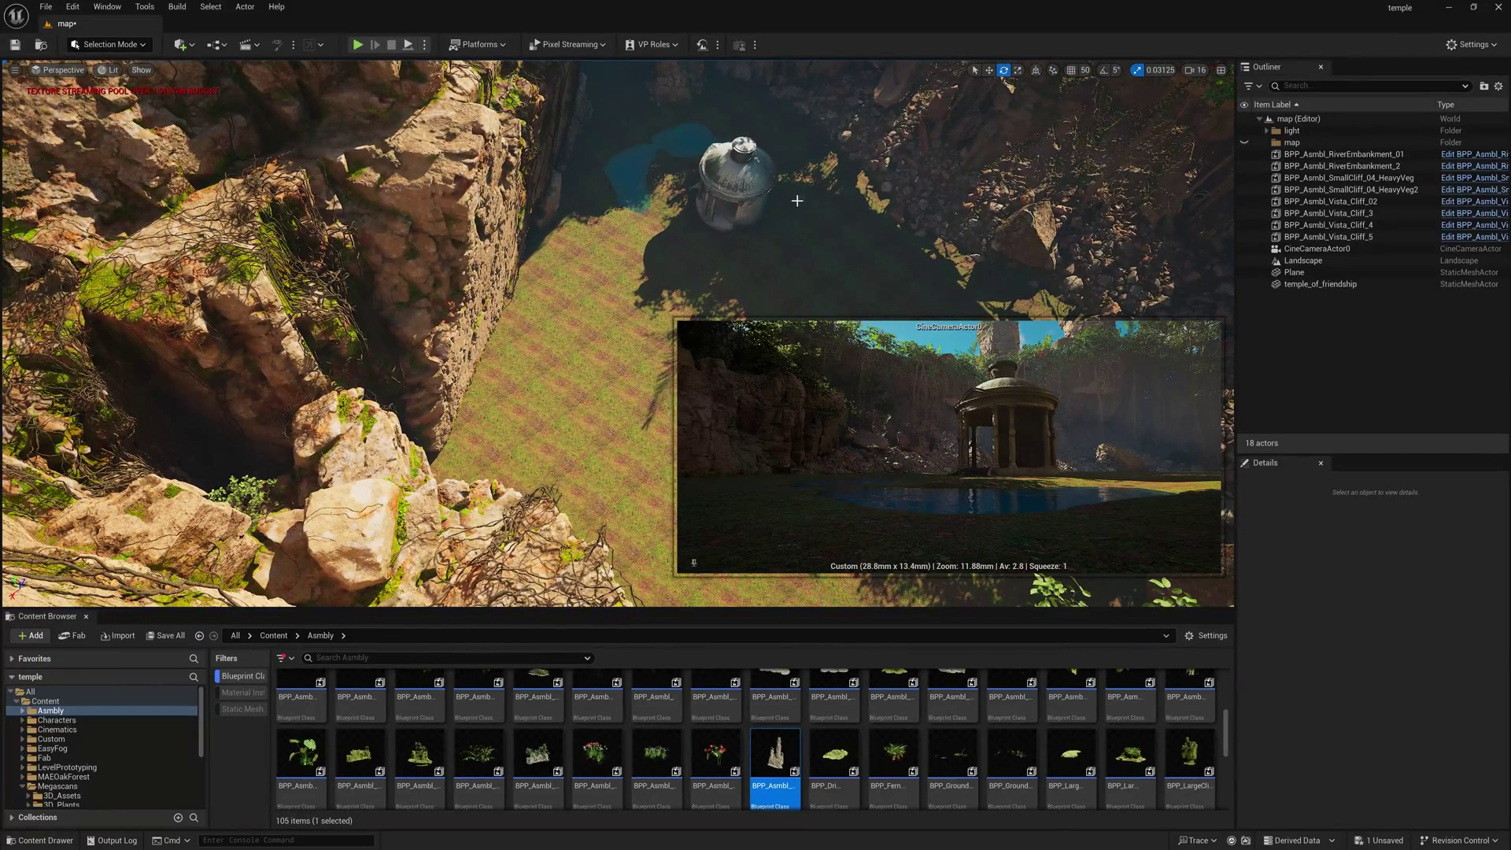
right_click_drag(796, 201, 347, 161)
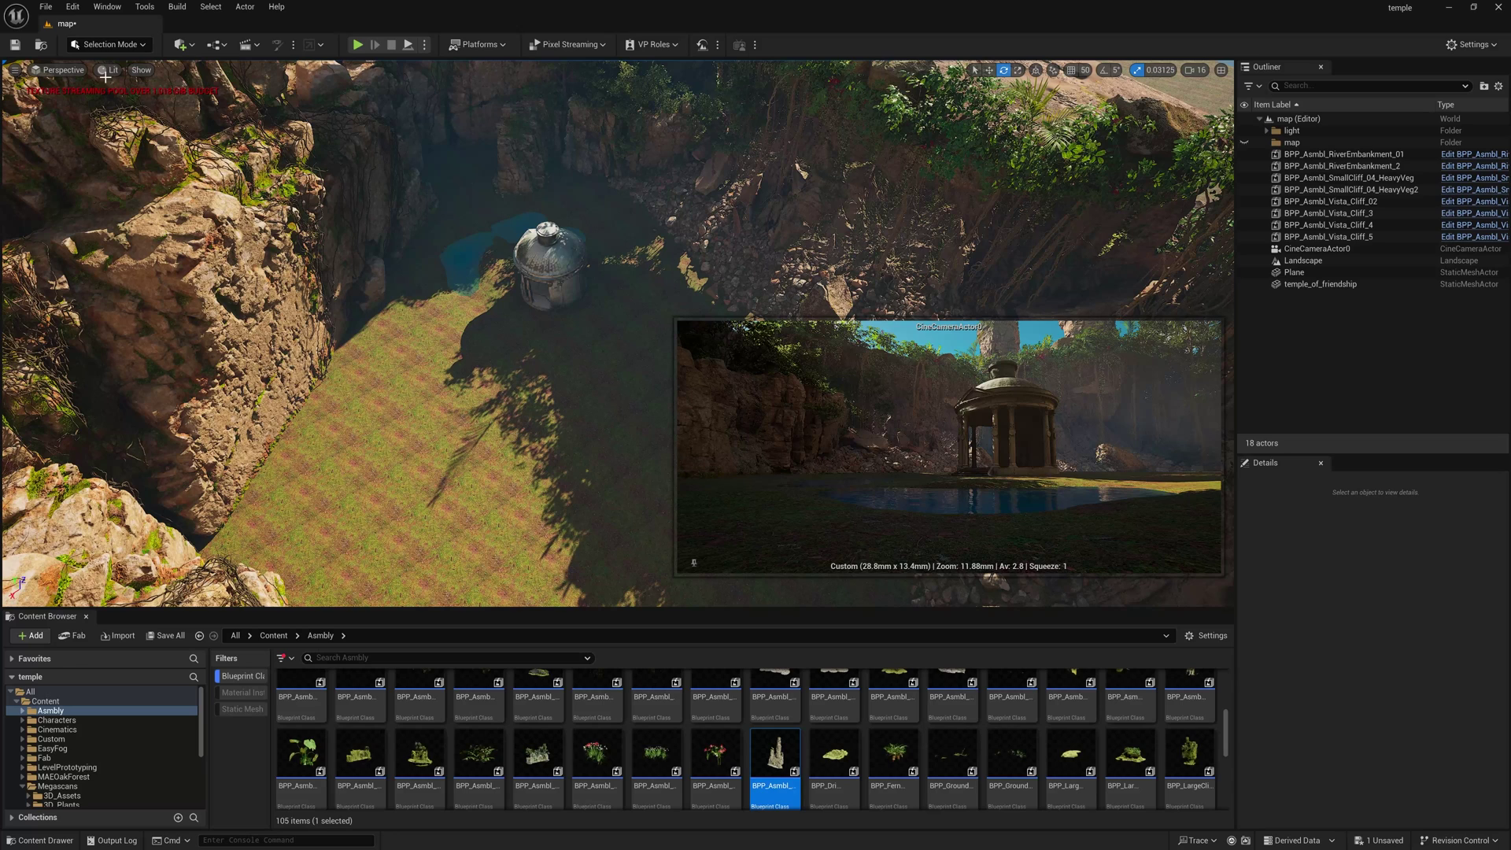
left_click(110, 44)
left_click(110, 90)
left_click(36, 299)
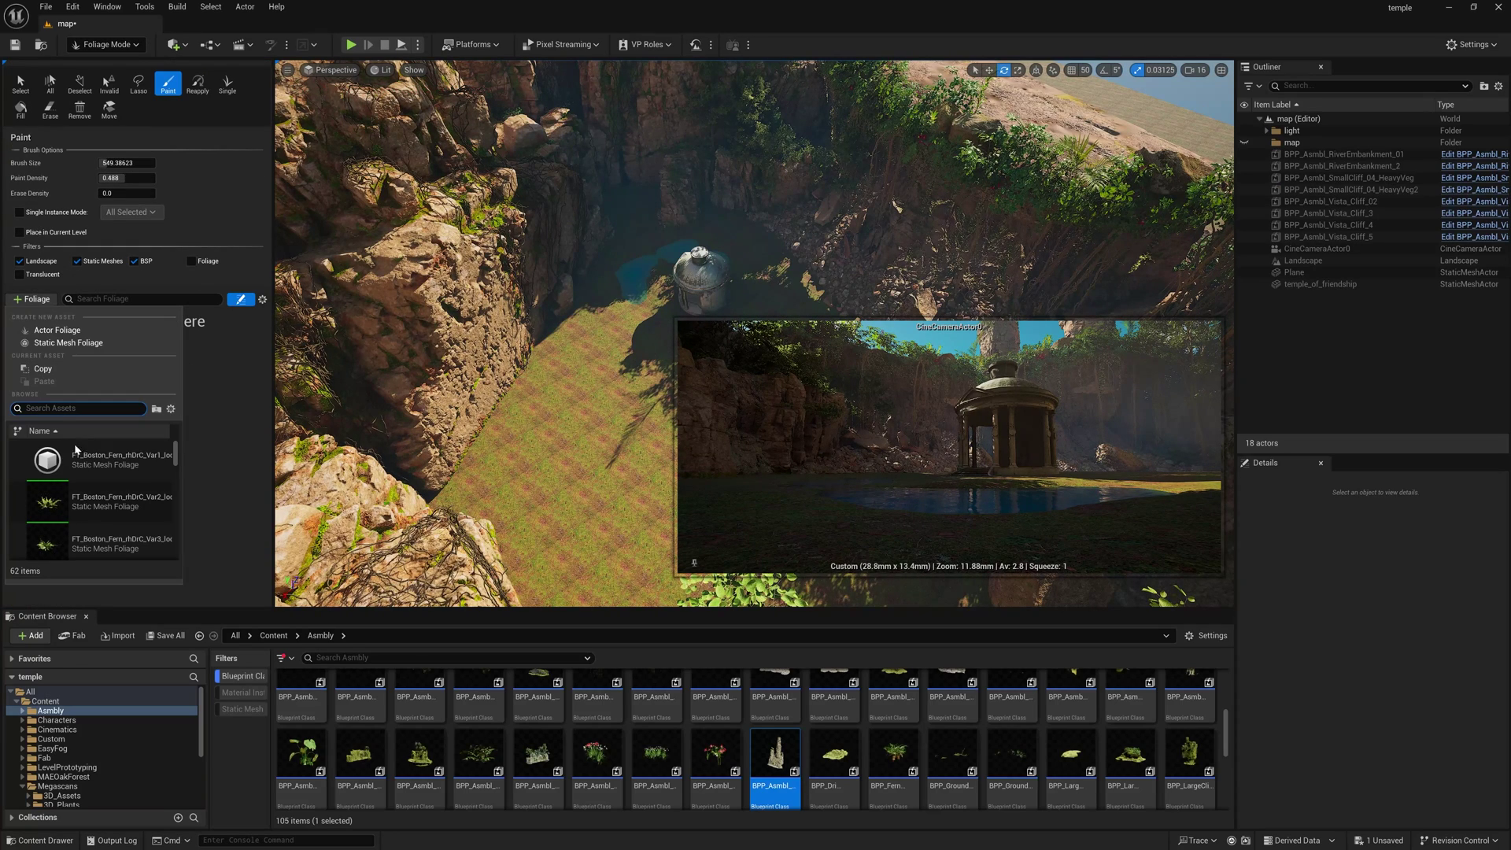
scroll(175, 494, "up", 10)
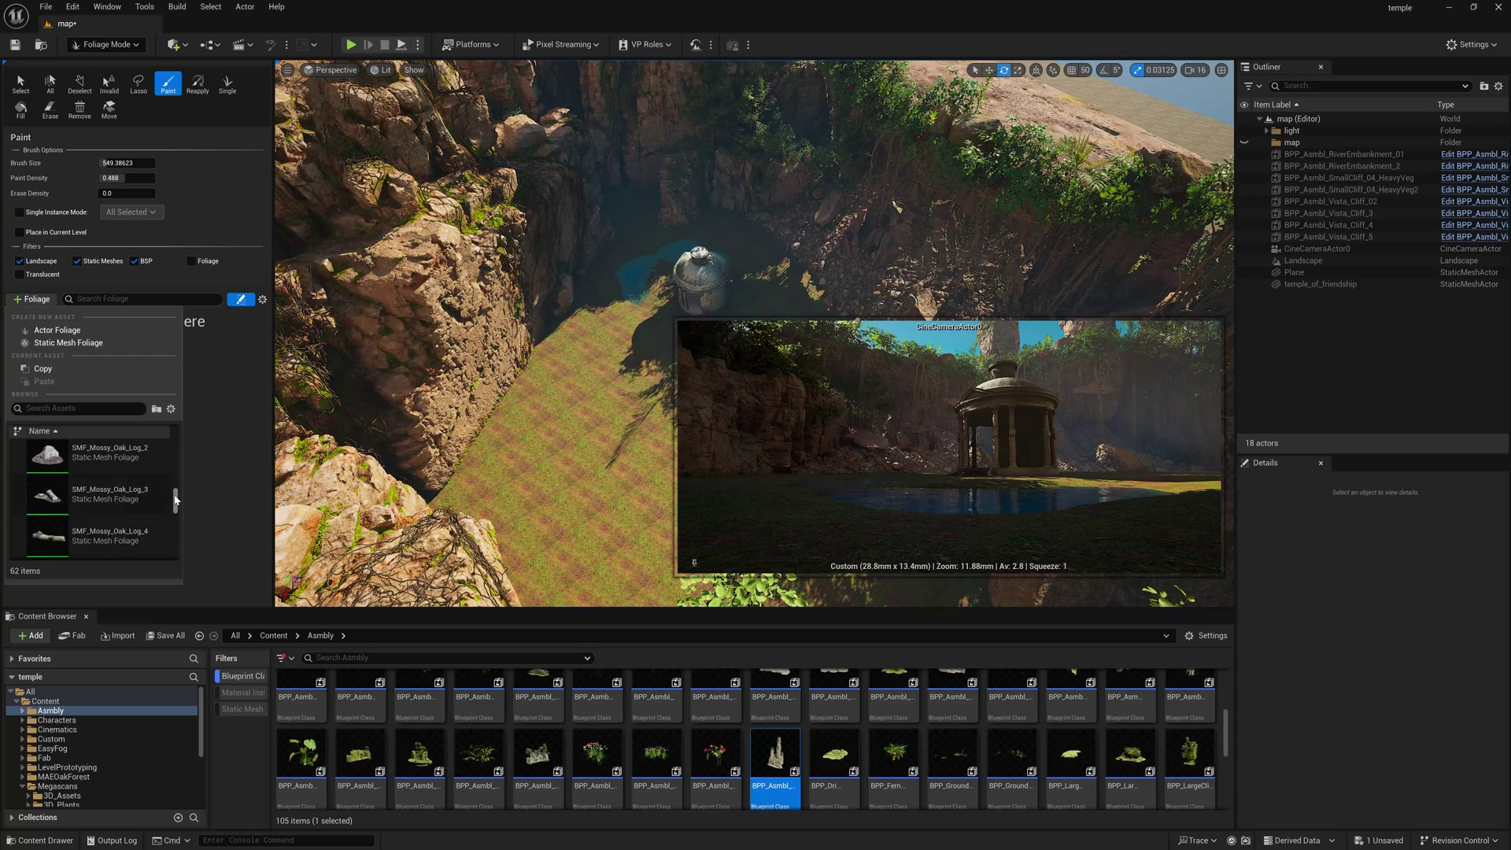
left_click(146, 460)
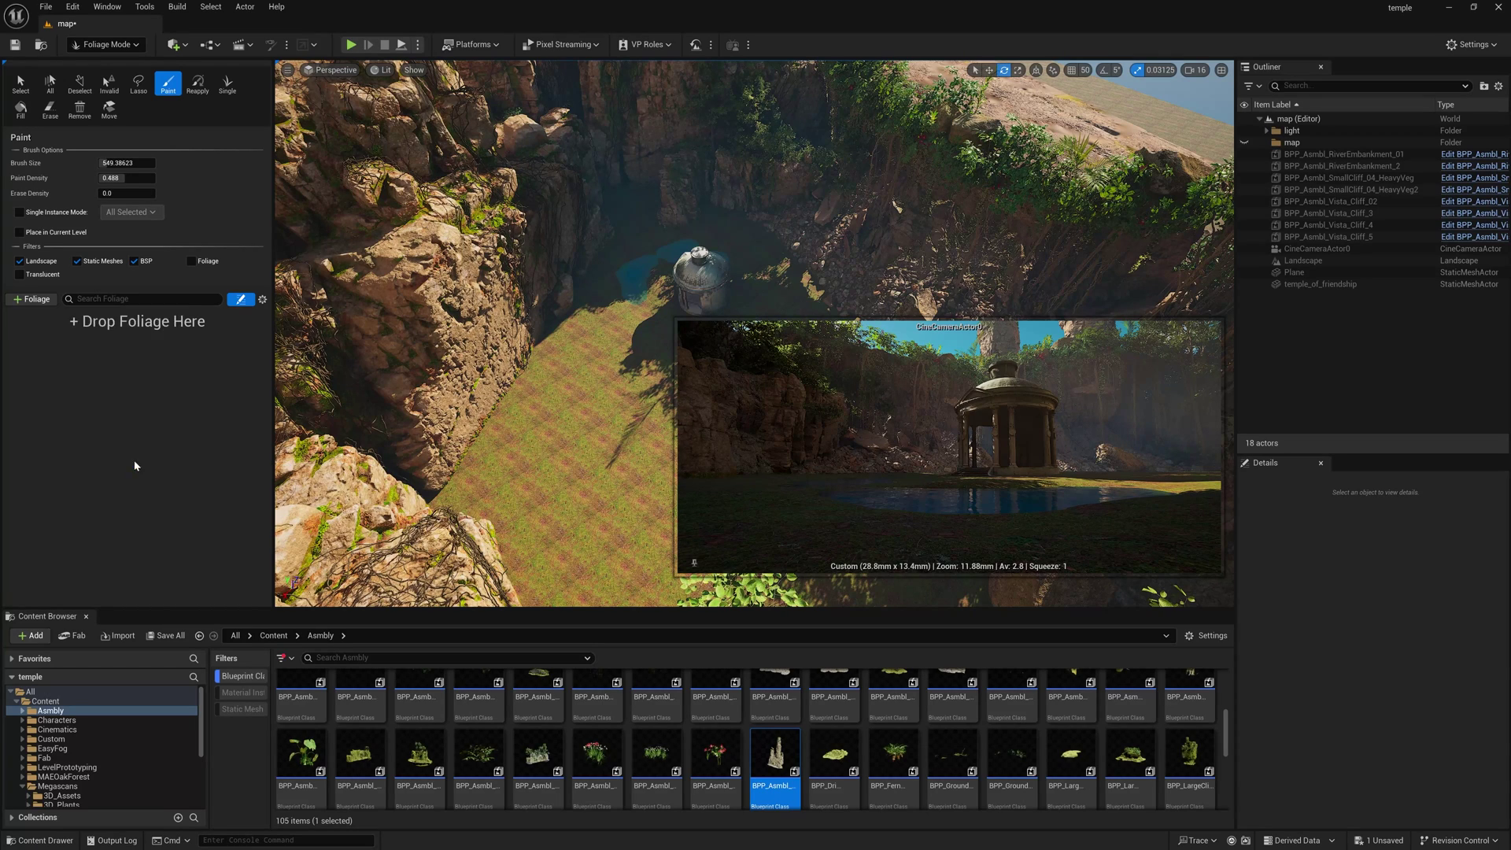
Add a mossy rock and an oak tree foliage type to the foliage palette.
left_click(35, 299)
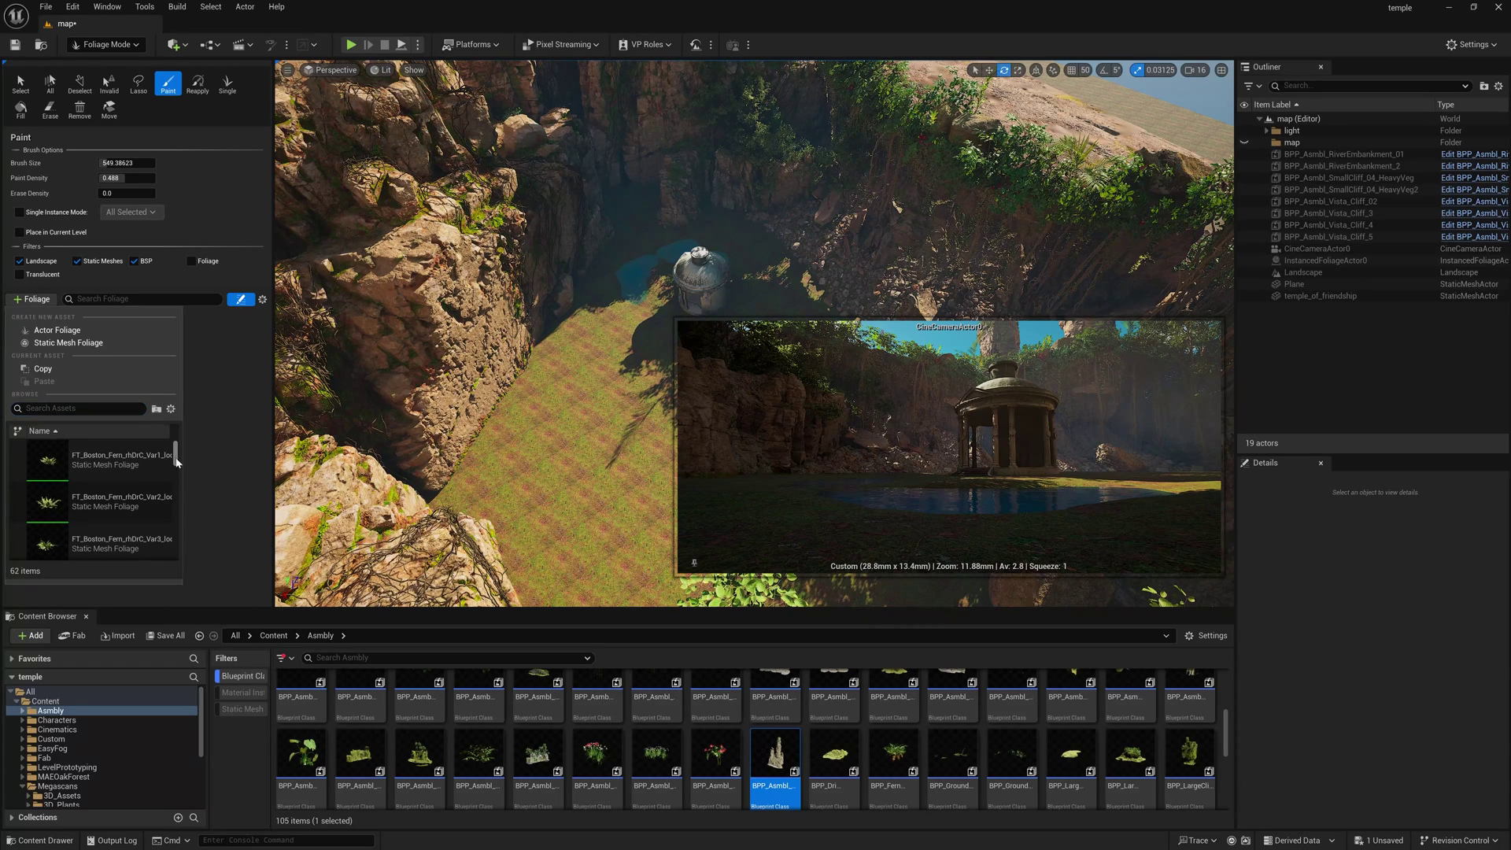
scroll(176, 463, "down", 12)
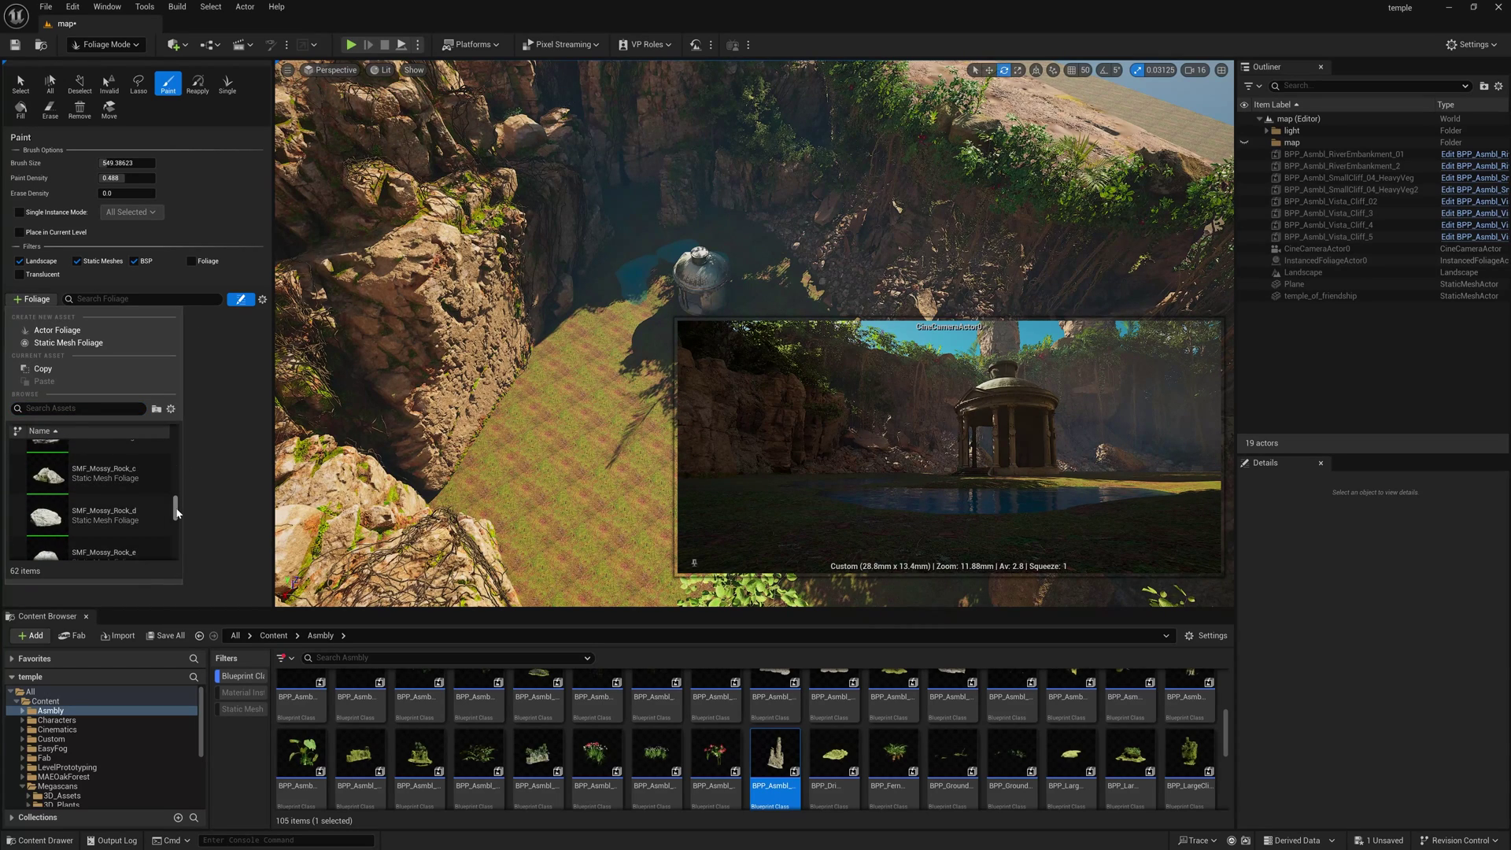
left_click(123, 484)
left_click(35, 299)
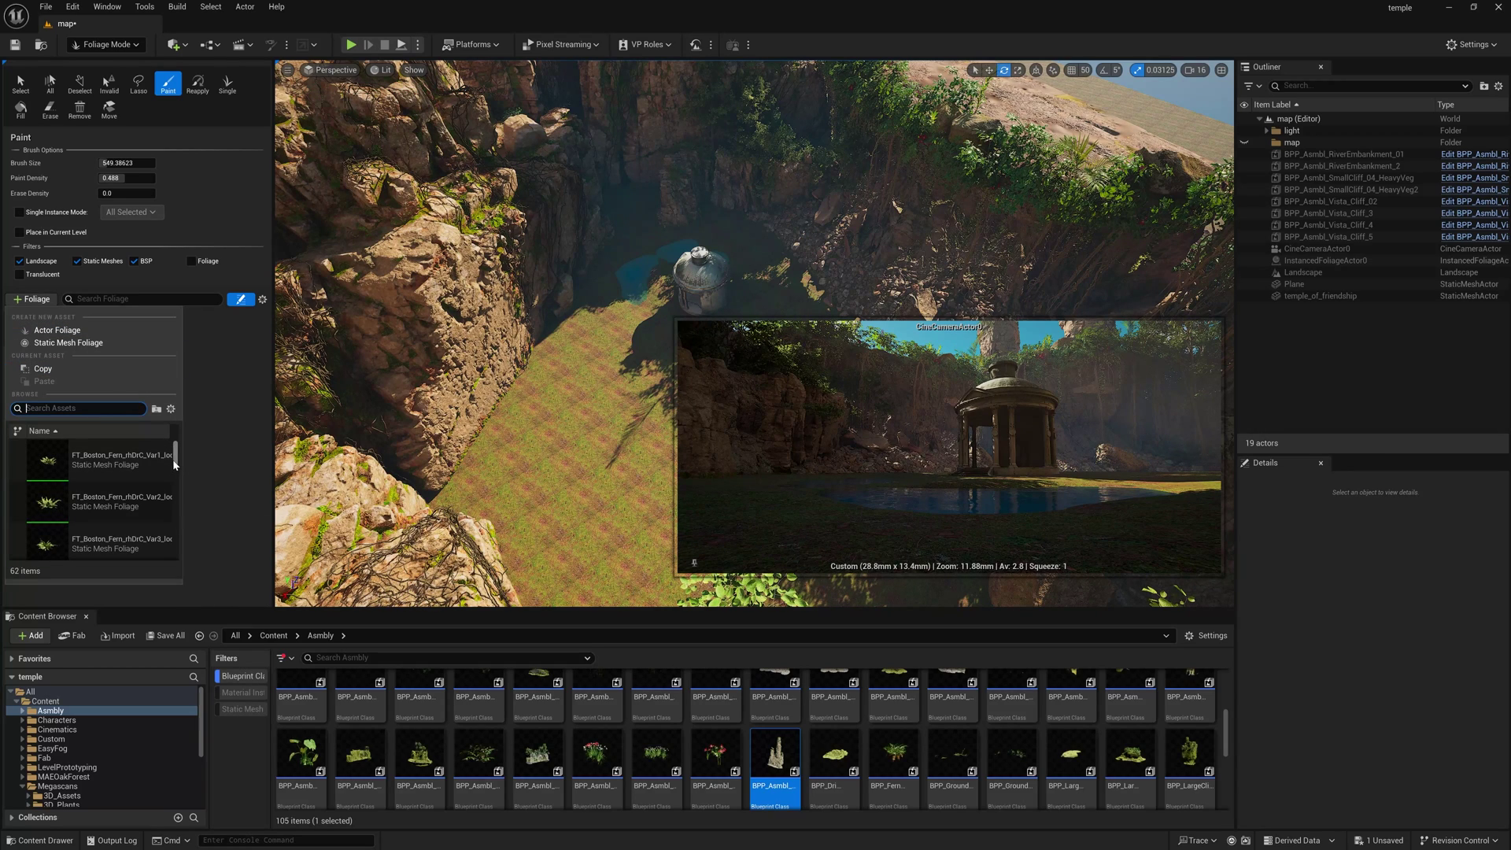
left_click_drag(172, 459, 170, 519)
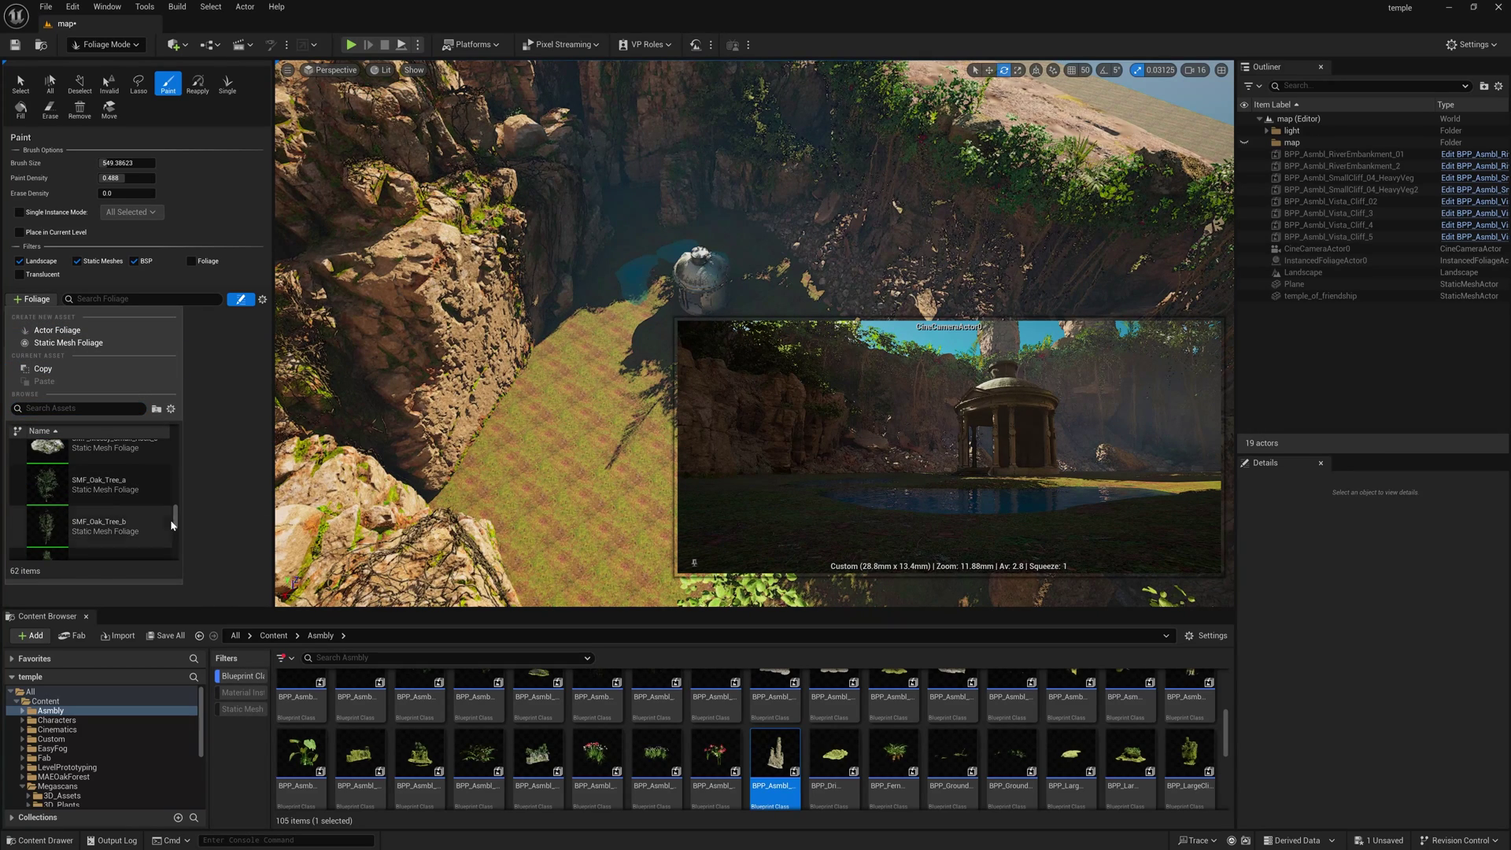
left_click(108, 496)
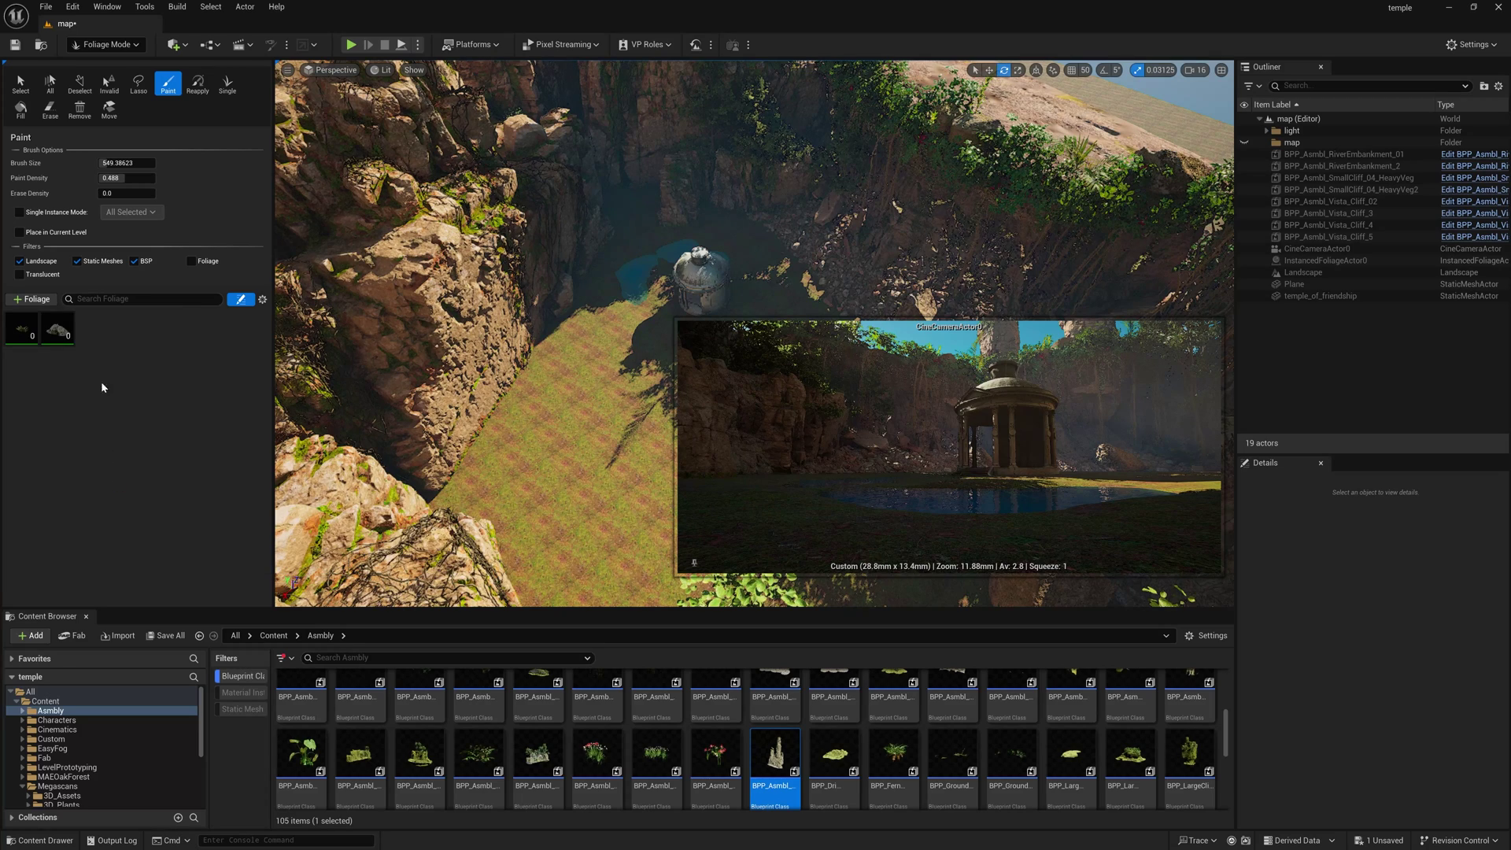
Add Lady Fern and Boston Fern foliage types to the foliage palette.
left_click(33, 299)
left_click_drag(174, 461, 174, 477)
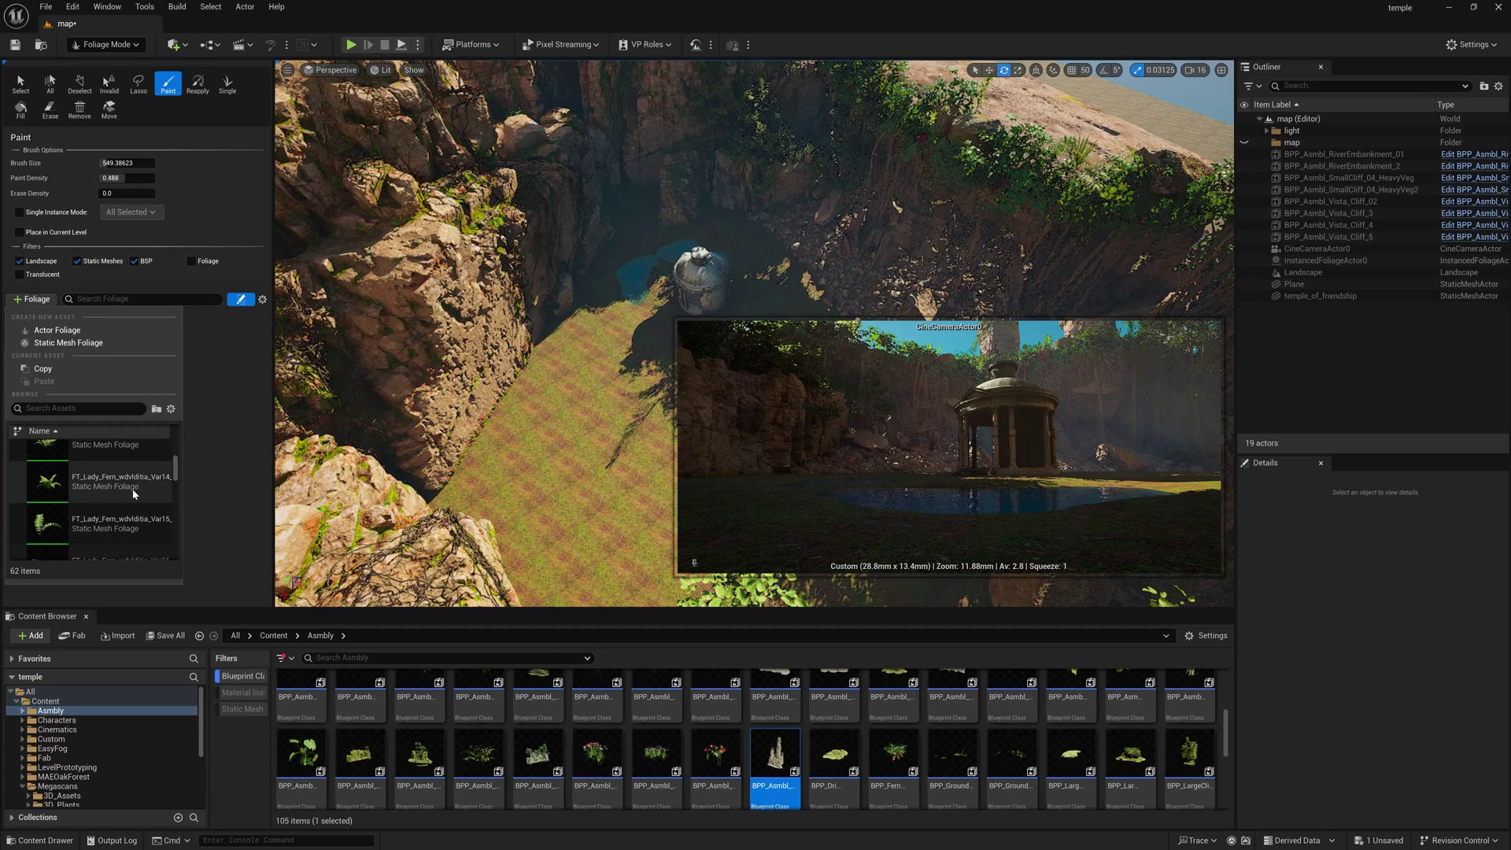
left_click(134, 491)
left_click(42, 300)
left_click(77, 532)
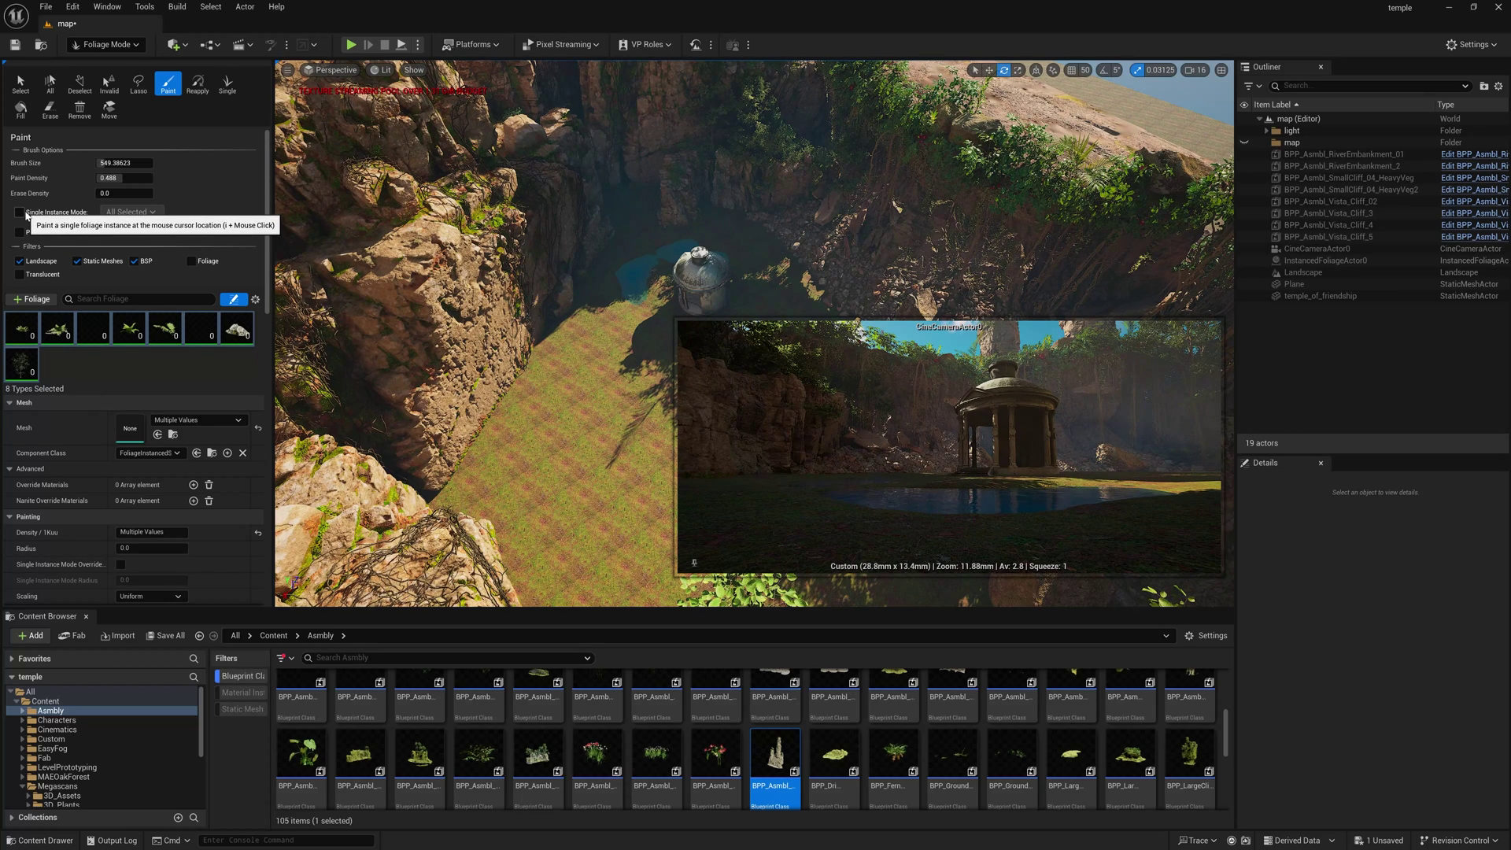
Set the maximum Scale X of all eight selected foliage types to 2.0.
scroll(87, 503, "down", 4)
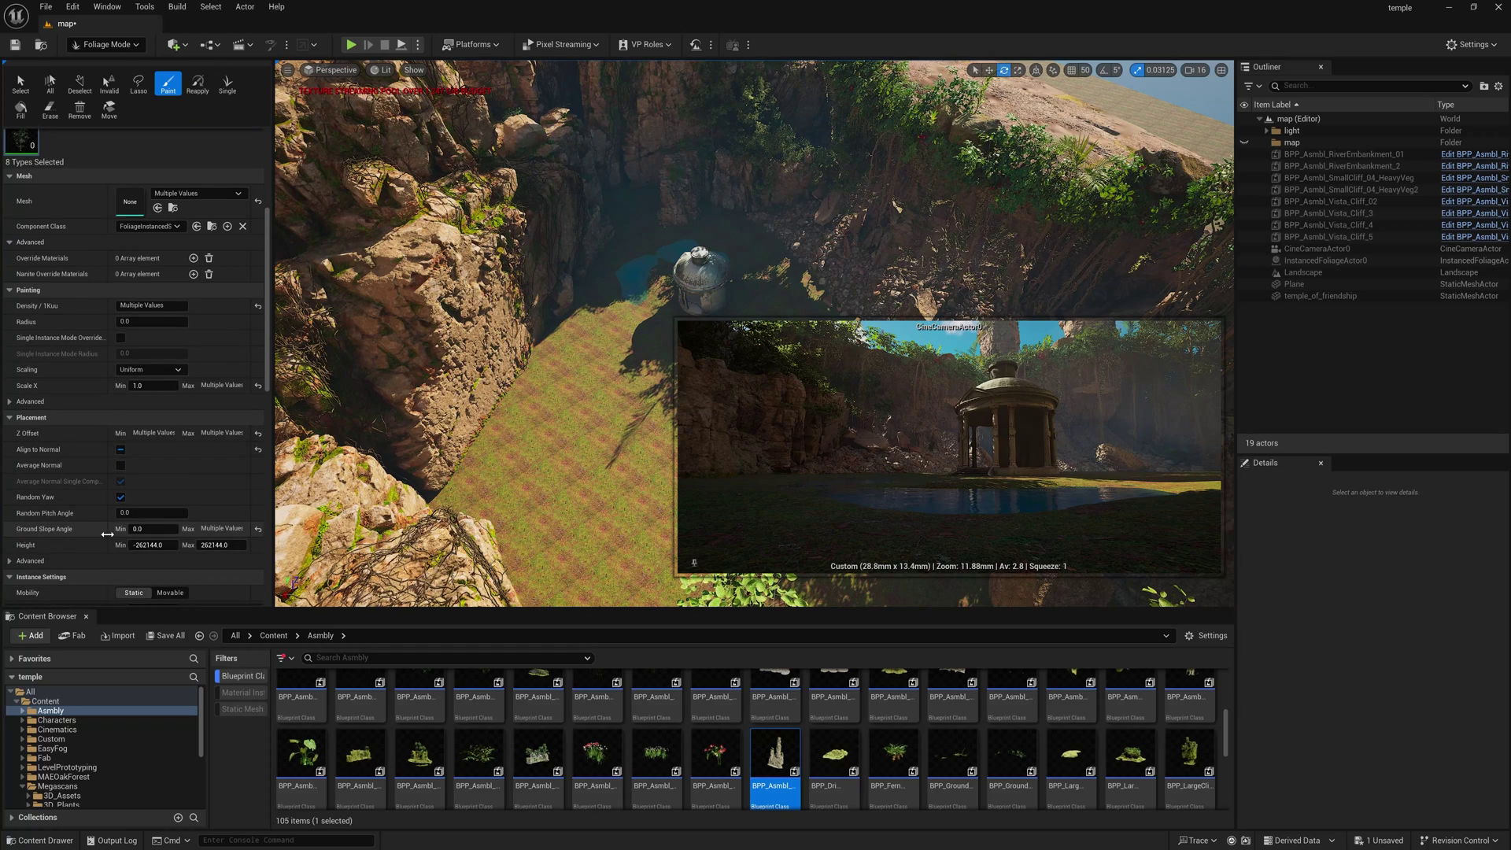
scroll(247, 445, "up", 1)
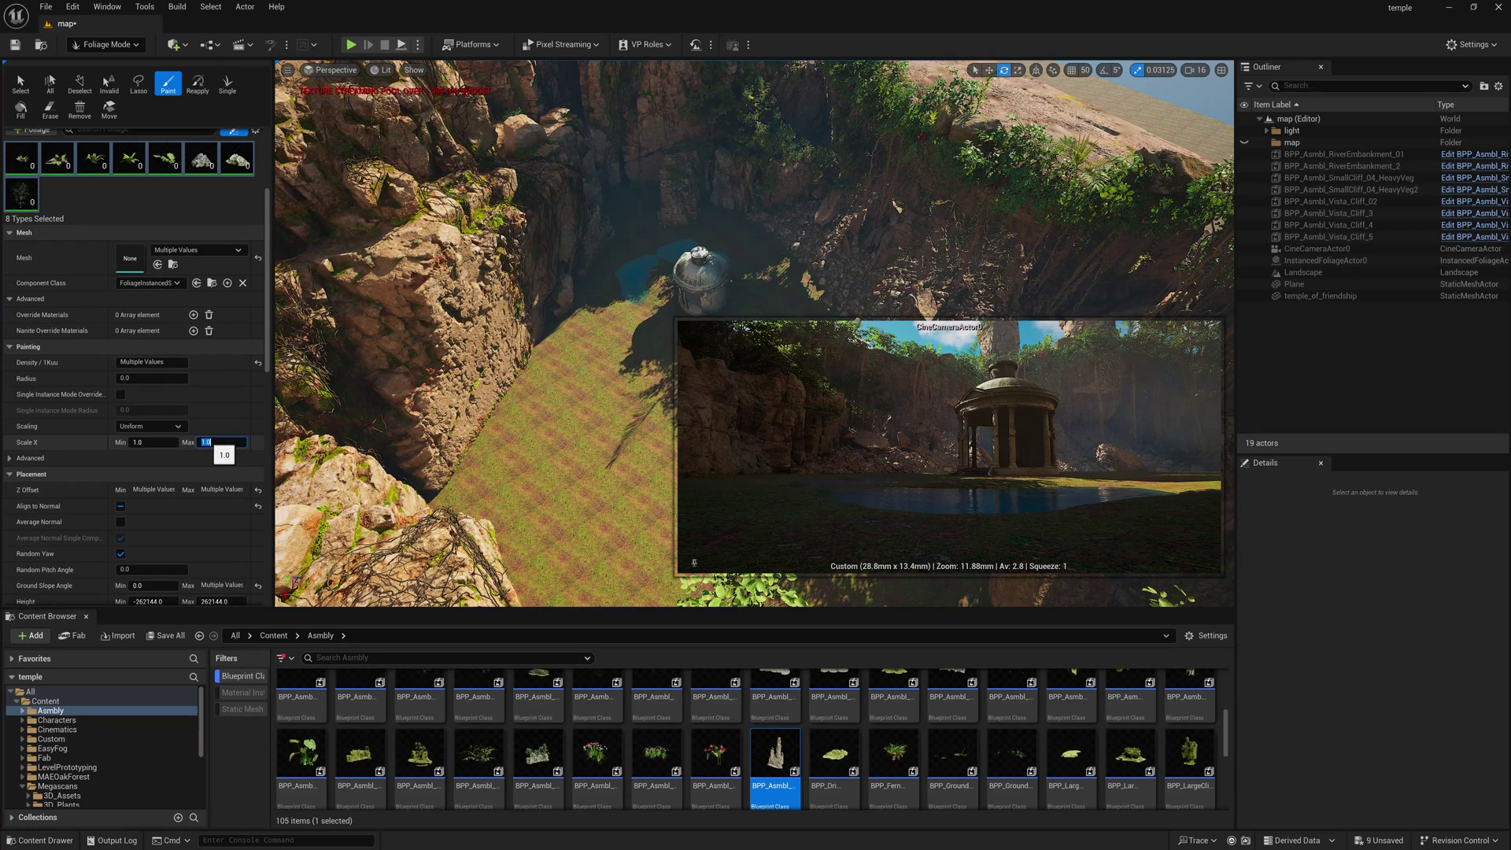
key("Return")
Paint a first patch of the selected foliage on the open ground near the pool.
key("w")
mouse_move(543, 488)
right_mouse_down()
mouse_move(504, 453)
mouse_move(437, 460)
mouse_move(468, 468)
right_mouse_up()
mouse_move(469, 467)
left_mouse_down()
mouse_move(503, 422)
mouse_move(398, 472)
mouse_move(531, 456)
mouse_move(493, 478)
left_mouse_up()
key("w")
mouse_move(493, 478)
right_mouse_down()
mouse_move(504, 527)
mouse_move(464, 511)
mouse_move(460, 472)
mouse_move(425, 480)
mouse_move(397, 461)
right_mouse_up()
Lower the viewport camera speed to 3 and paint ferns and rocks over the ground around the pool and temple.
left_click(1195, 70)
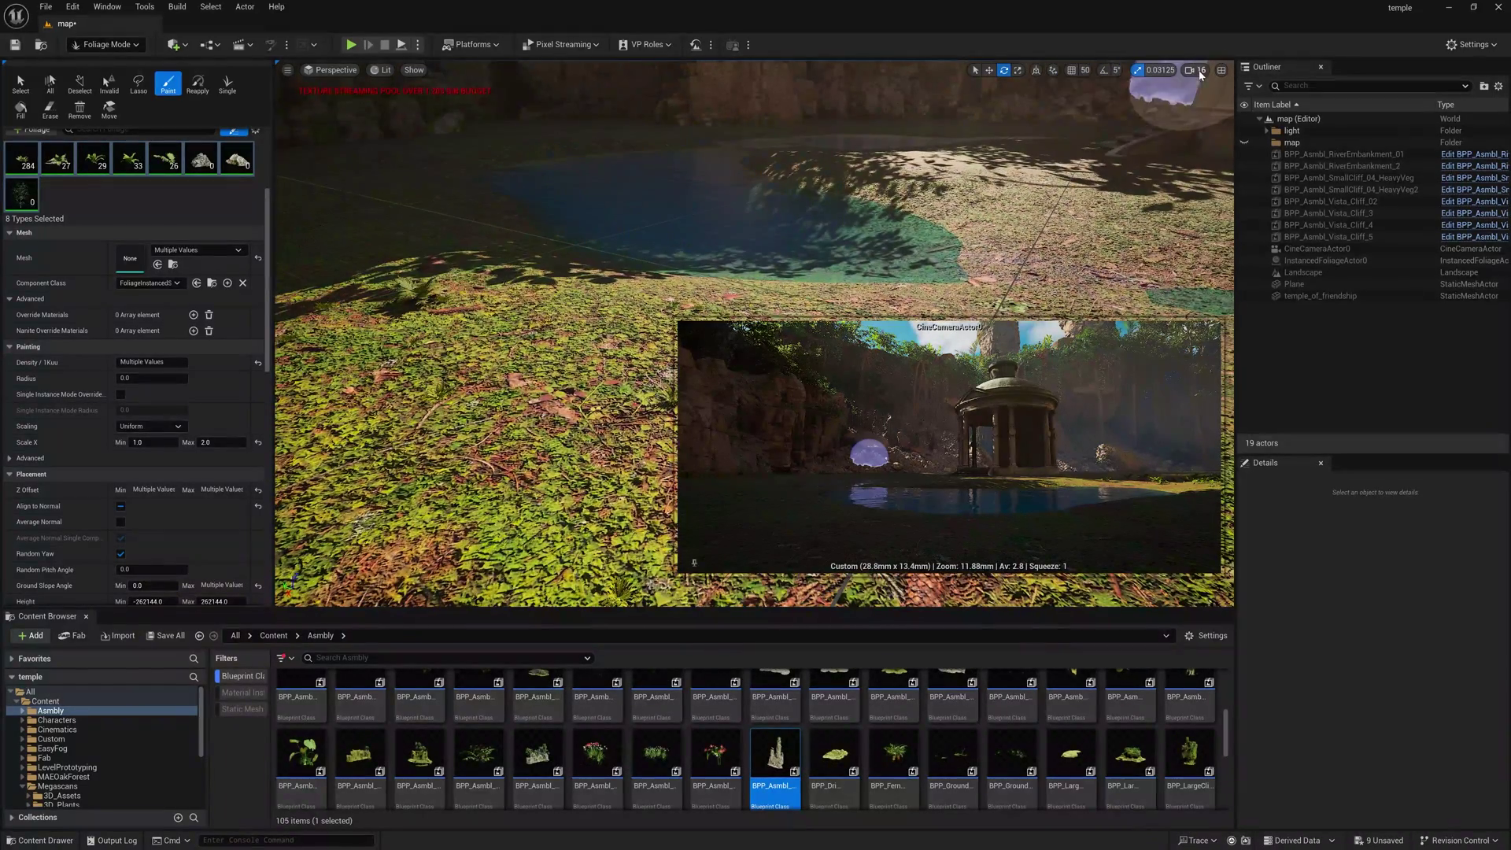
key("w")
right_click_drag(562, 328, 504, 244)
mouse_move(562, 328)
left_mouse_down()
mouse_move(577, 341)
mouse_move(519, 320)
mouse_move(600, 272)
mouse_move(914, 503)
mouse_move(828, 526)
mouse_move(515, 382)
left_mouse_up()
key("w")
right_click_drag(516, 382, 586, 350)
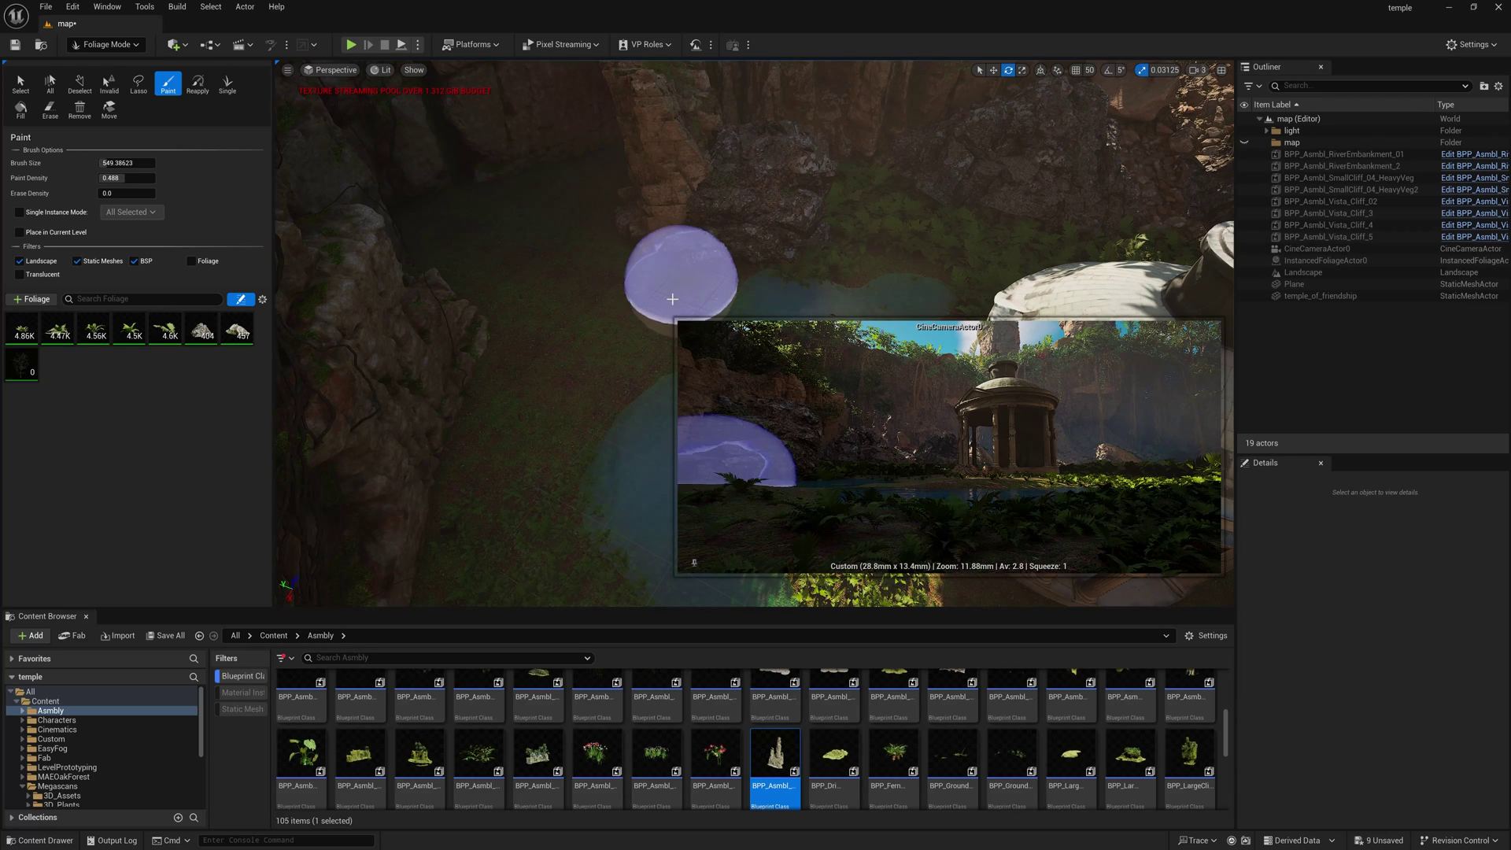
Paint foliage along the shaded cliff base beside the pool and across the remaining sunlit bare ground.
left_click(536, 213)
mouse_move(563, 183)
left_mouse_down()
mouse_move(464, 225)
mouse_move(621, 290)
mouse_move(639, 354)
mouse_move(526, 428)
mouse_move(536, 395)
left_mouse_up()
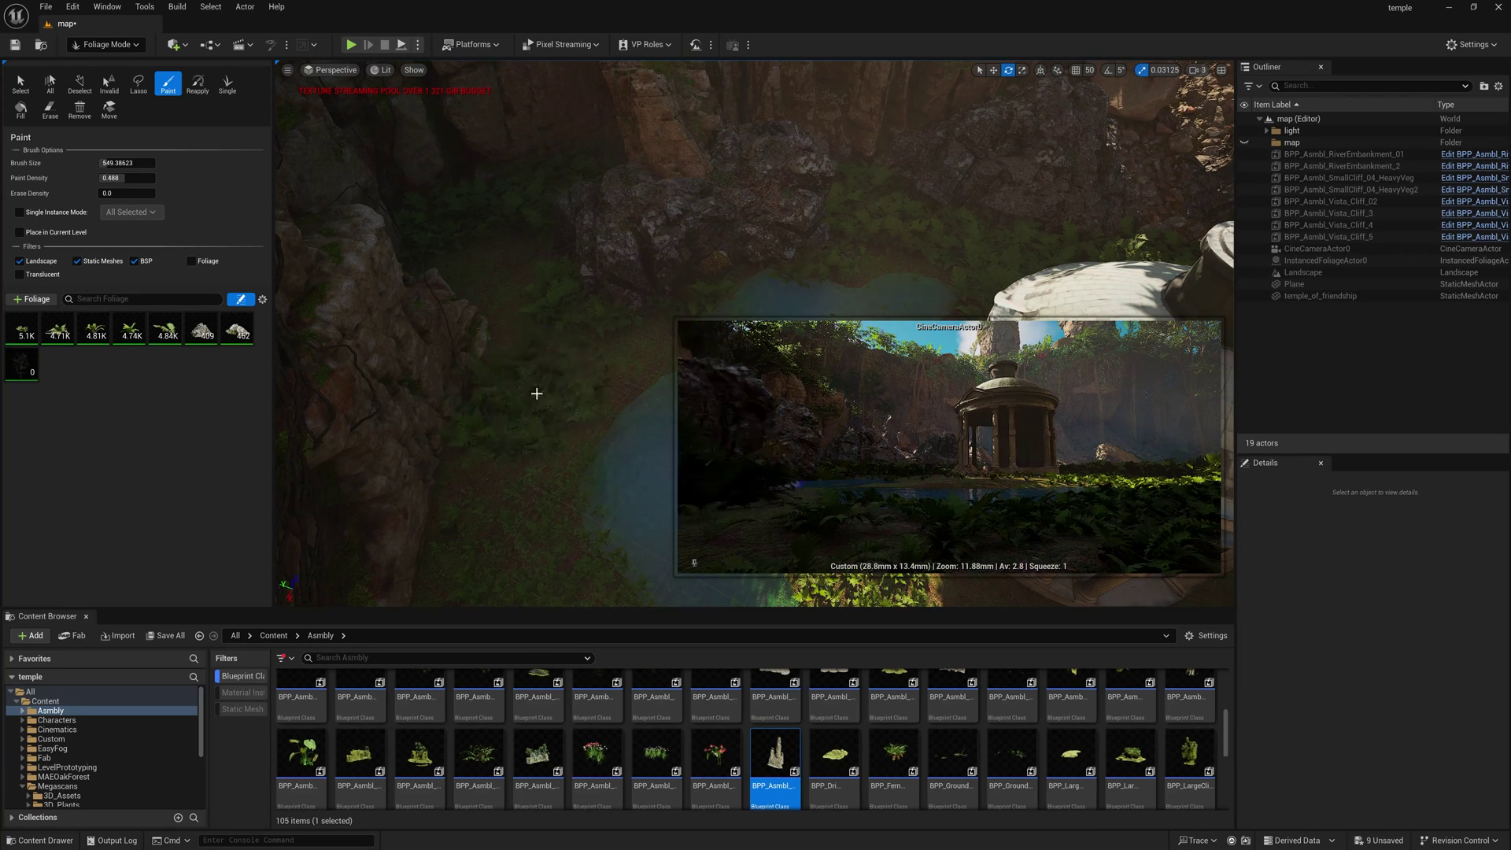
mouse_move(823, 263)
right_mouse_down()
mouse_move(921, 314)
mouse_move(540, 364)
right_mouse_up()
mouse_move(541, 364)
left_mouse_down()
mouse_move(572, 398)
mouse_move(614, 324)
mouse_move(600, 428)
left_mouse_up()
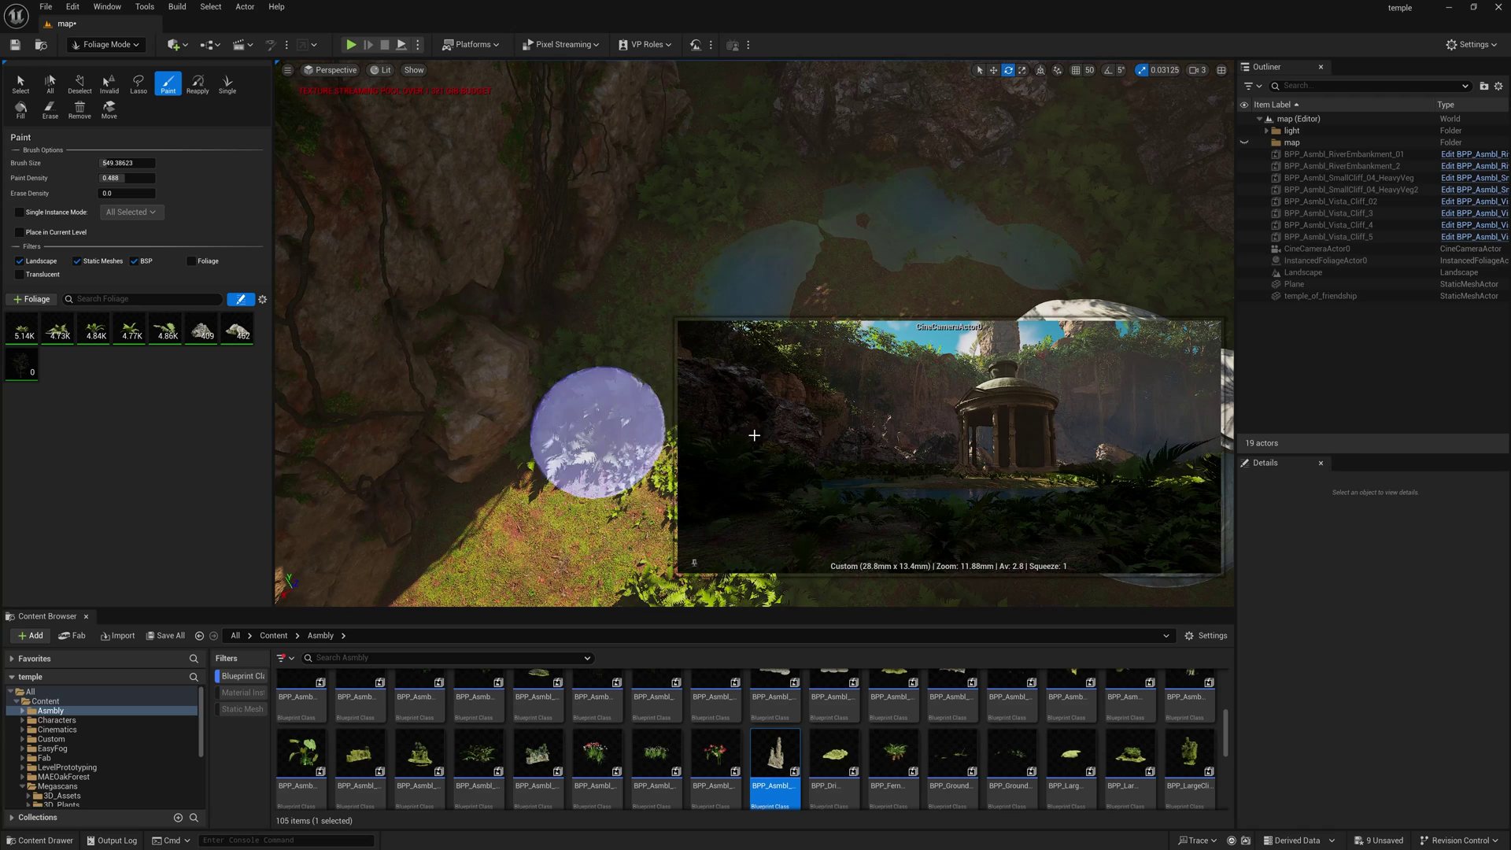
mouse_move(502, 488)
left_mouse_down()
mouse_move(580, 543)
mouse_move(619, 516)
left_mouse_up()
right_click_drag(619, 516, 756, 503)
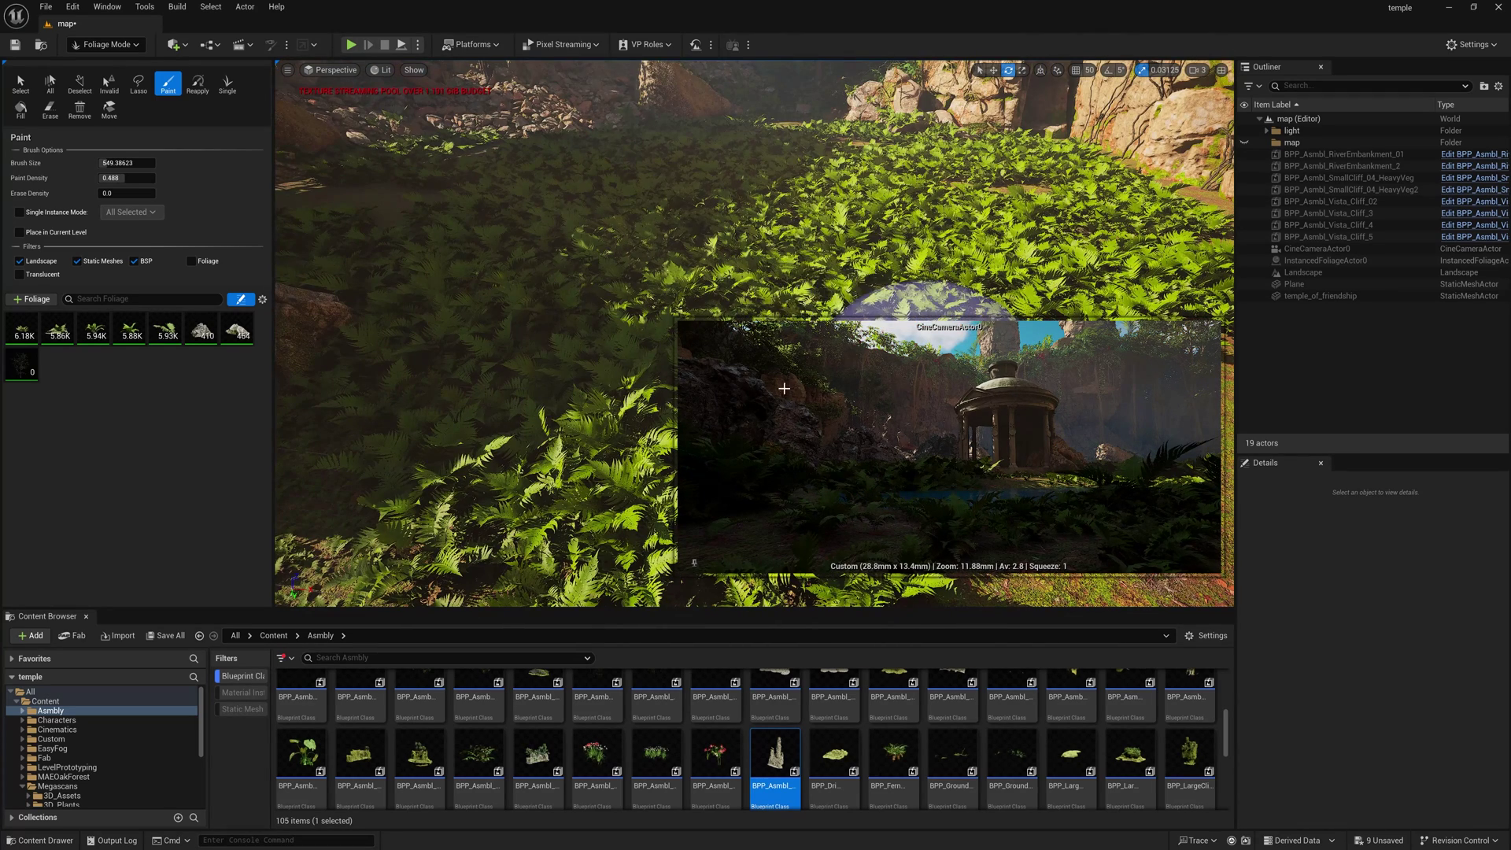
Return to Selection mode, save the level, and rotate the sun so its light reaches the temple and foreground ferns.
left_click(107, 44)
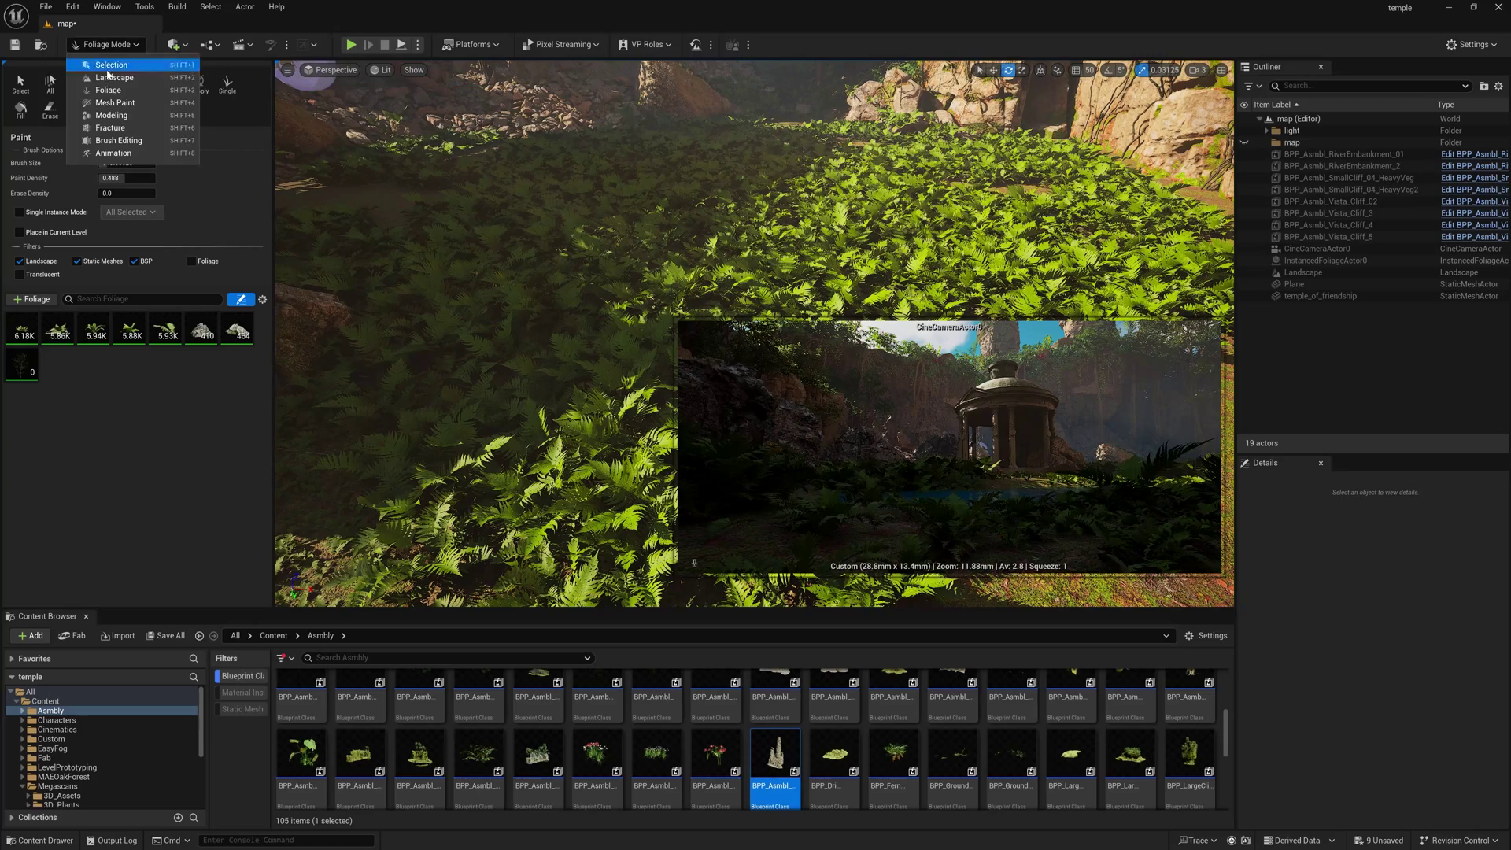
left_click(102, 60)
right_click_drag(811, 267, 775, 212)
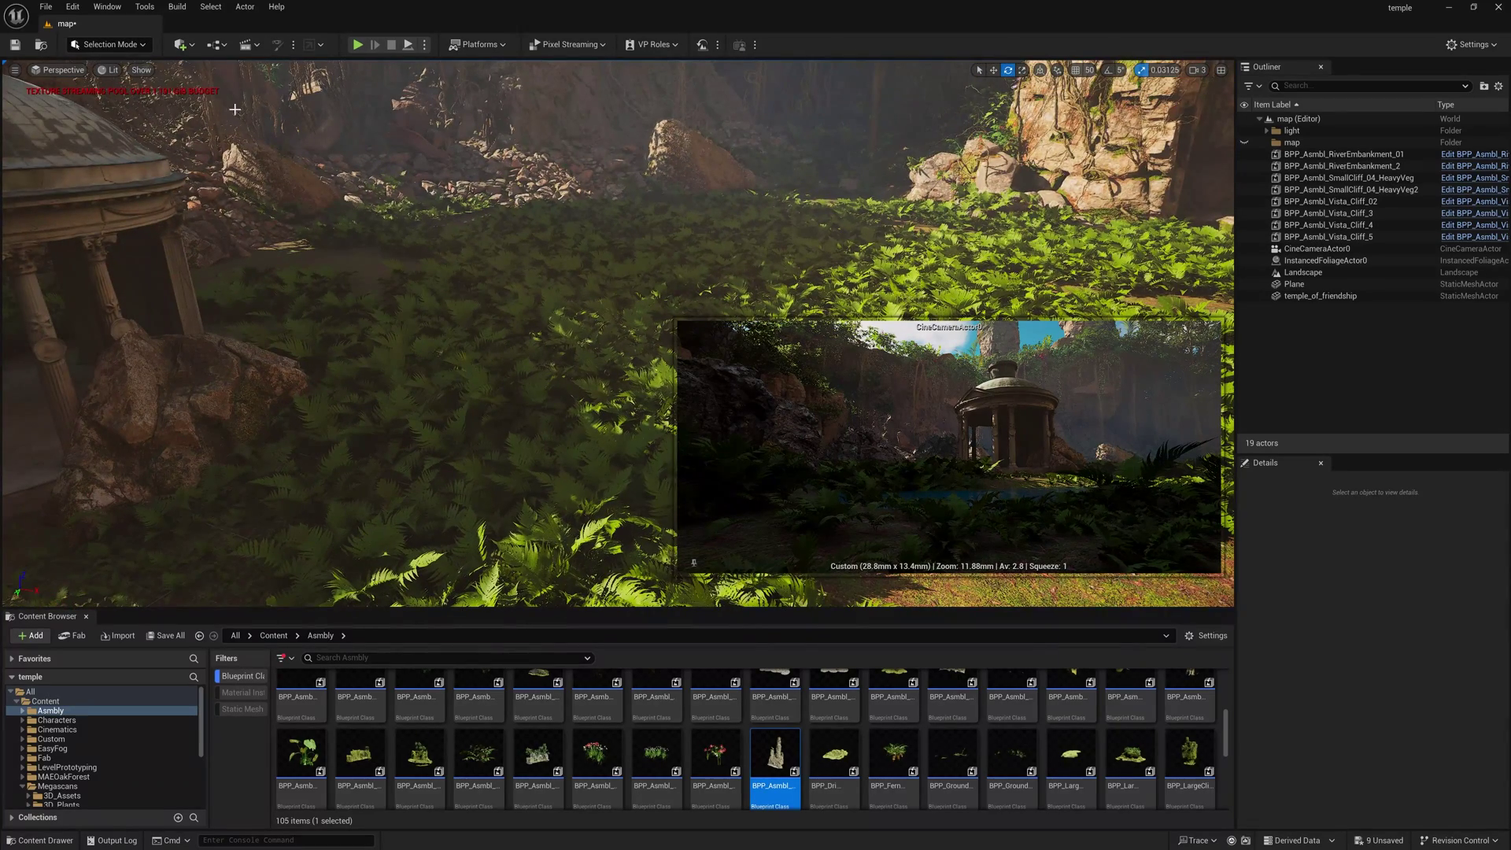
left_click(21, 49)
right_click_drag(618, 333, 586, 322)
right_click_drag(755, 244, 753, 329)
key("ctrl+l")
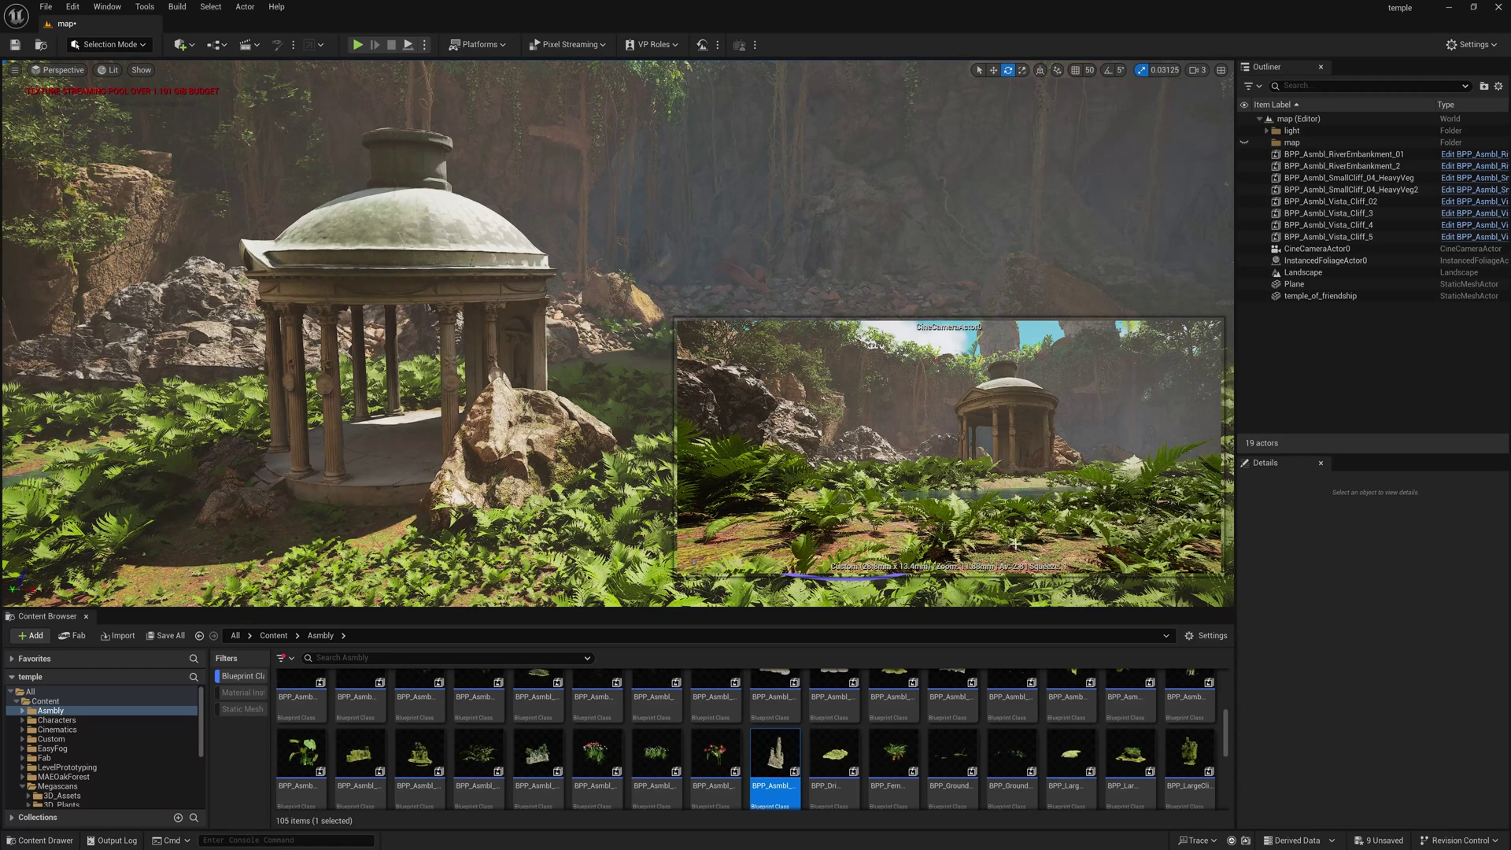
In Foliage mode, select the FT_Boston_Fern_rhDrC_Var1_lod0 type and enable Single Instance Mode.
left_click(110, 44)
left_click(120, 91)
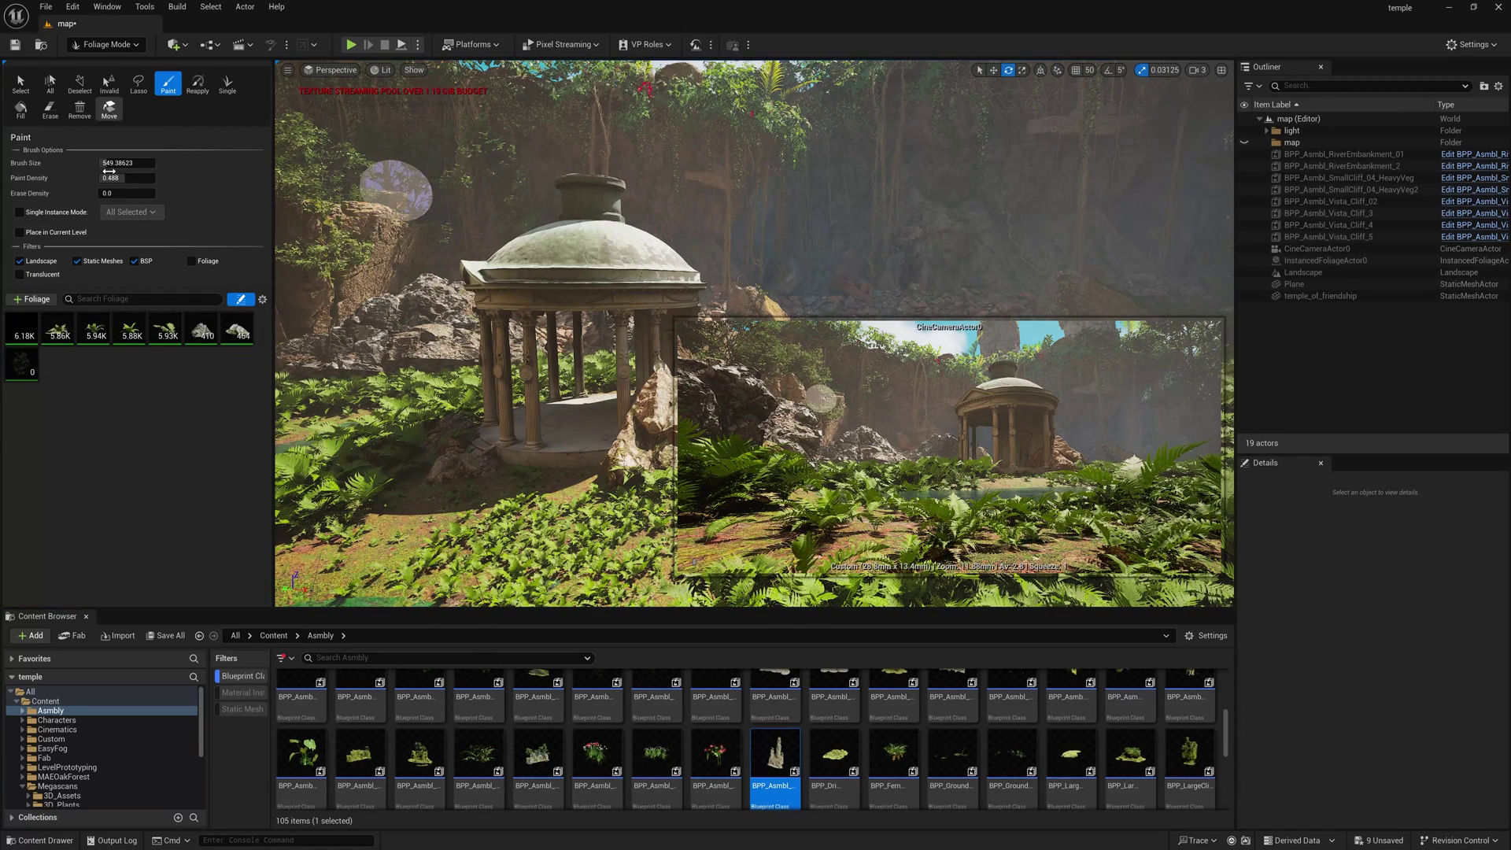
left_click(28, 338)
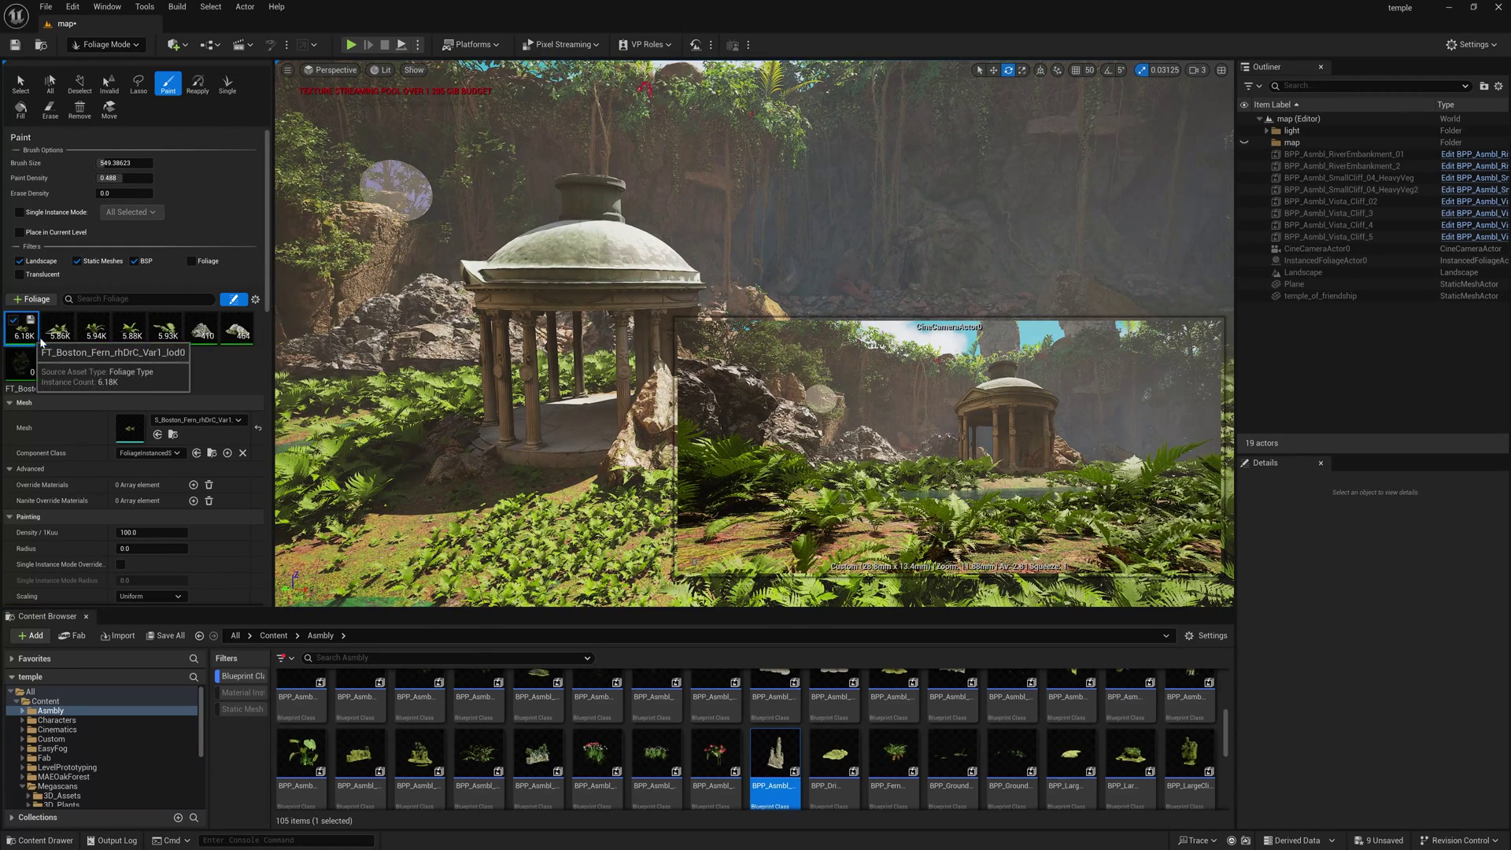
left_click(40, 215)
mouse_move(422, 557)
right_mouse_down()
mouse_move(433, 550)
mouse_move(291, 583)
mouse_move(442, 501)
right_mouse_up()
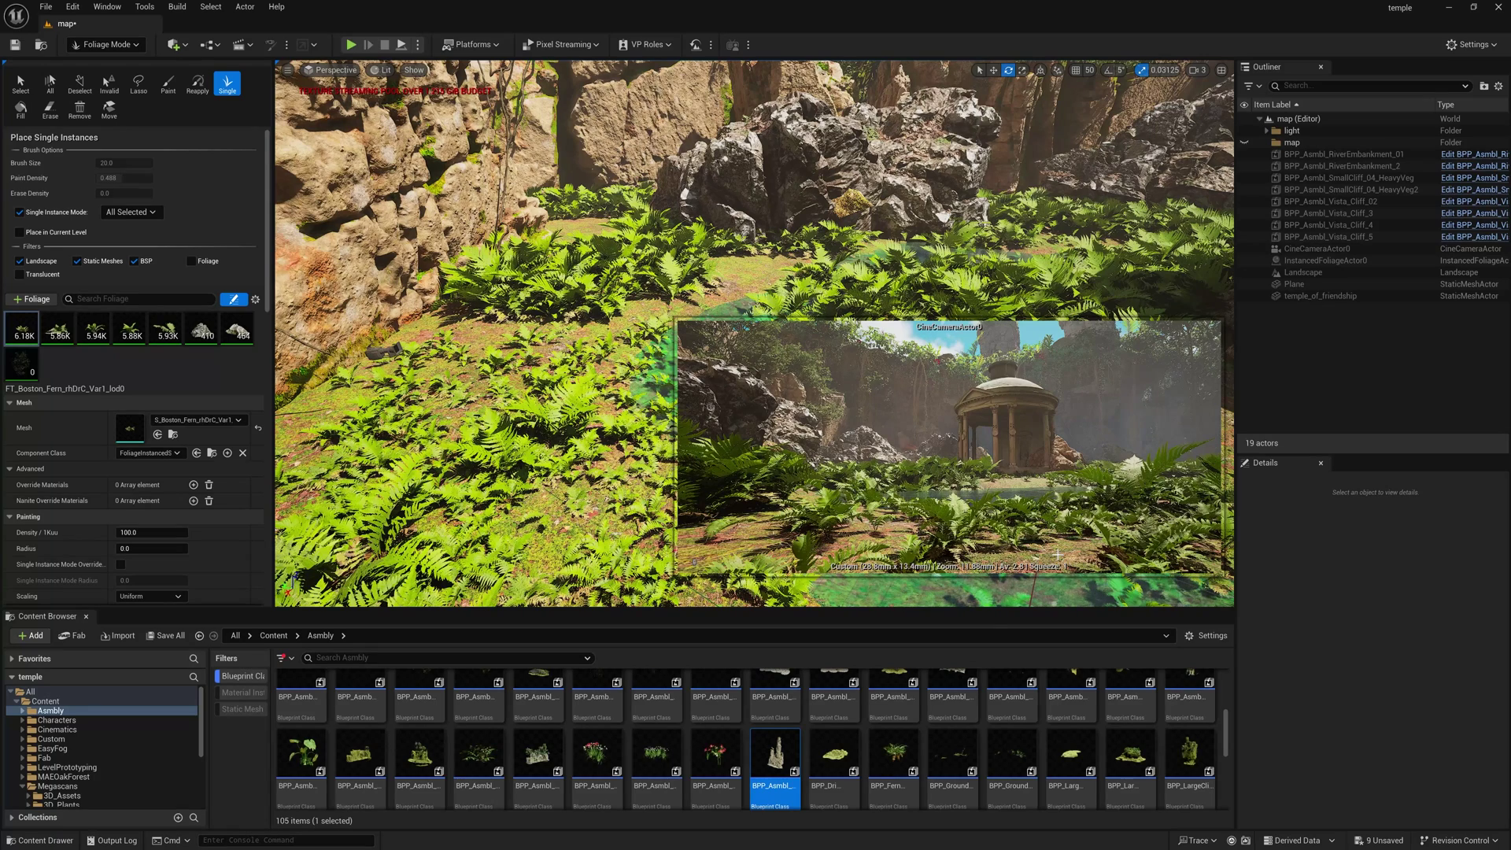
Place single fern instances in the foreground of the cine camera view, undoing the one that blocks the temple.
left_click(448, 390)
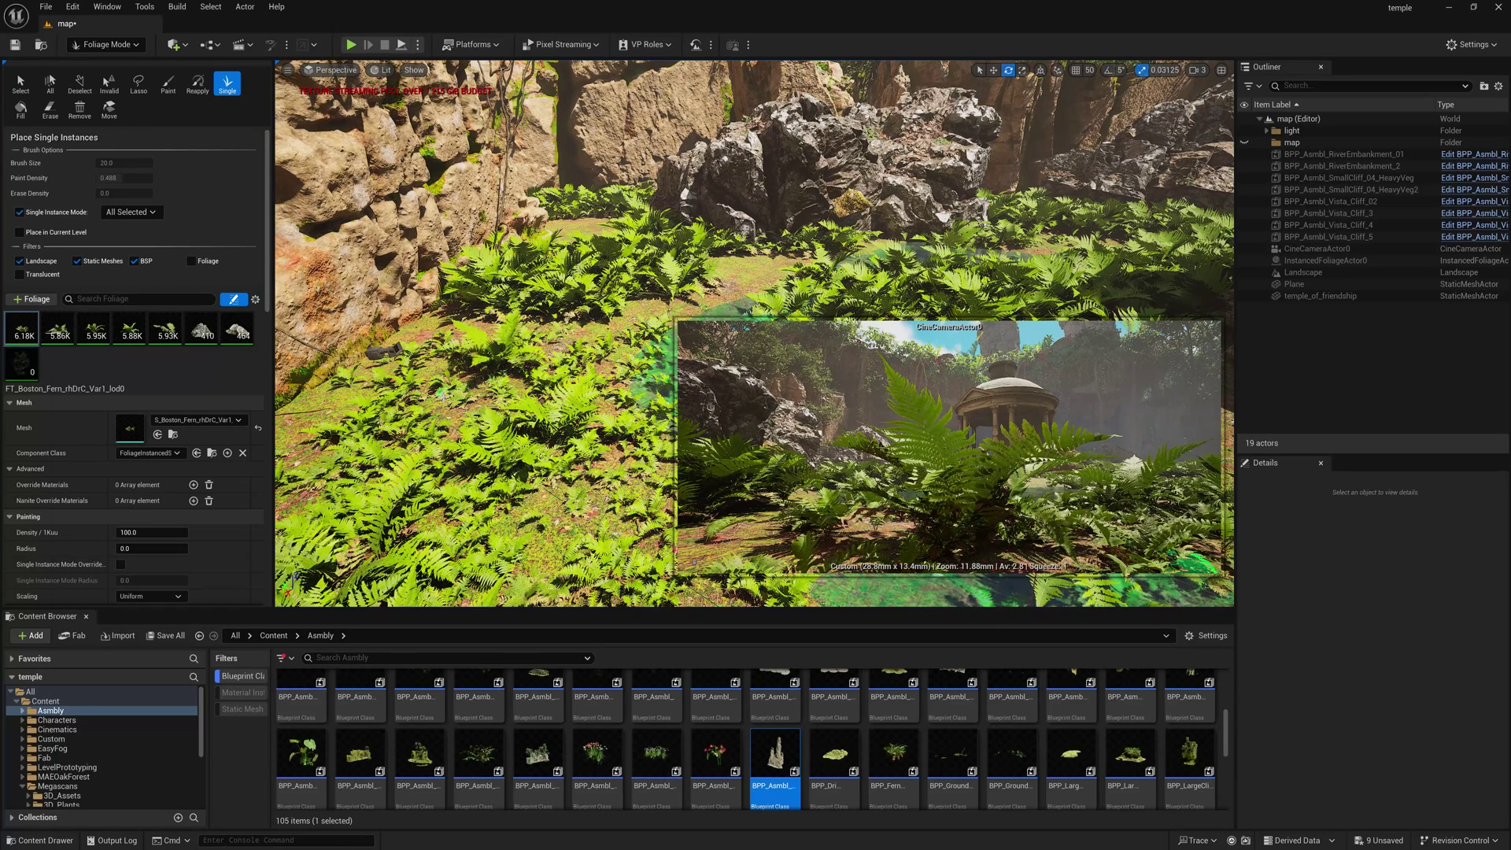
key("ctrl+z")
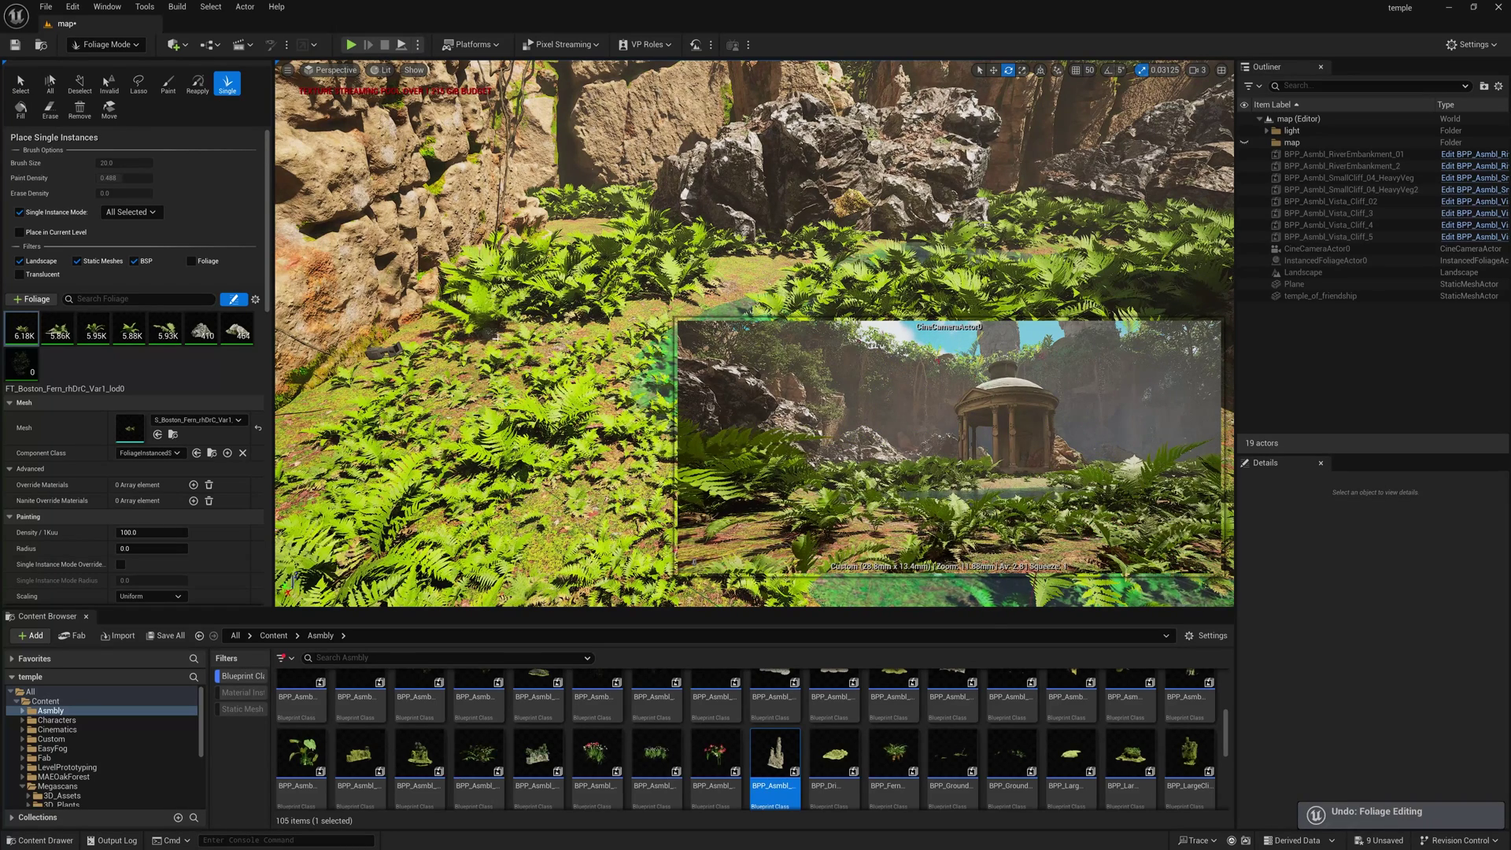
left_click(577, 333)
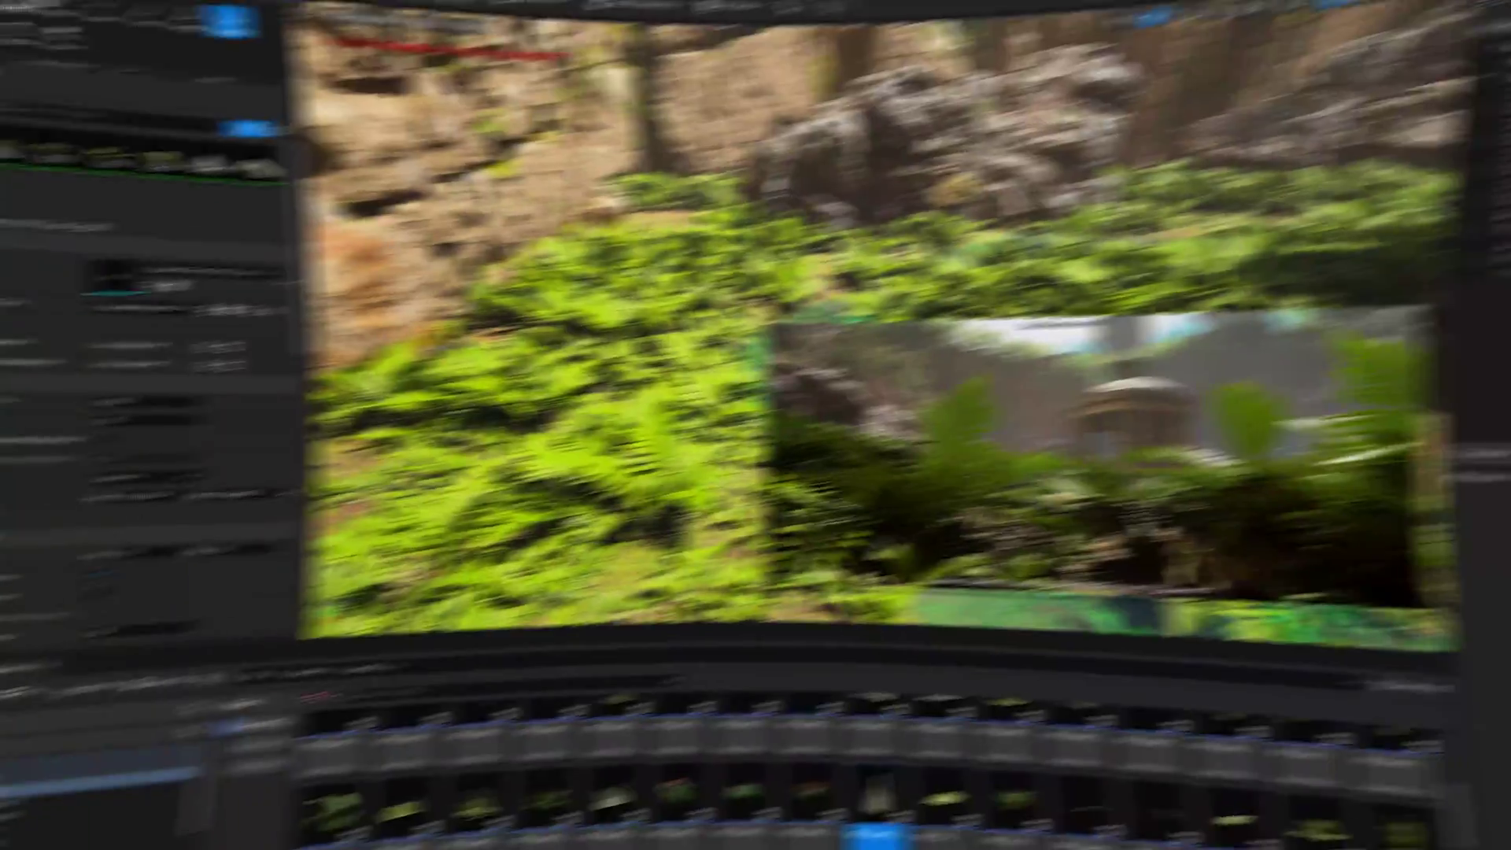
Return to Selection mode and view the scene through CineCameraActor0.
left_click(106, 44)
left_click(110, 62)
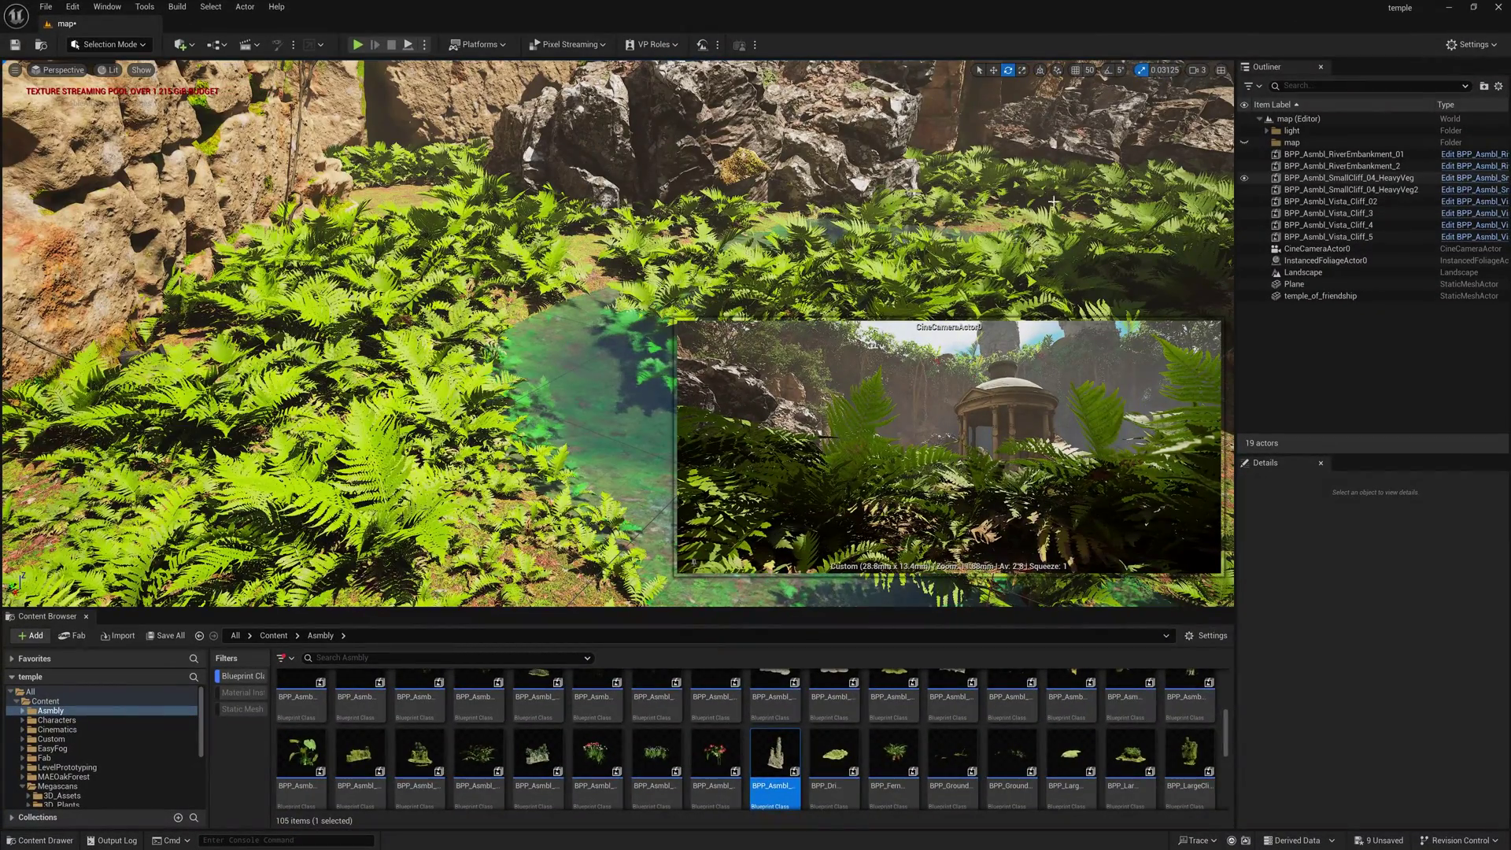
left_click(57, 70)
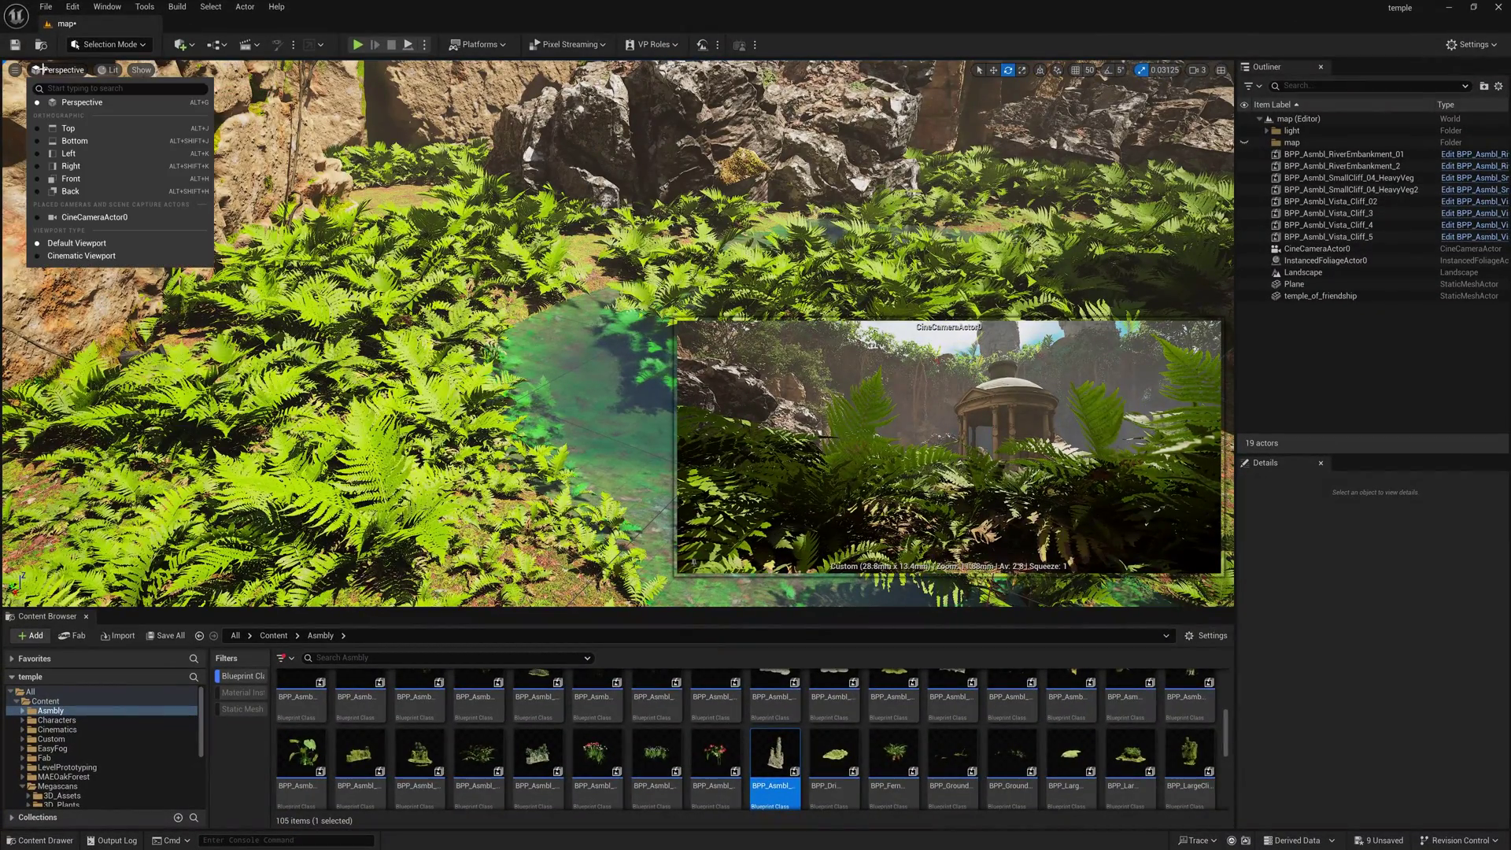
left_click(73, 218)
middle_click_drag(733, 362, 636, 247)
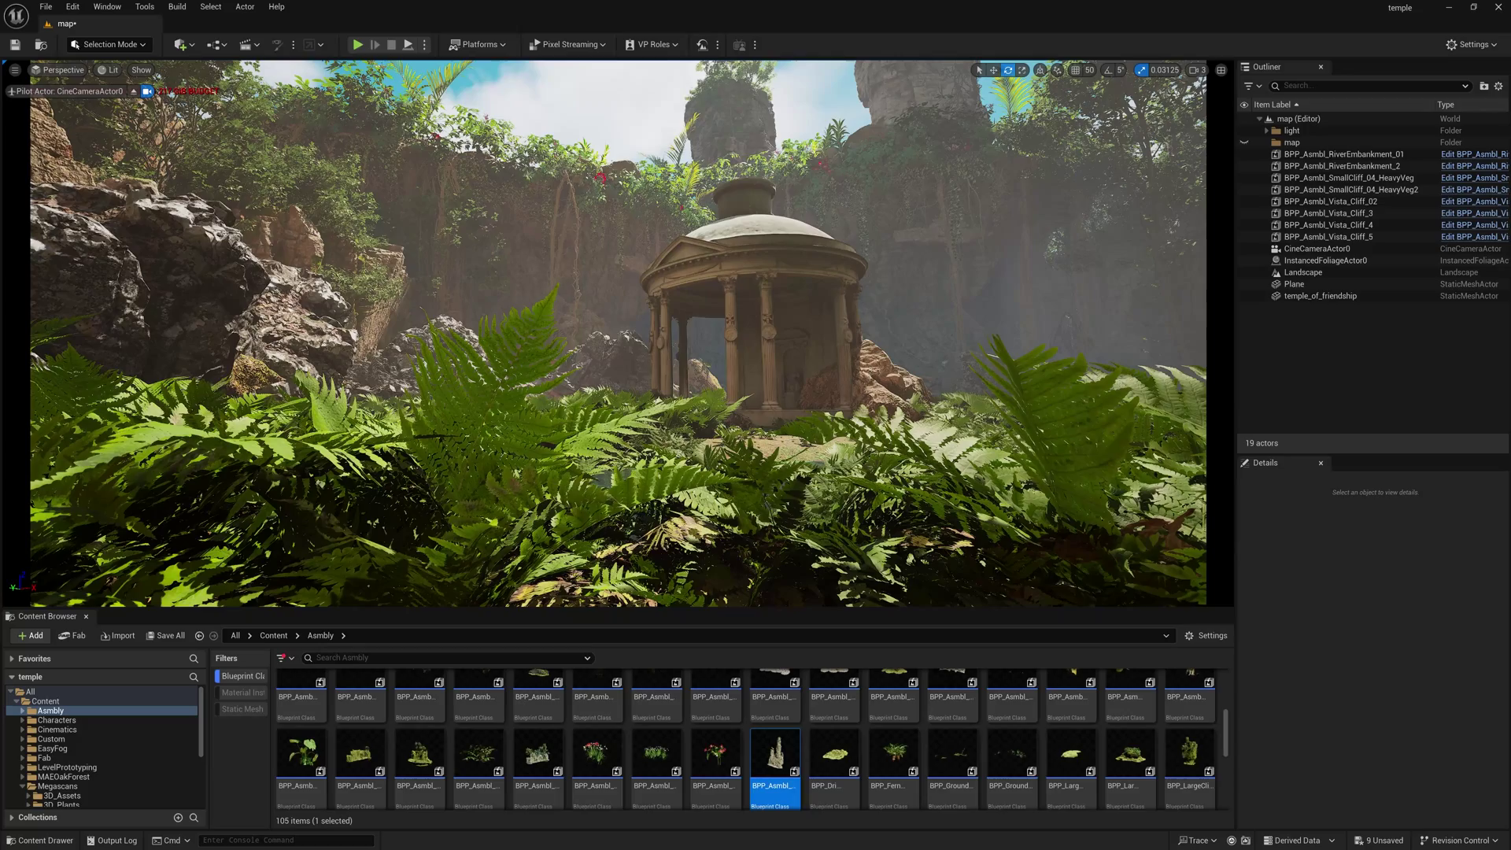
Rotate the sun to try different light directions, ending with sunlight on the foreground ferns and the temple.
key("ctrl+l")
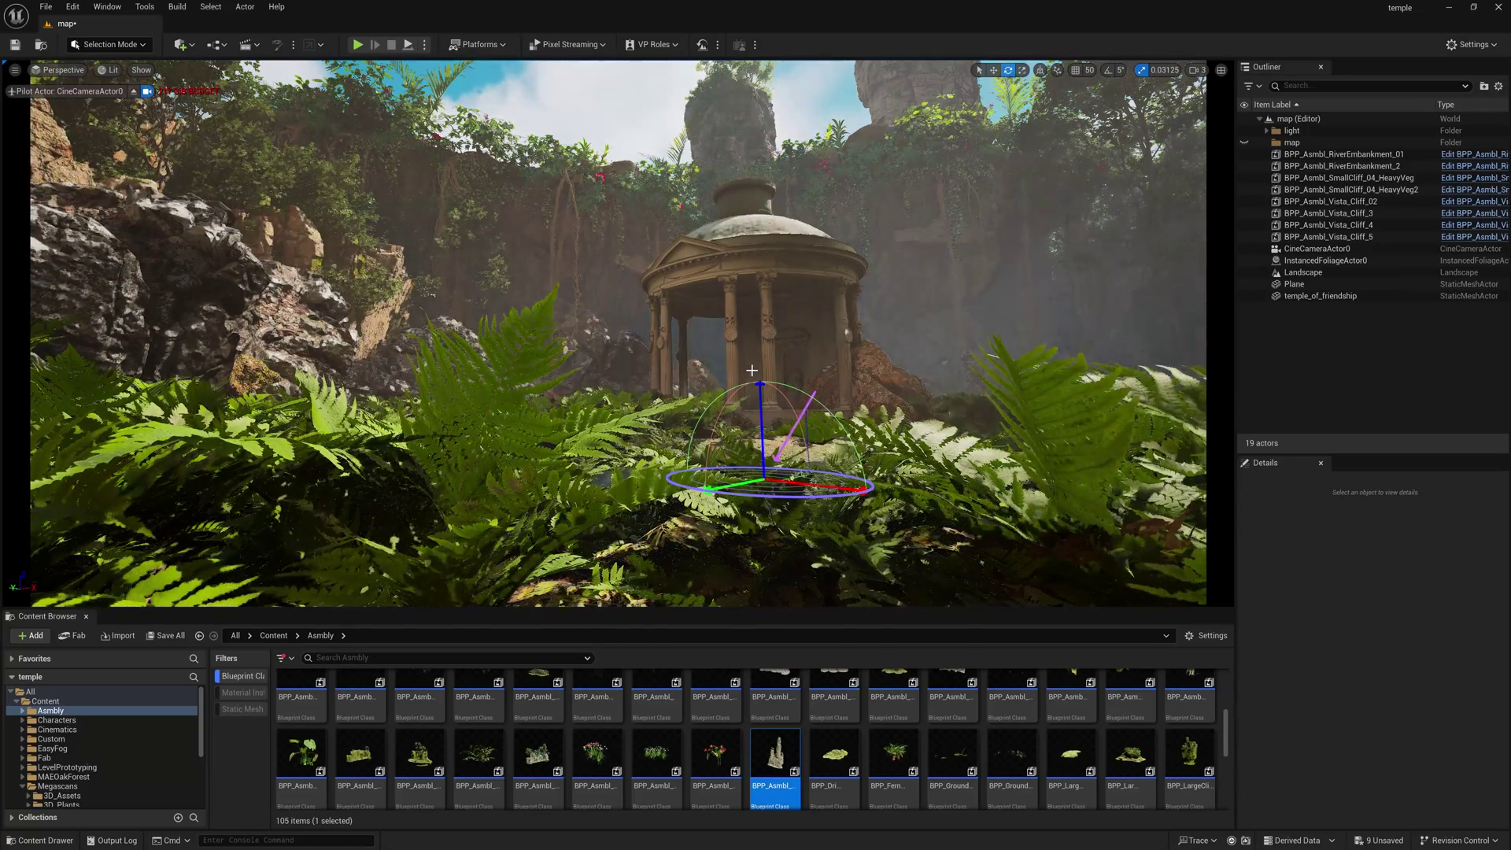
key("ctrl+l")
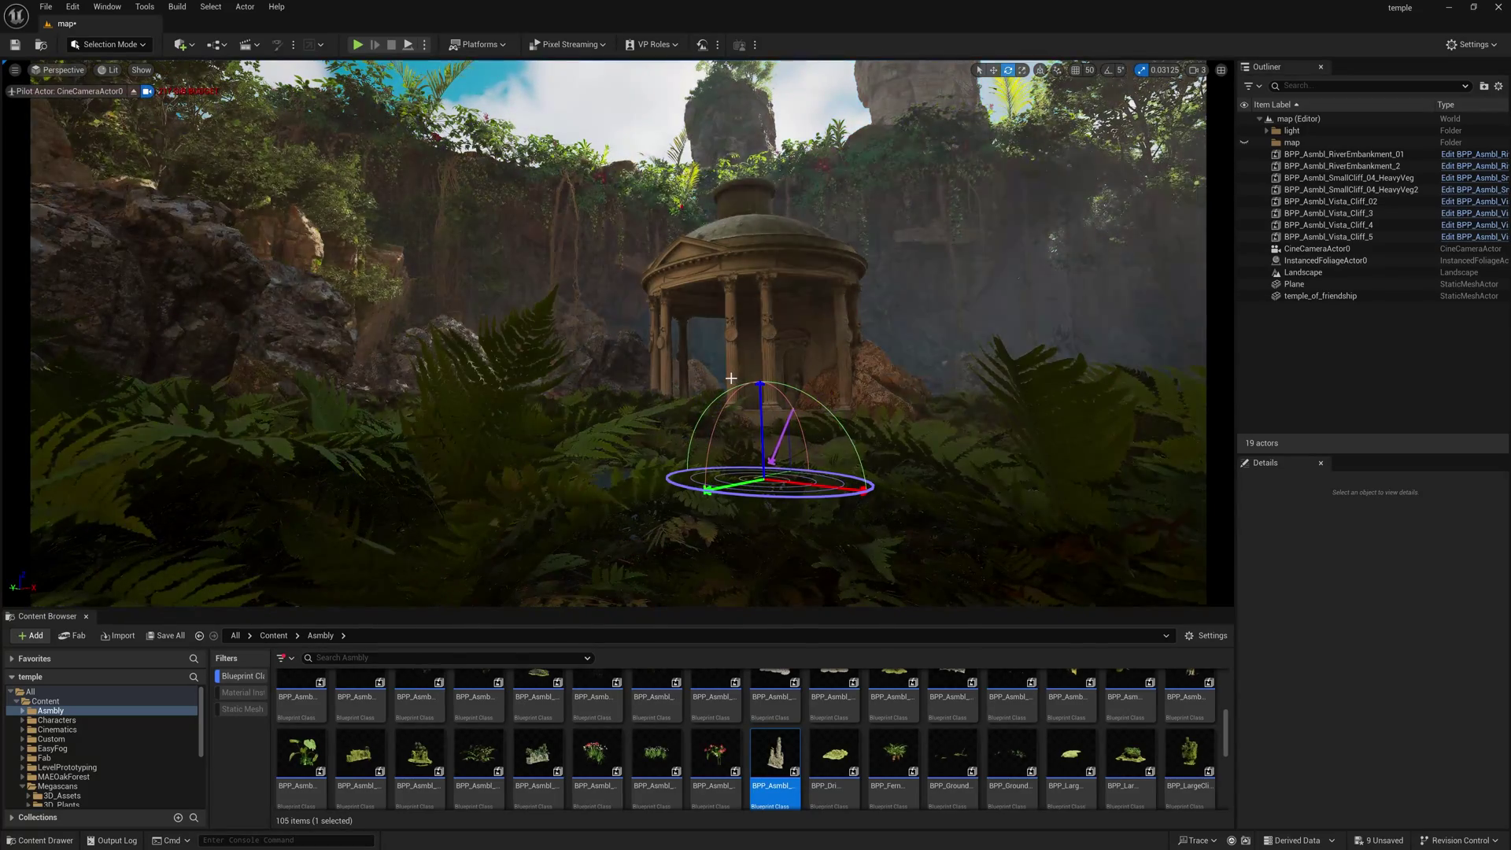
key("ctrl+l")
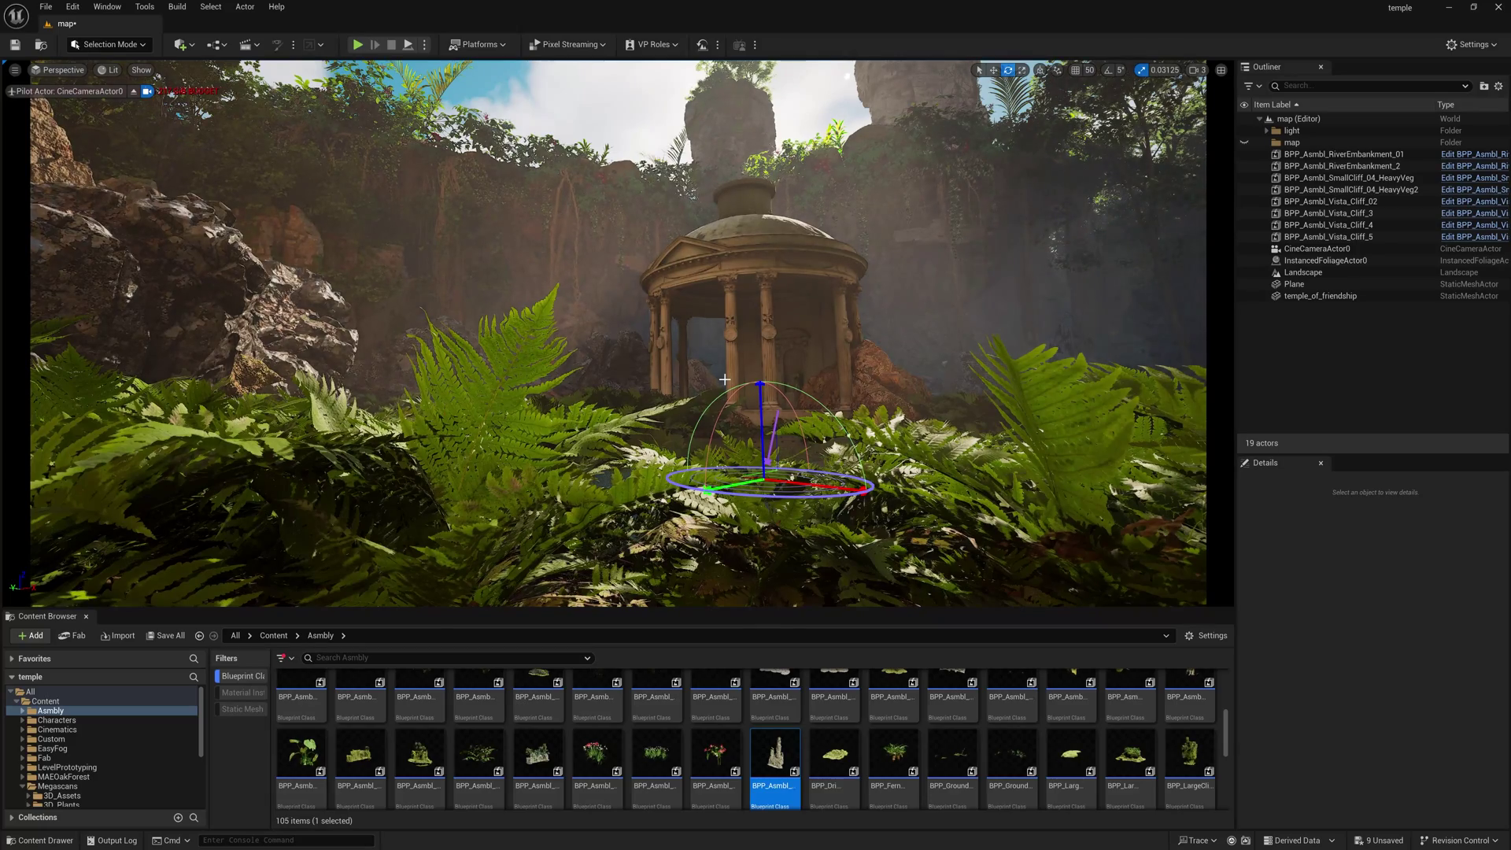
key("ctrl+l")
key("ctrl+l")
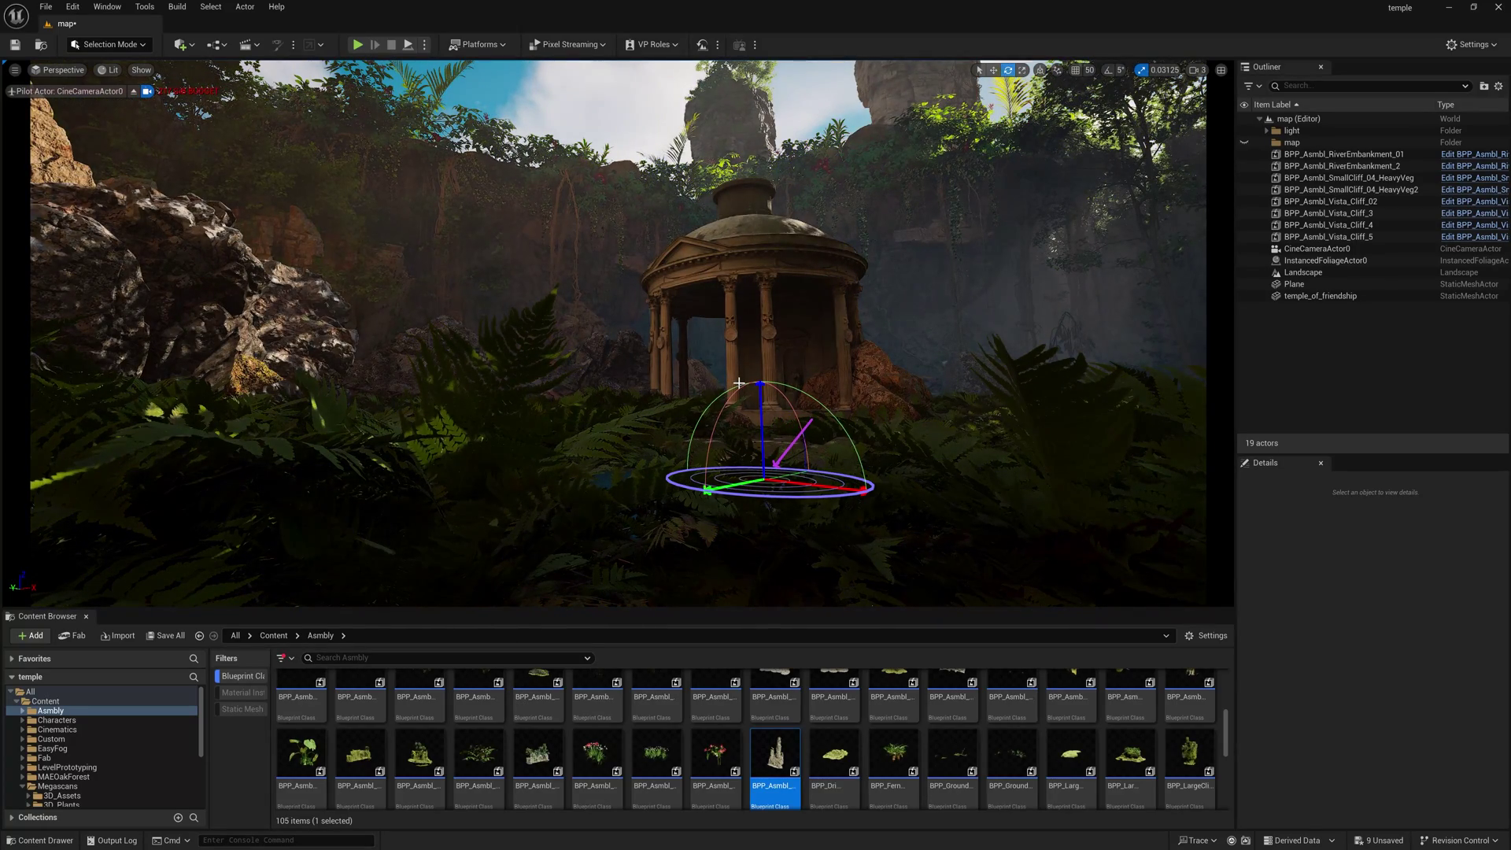
key("ctrl+l")
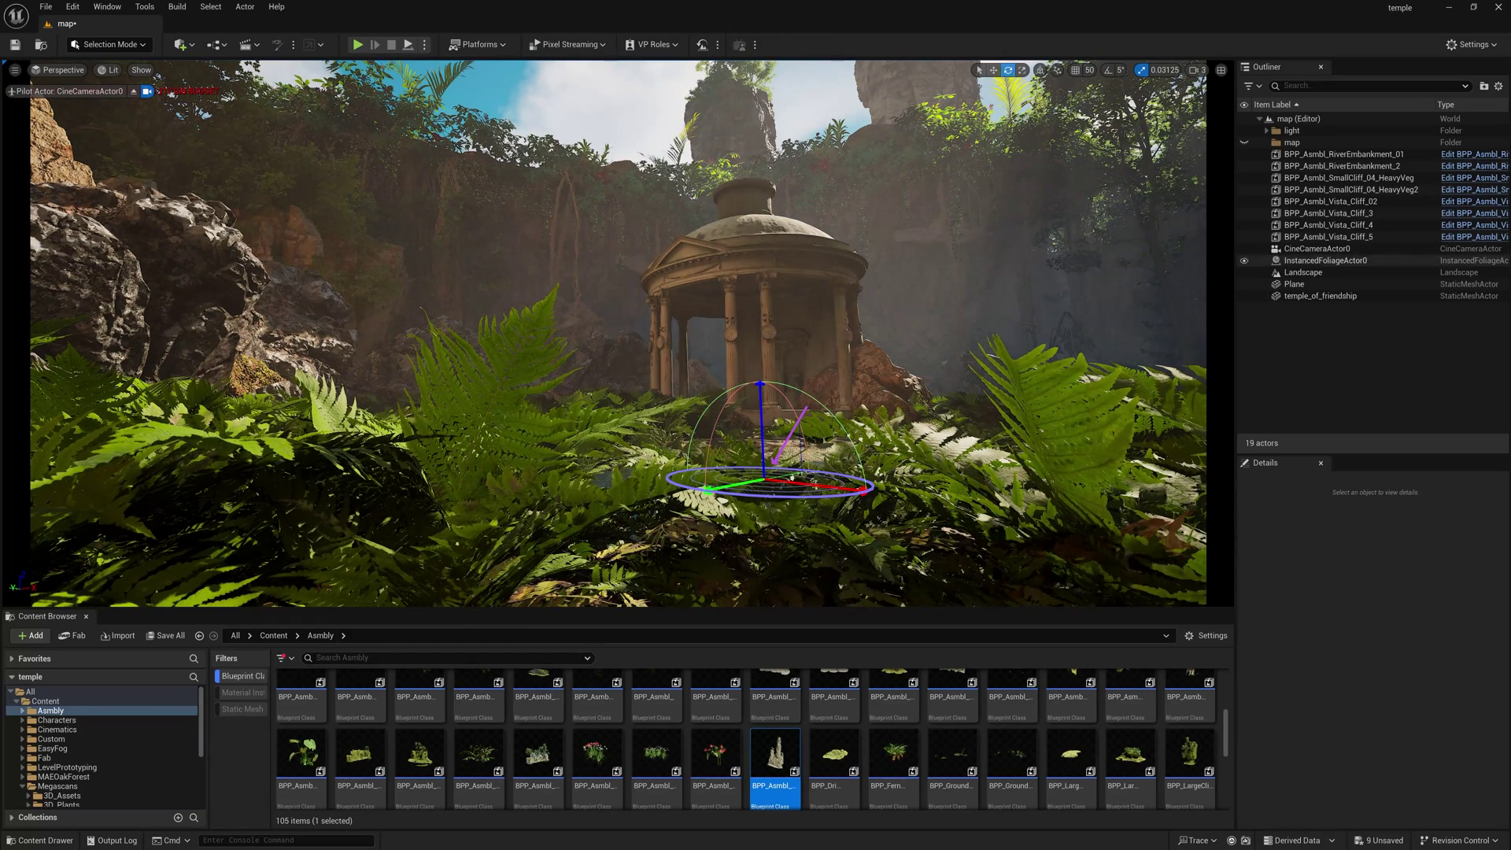
Slightly raise the ExponentialHeightFog's Scattering Distribution and set its Fog Density to 0.1.
left_click(1266, 131)
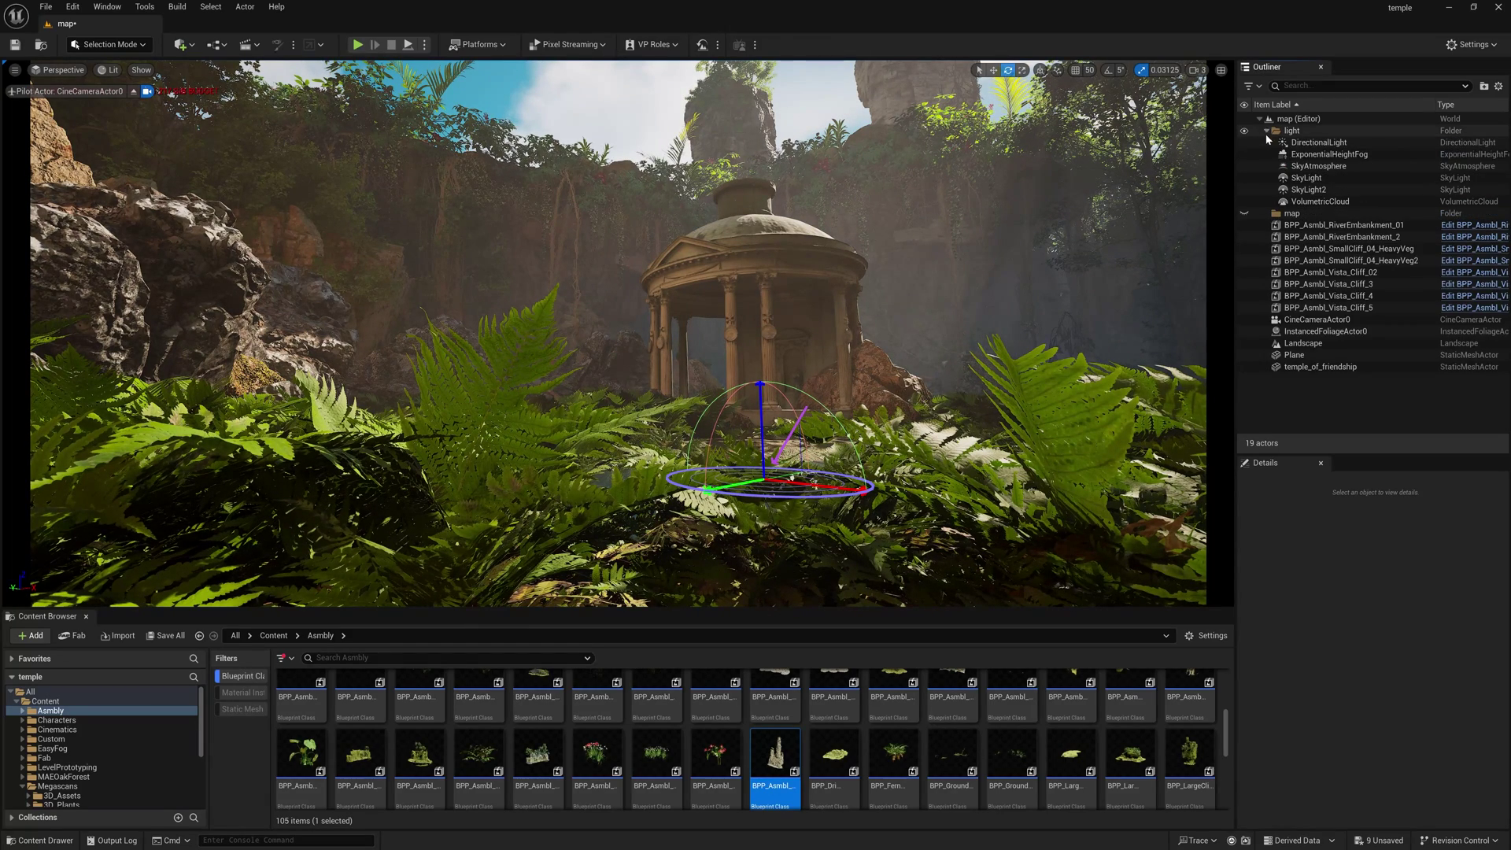
left_click(1311, 155)
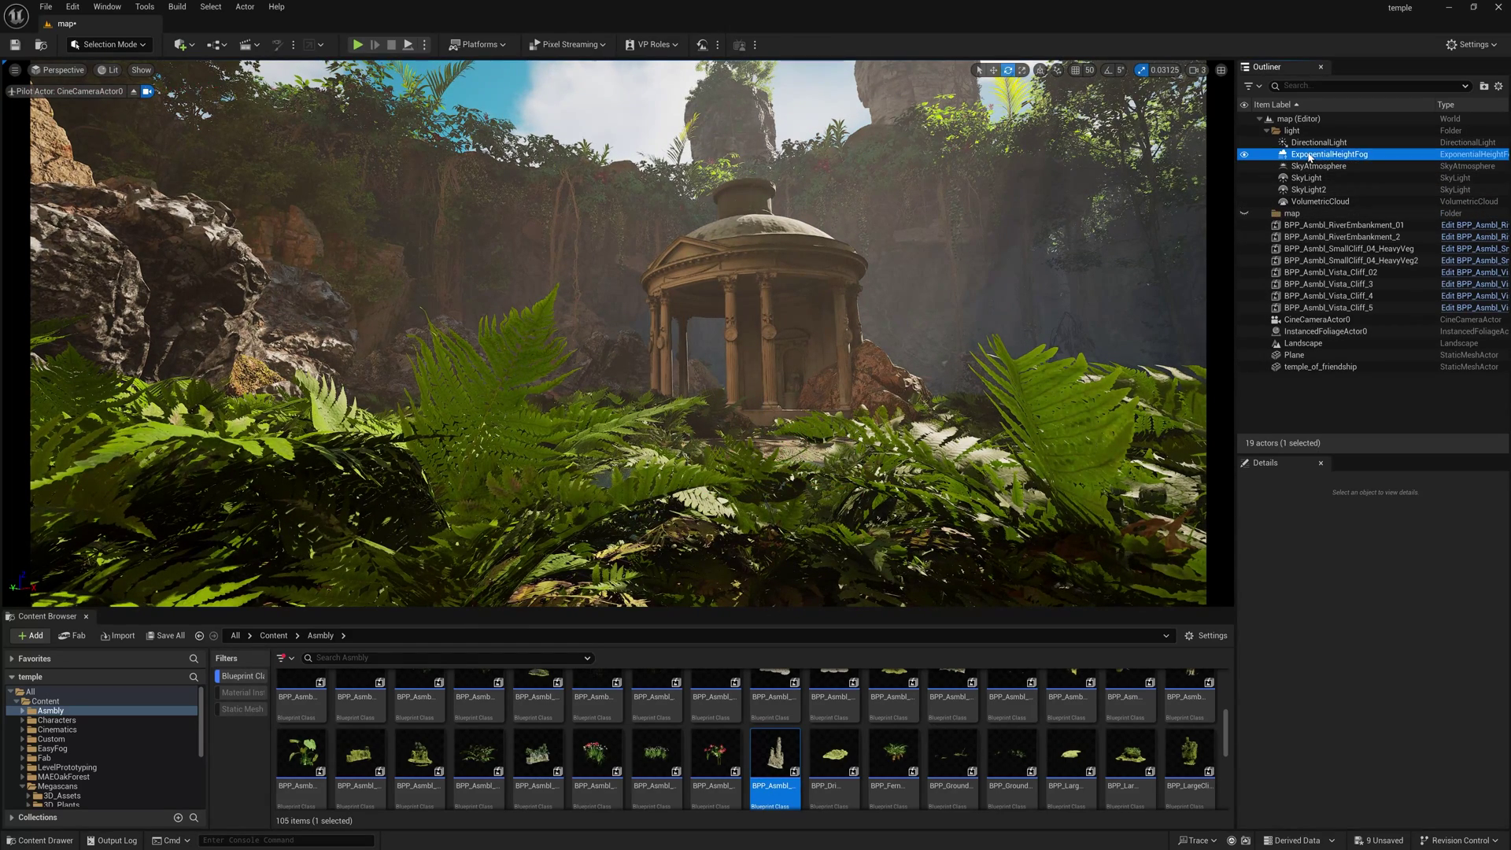
scroll(1337, 706, "down", 10)
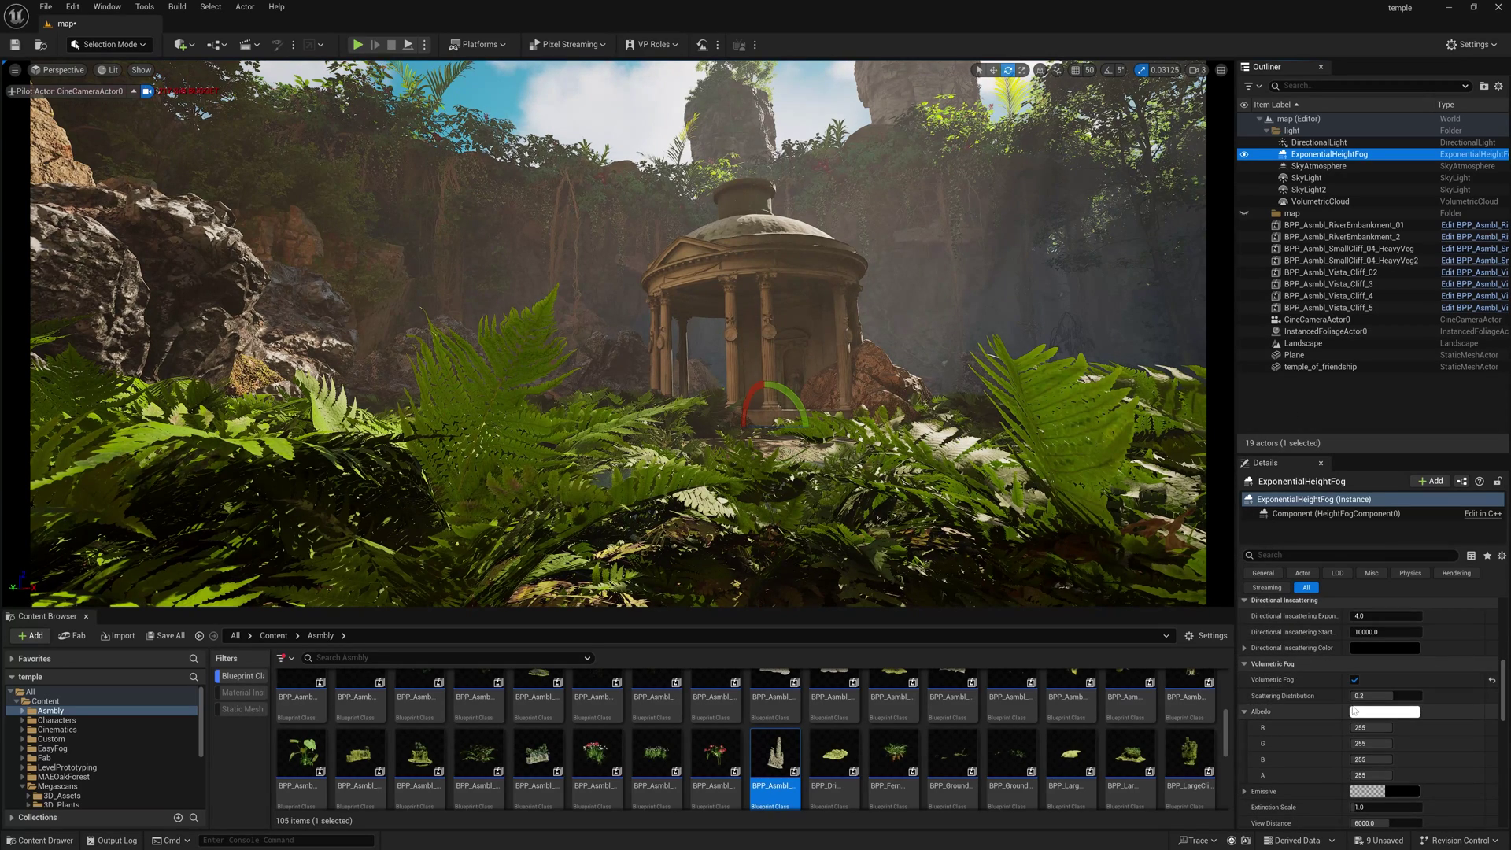
left_click_drag(1394, 697, 1404, 696)
scroll(1307, 669, "up", 5)
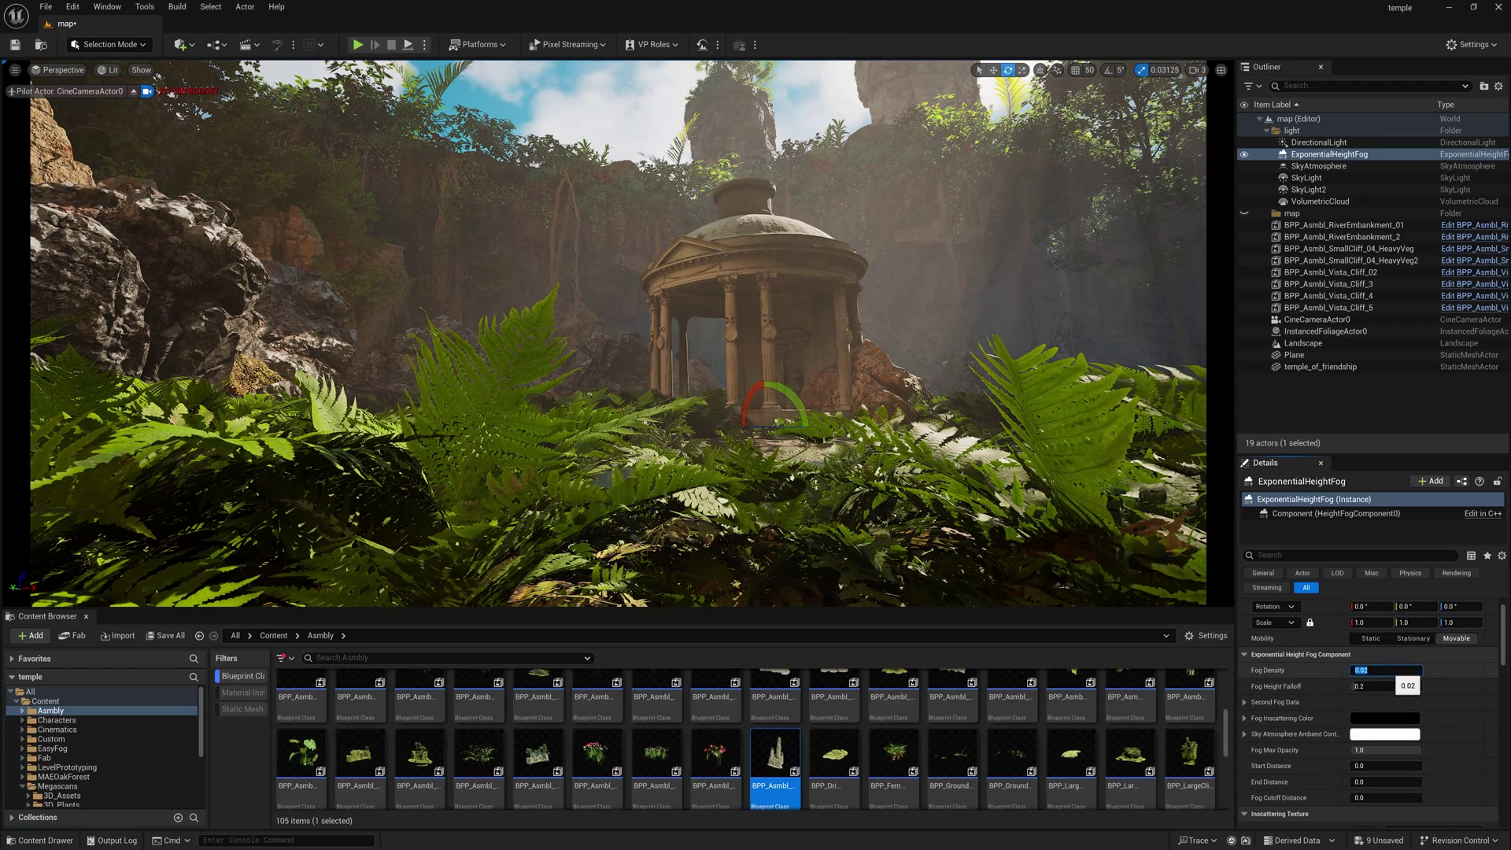
left_click(1385, 666)
type("0.1")
left_click(1484, 673)
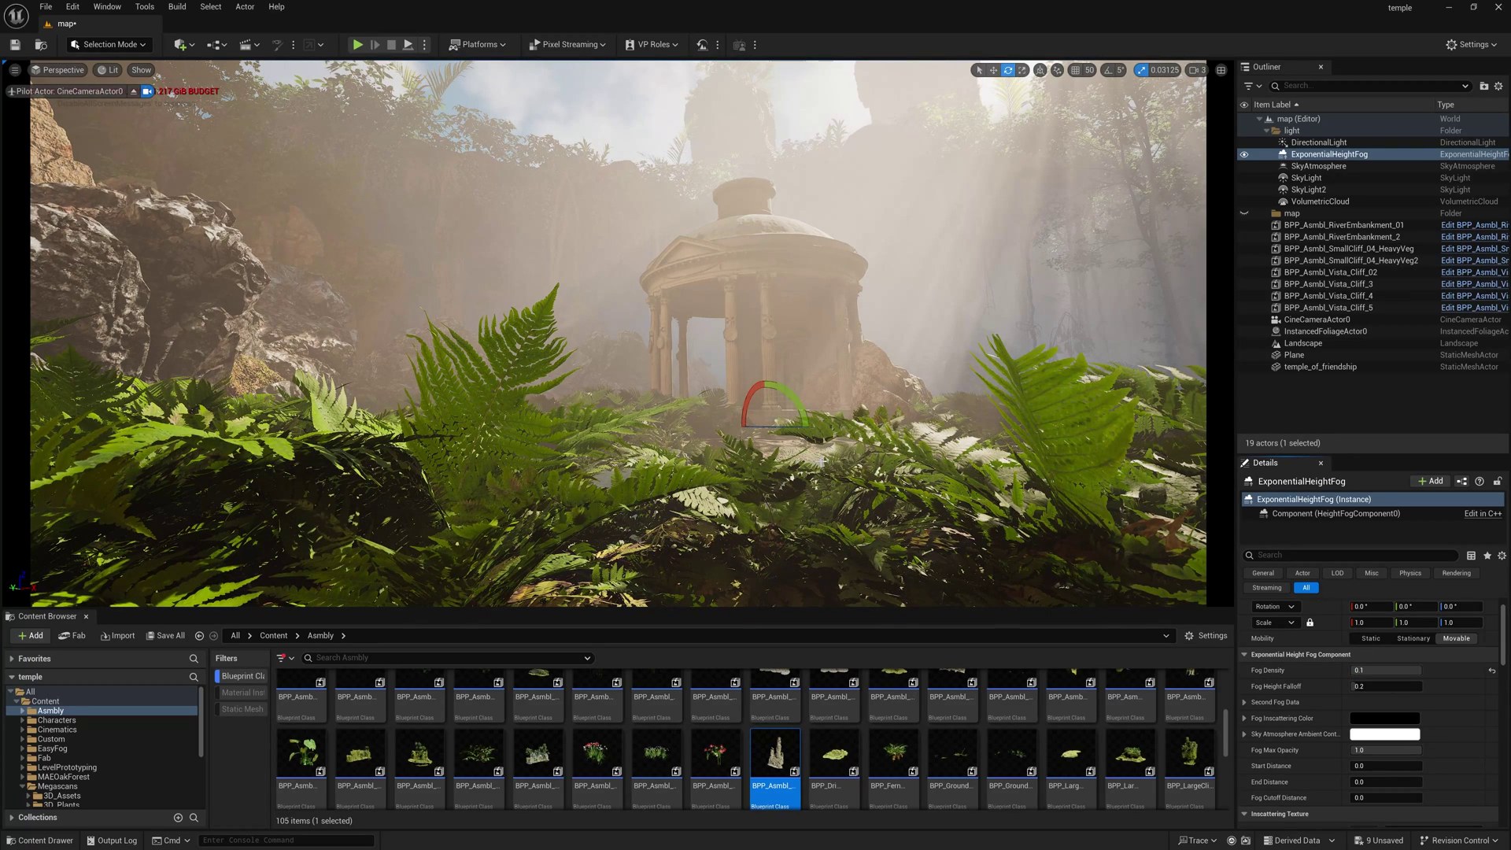
left_click(622, 137)
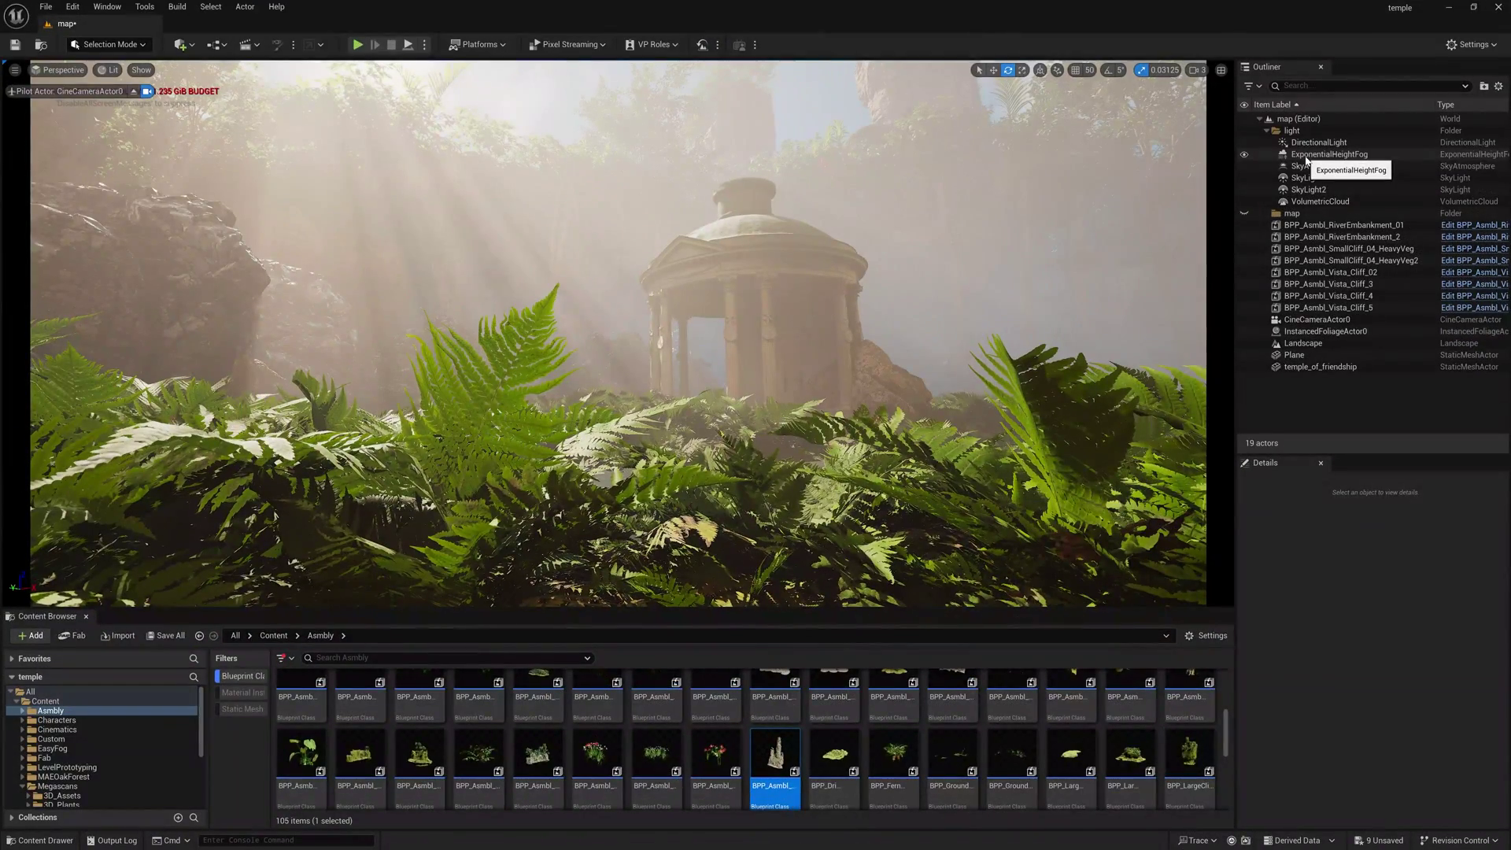
Lower the ExponentialHeightFog's volumetric View Distance to thin the haze behind the temple.
left_click(1306, 155)
scroll(1401, 646, "down", 5)
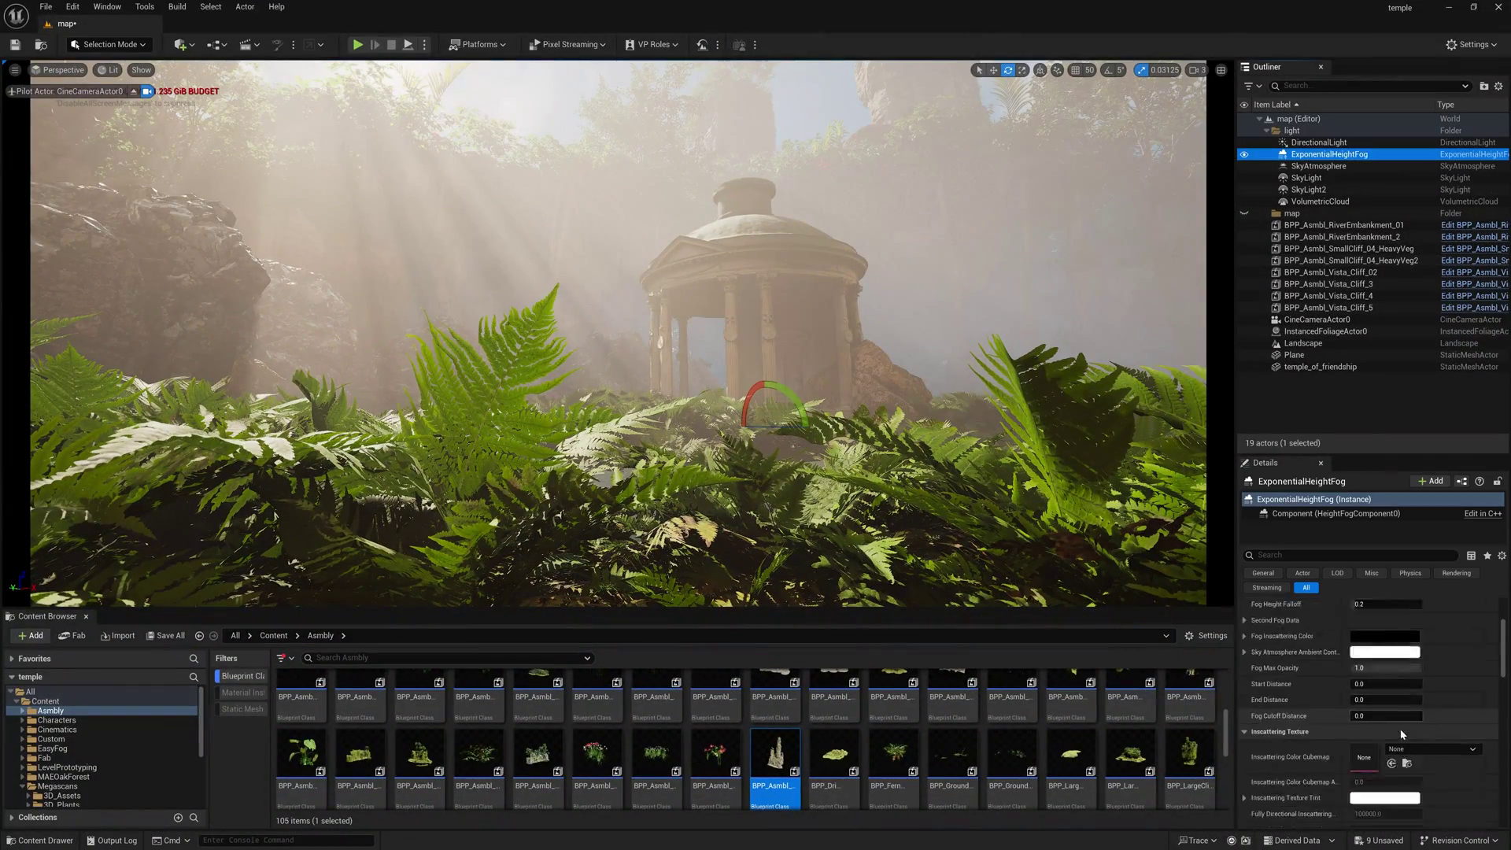
scroll(1401, 645, "down", 3)
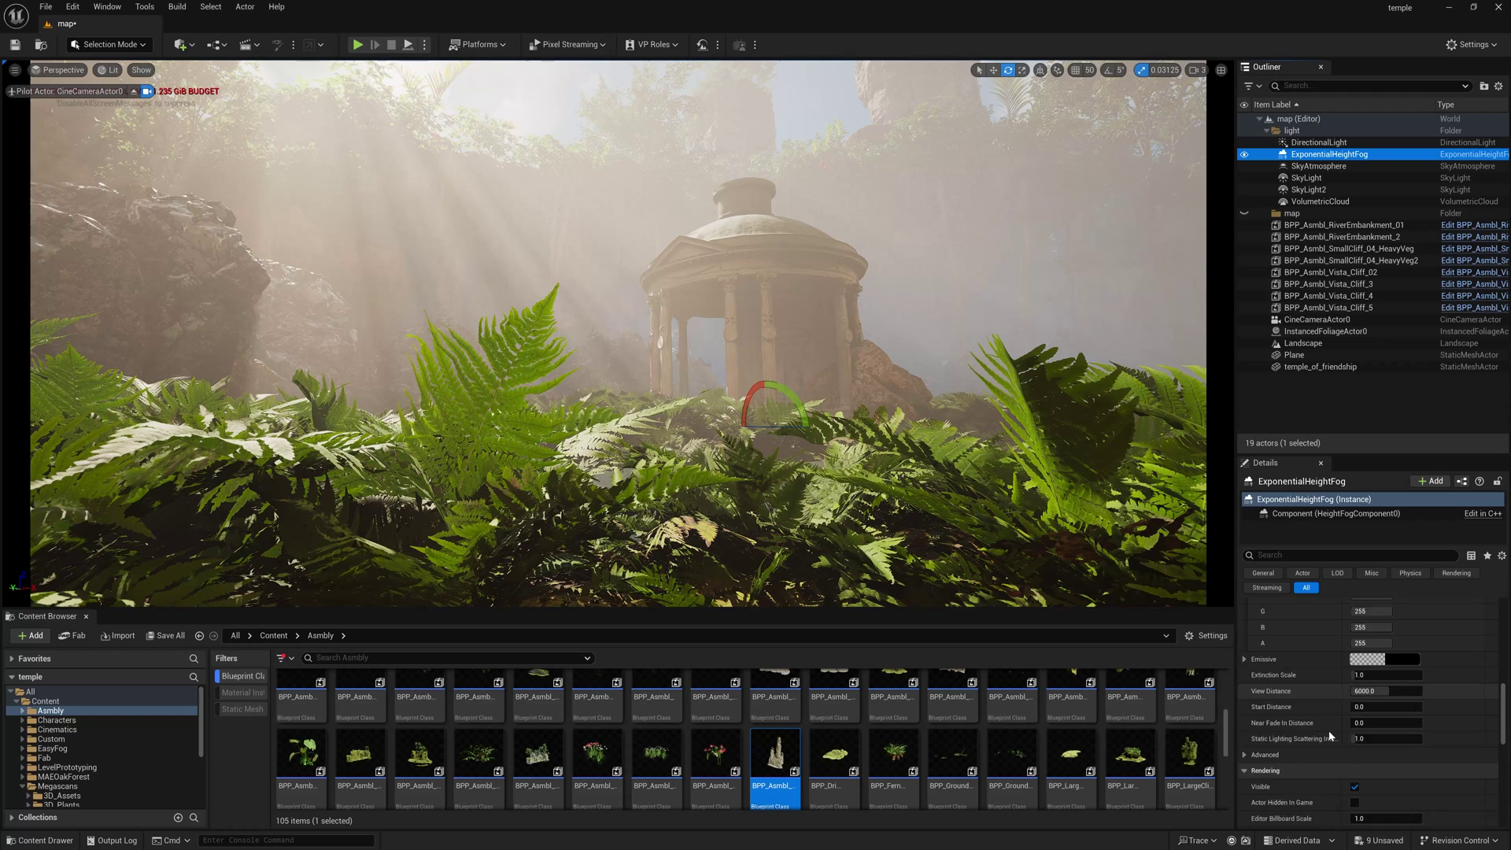
mouse_move(1376, 659)
left_mouse_down()
mouse_move(1343, 653)
mouse_move(1399, 653)
mouse_move(1362, 654)
left_mouse_up()
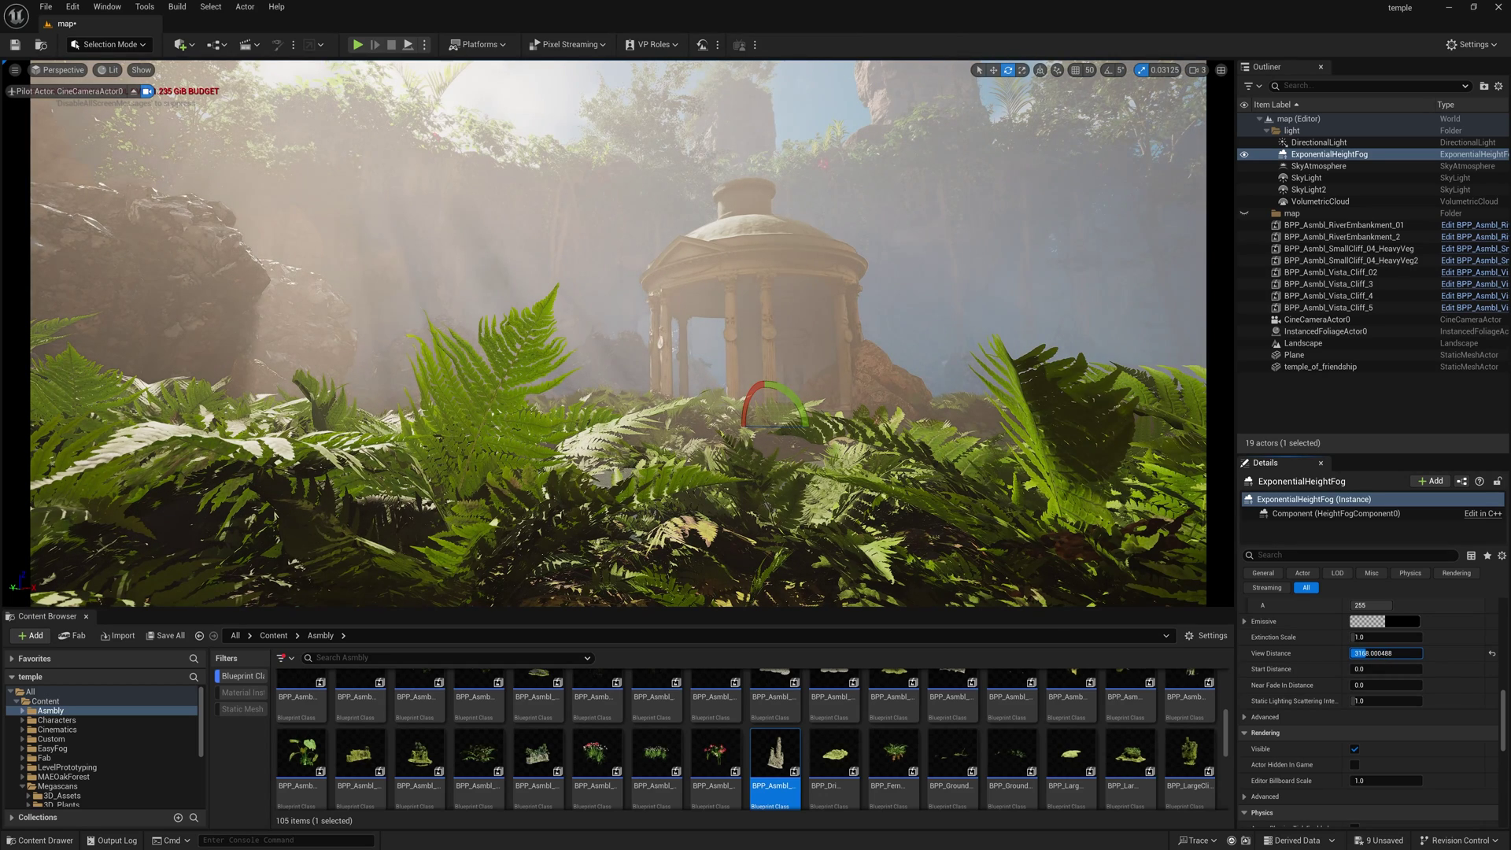
Using the debug focus plane, set CineCameraActor0's Manual Focus Distance to about 3487.58 cm at the temple, then turn the plane off.
left_click(1316, 320)
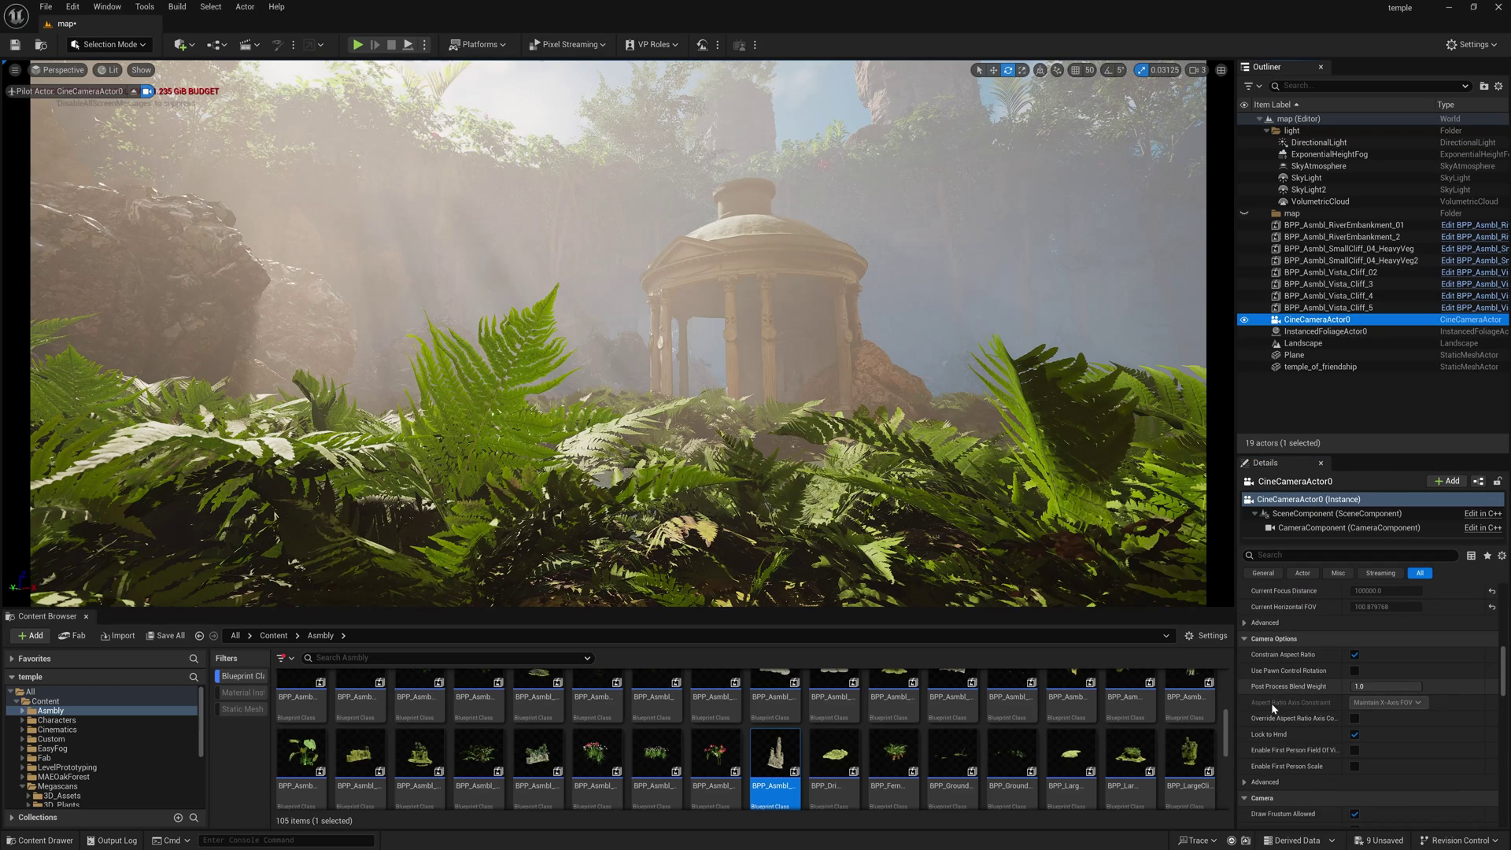
scroll(1307, 700, "up", 3)
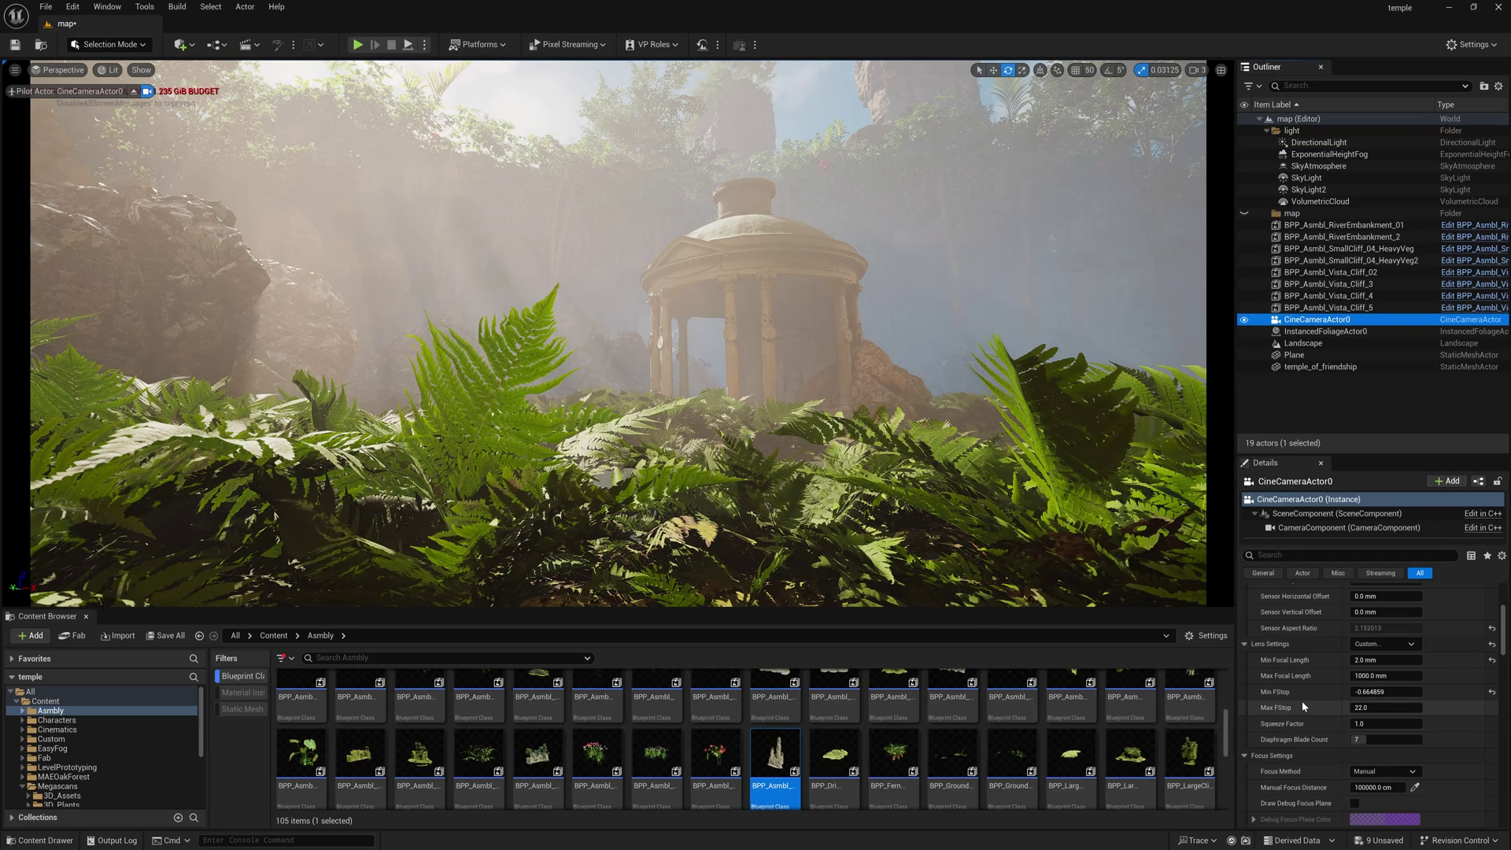
left_click(1354, 803)
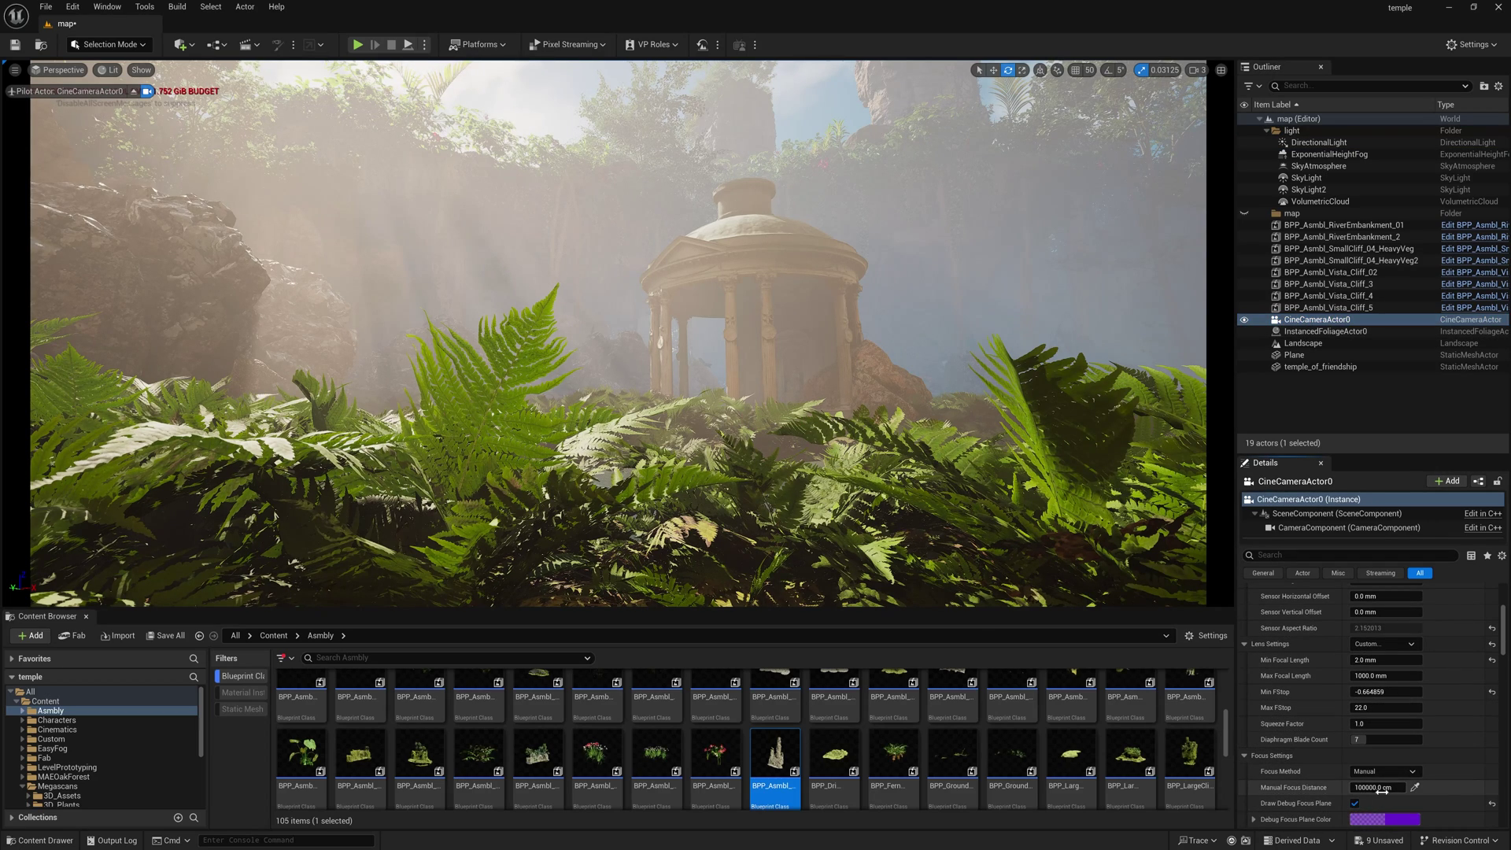
mouse_move(1385, 787)
left_mouse_down()
mouse_move(1338, 787)
mouse_move(1382, 791)
left_mouse_up()
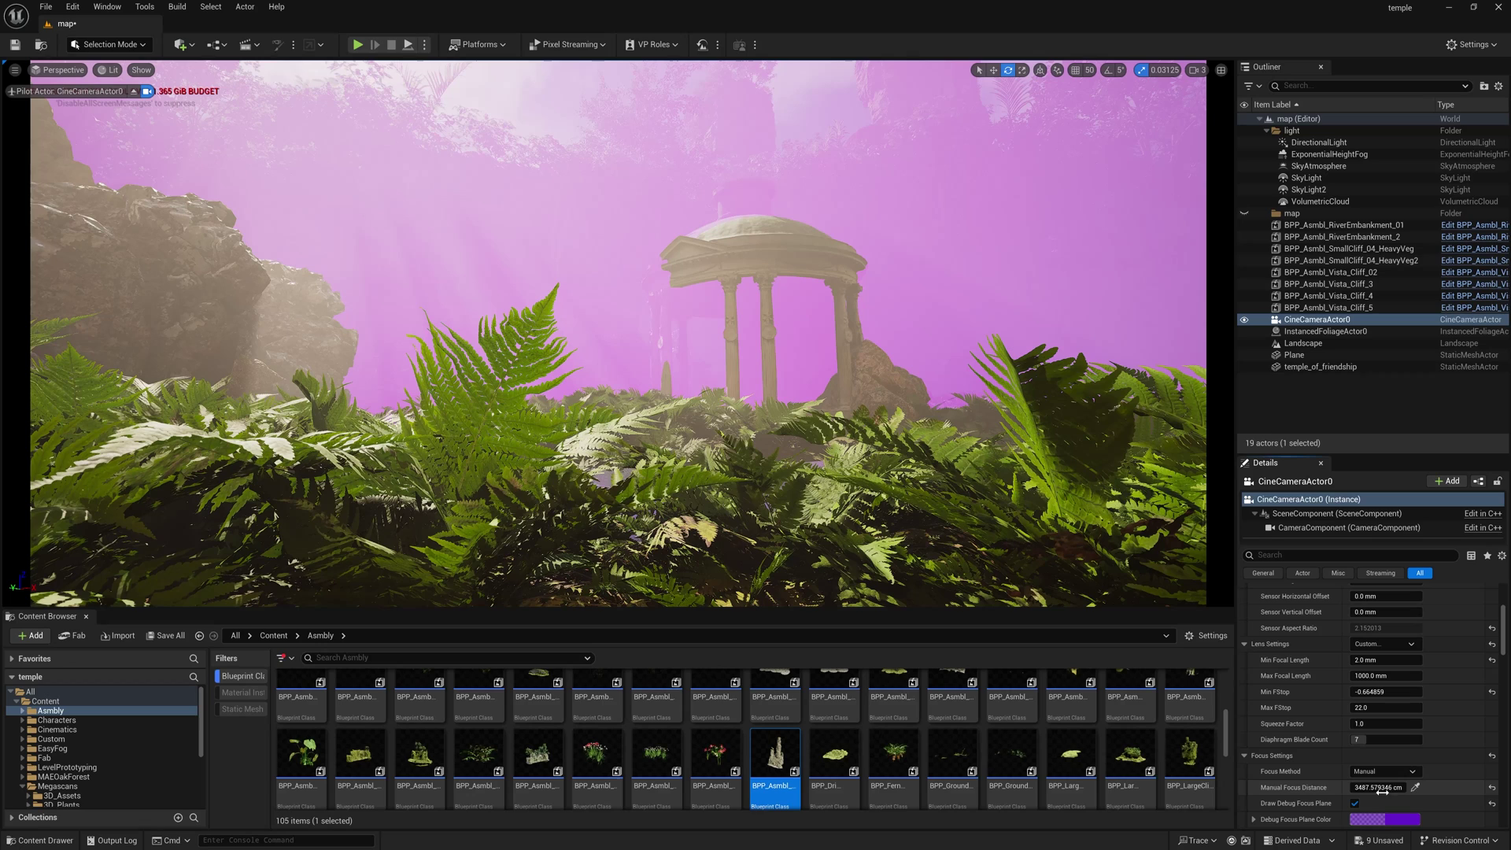
left_click(1354, 803)
Try Current Aperture values of 0.5 and 0.1 on the cine camera, then settle on 0.2 and deselect it.
scroll(1355, 787, "down", 4)
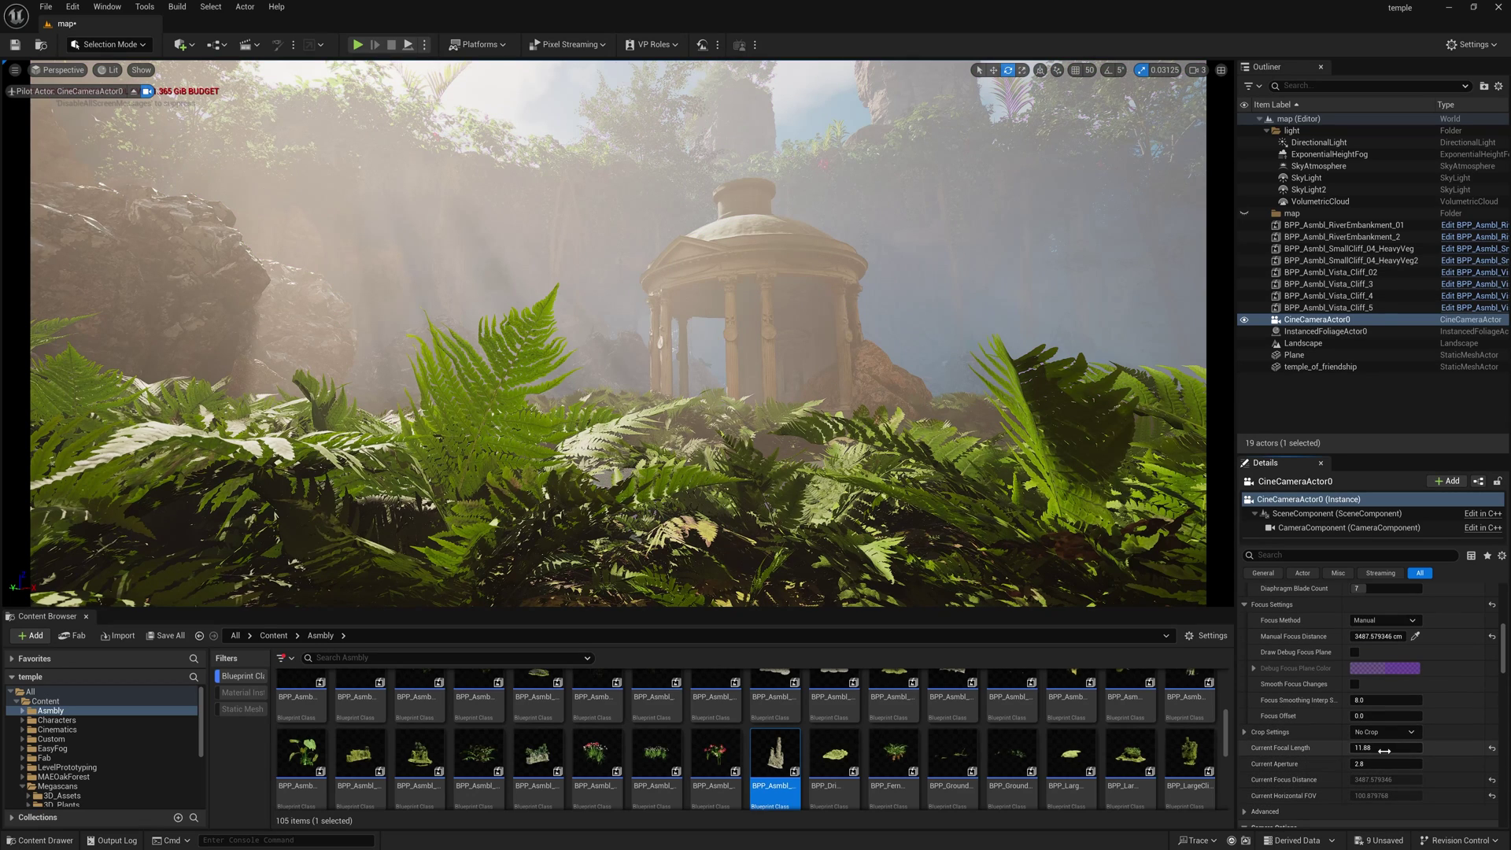
left_click(1377, 763)
type(".5")
key("Return")
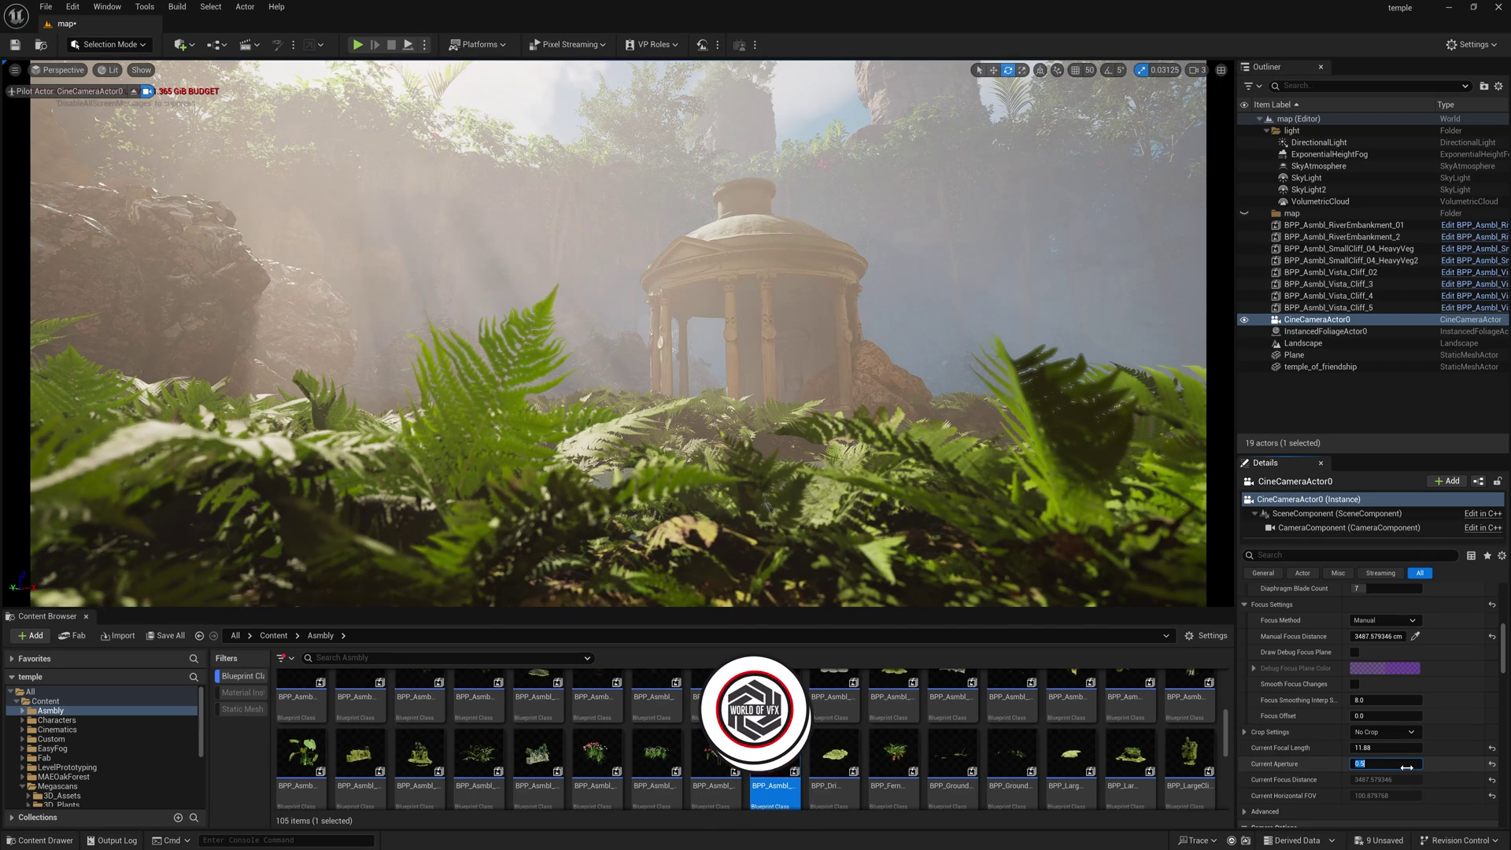
type("0.1")
key("Return")
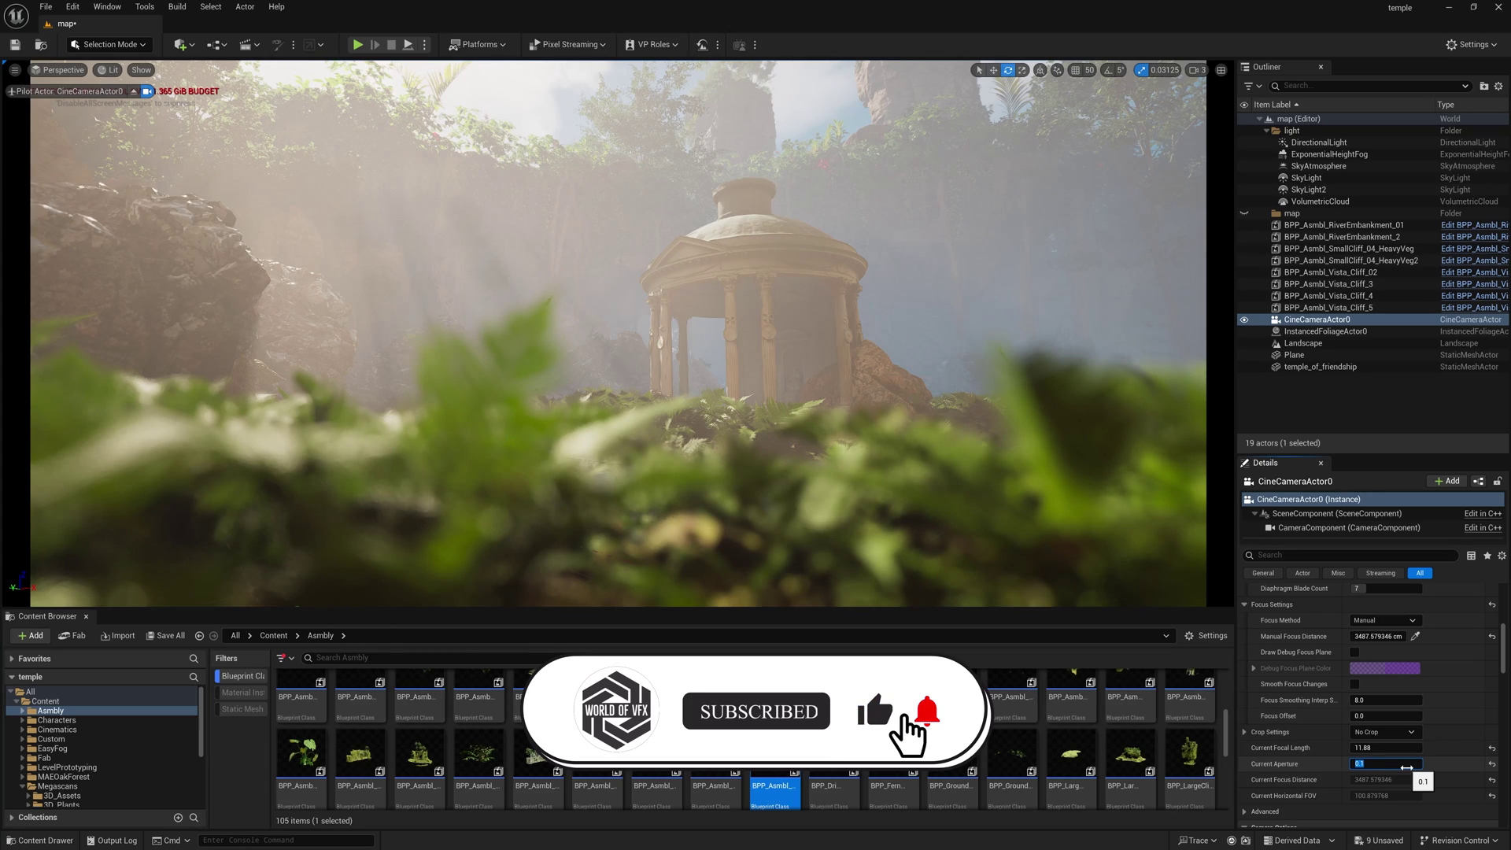
type("0.2")
key("Return")
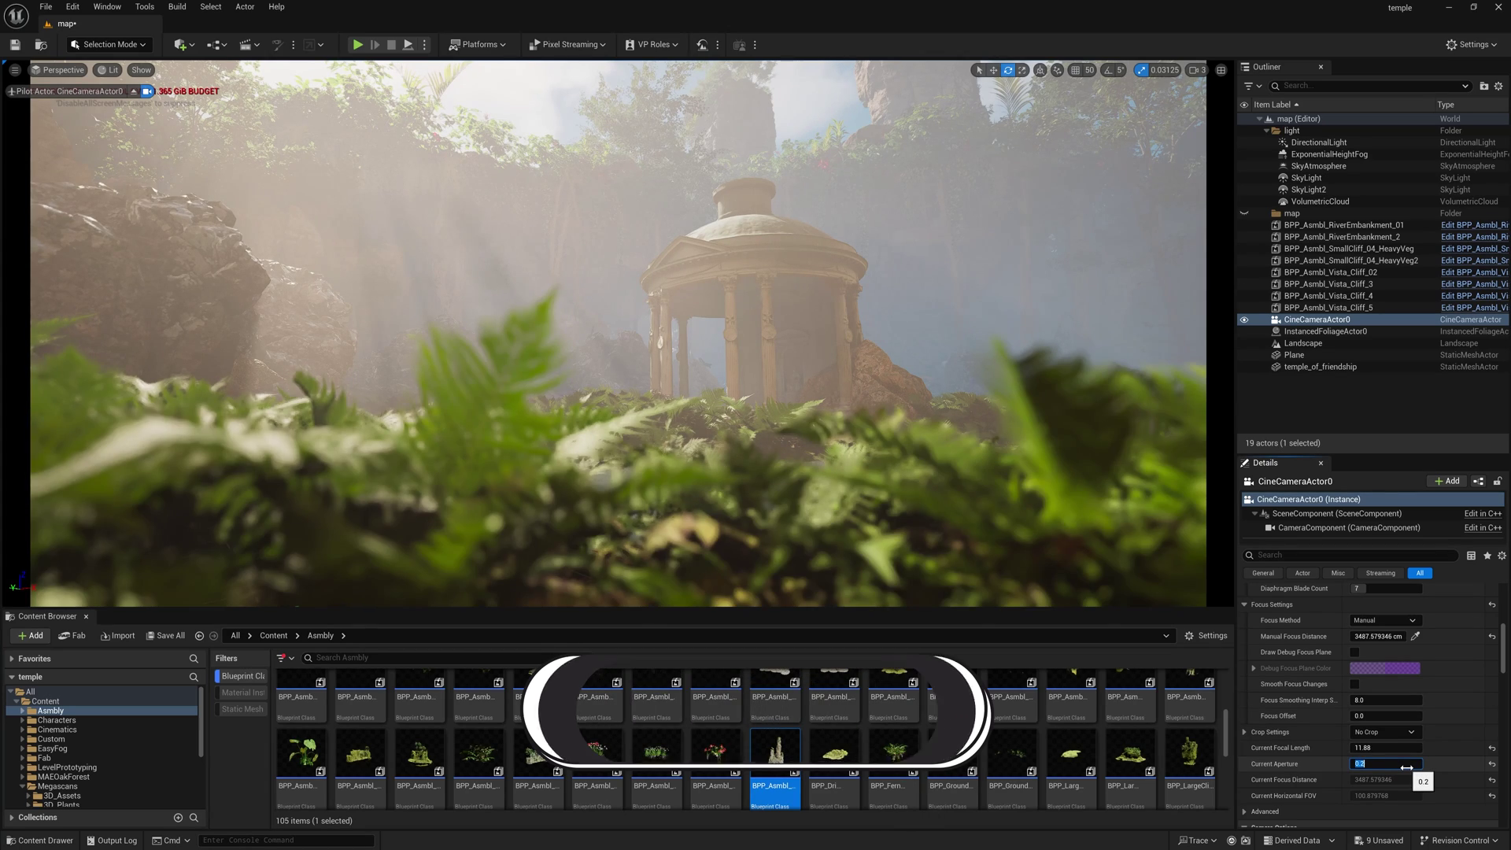
key("Escape")
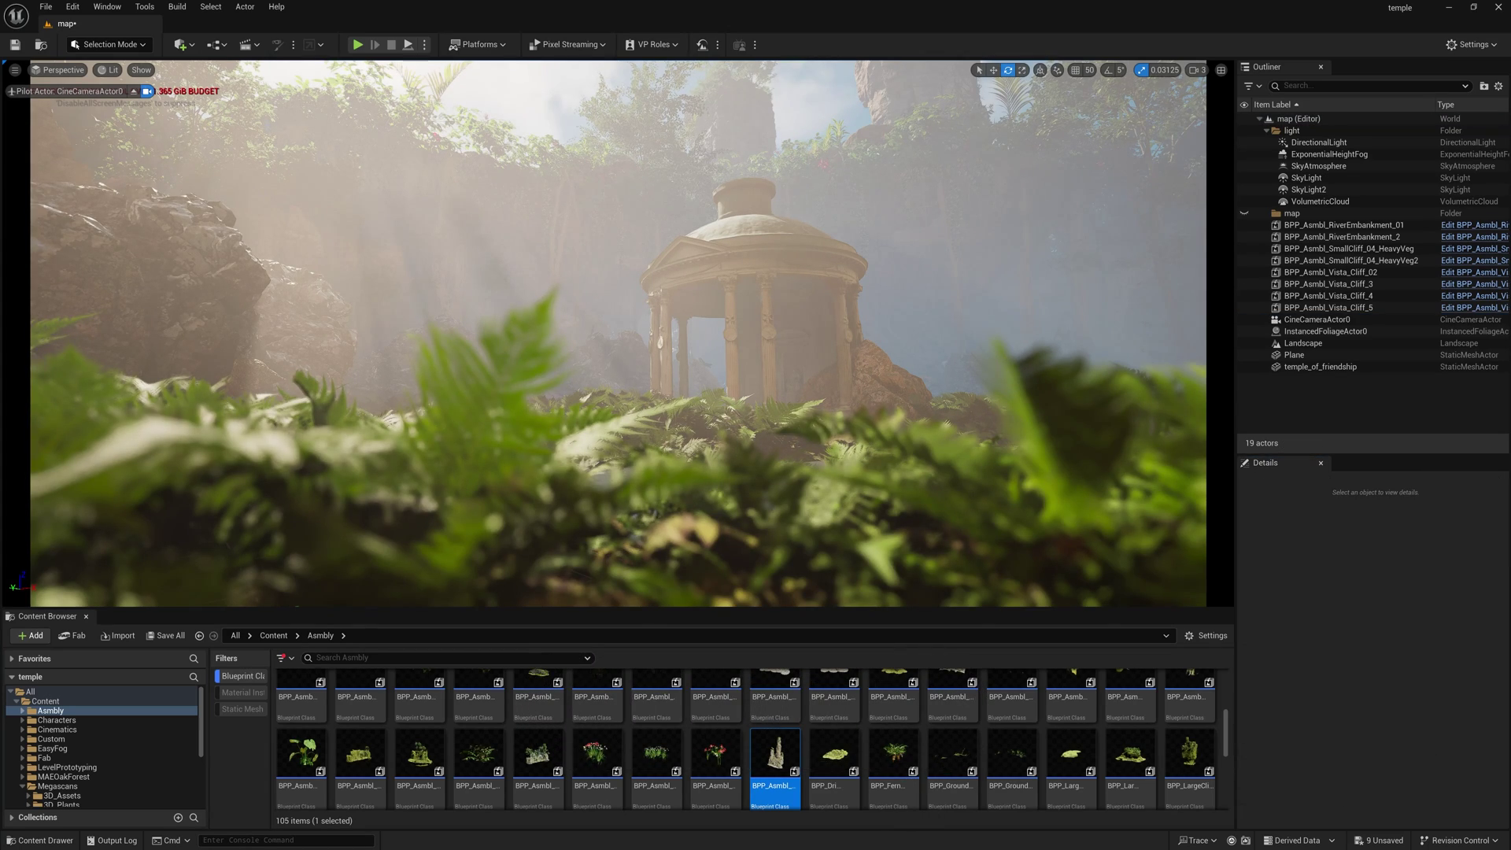
Add a PostProcessVolume to the level and enable its Infinite Extent (Unbound) option.
left_click(177, 47)
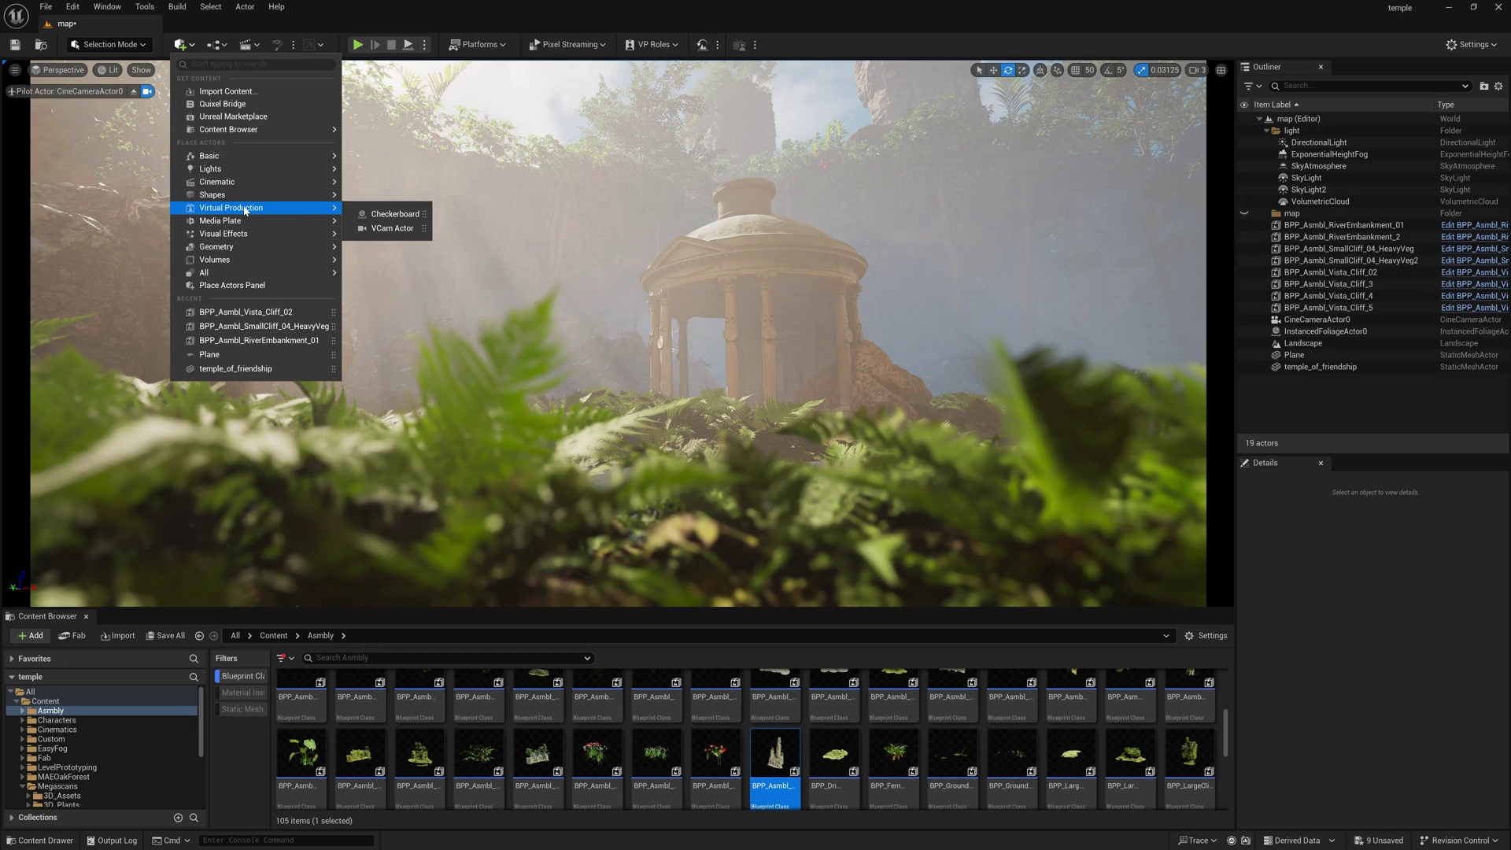
mouse_move(244, 234)
left_click(413, 240)
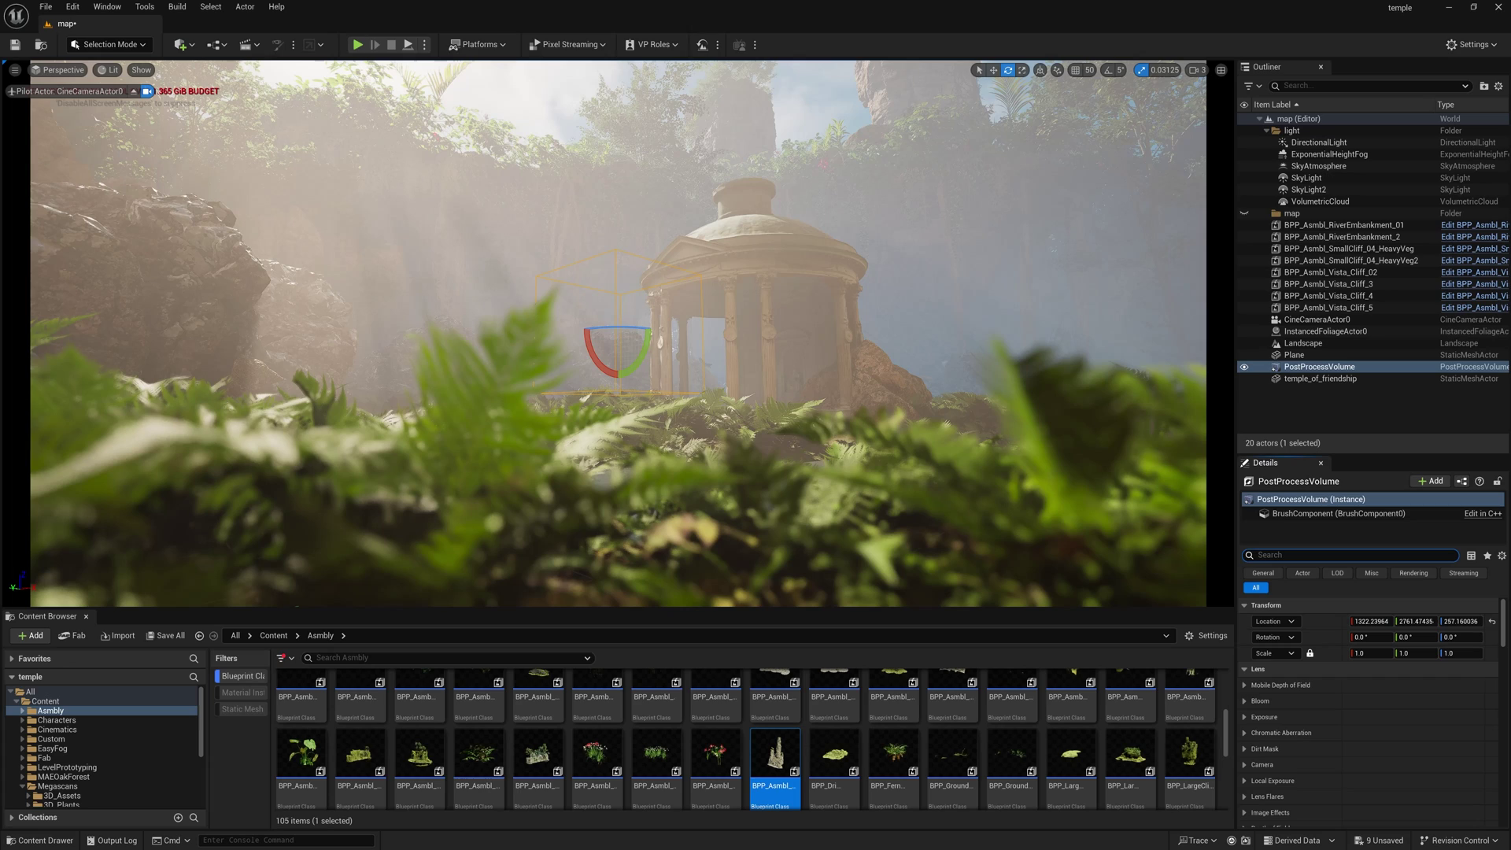
type("inf")
left_click(1359, 669)
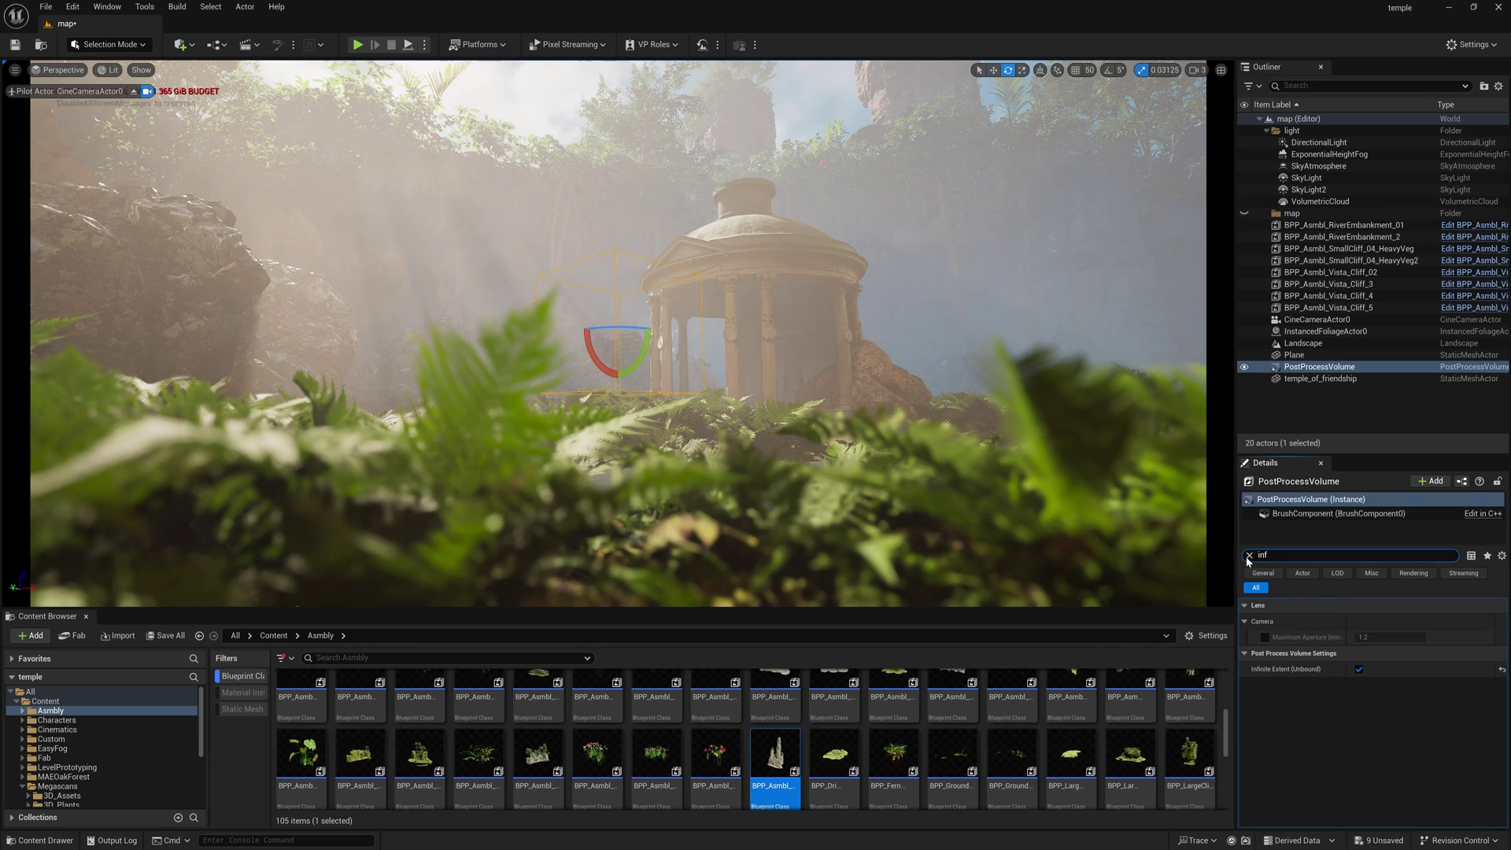
key("BackSpace")
key("BackSpace")
key("BackSpace")
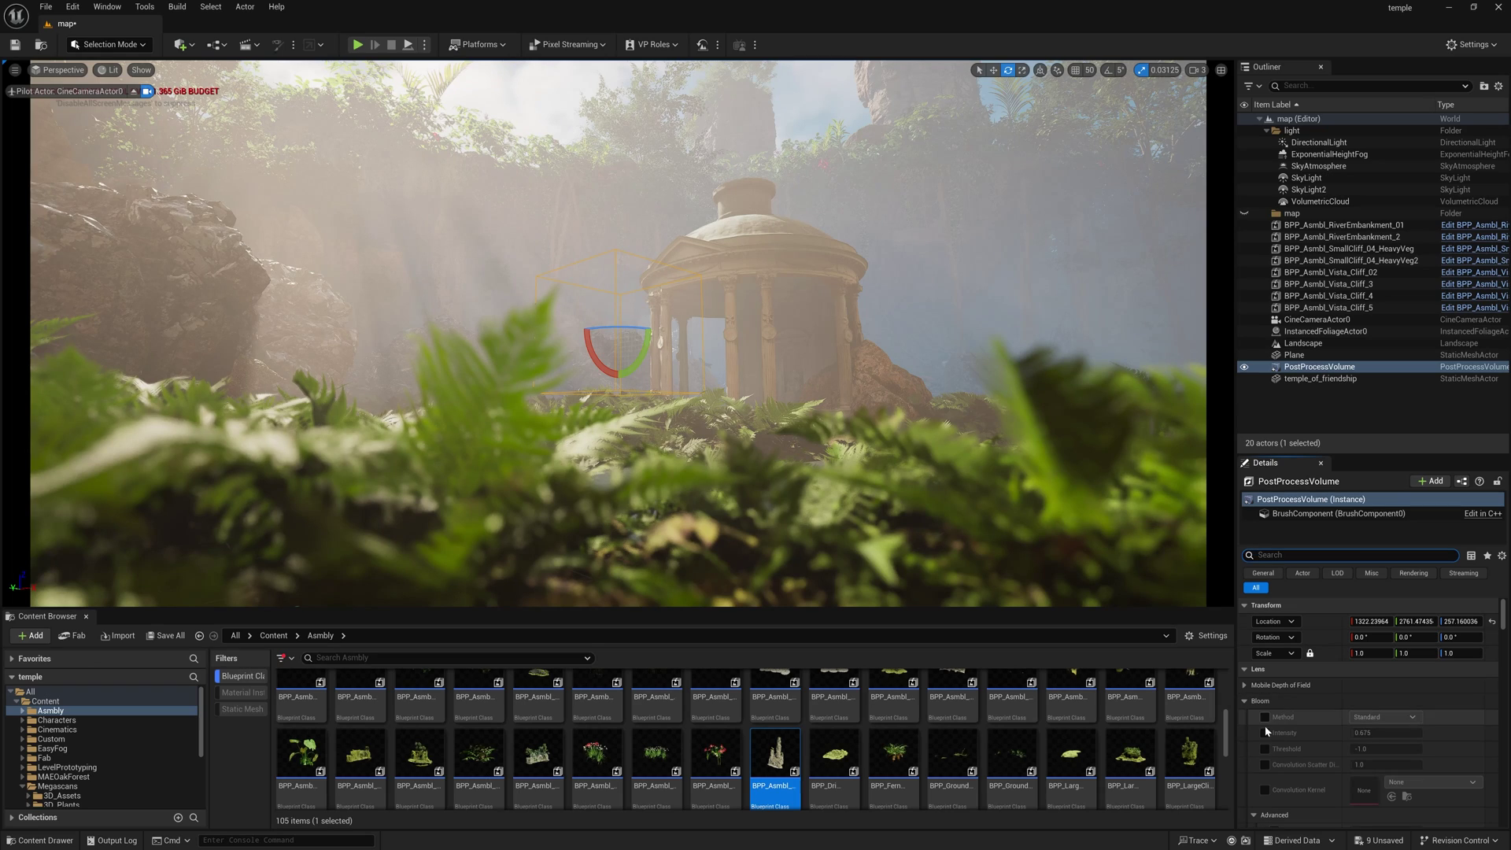
Enable the PostProcessVolume's Bloom Method and Intensity overrides and its Exposure Metering Mode and Exposure Compensation overrides.
left_click(1265, 717)
left_click(1265, 732)
left_click(1251, 703)
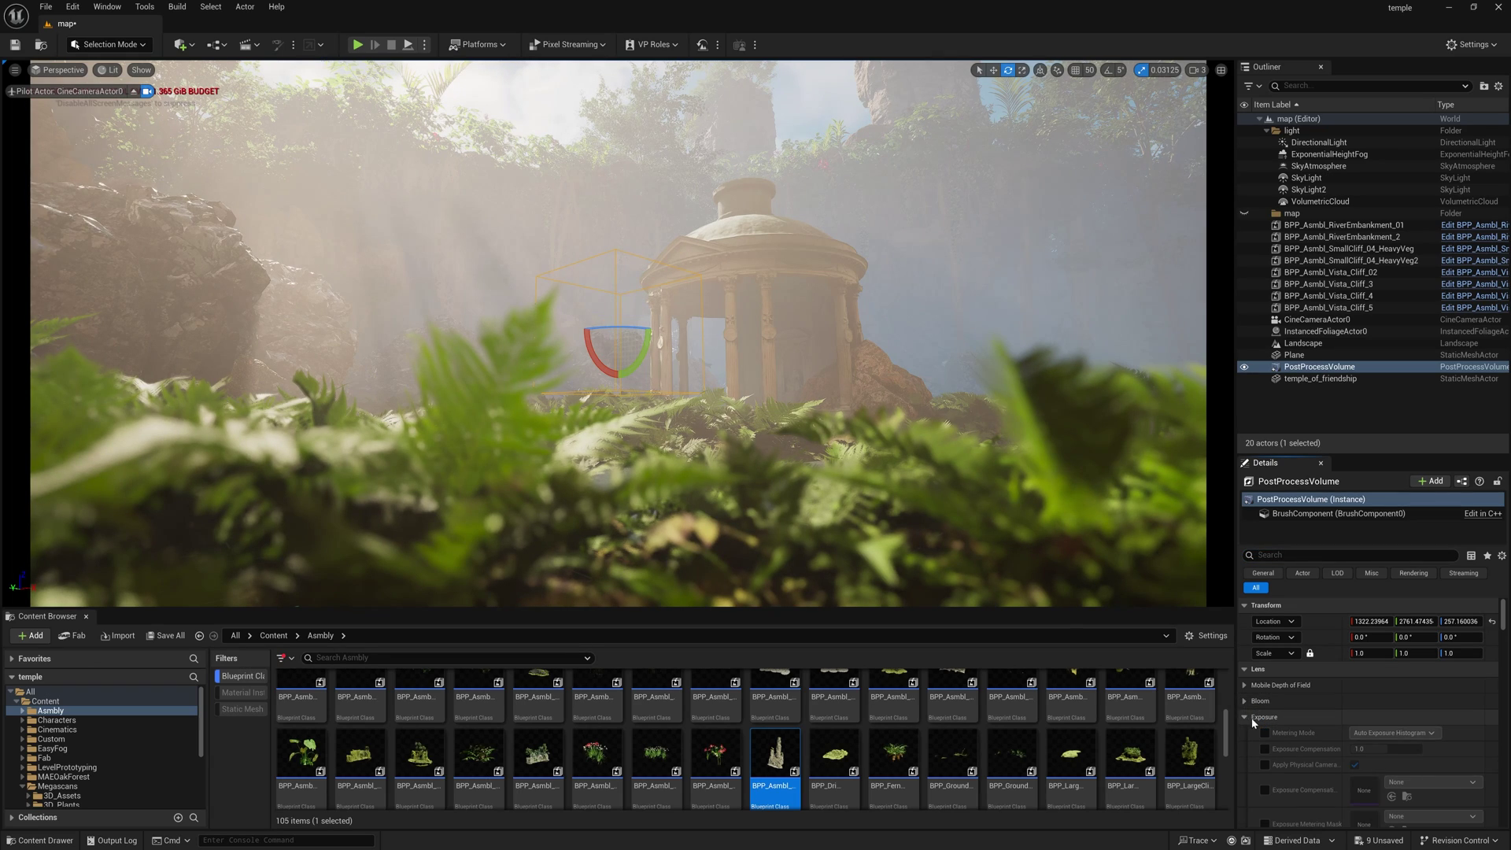
scroll(1261, 718, "down", 1)
left_click(1265, 729)
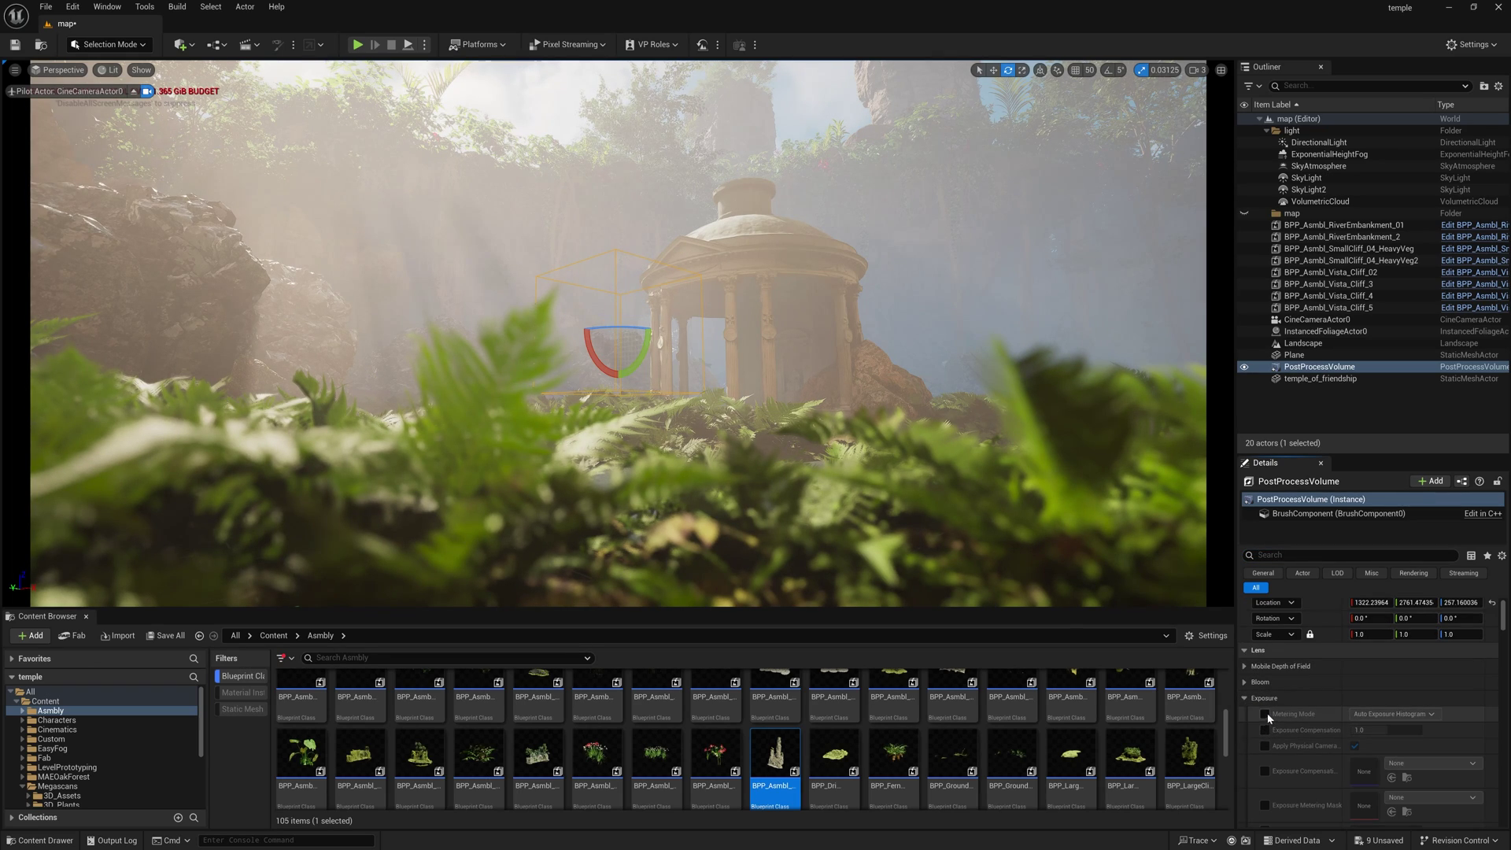
Enable the PostProcessVolume's Min EV100 and Max EV100 exposure overrides and set both to 1.
scroll(1260, 740, "down", 4)
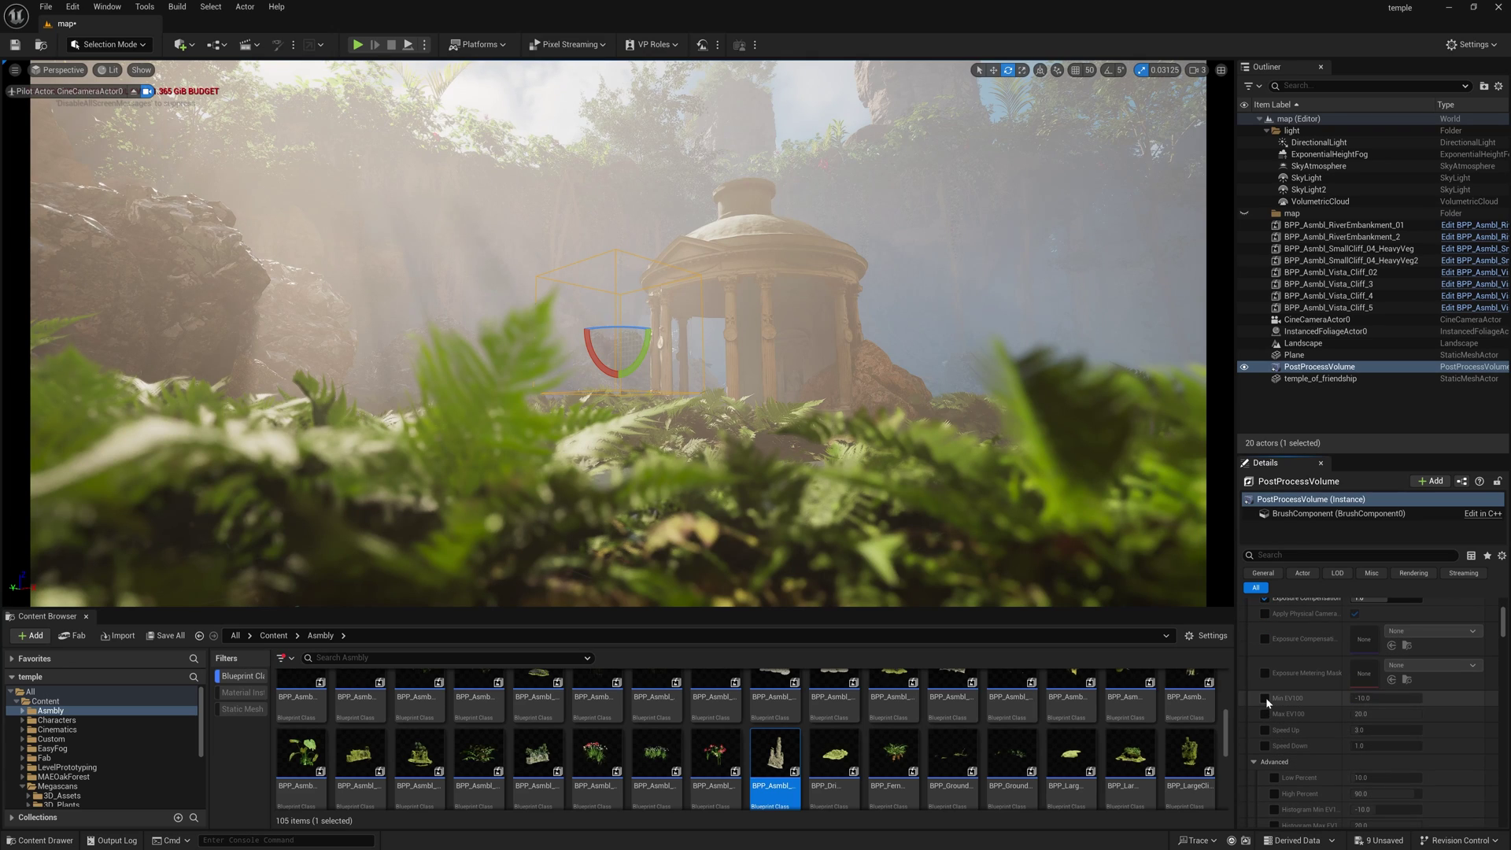
left_click(1265, 698)
left_click(1265, 713)
left_click(1365, 698)
type("1")
left_click(1382, 715)
type("1")
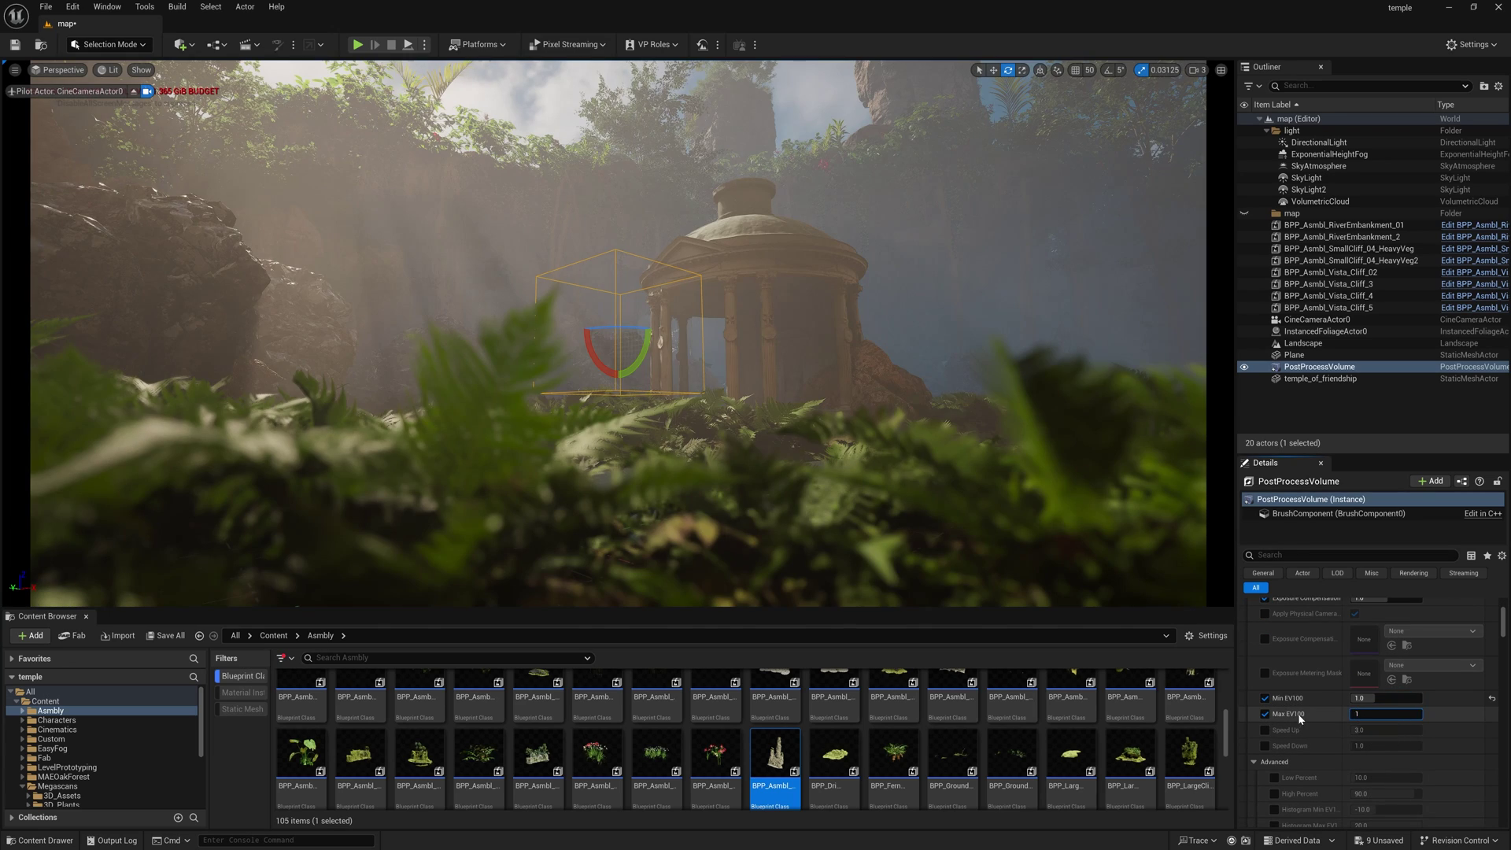
key("Return")
scroll(1273, 707, "up", 4)
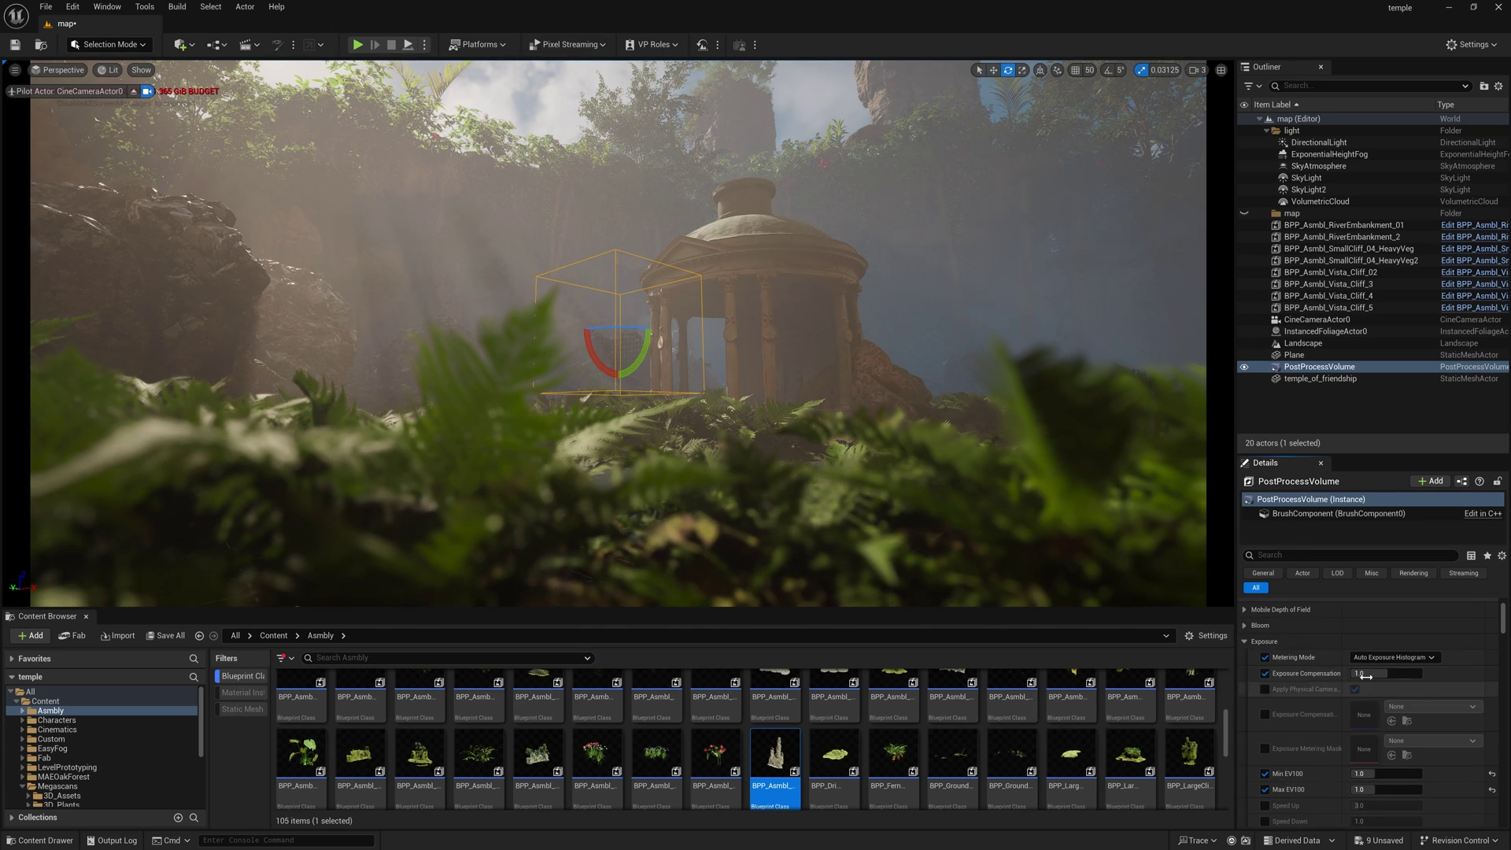
Raise the PostProcessVolume's Exposure Compensation to about 2.76, then enable the global Color Grading Saturation override and lower it to 0.88.
left_click_drag(1376, 673, 1402, 673)
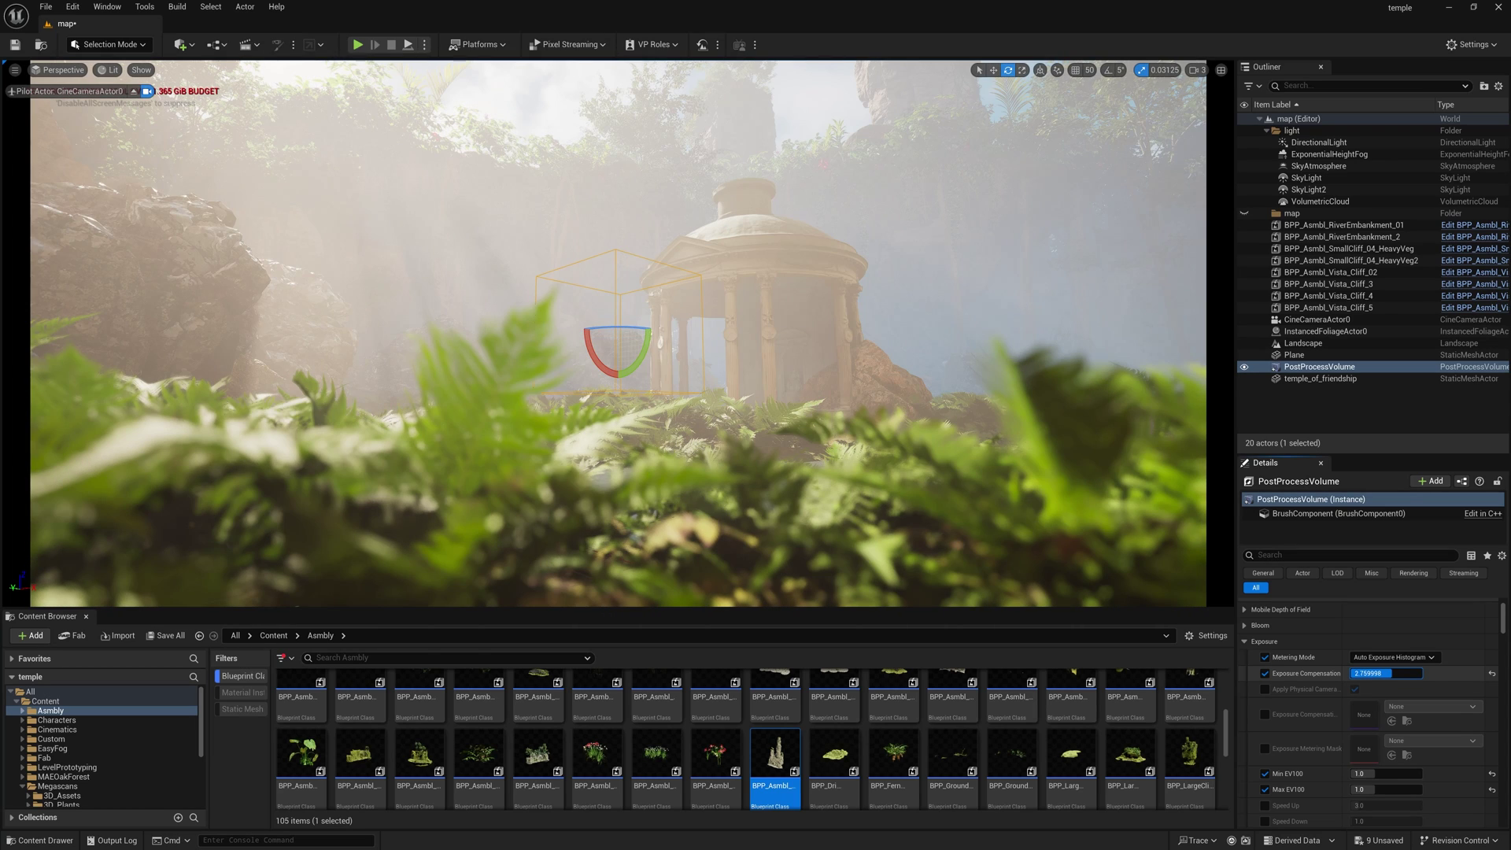
scroll(1333, 721, "down", 10)
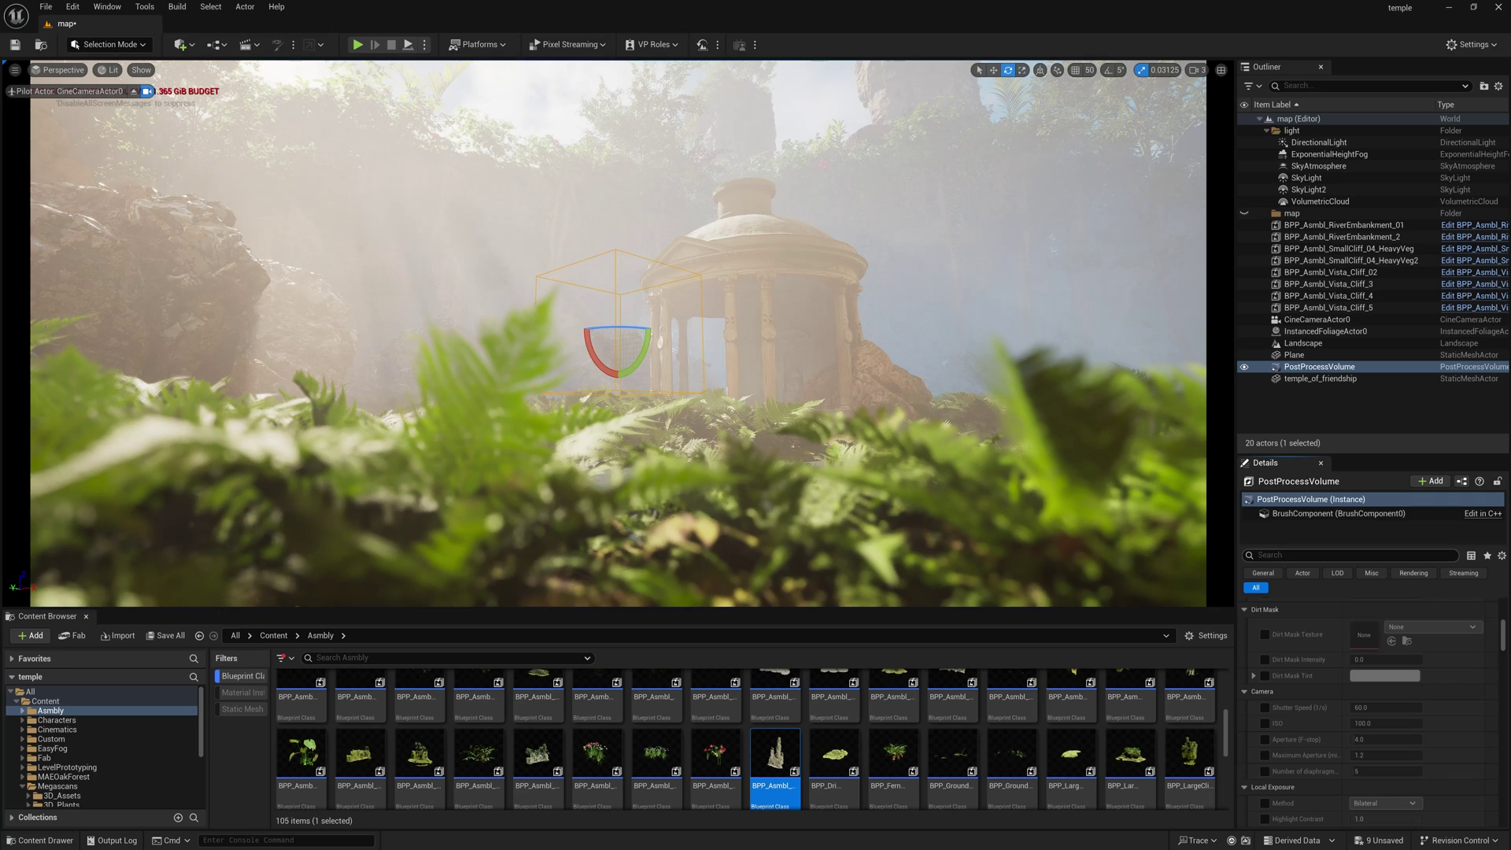
scroll(1275, 747, "down", 10)
scroll(1248, 772, "down", 2)
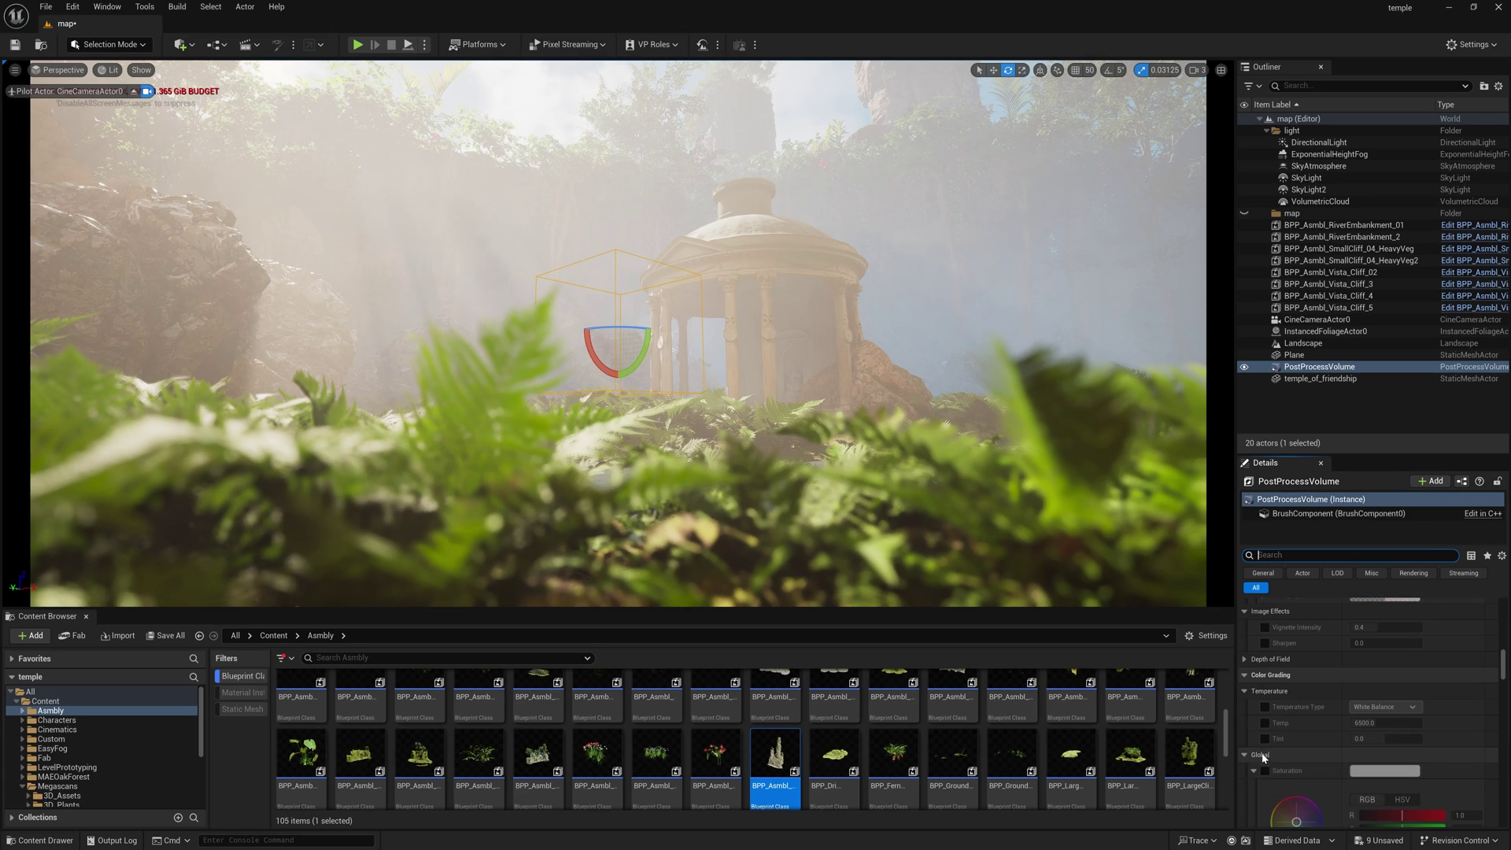
left_click(1254, 695)
left_click(1265, 695)
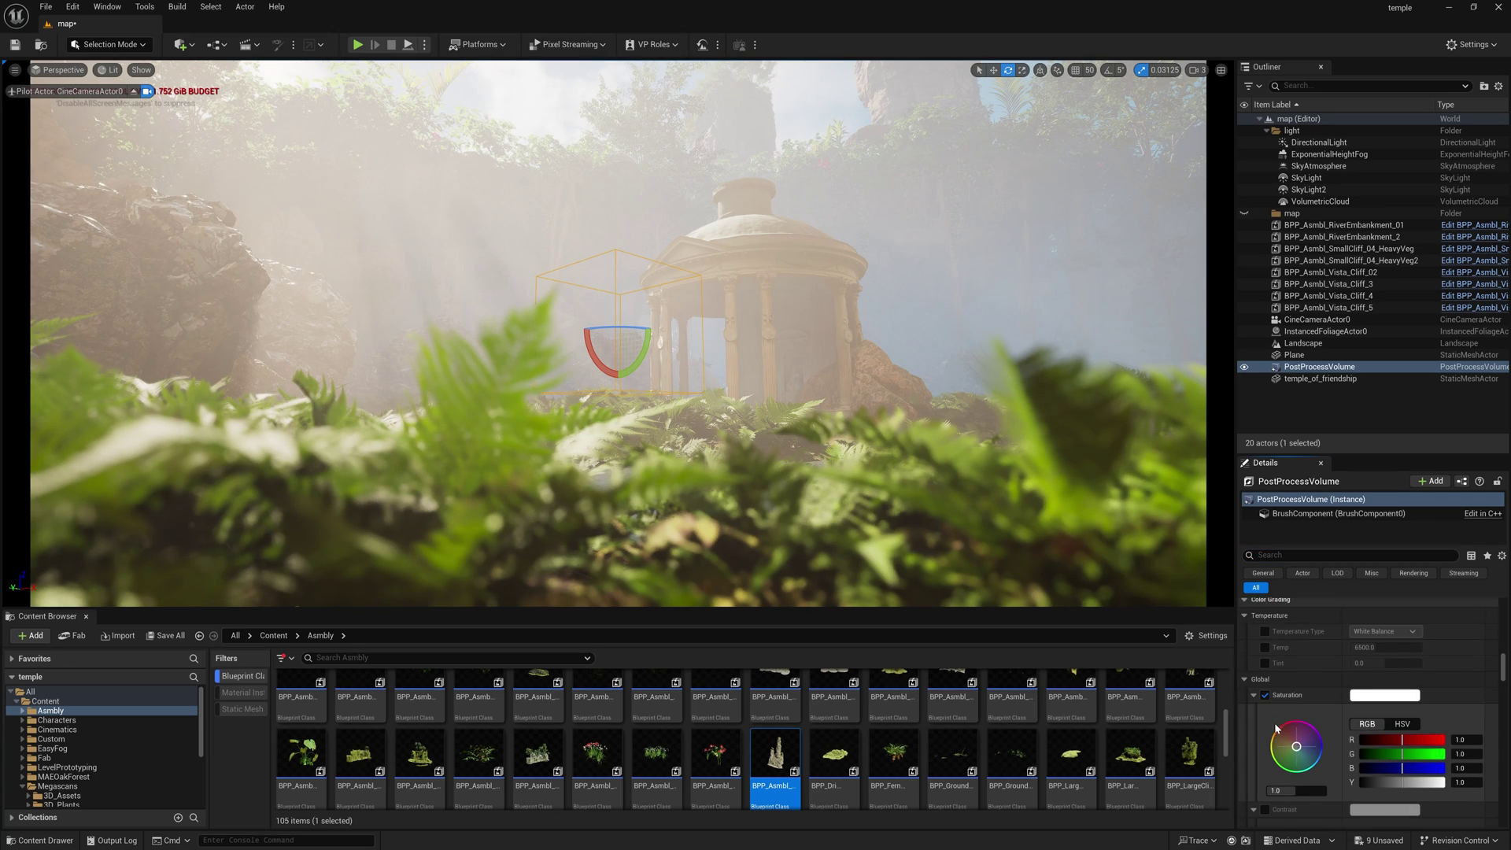
scroll(1295, 744, "down", 1)
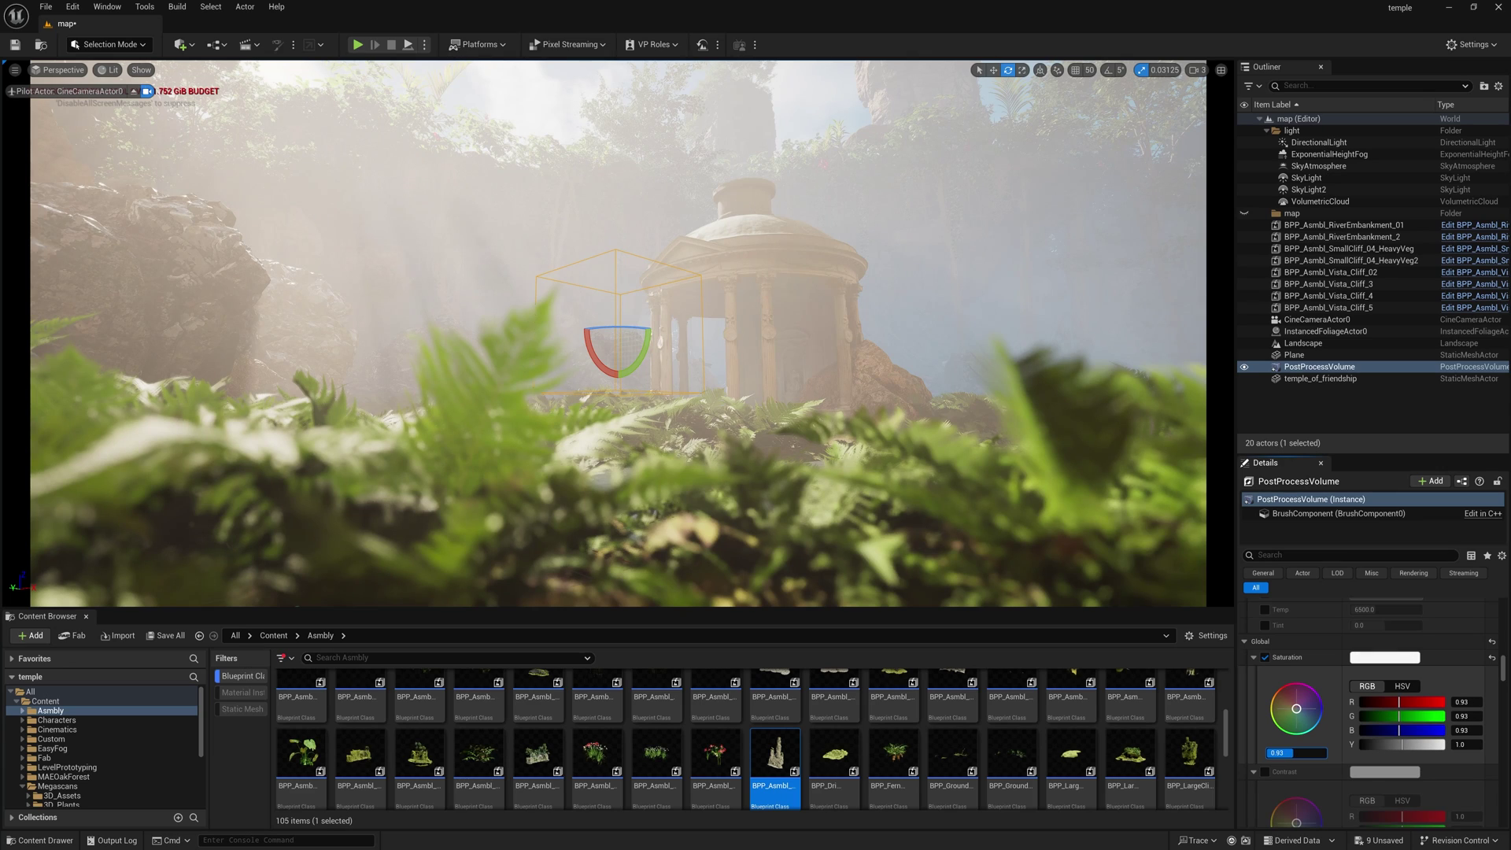
scroll(1271, 762, "down", 2)
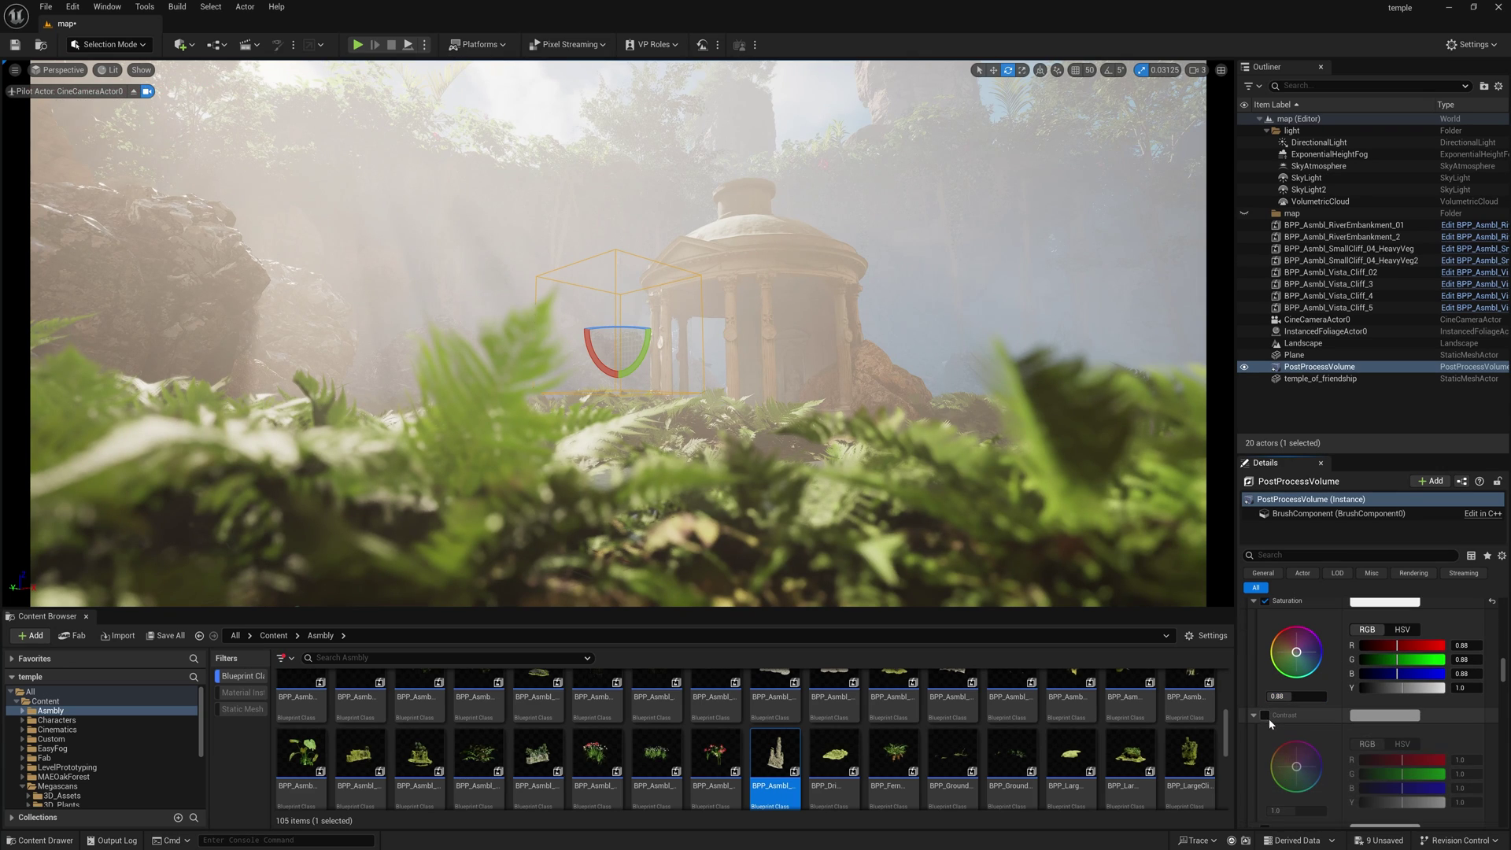
Enable the global Color Grading Contrast override at 1.23 and reduce Exposure Compensation to about 2.12.
left_click(1265, 714)
left_click_drag(1291, 810, 1301, 810)
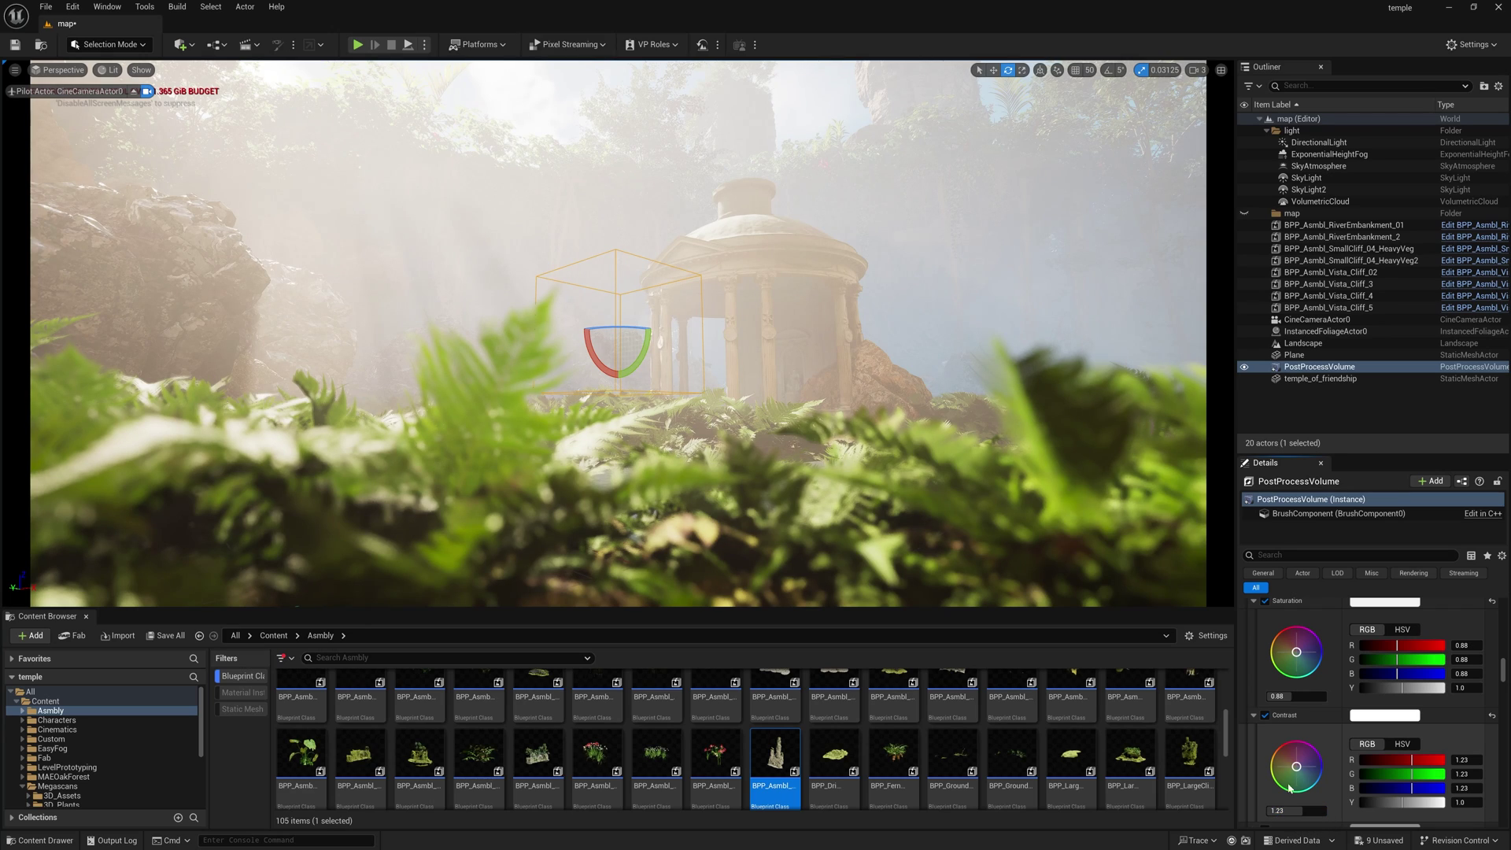
scroll(1283, 748, "up", 10)
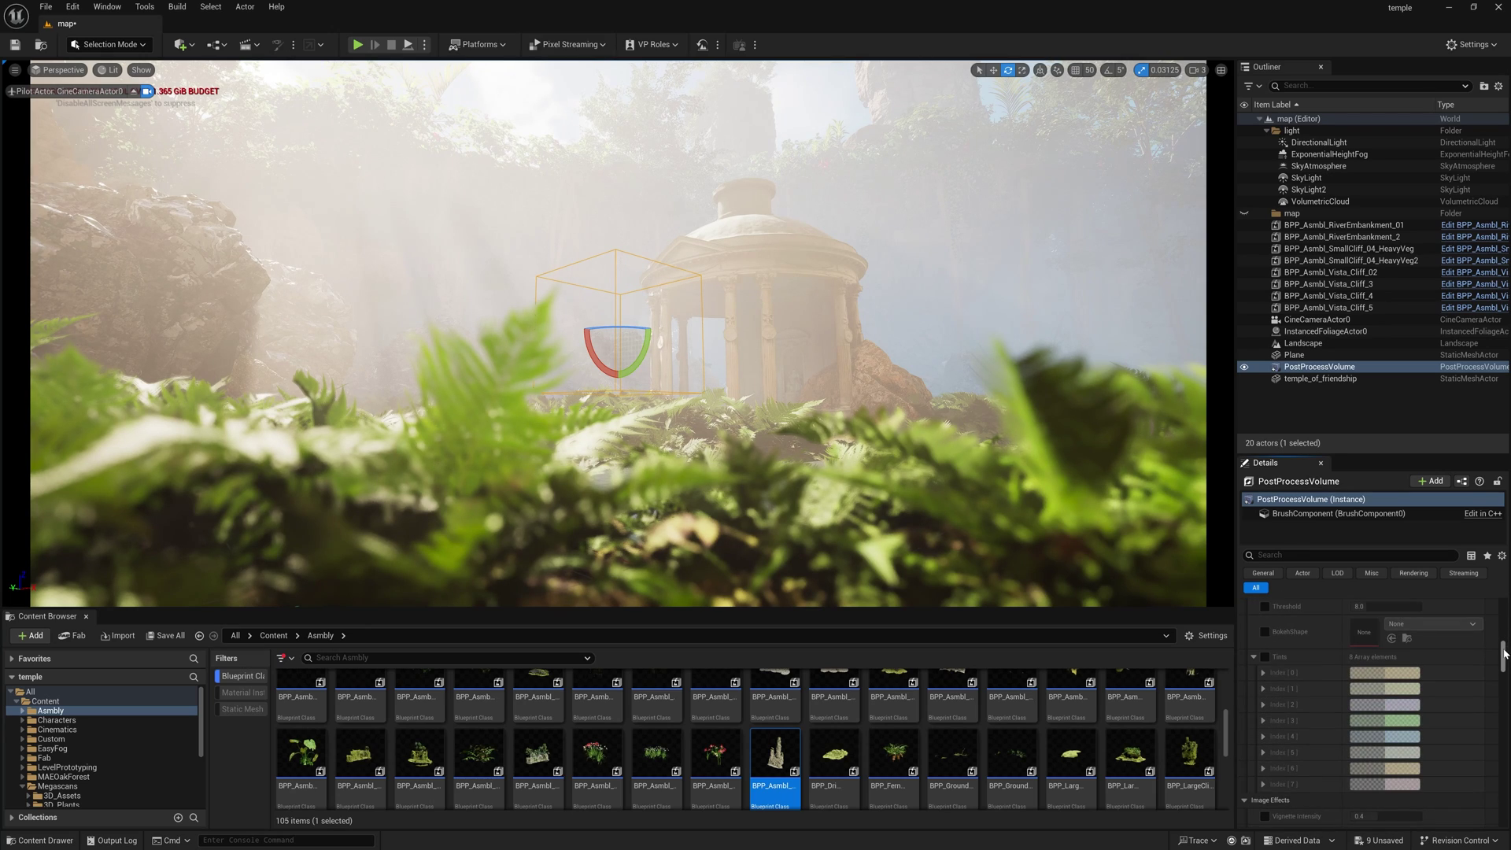
left_click_drag(1504, 653, 1500, 616)
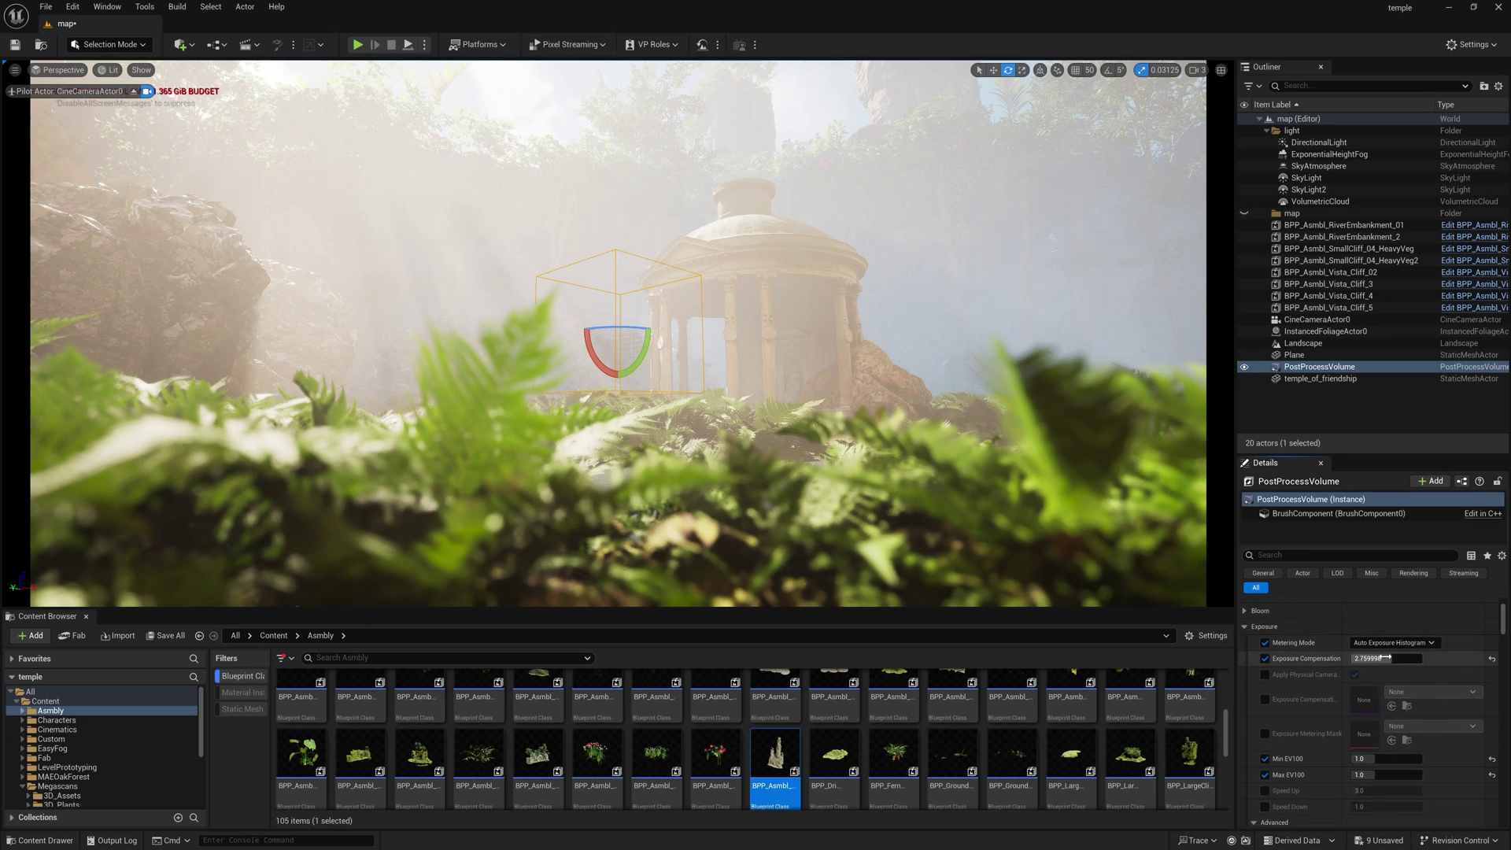
left_click_drag(1385, 658, 1379, 658)
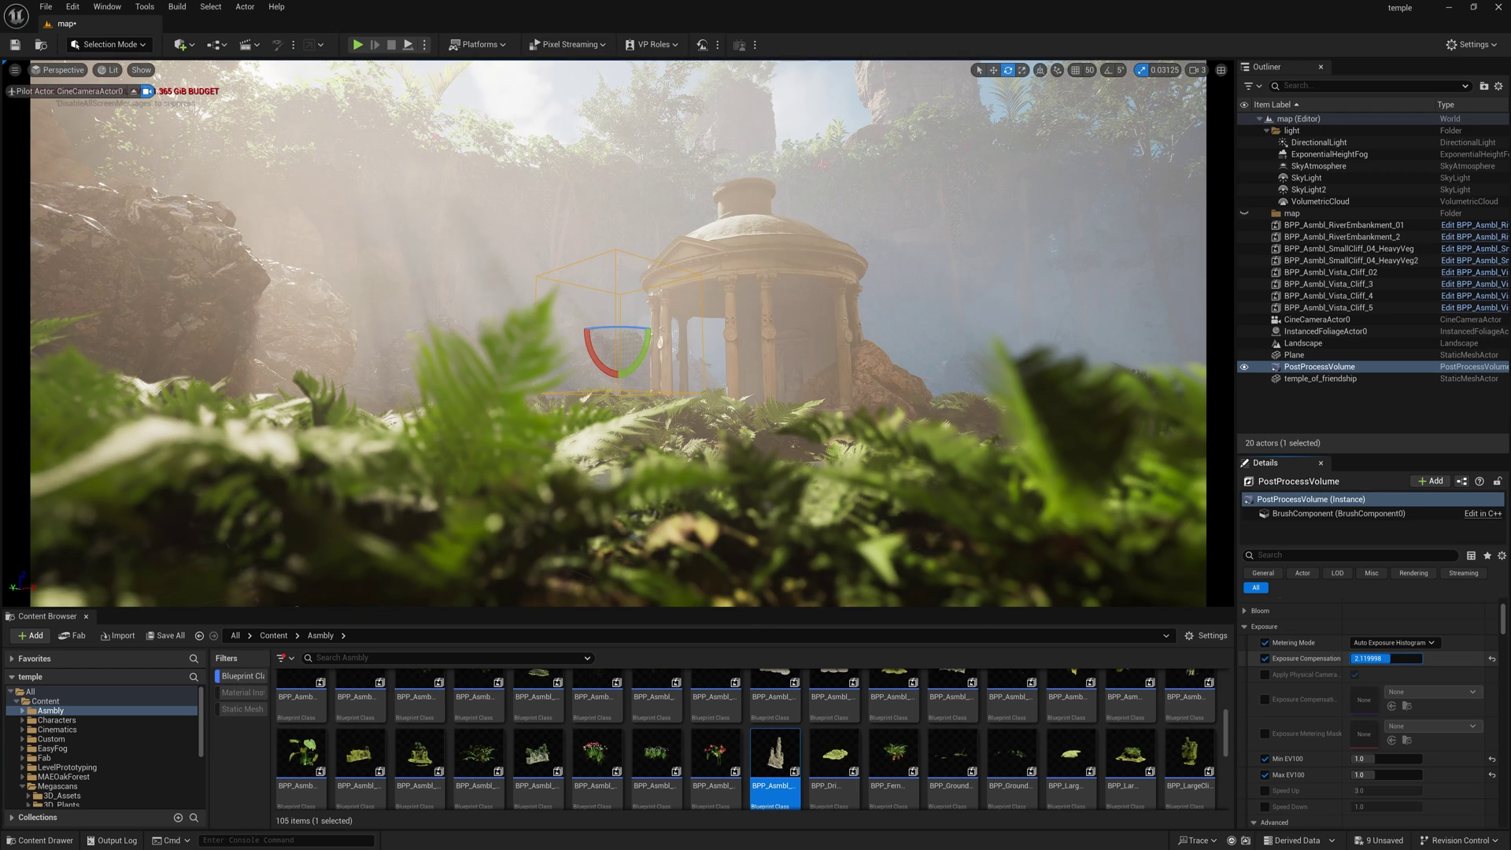
Enable the Midtones Contrast and Gain overrides, tint Gain to R 0.89, G 0.864, B 0.811, and raise the Midtones Contrast.
scroll(1268, 643, "down", 10)
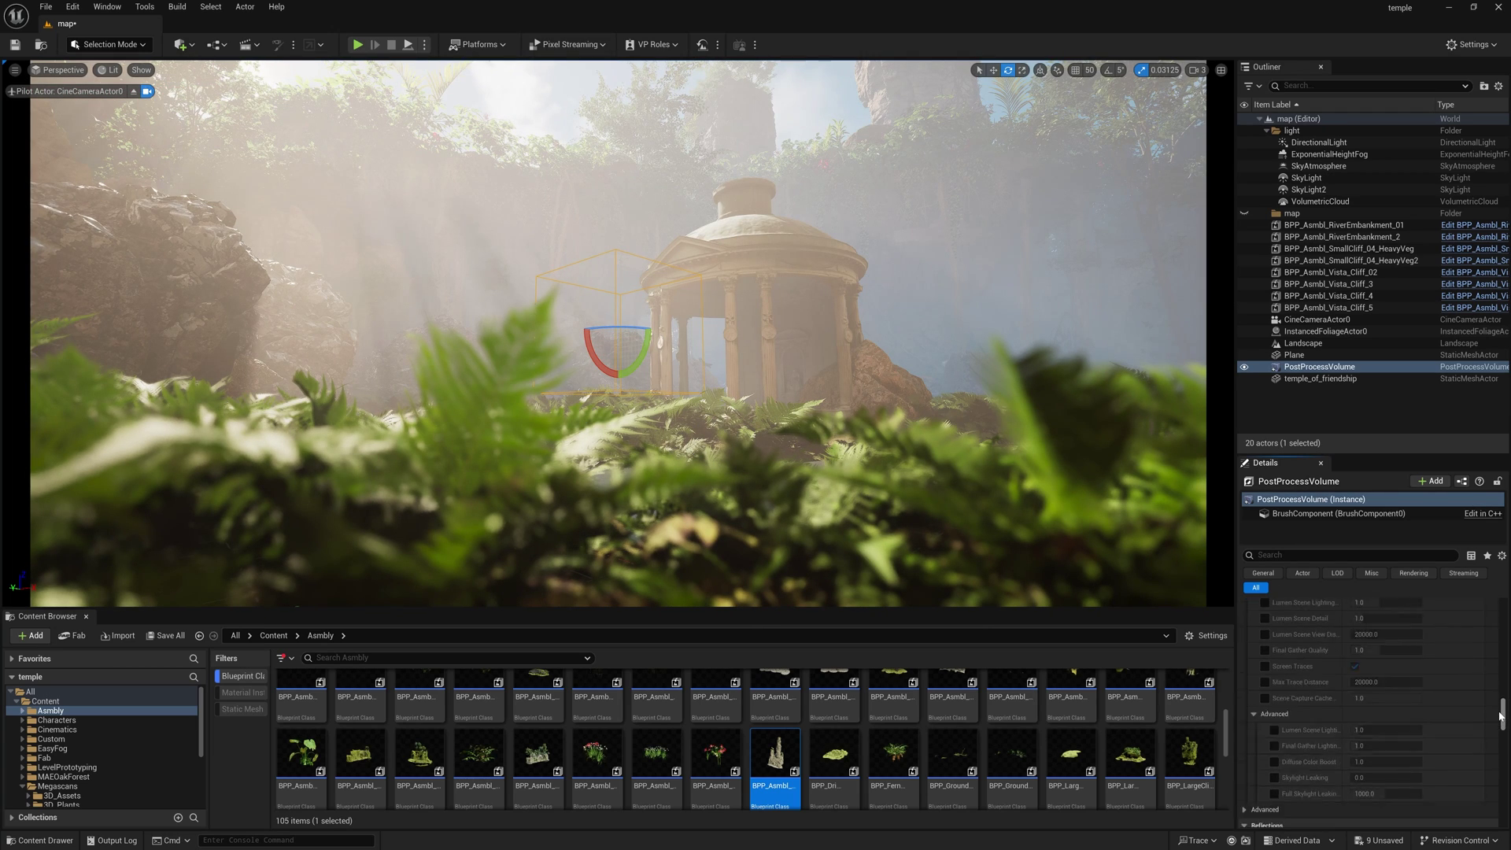
left_click(1265, 640)
left_click(1297, 693)
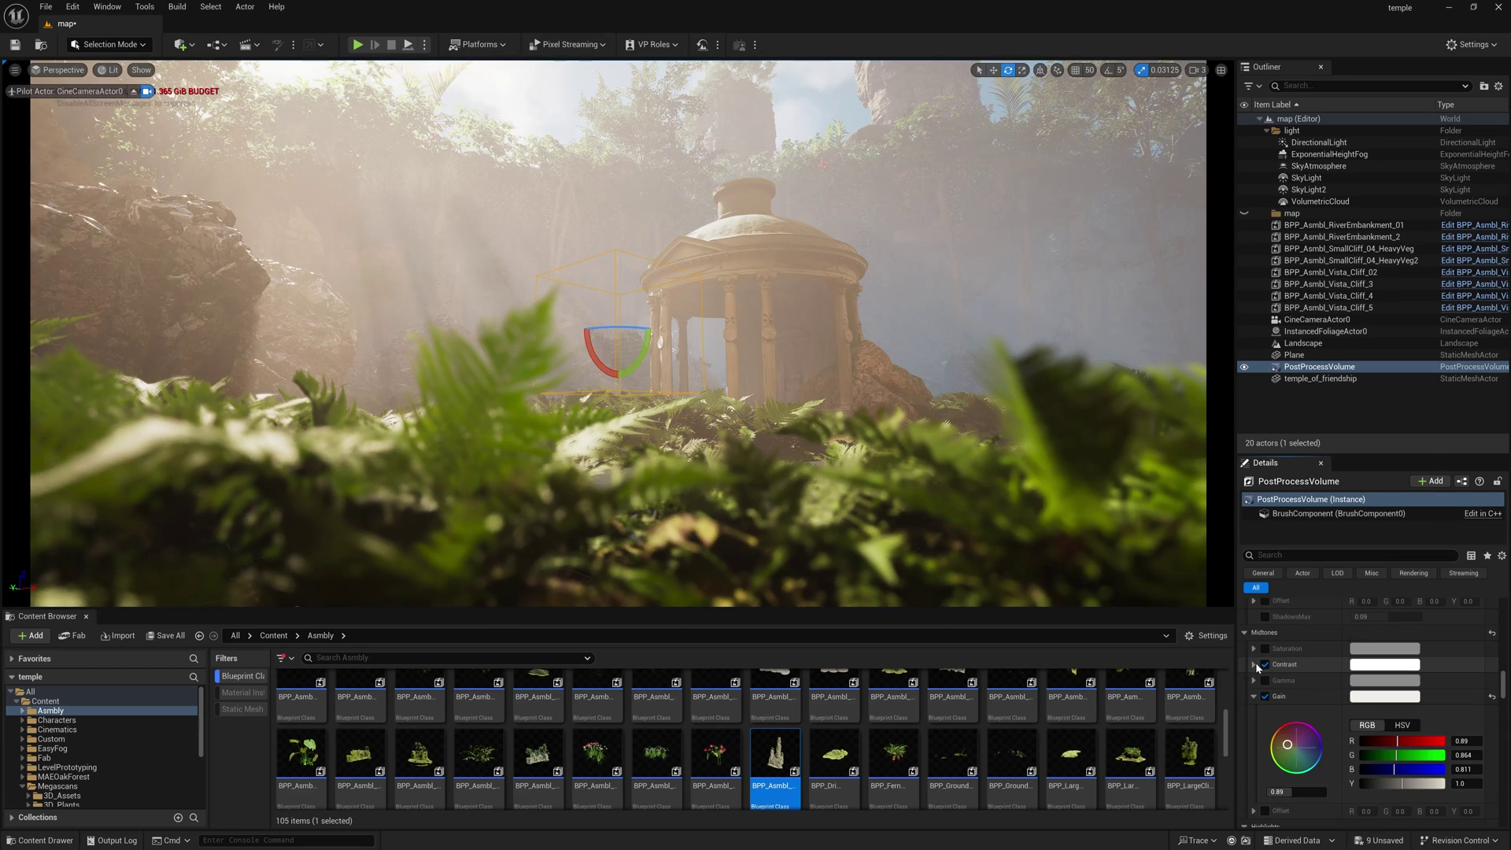
left_click(1255, 665)
left_click_drag(1296, 760, 1311, 759)
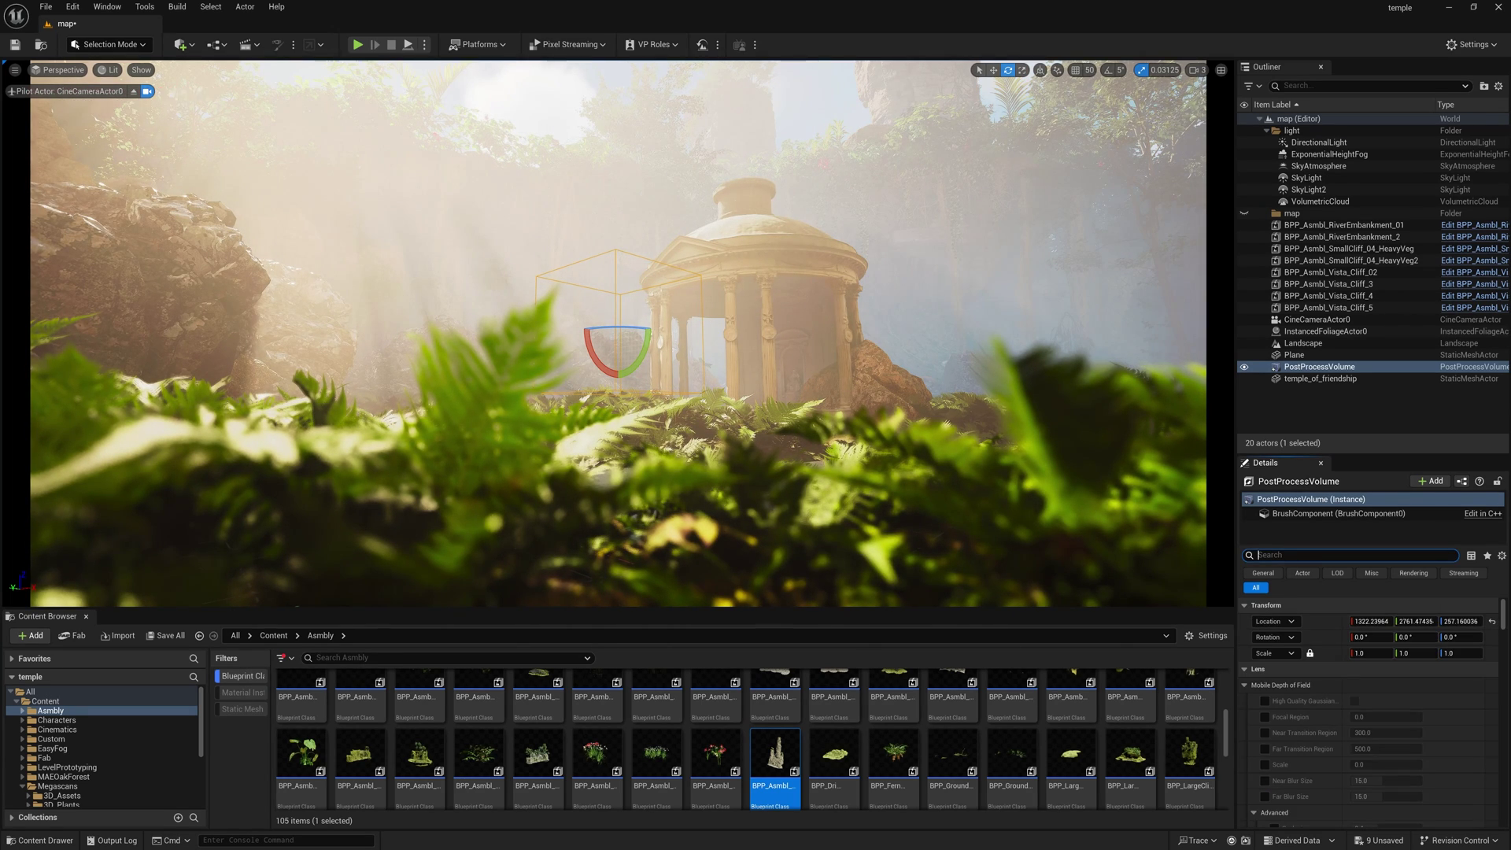
Find the vignette settings, enable the Vignette Size and Vignette Intensity overrides, and raise Vignette Intensity to about 0.76 and slightly beyond.
type("vig")
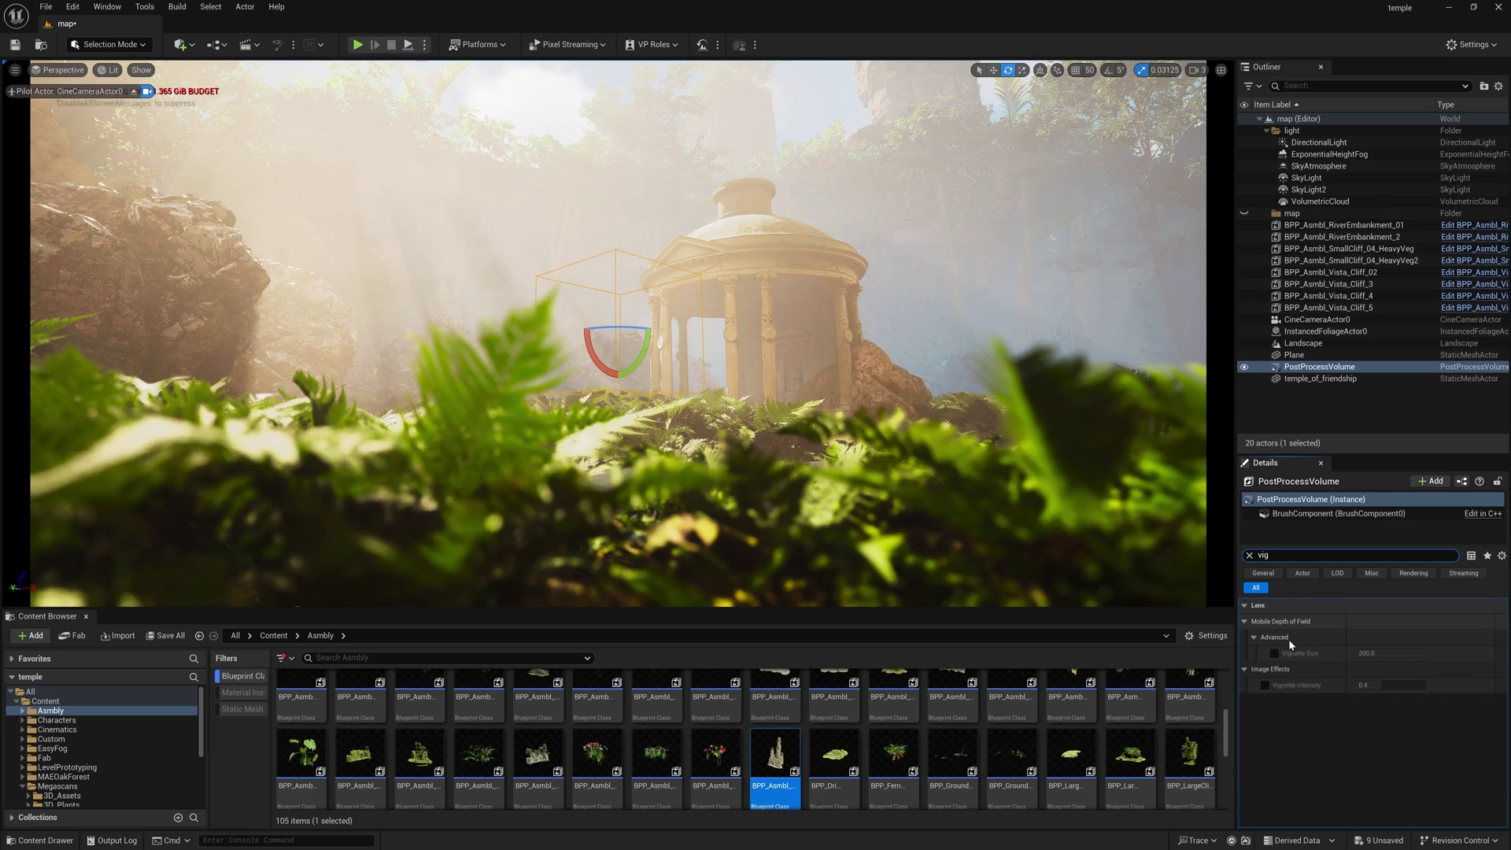
left_click(1273, 654)
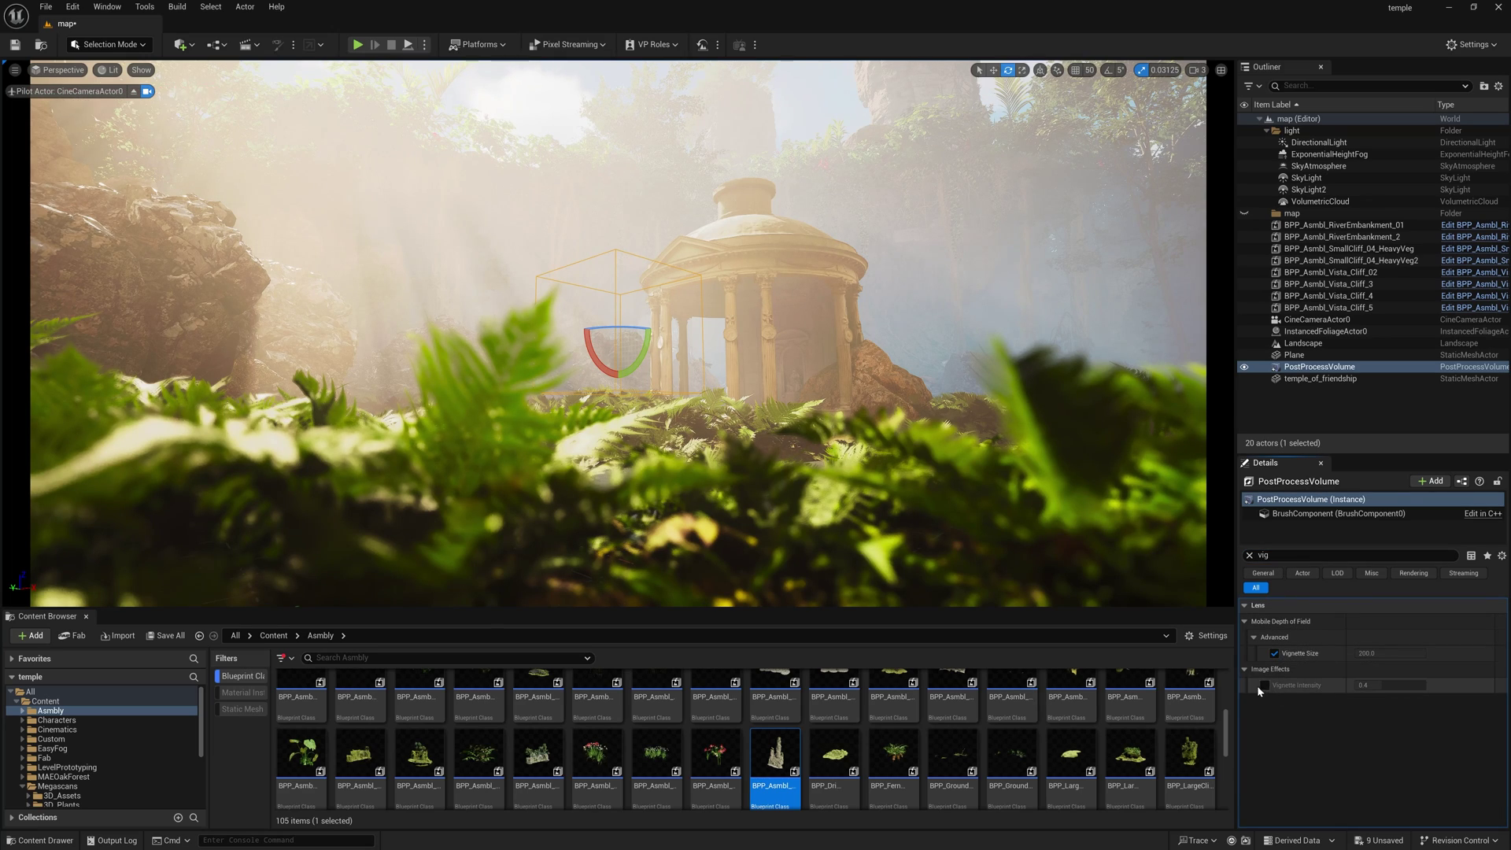
left_click(1265, 686)
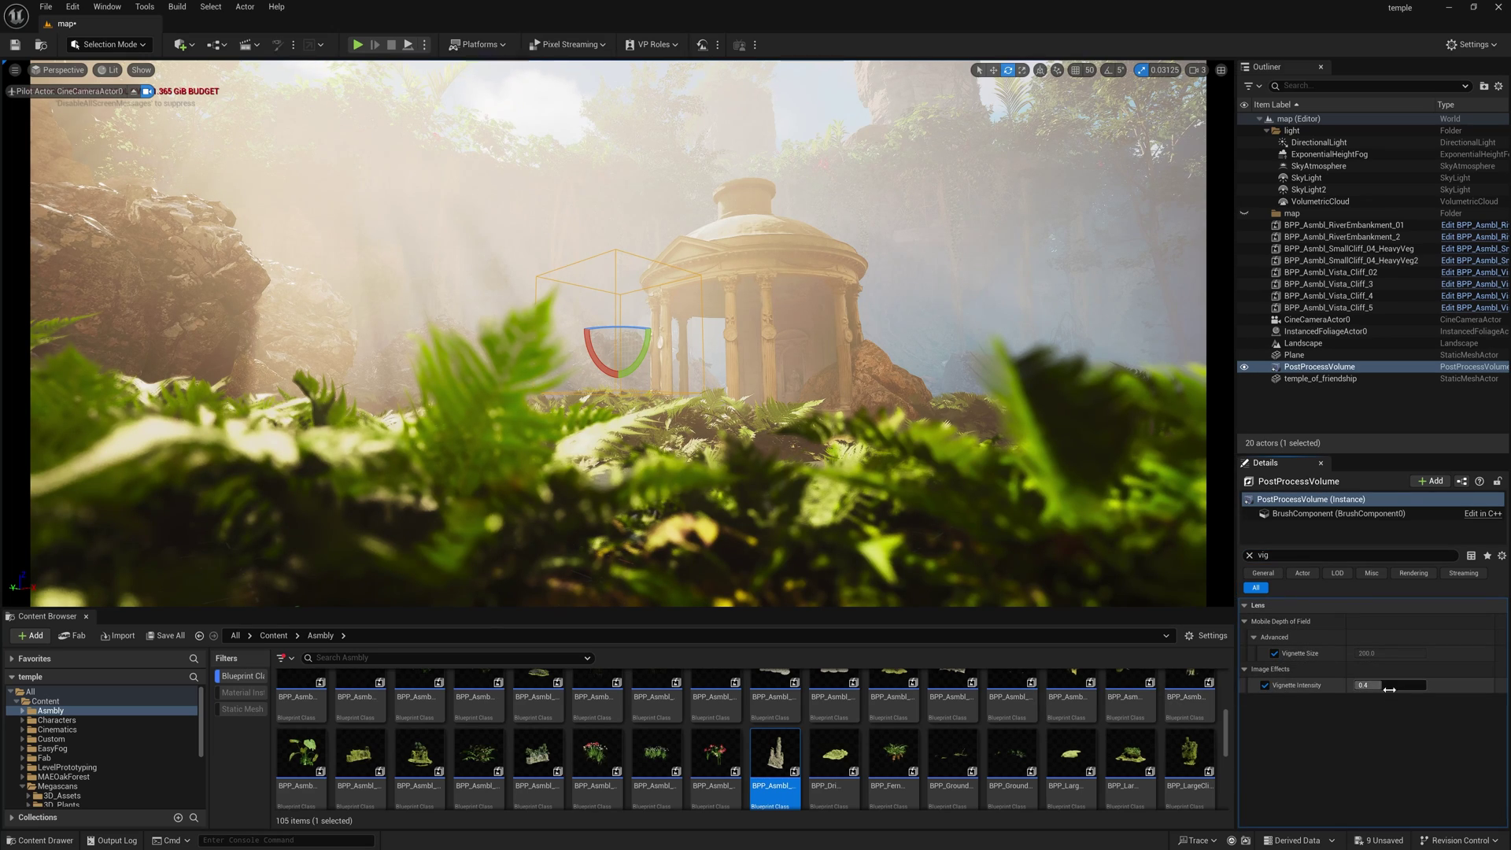
left_click_drag(1389, 686, 1409, 685)
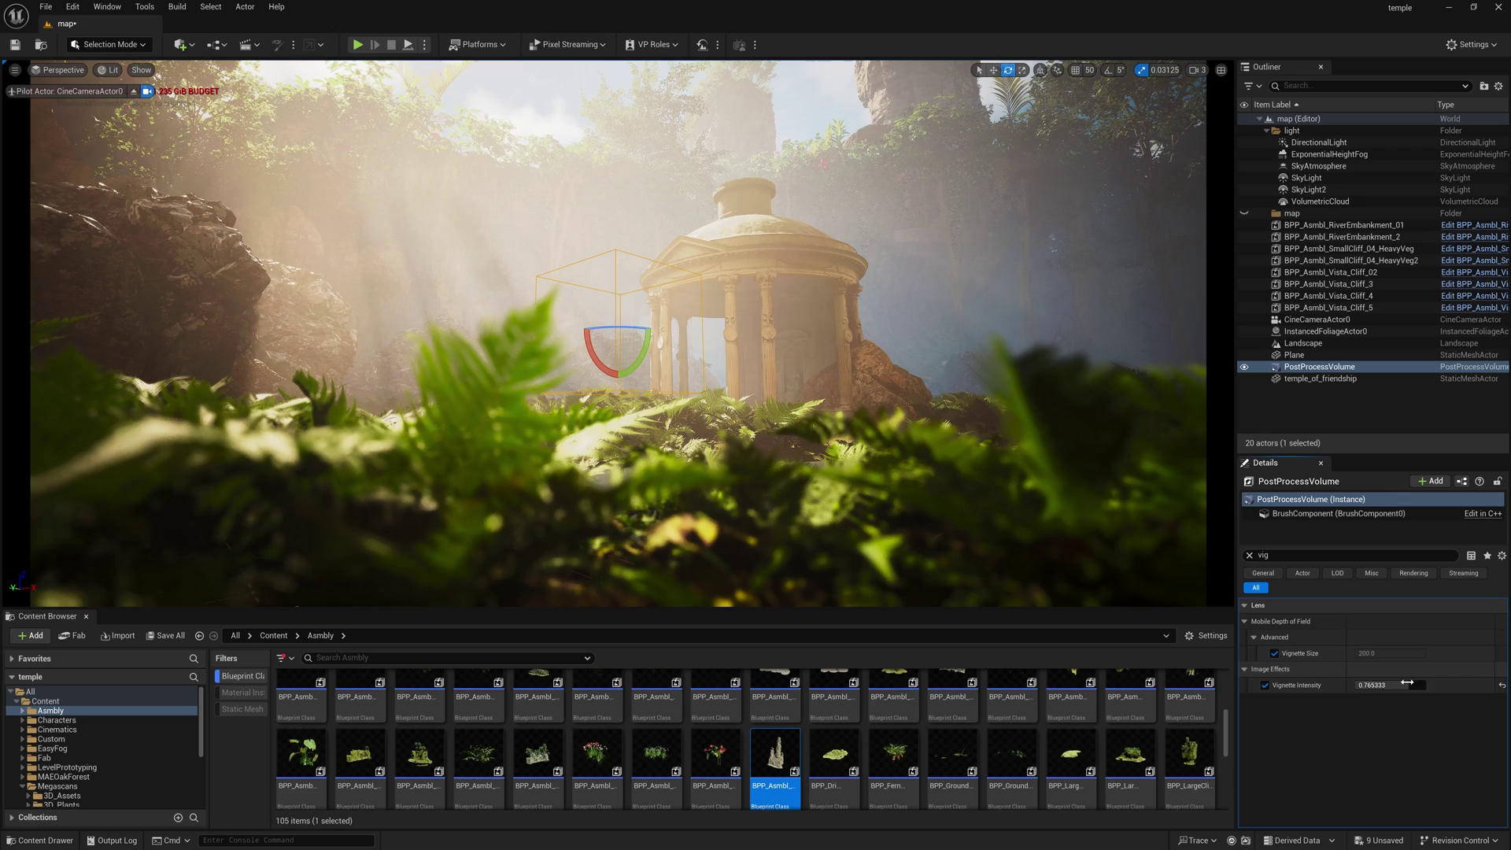
left_click_drag(1409, 685, 1416, 685)
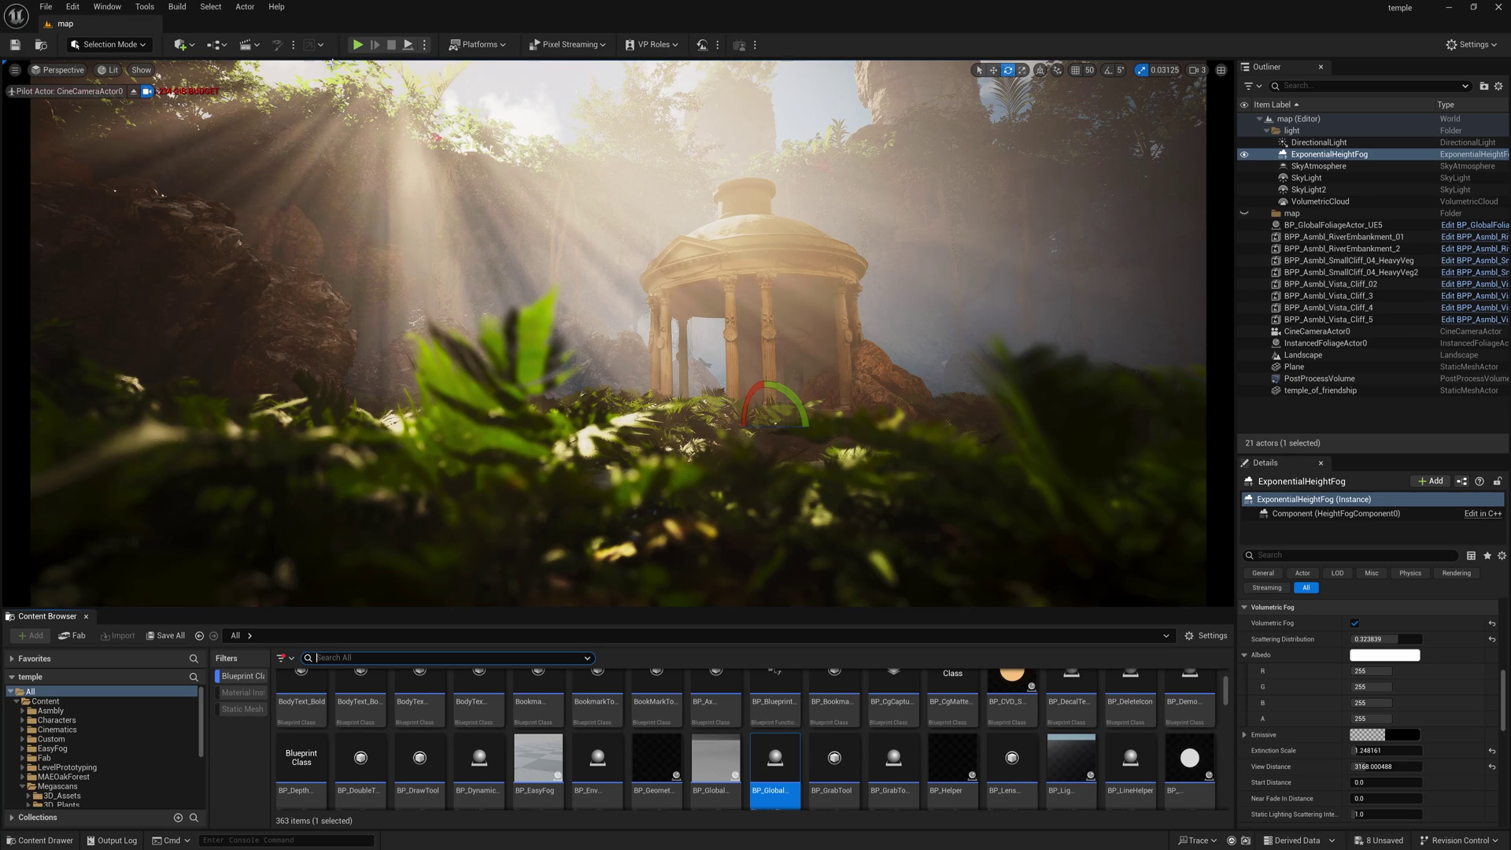
Add a Level Sequence named NewLevelSequence, saved in the tut folder, and add CineCameraActor0 to its tracks.
left_click(245, 44)
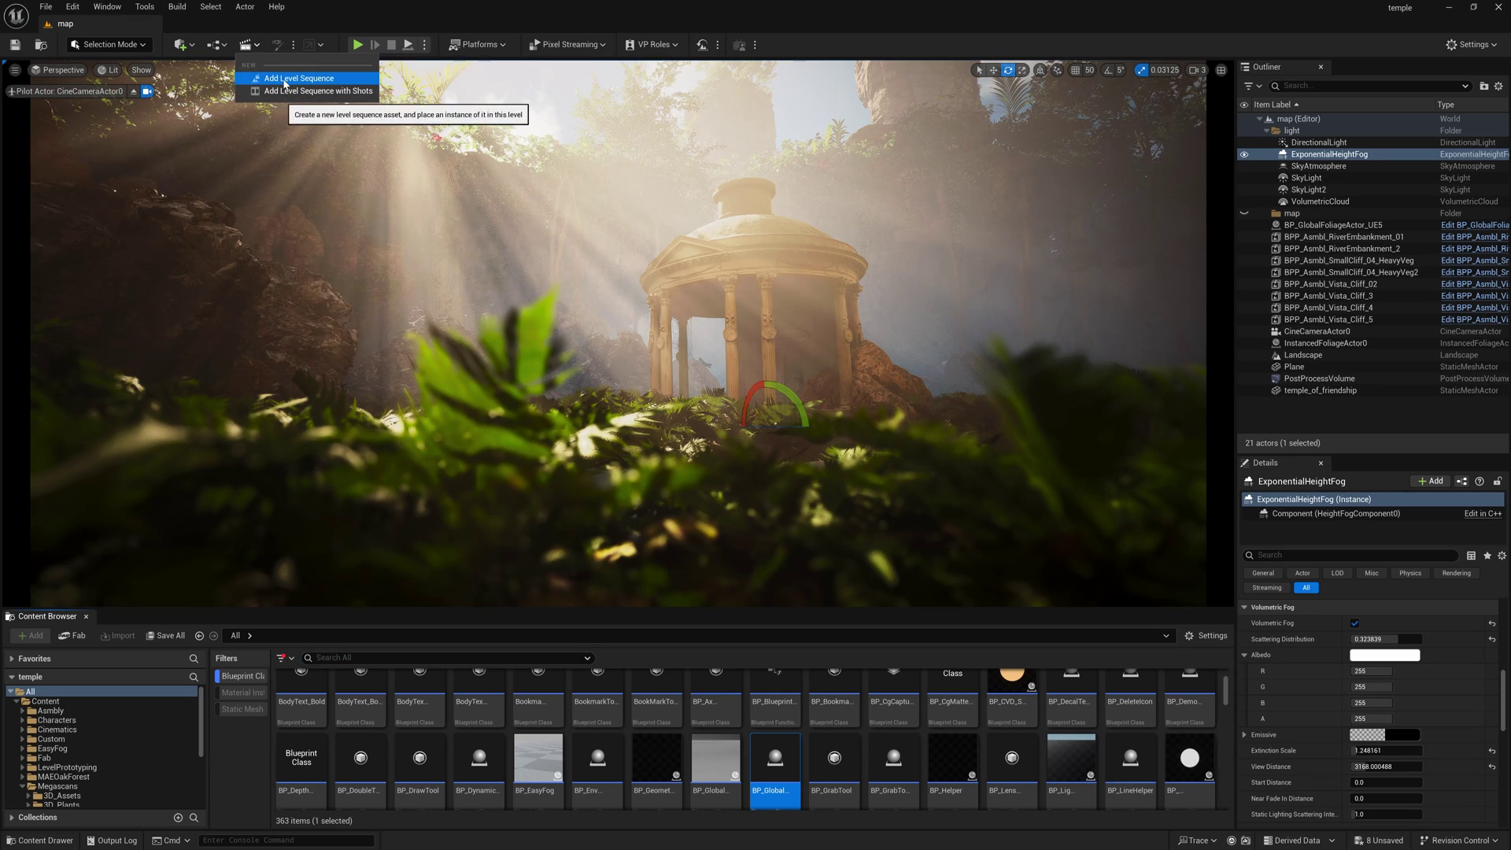
left_click(314, 91)
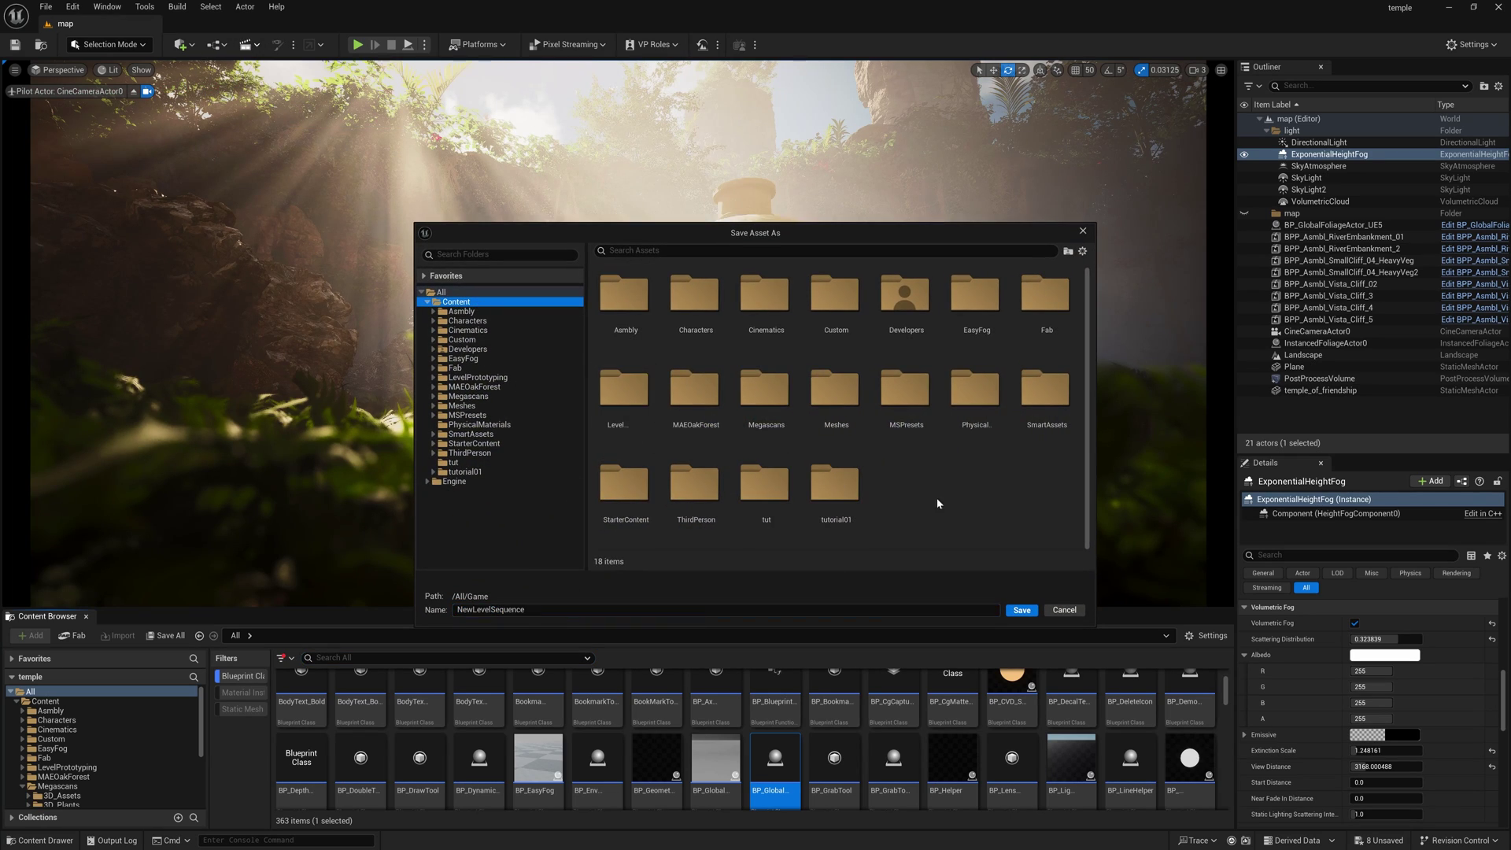
double_click(748, 493)
left_click(1021, 610)
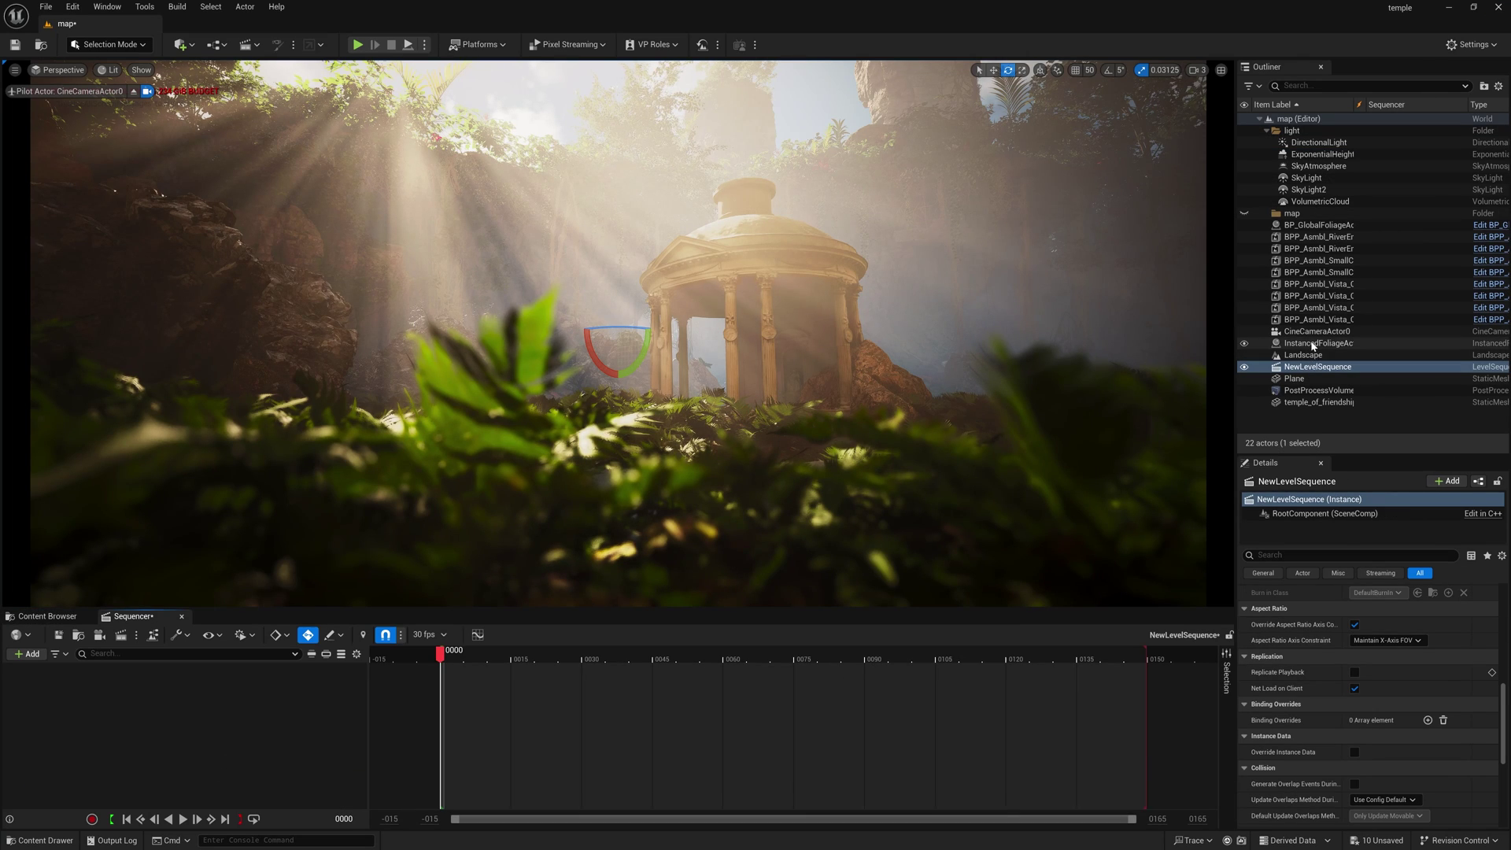
left_click_drag(1316, 331, 122, 781)
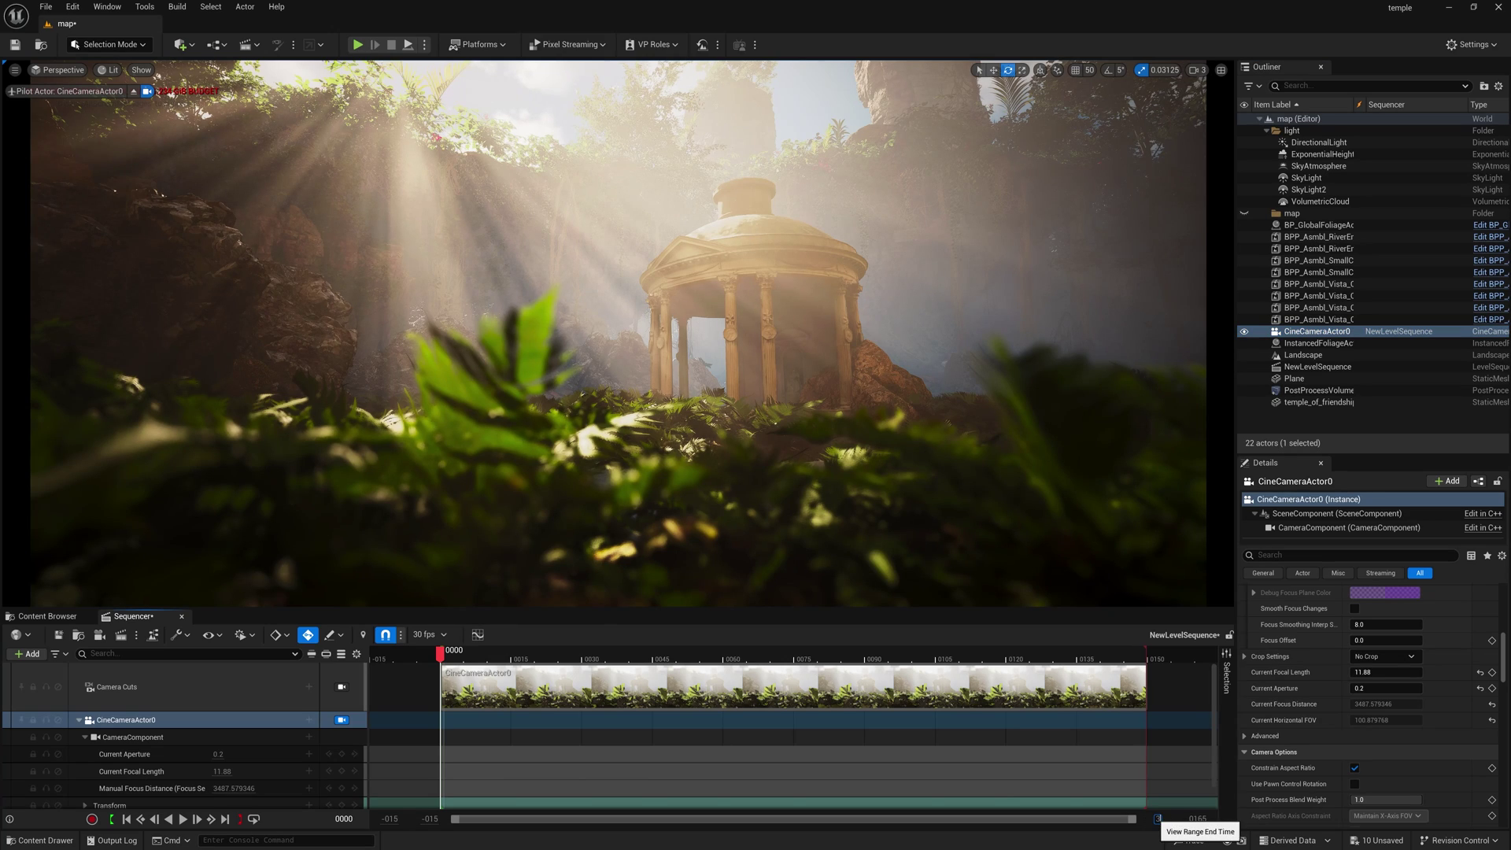
Set the sequence's view range end to 350 and extend the camera cut section to the end of that range.
left_click(1157, 819)
type("350")
key("Return")
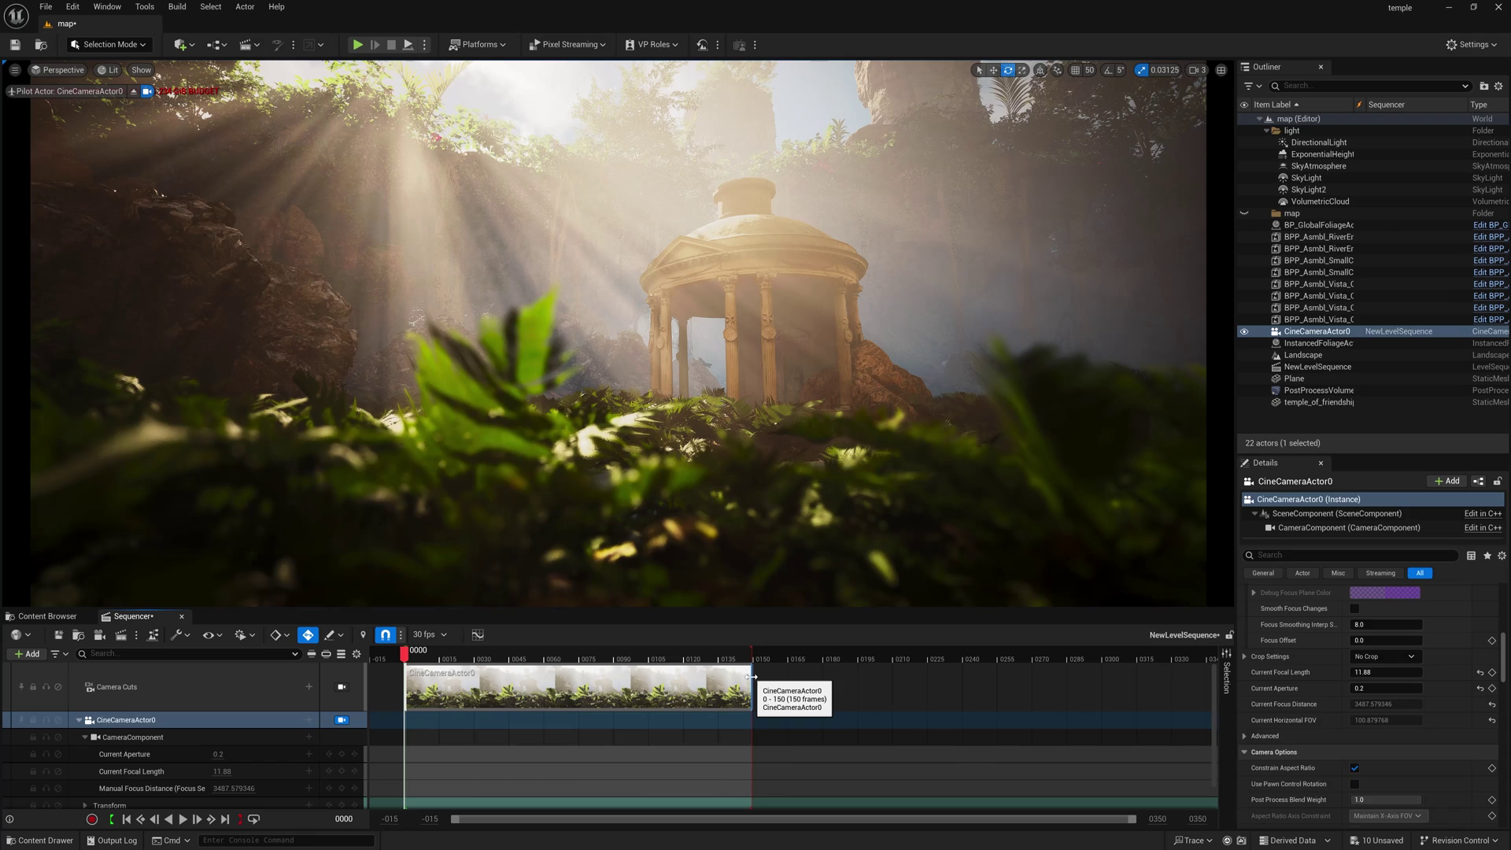
left_click_drag(751, 676, 1211, 681)
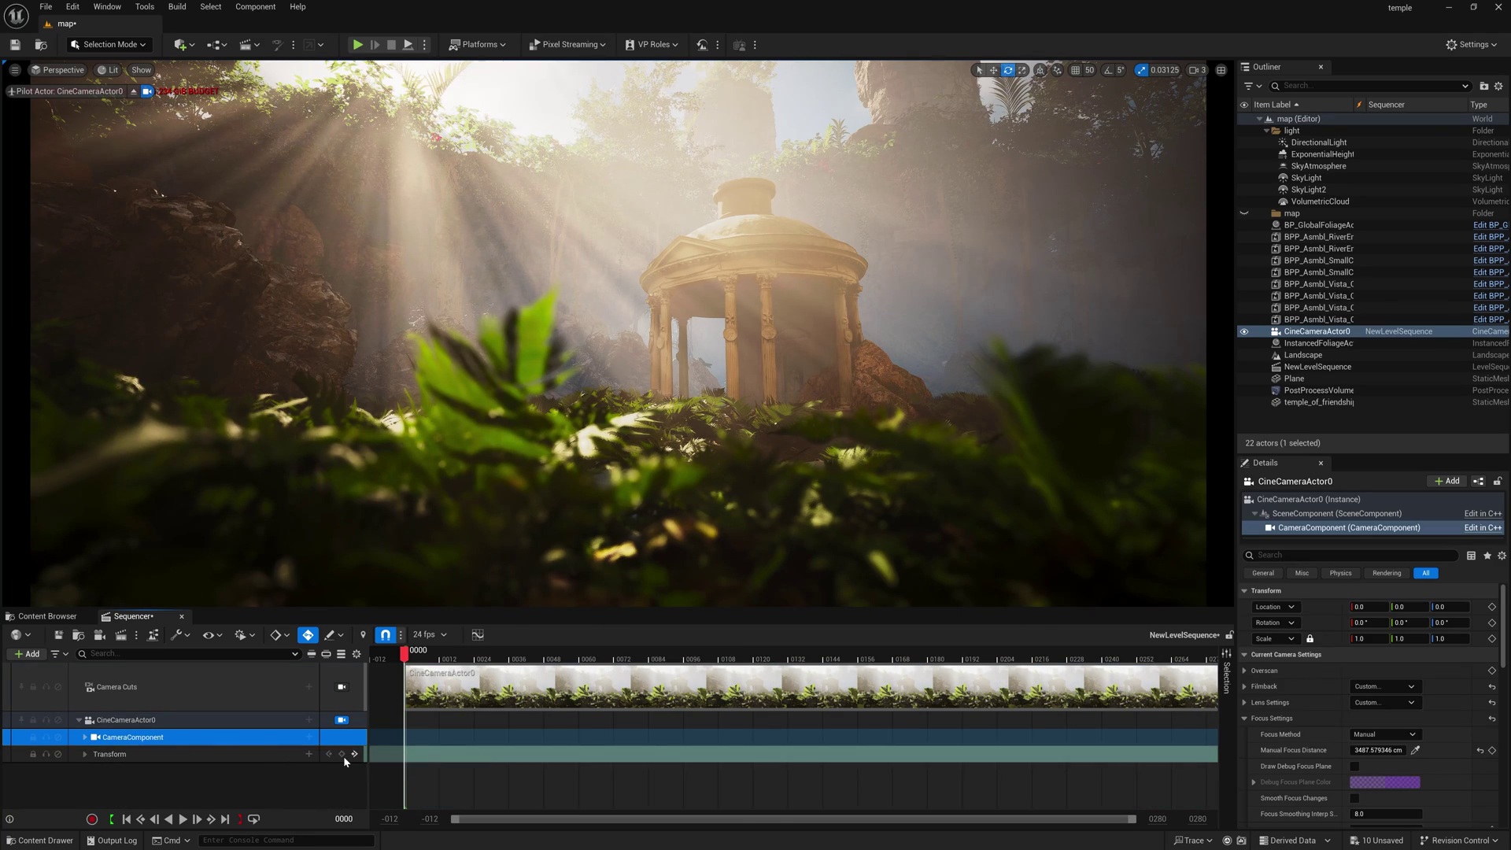
Key the camera's Transform at frame 0, go to the sequence's end, and lower the viewport camera speed to 0.1.
left_click(341, 754)
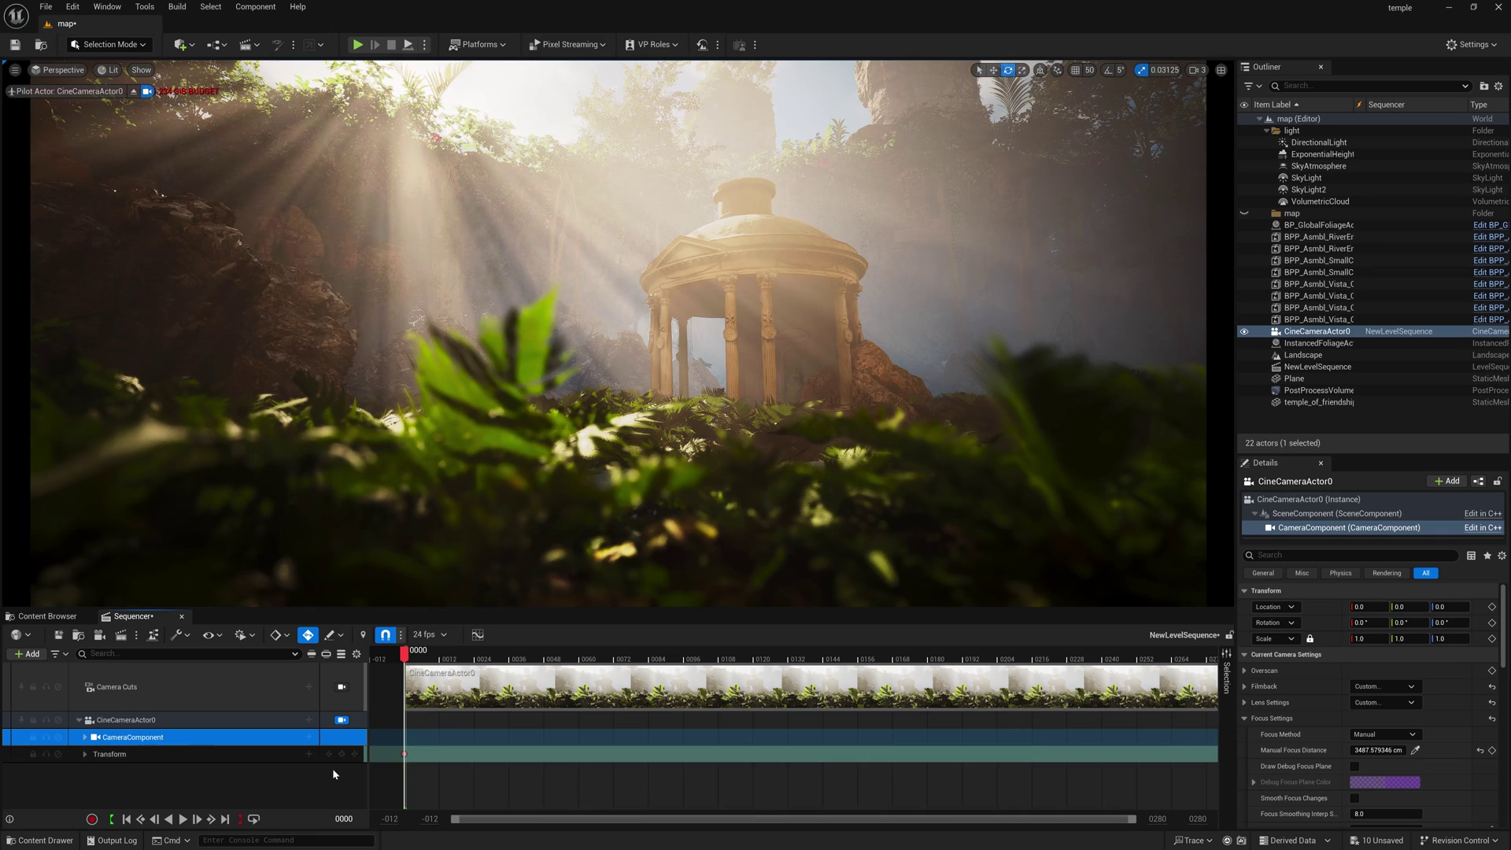
left_click(228, 820)
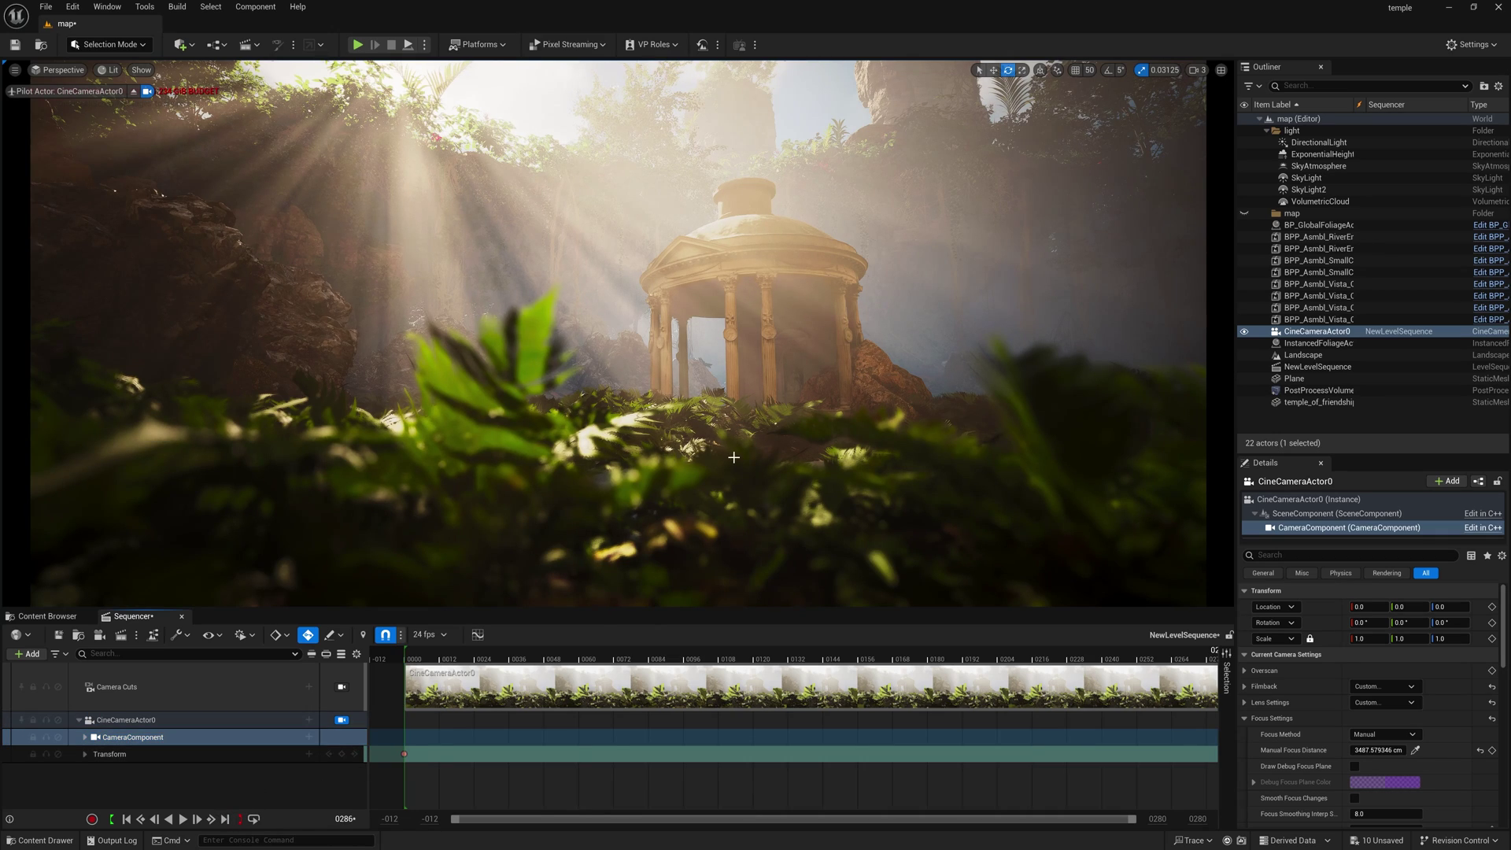
right_click(737, 461)
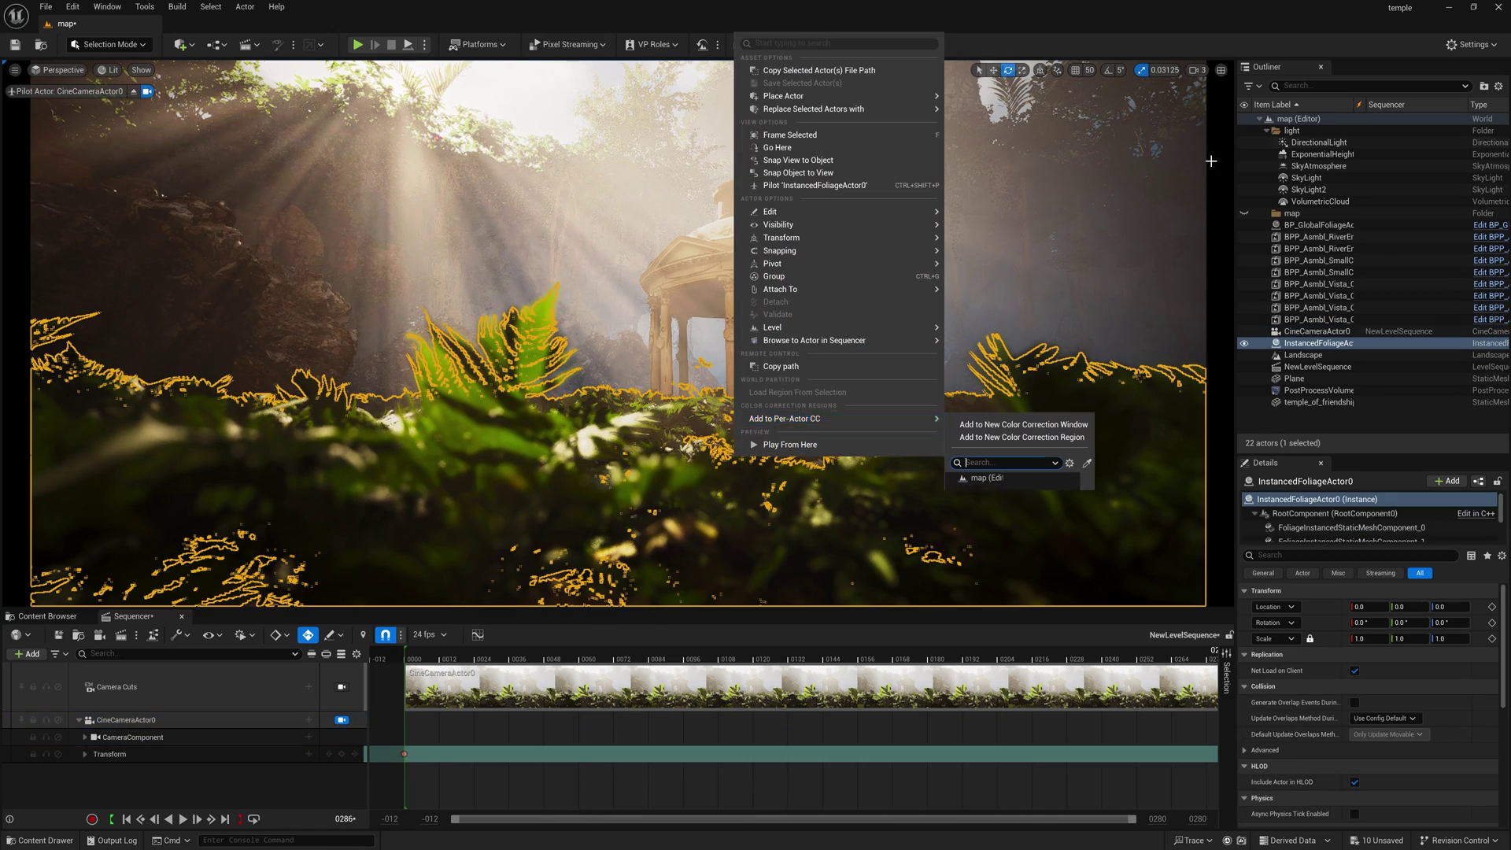
left_click(1198, 70)
left_click_drag(1116, 99, 1070, 102)
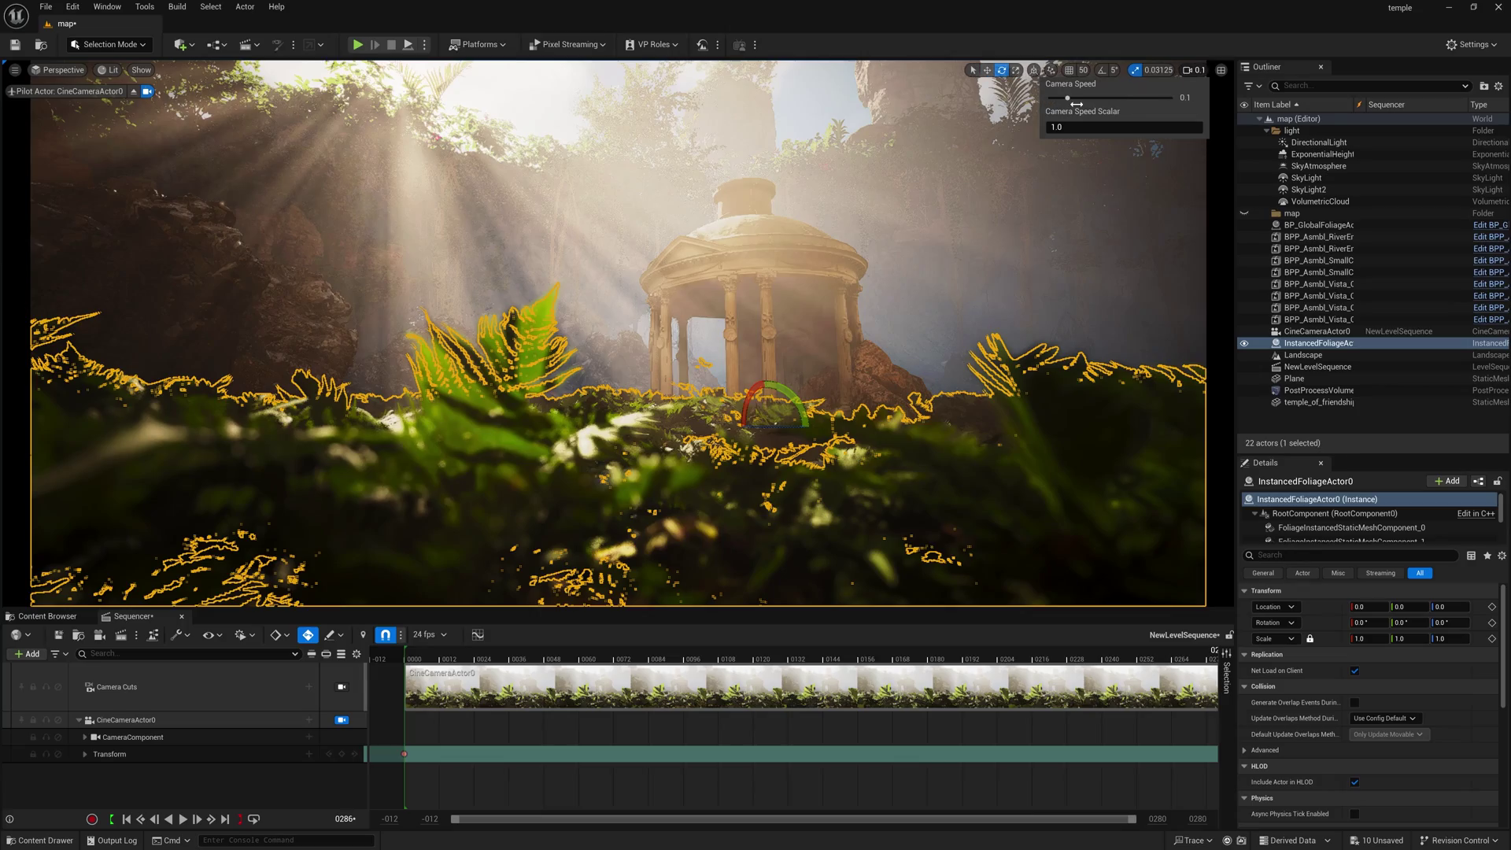
Fly the piloted cine camera forward over the ferns toward the temple as the end pose, then play the sequence.
right_click_drag(755, 330, 826, 327)
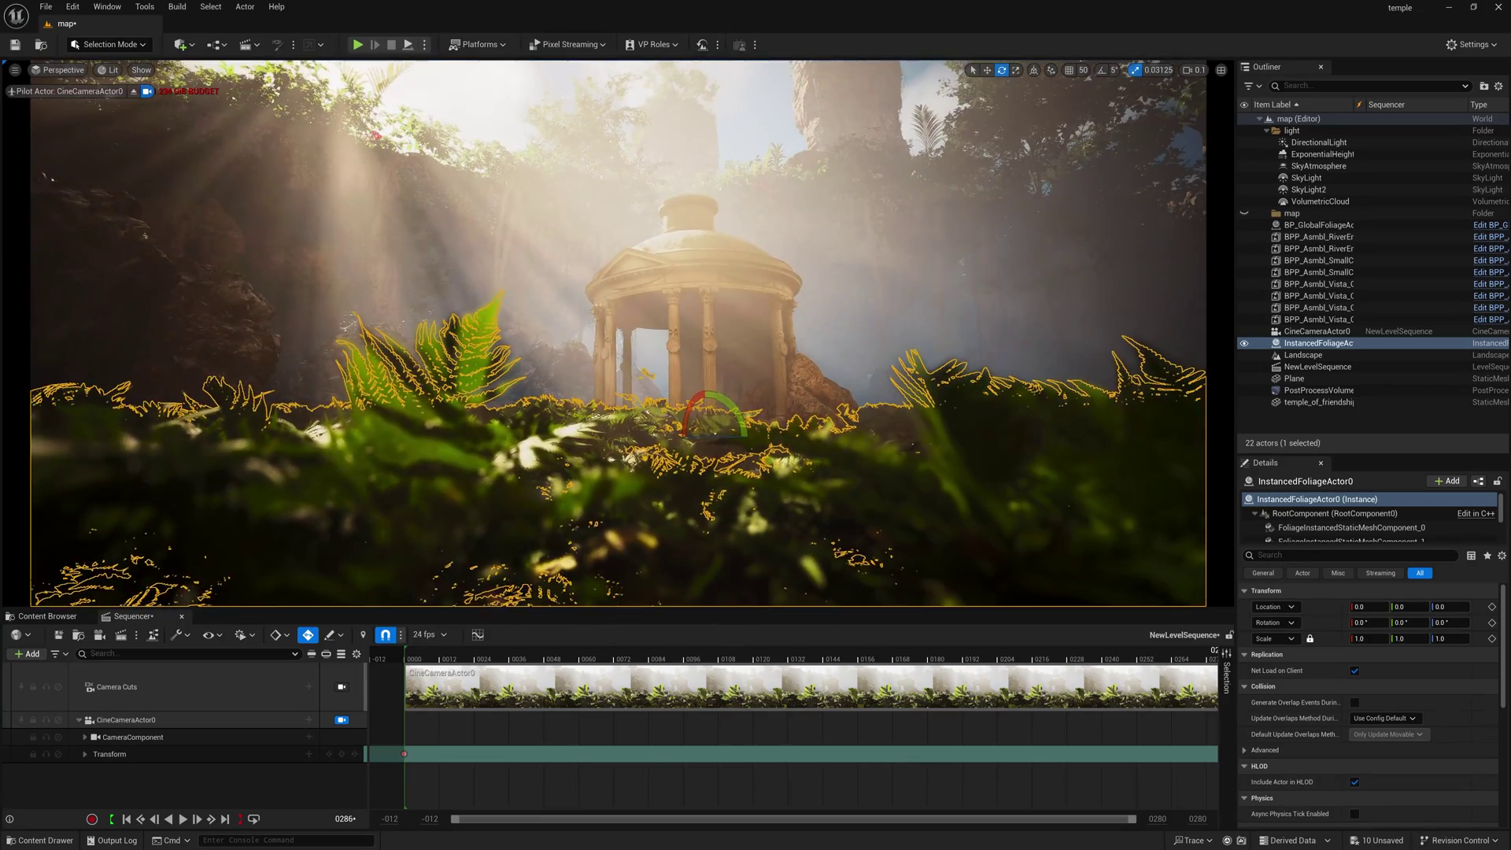
key("w")
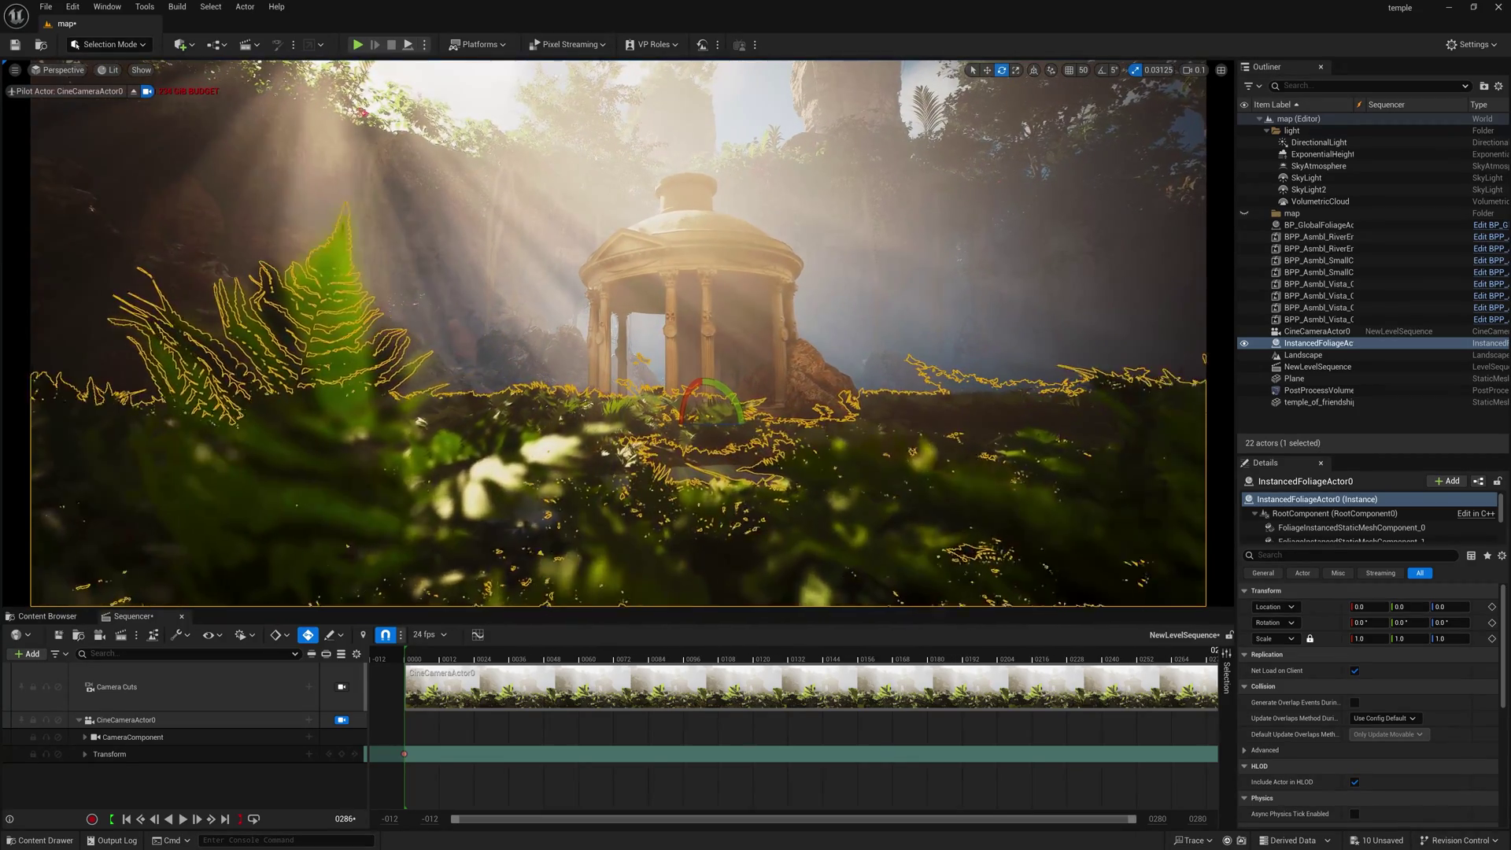
key("w")
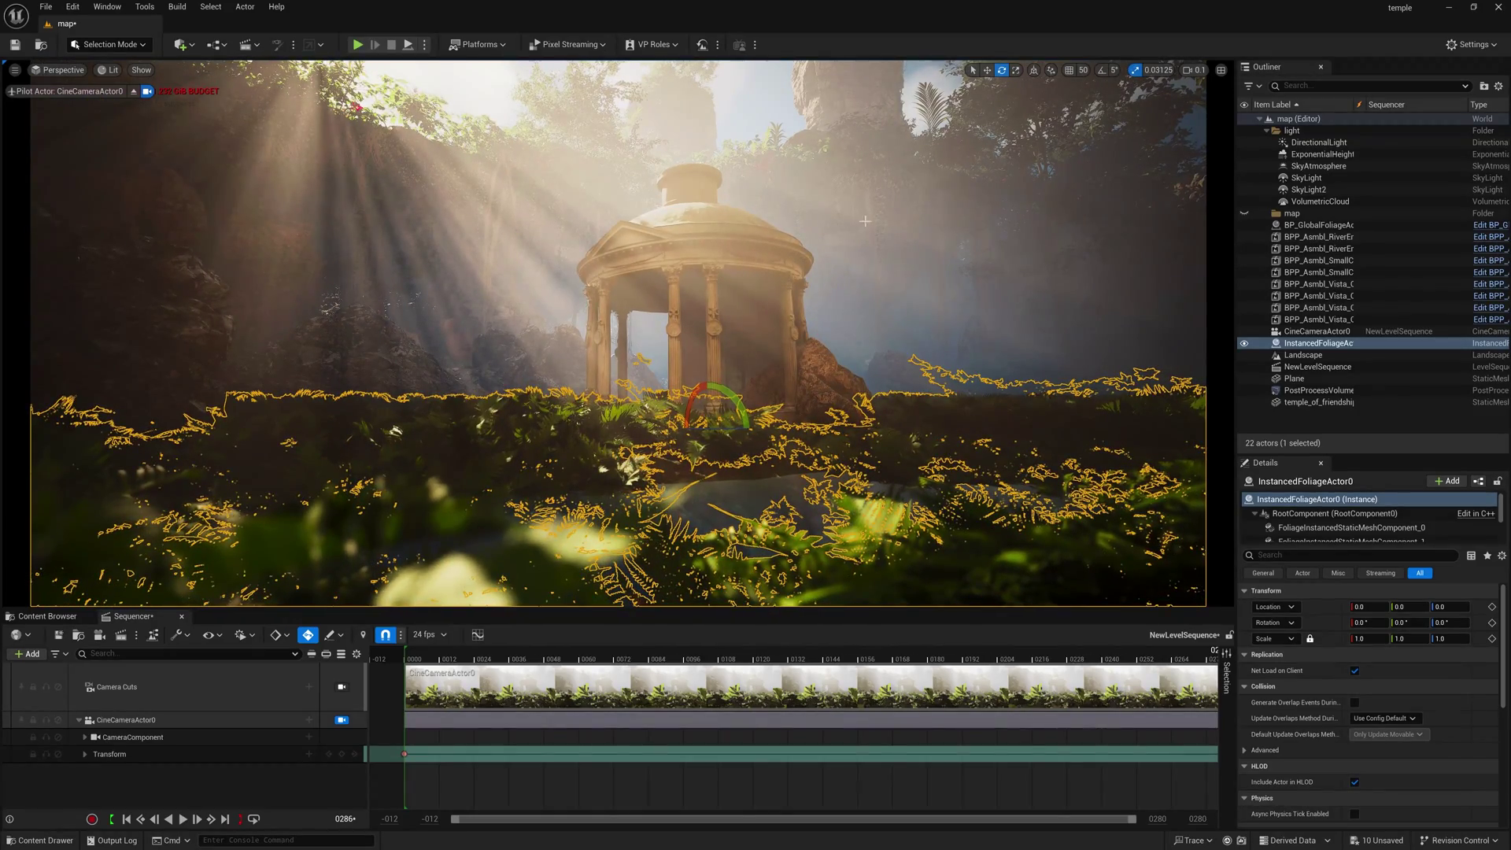
left_click(772, 124)
key("space")
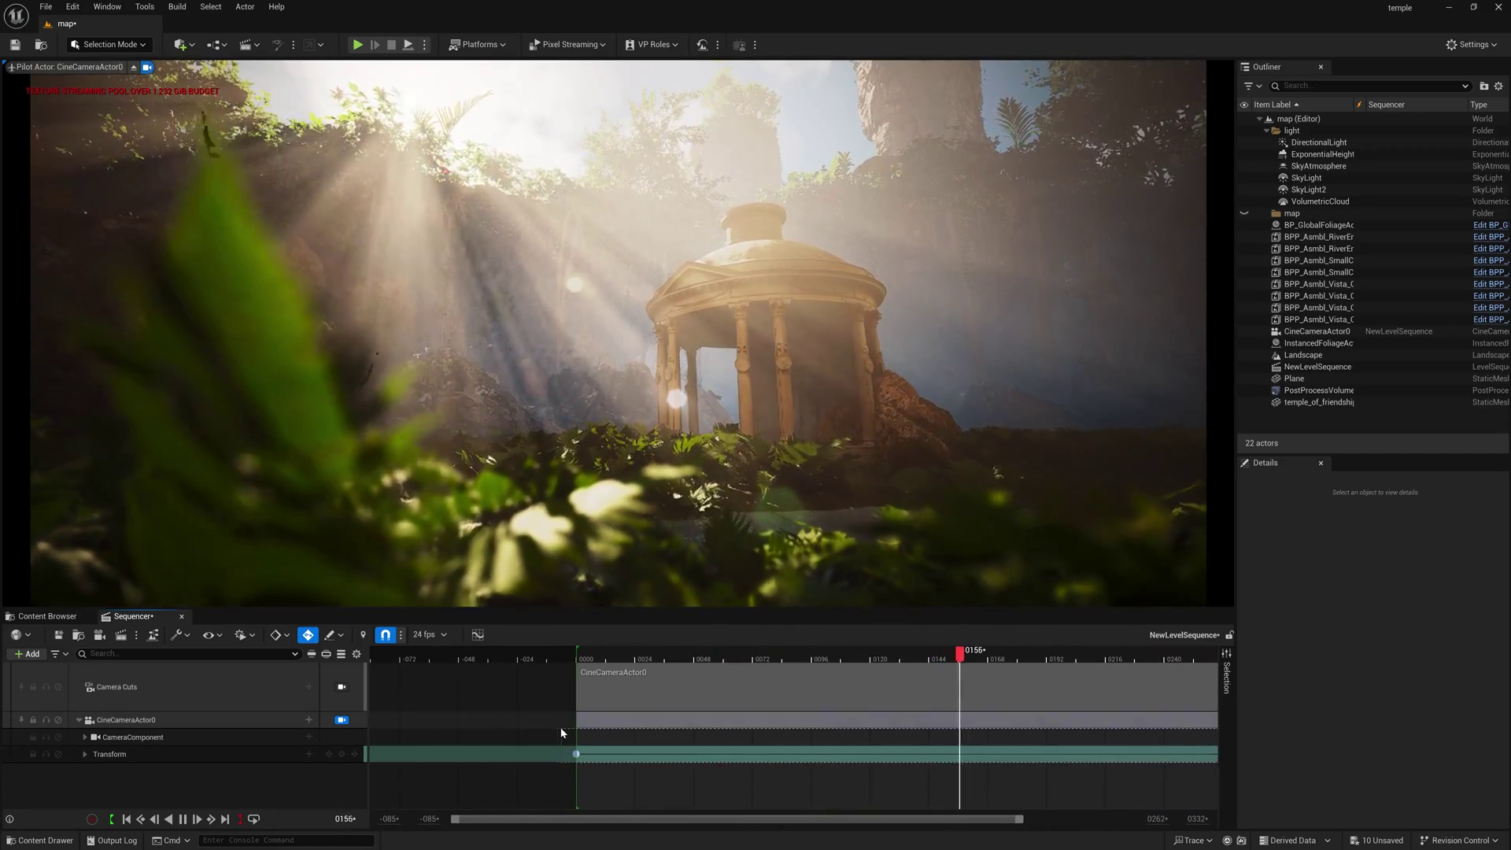
Change the interpolation of the camera's Transform key at frame 0 and scrub the timeline to review the camera move.
left_click(577, 754)
right_click(577, 754)
left_click(612, 659)
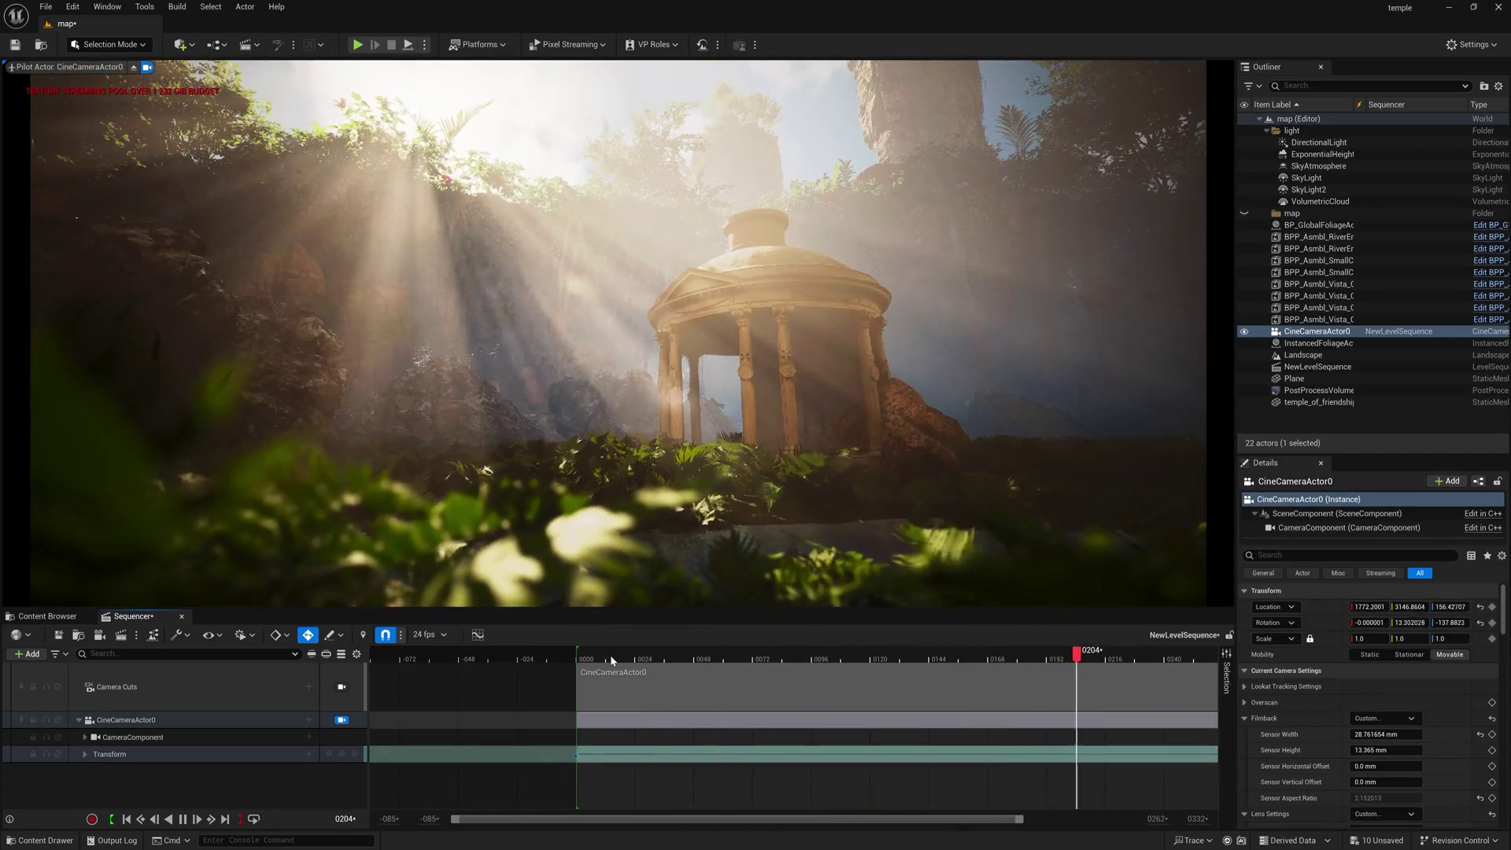
left_click_drag(620, 656, 1173, 707)
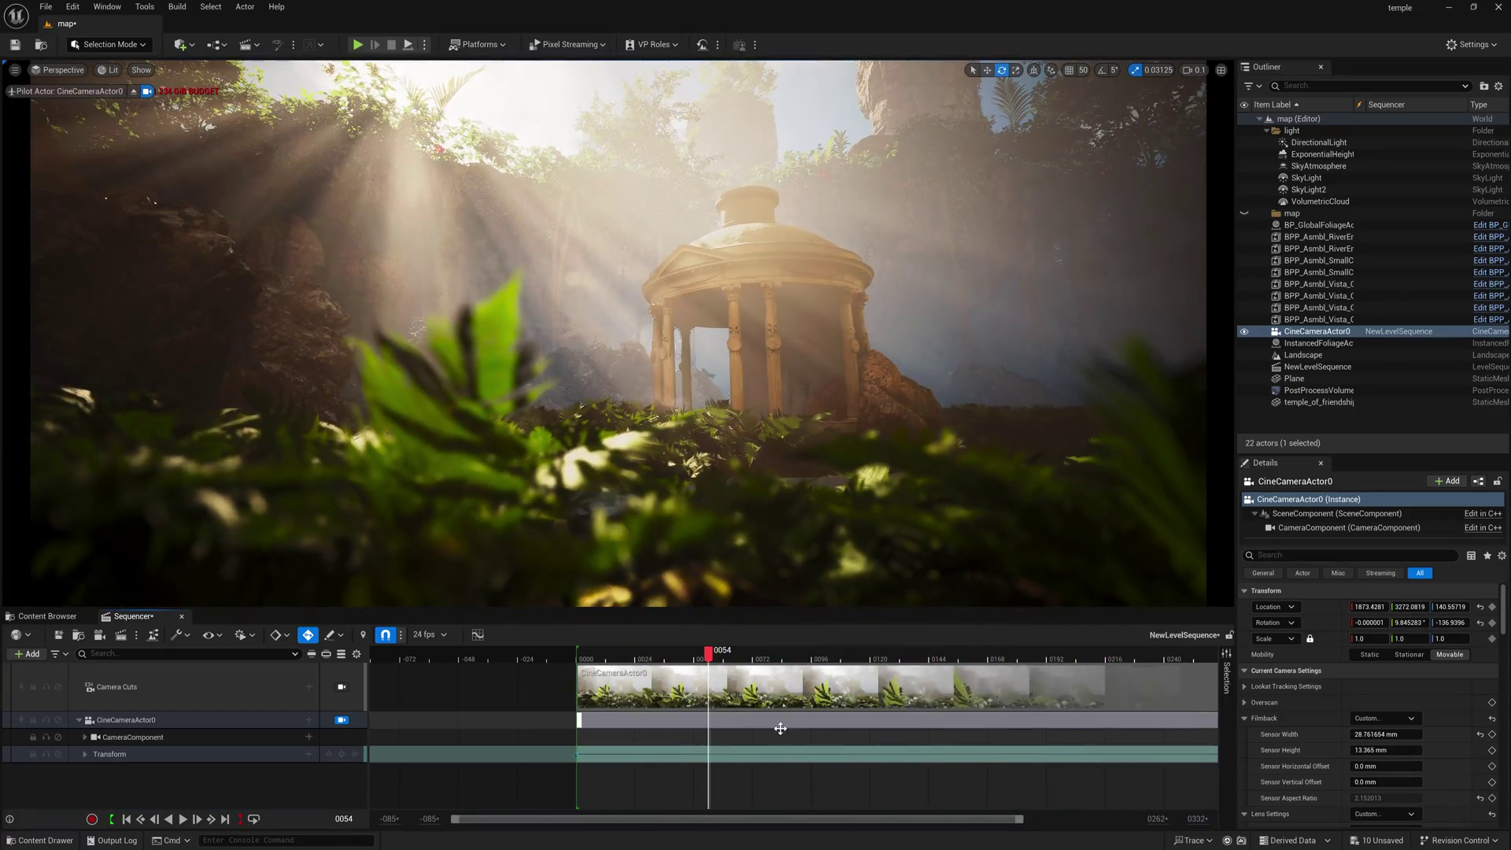
Find the camera shake blueprint in the tutorial01 folder and add NewBlueprint as a Camera Shake track on the sequence's CameraComponent.
left_click(62, 619)
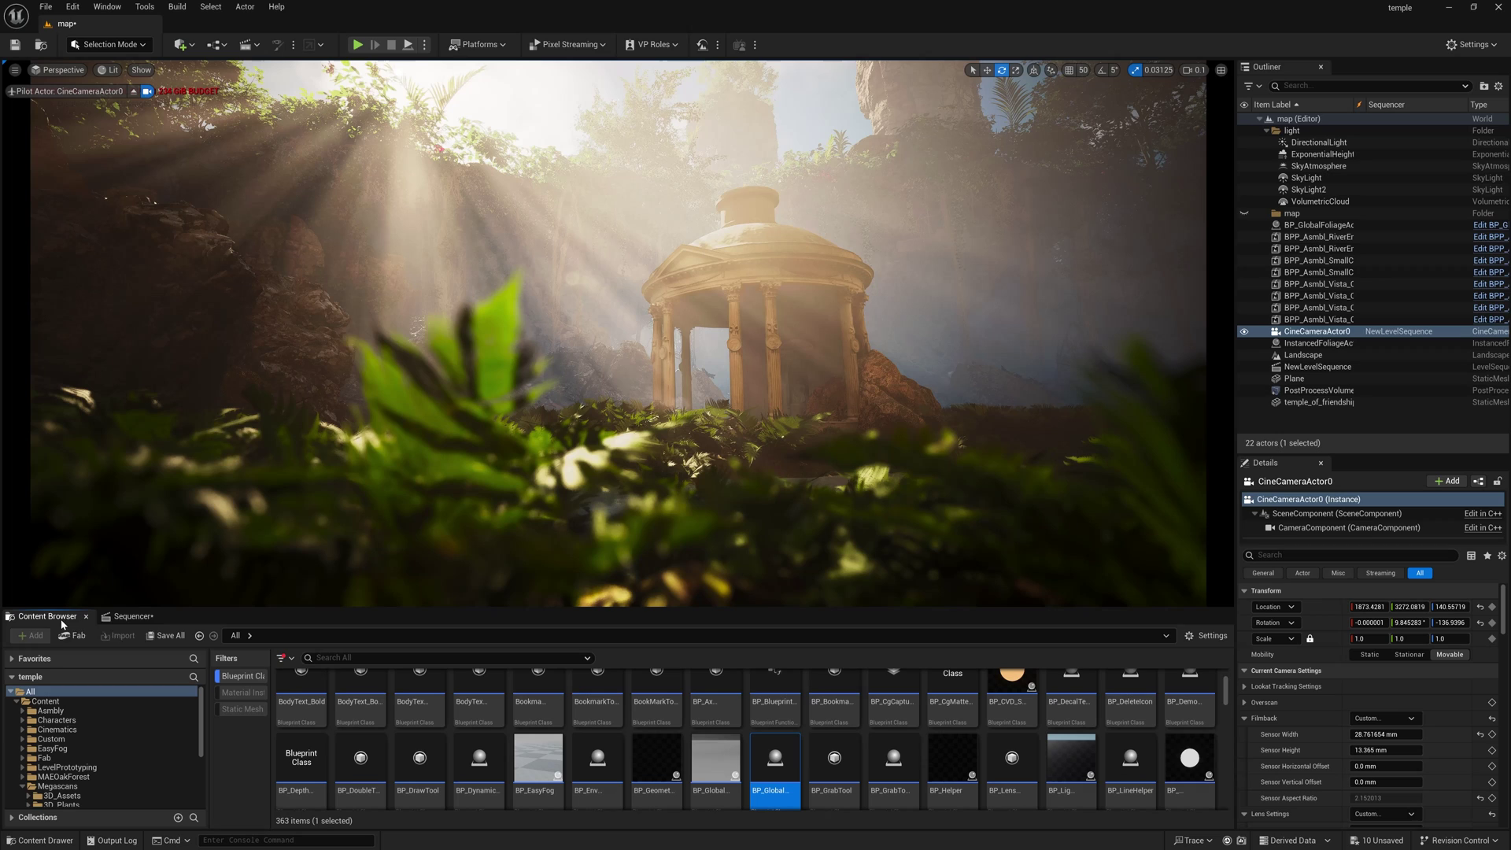
left_click(45, 701)
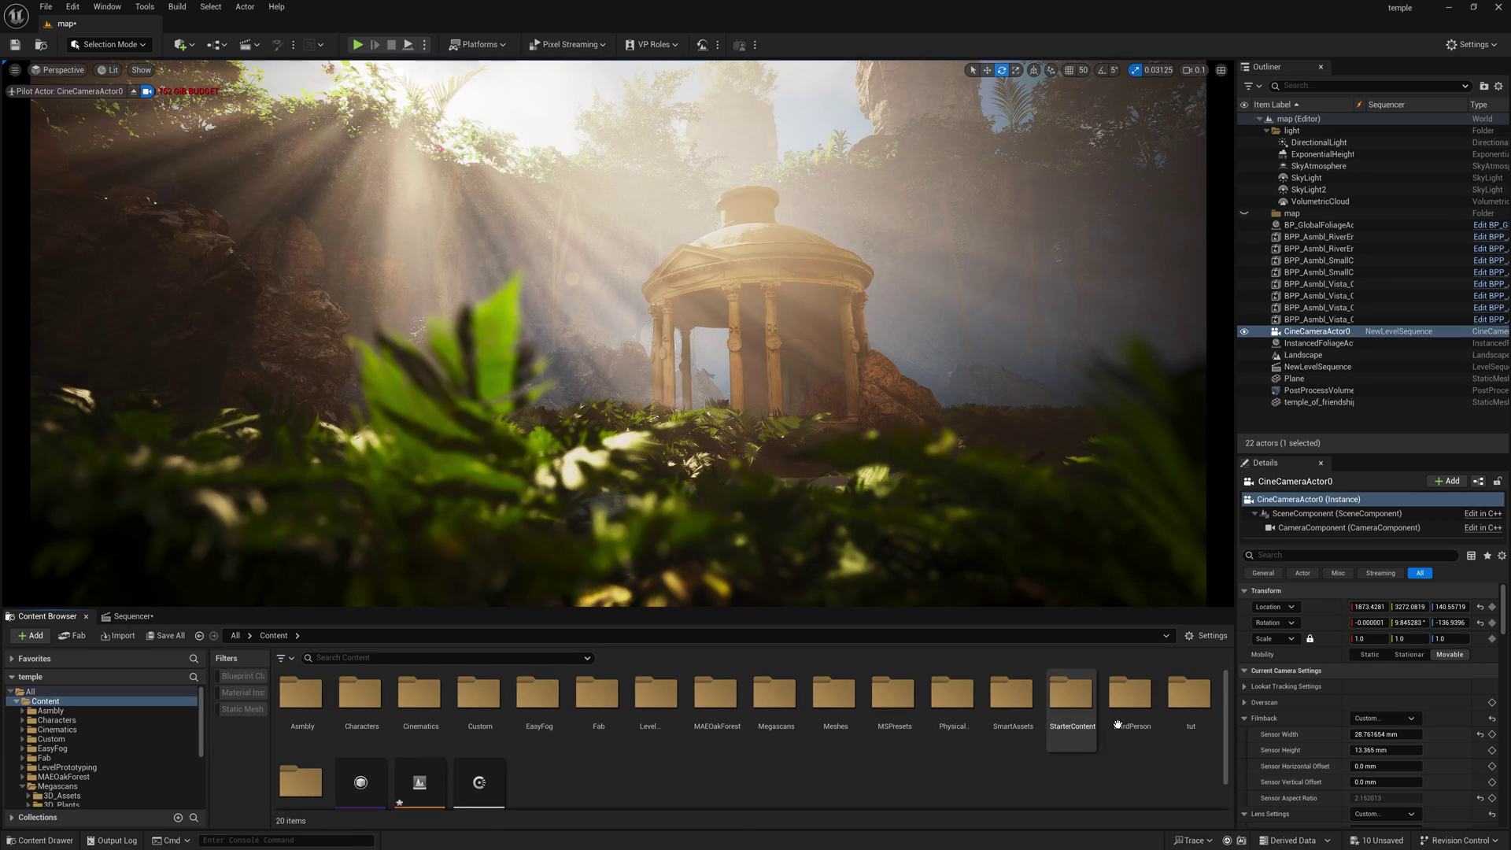
double_click(291, 761)
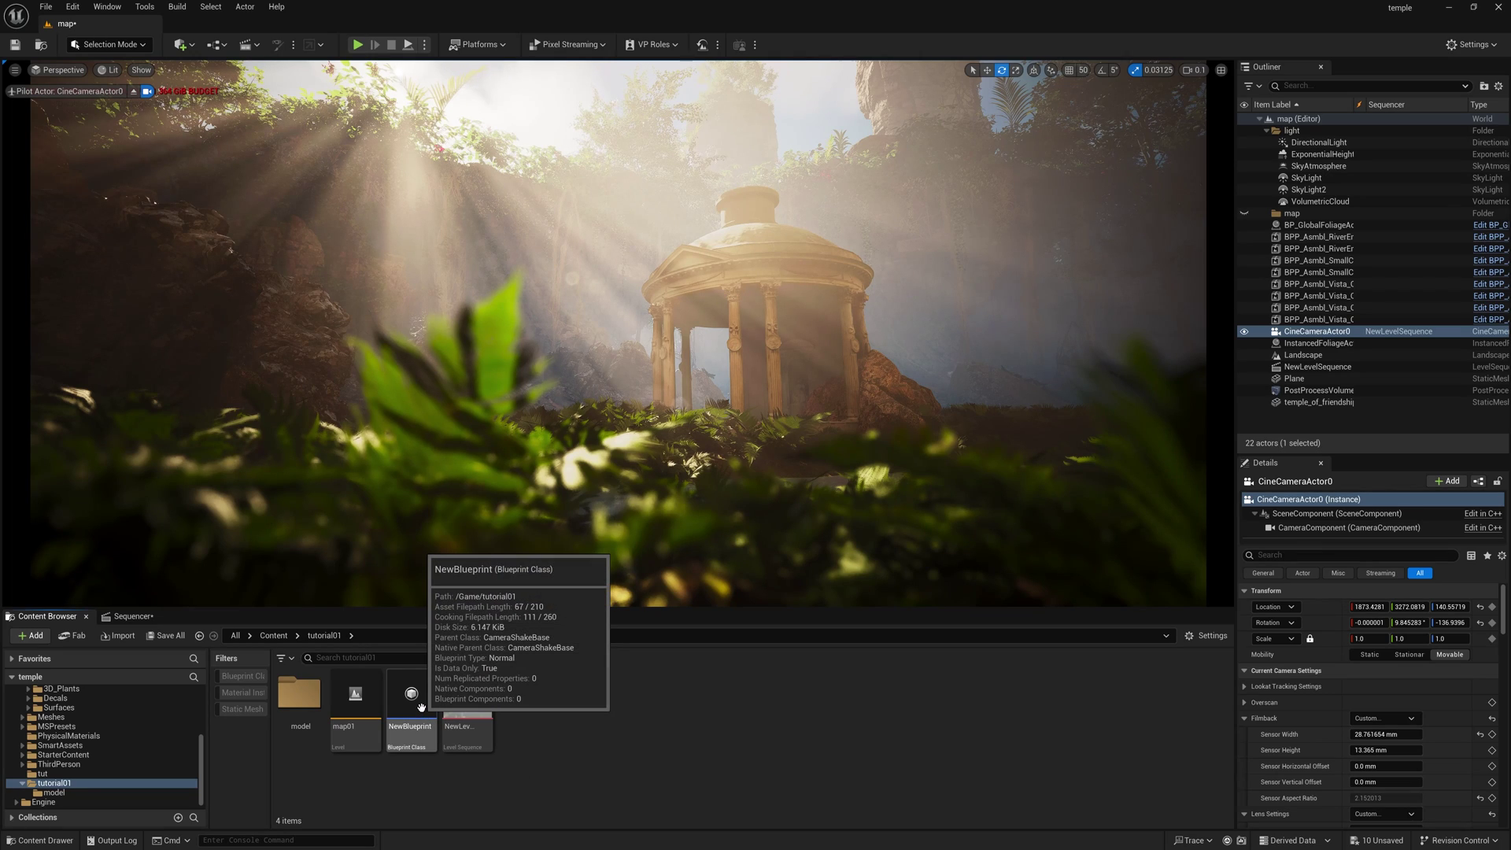
left_click(132, 617)
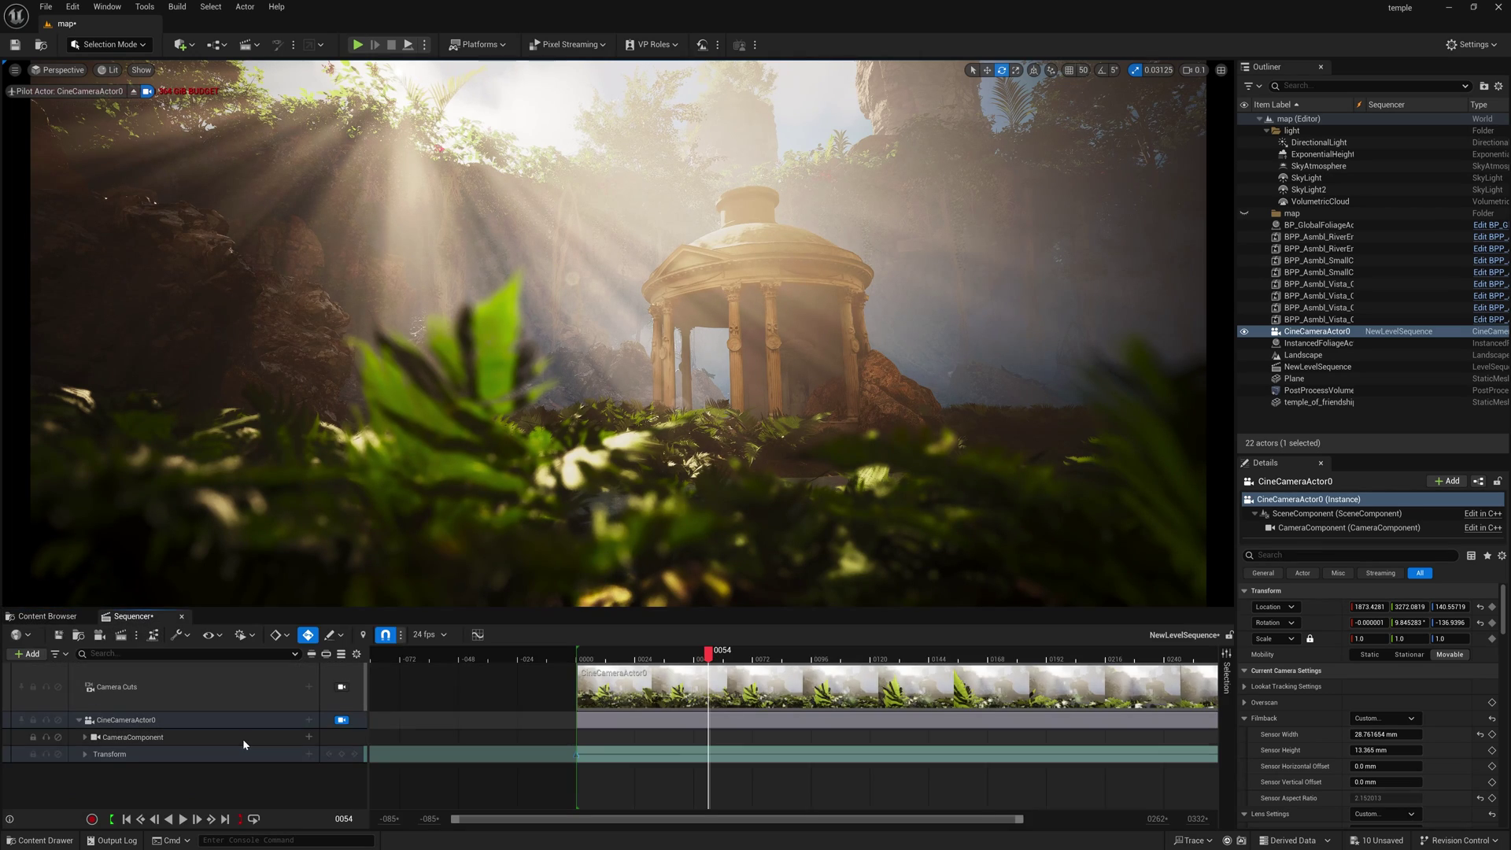
left_click(308, 738)
mouse_move(374, 602)
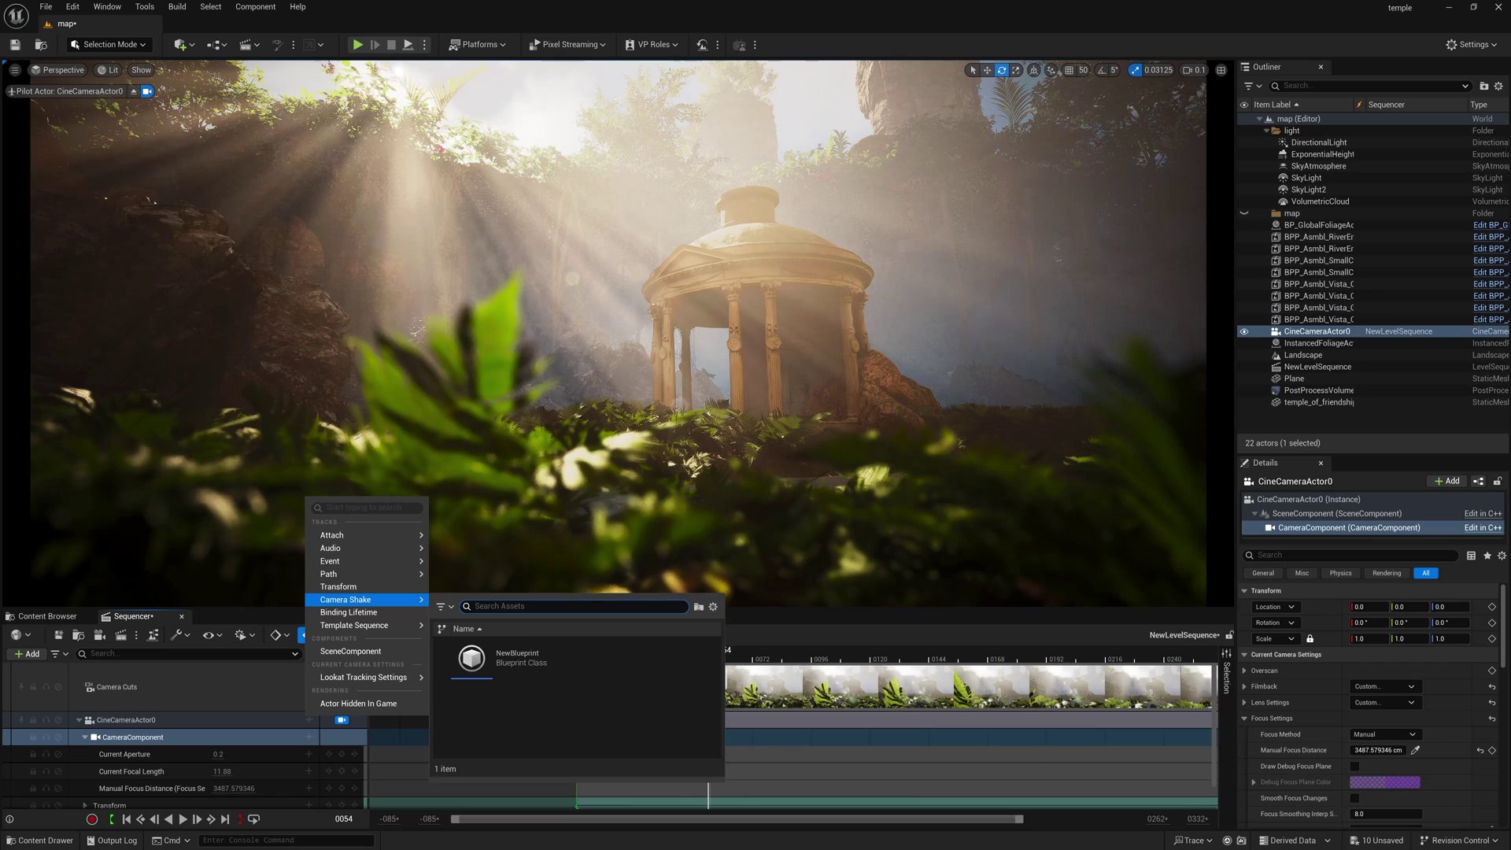
left_click(540, 665)
Stretch the camera shake section across the full length of the sequence and play the shot from near its start.
left_click_drag(734, 804, 606, 806)
left_click_drag(867, 803, 1257, 798)
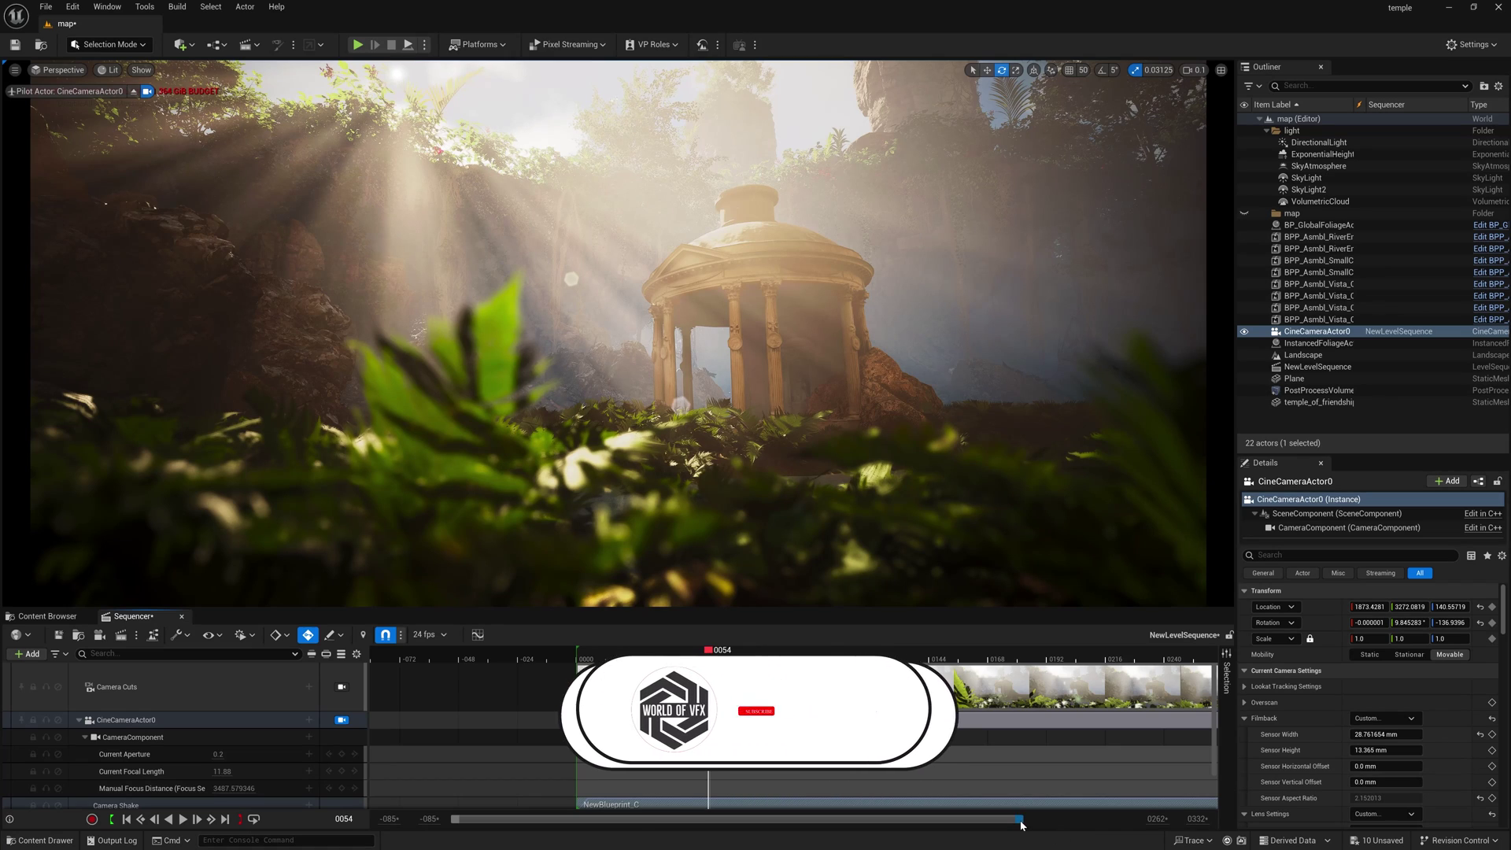
left_click_drag(1021, 819, 1203, 817)
left_click_drag(596, 654, 554, 654)
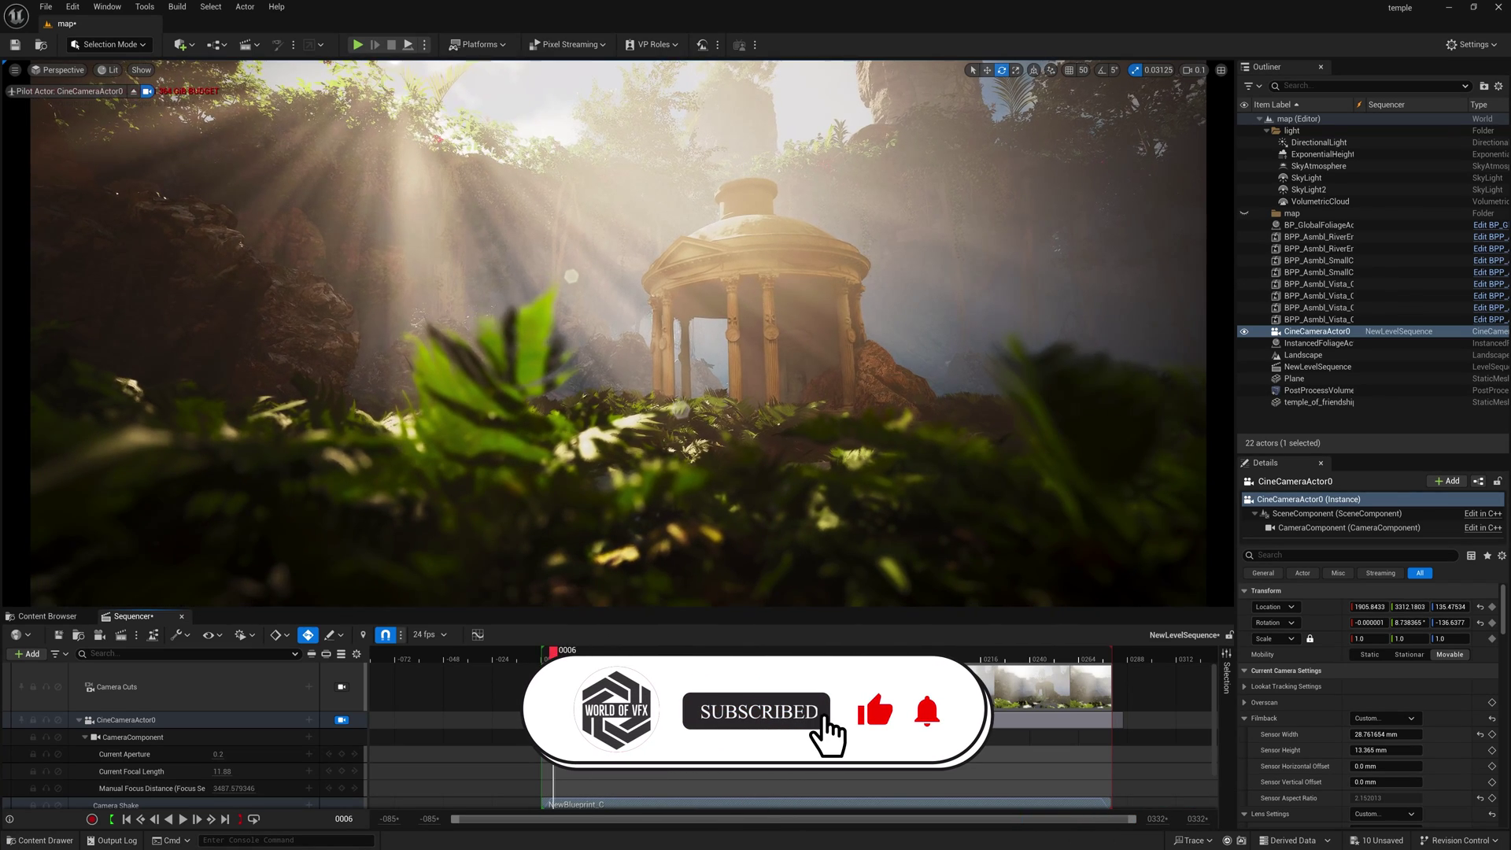
key("space")
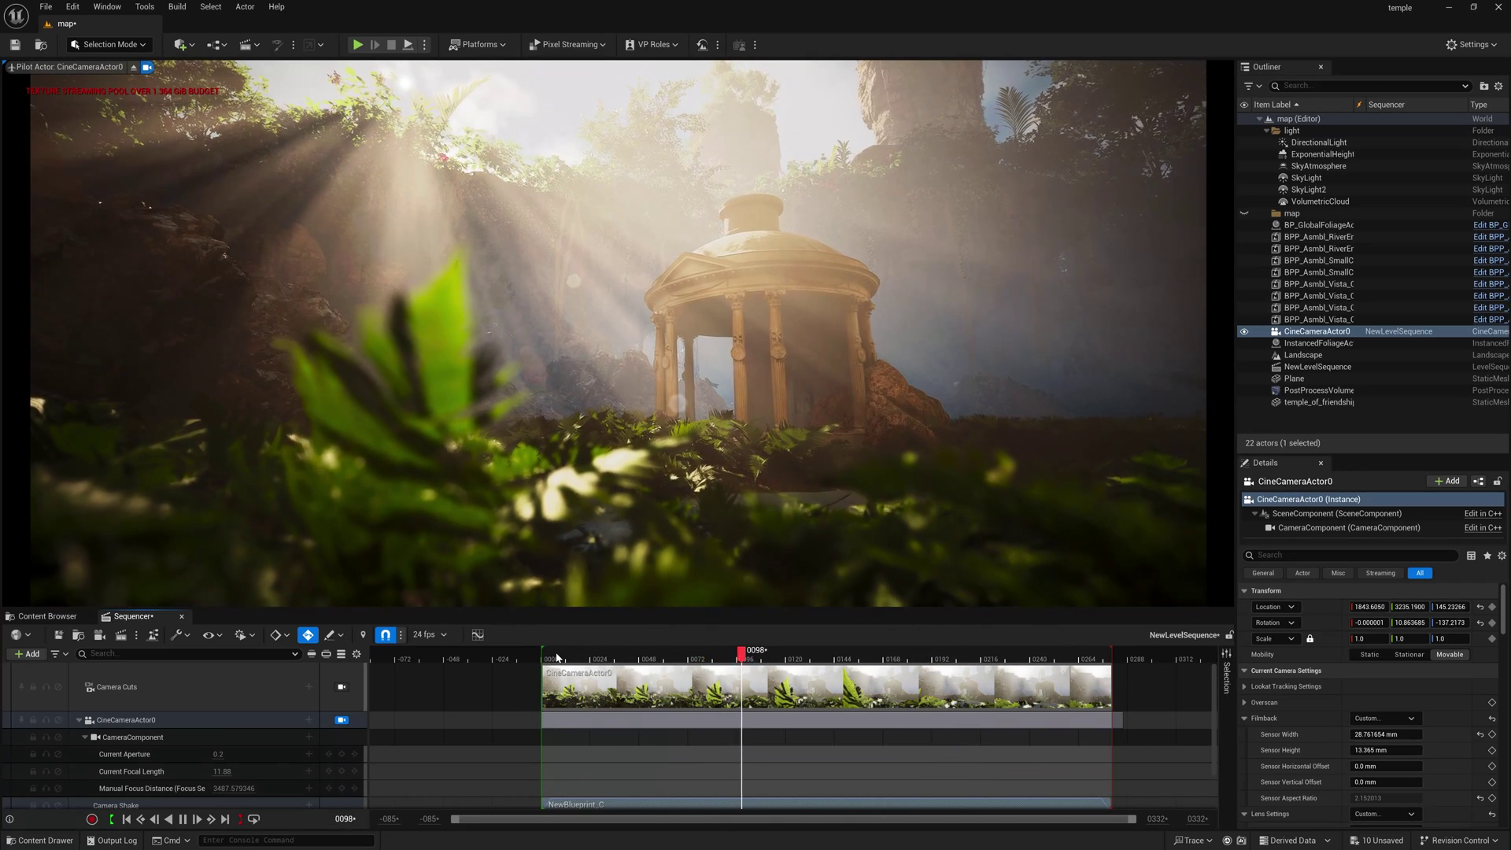
key("space")
Send the sequence to the Movie Render Queue, open its job's configuration and remove the .jpg Sequence [8bit] export.
left_click(120, 634)
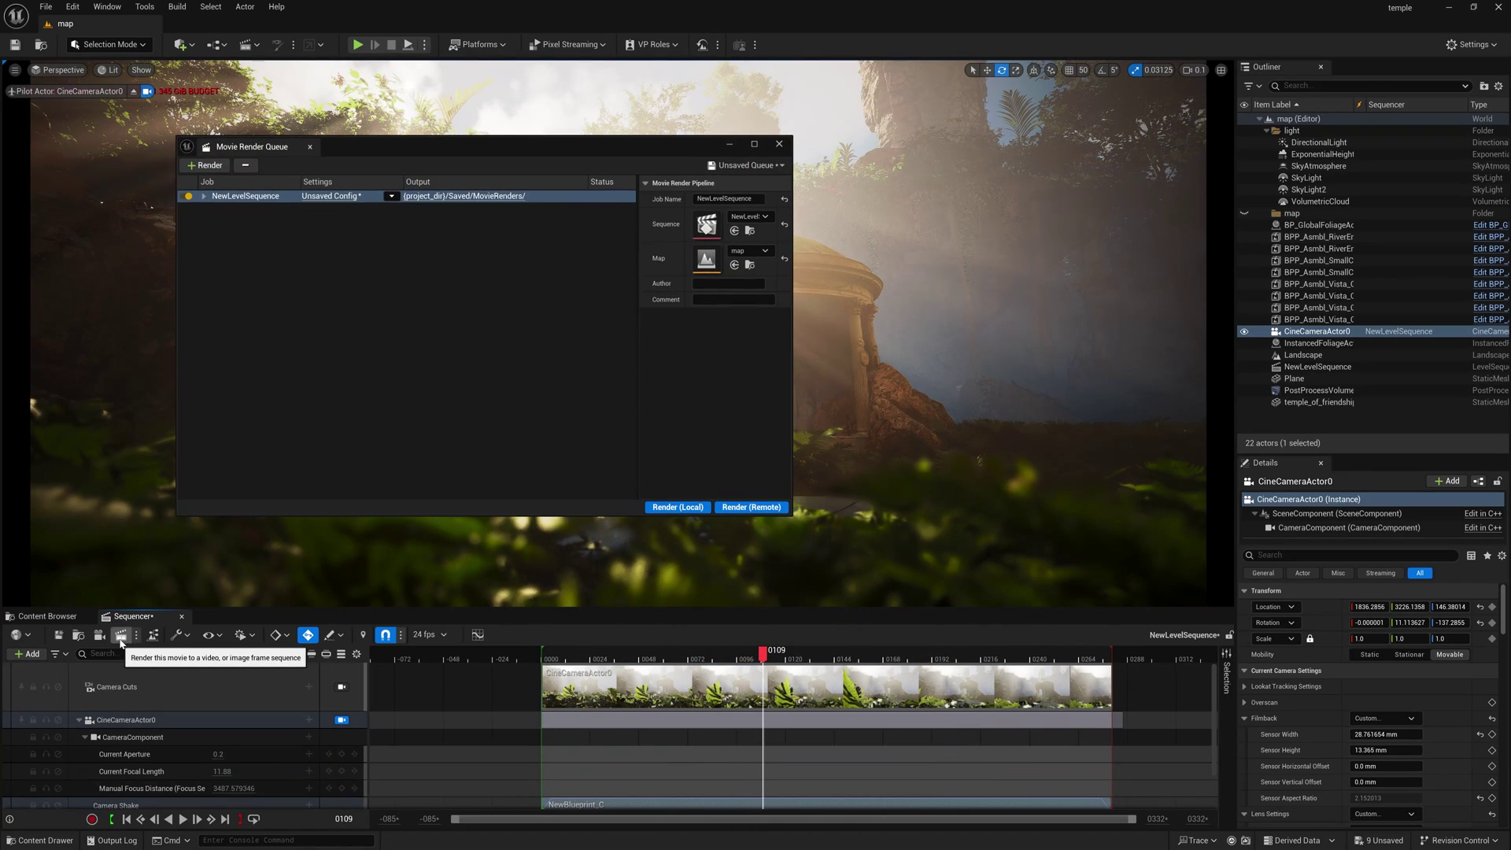
left_click_drag(453, 149, 706, 183)
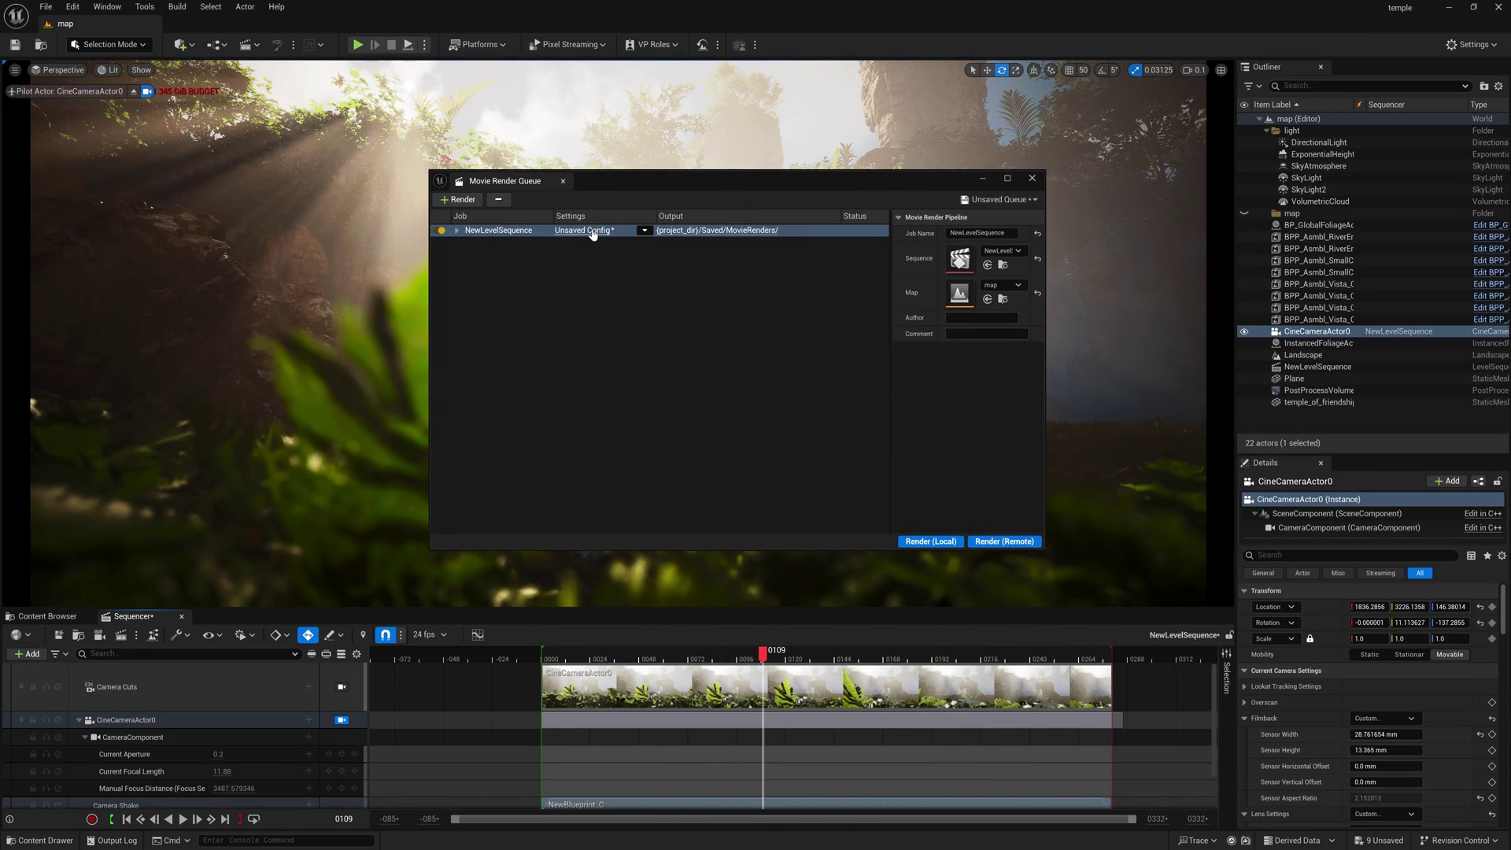
left_click(592, 232)
left_click(612, 303)
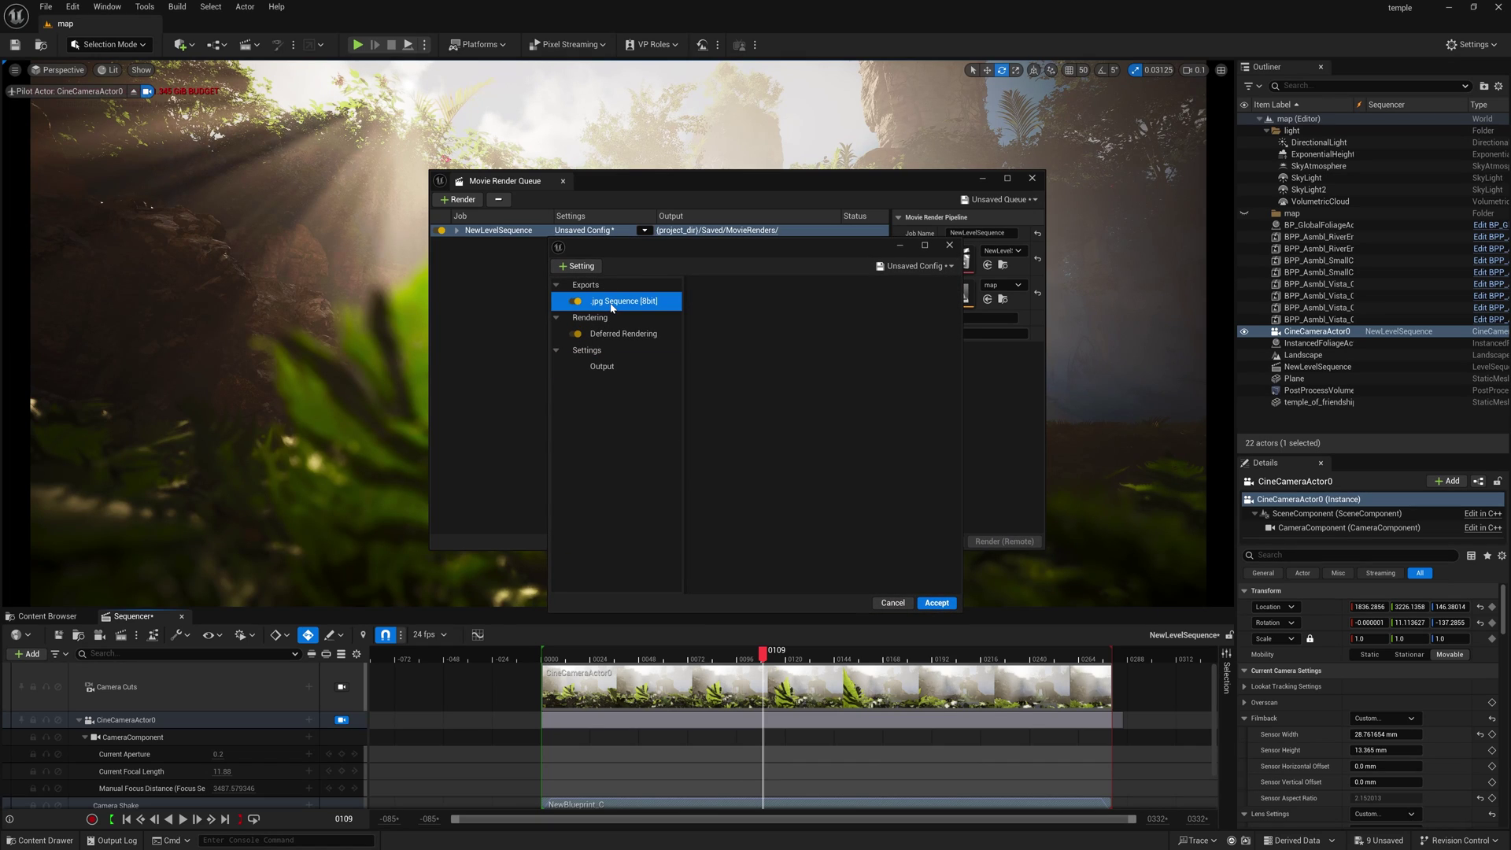
key("Delete")
Add the Anti-aliasing setting plus .png Sequence [8bit] and .exr Sequence [16bit] exports to the render configuration.
left_click(576, 266)
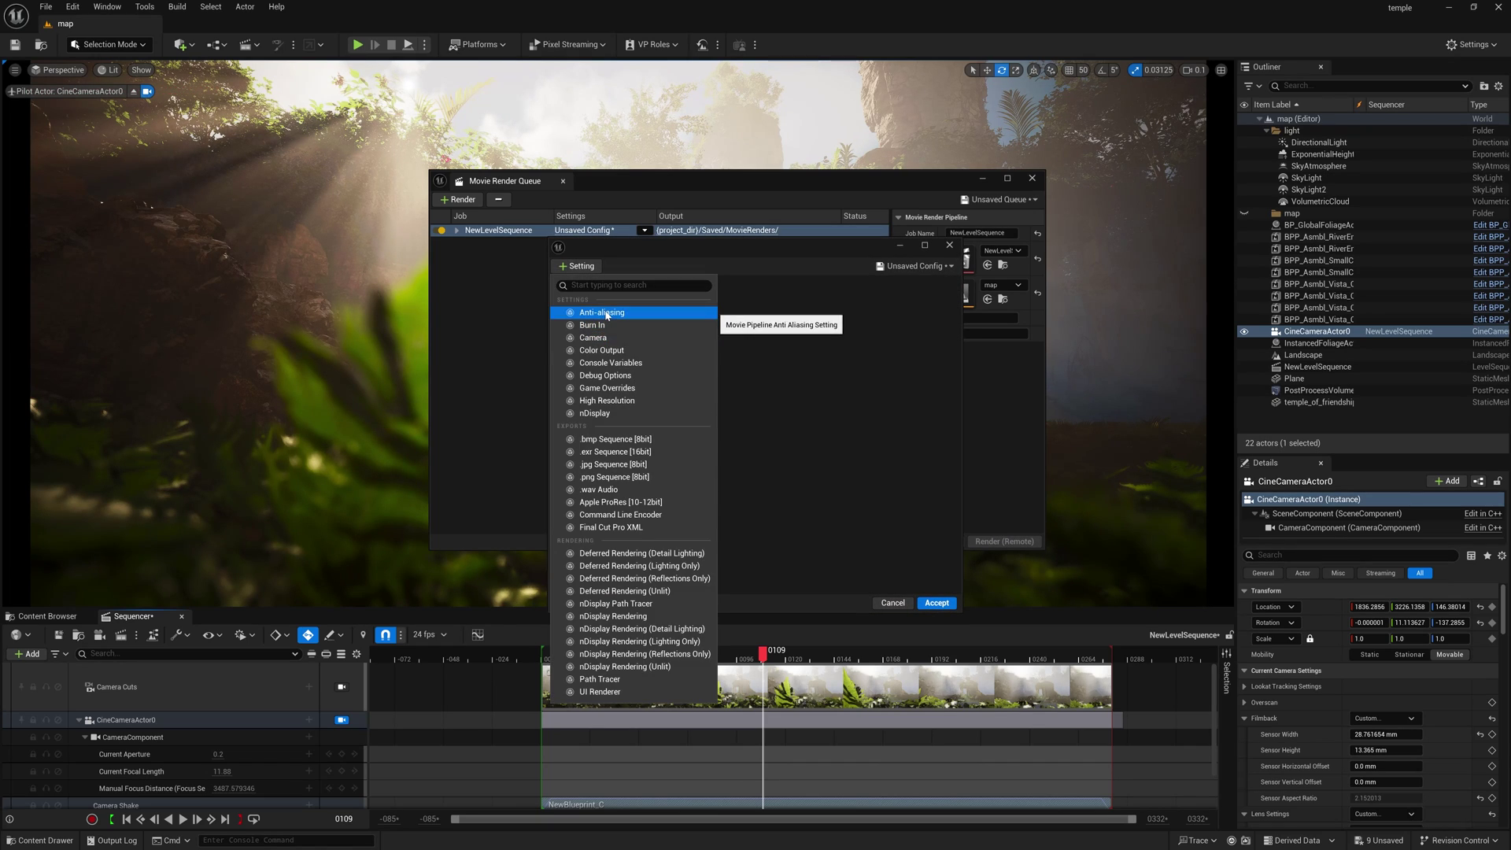
left_click(612, 312)
left_click(578, 266)
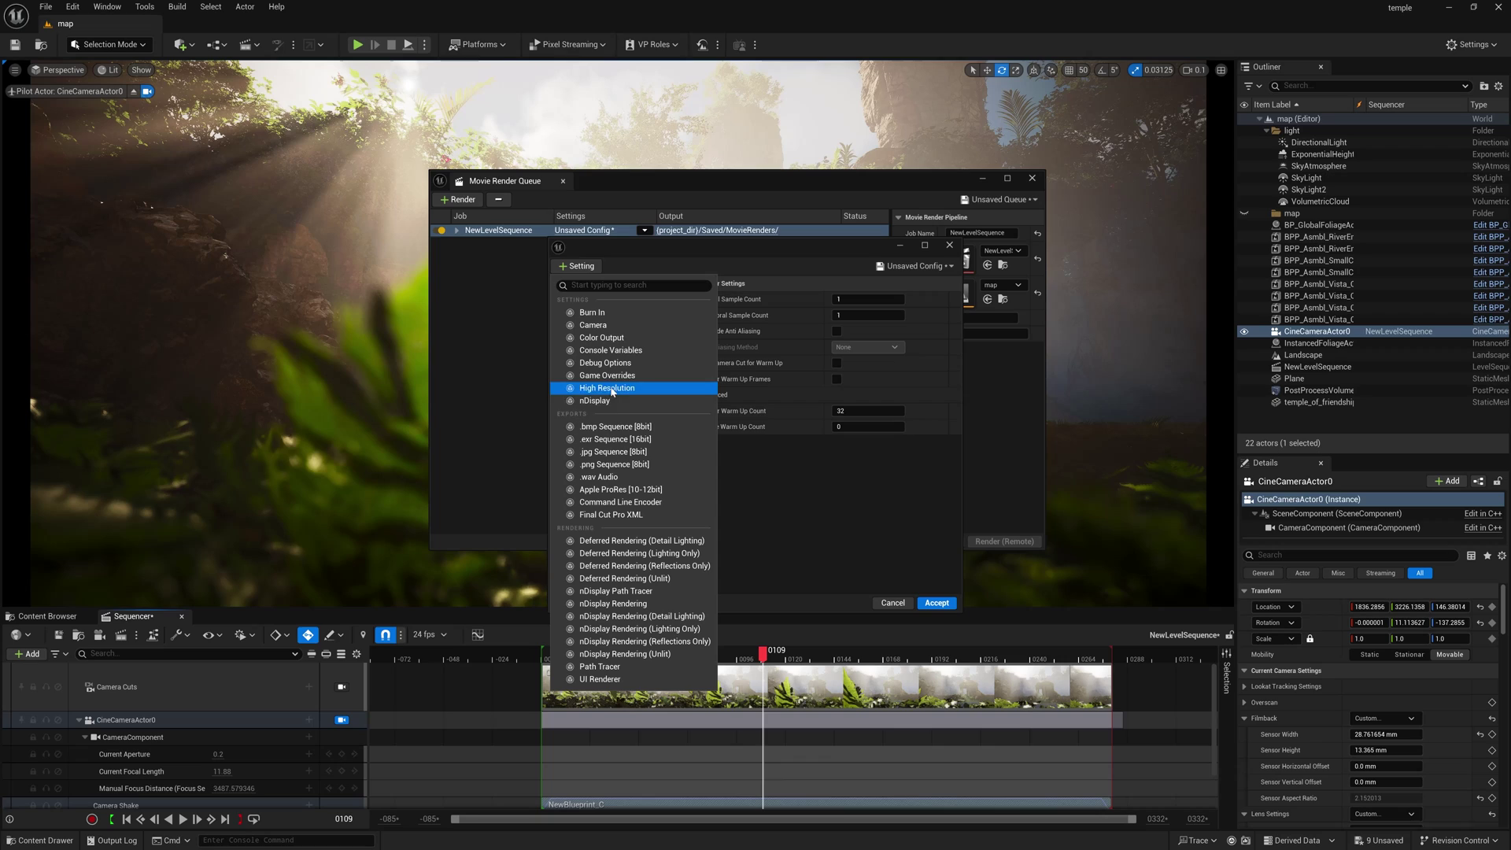
left_click(608, 464)
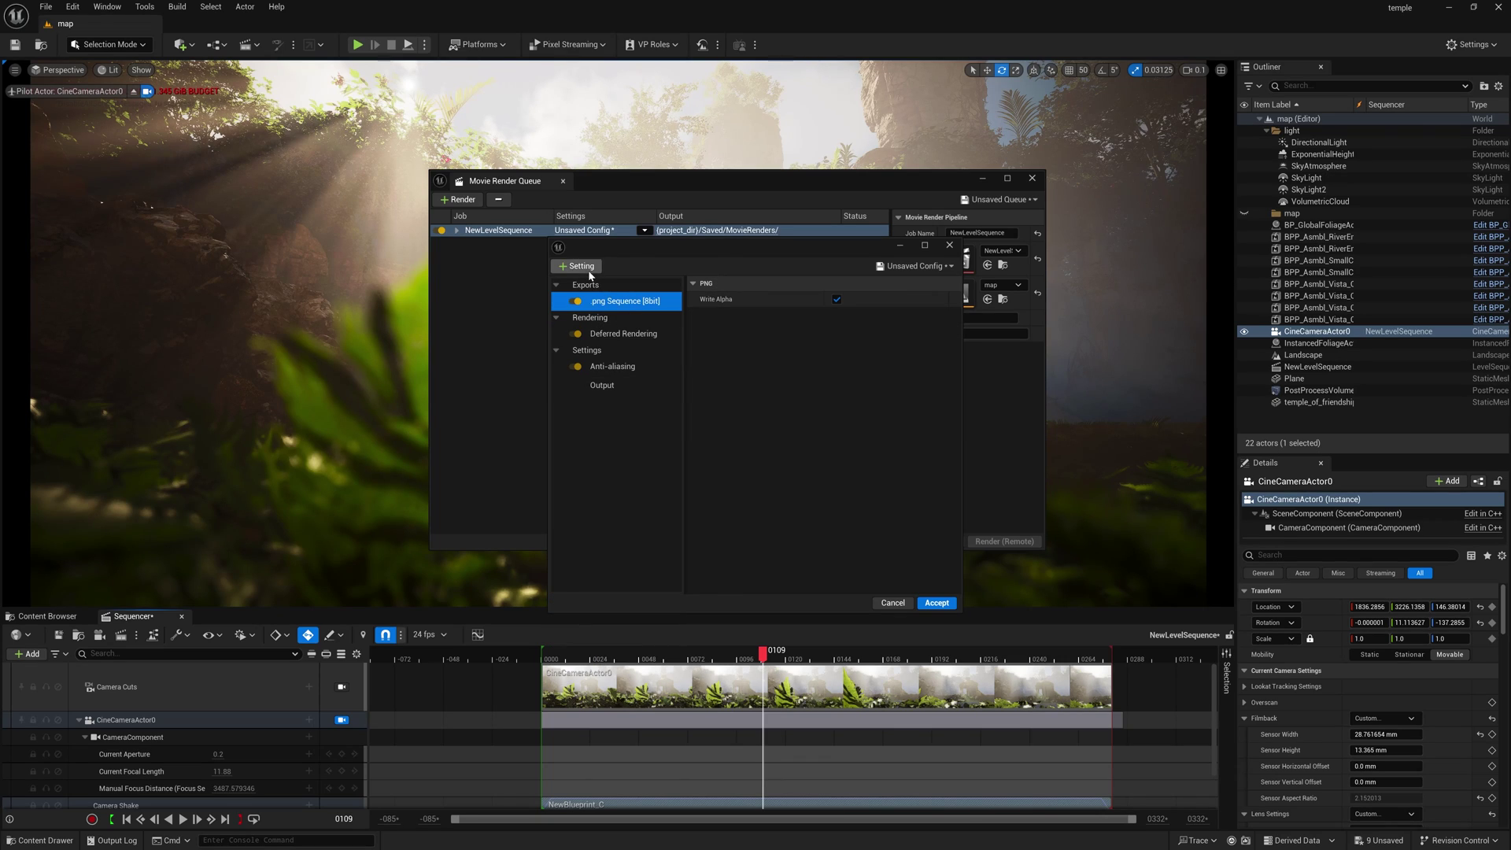
left_click(578, 266)
left_click(615, 439)
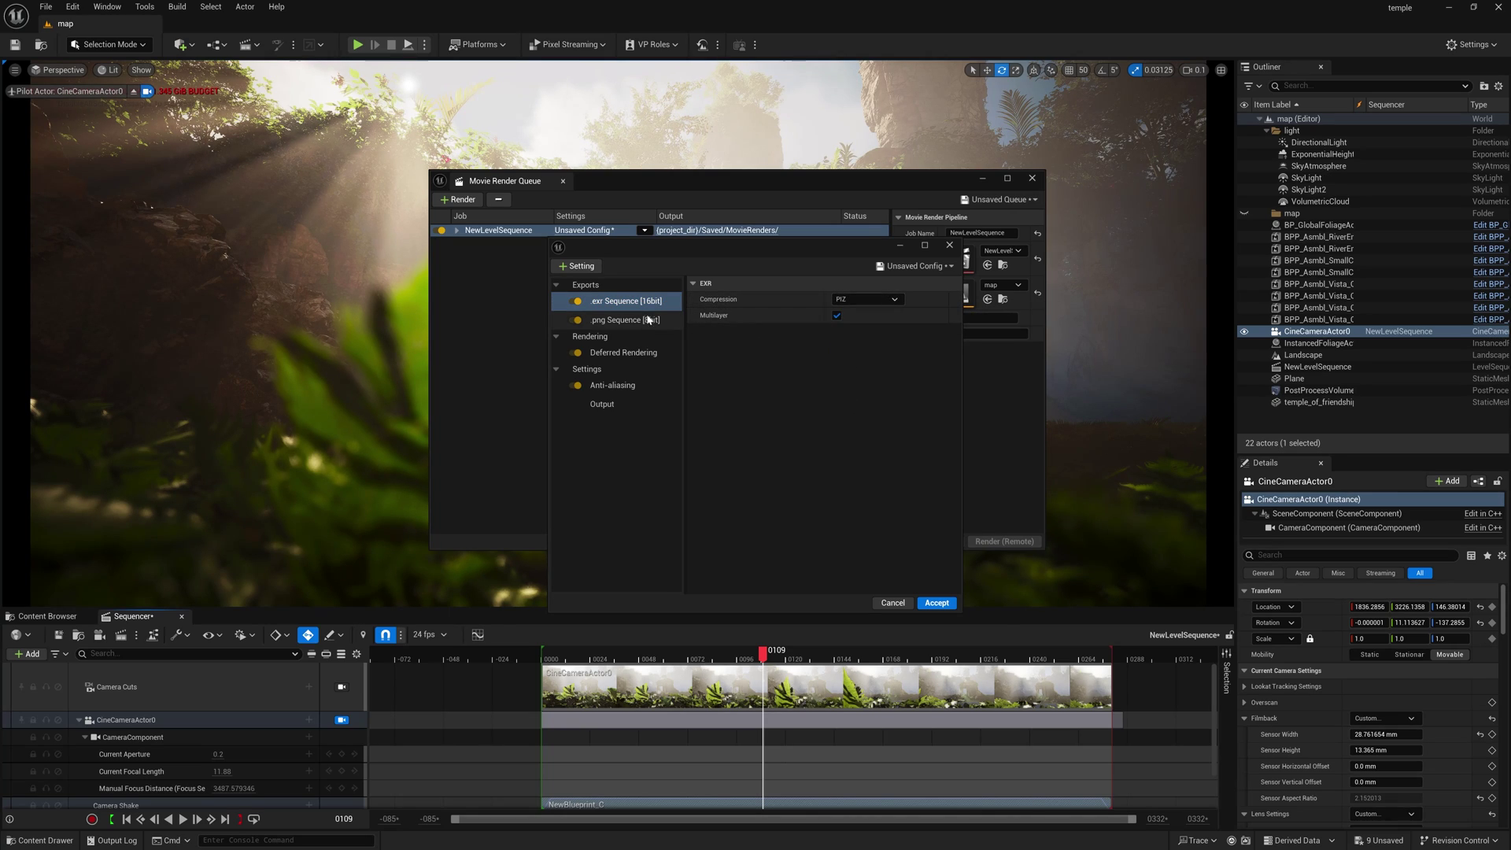
Add the Color Output setting to the render configuration and enable Disable Tone Curve.
left_click(578, 266)
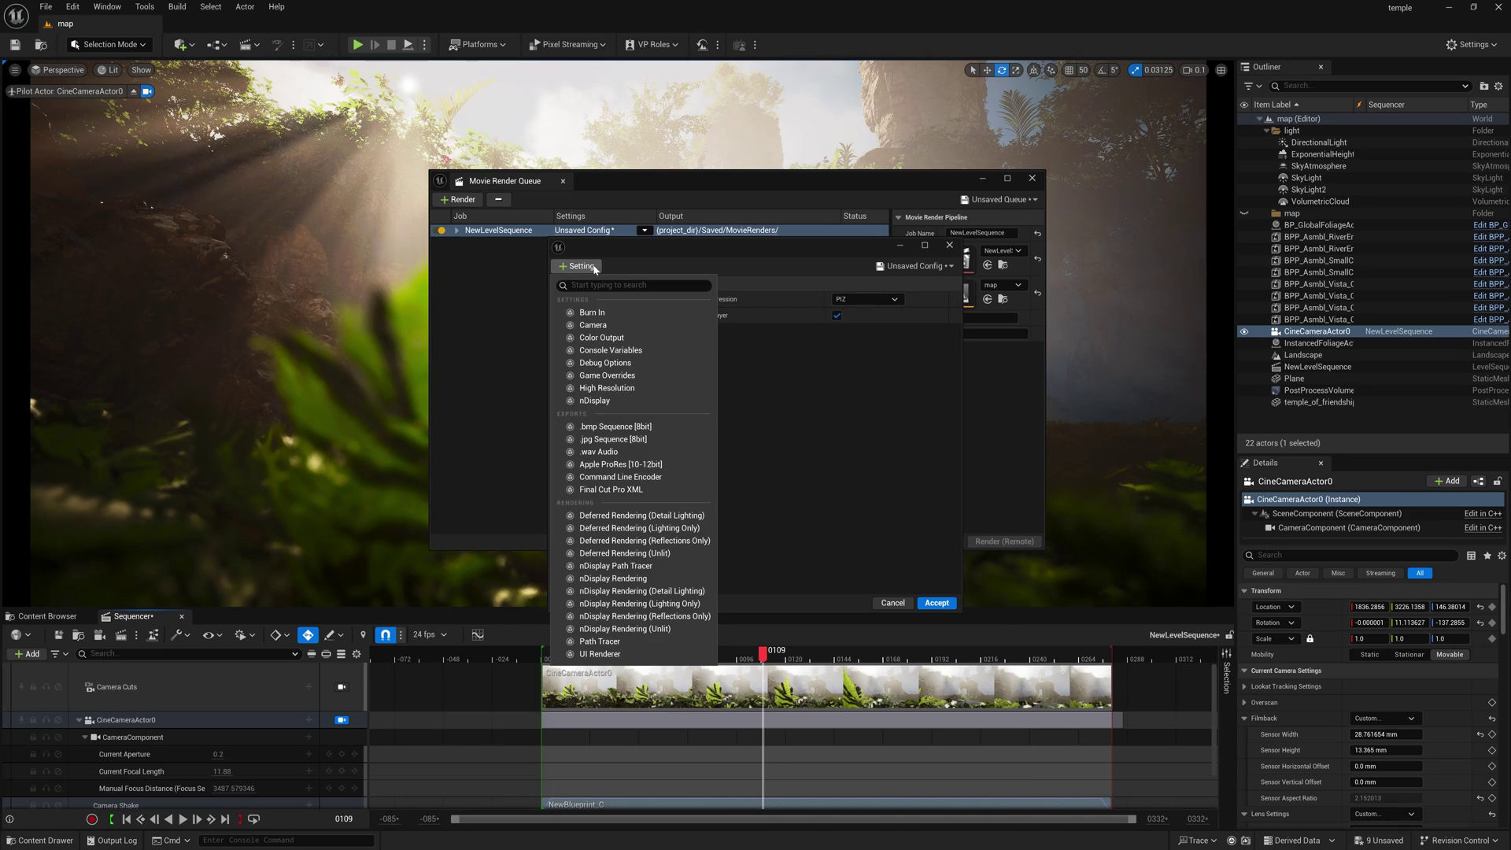
left_click(610, 326)
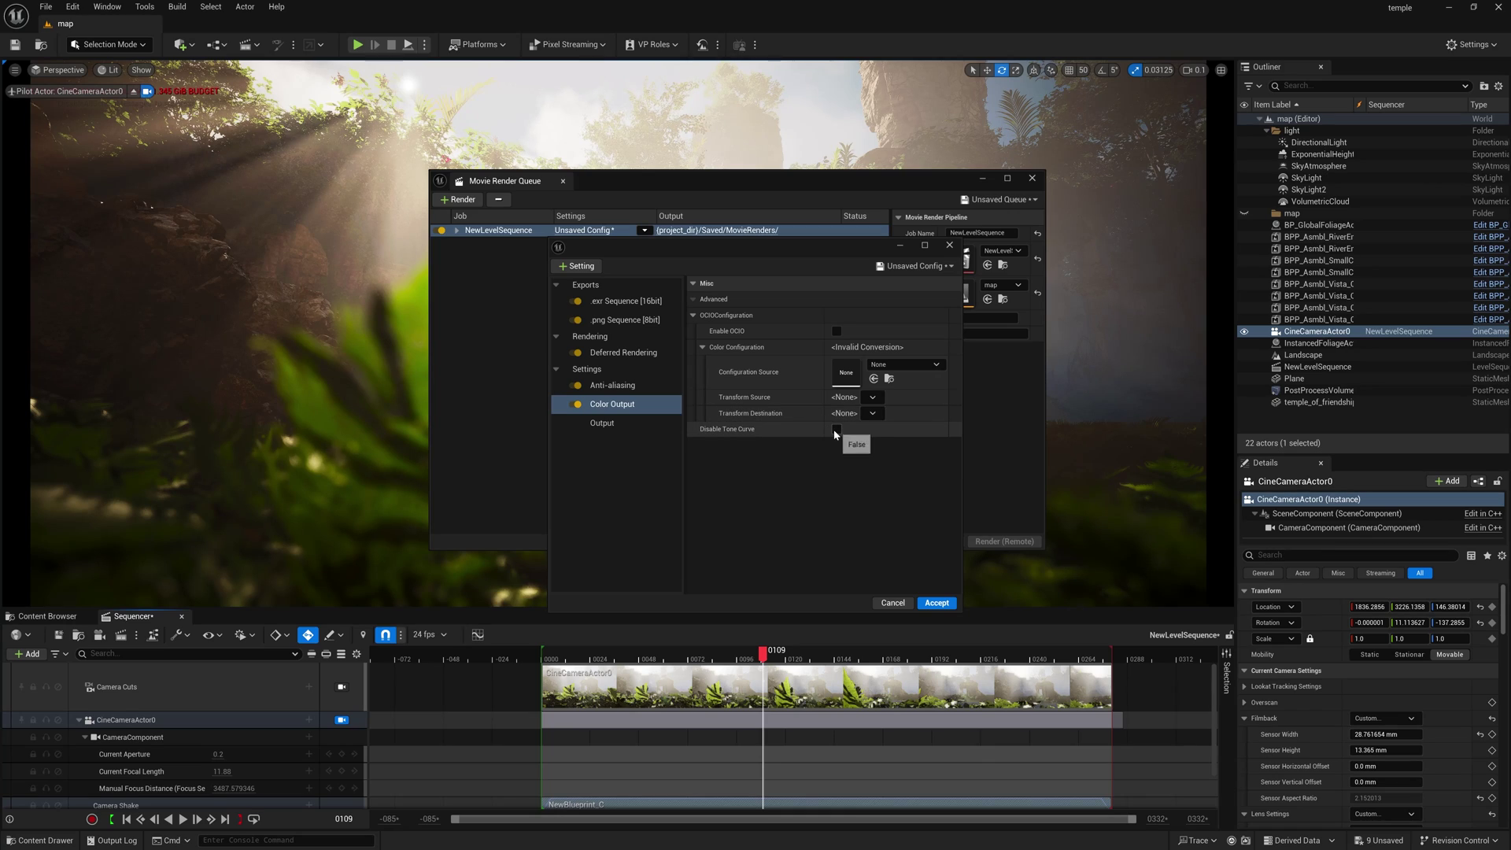
left_click(836, 429)
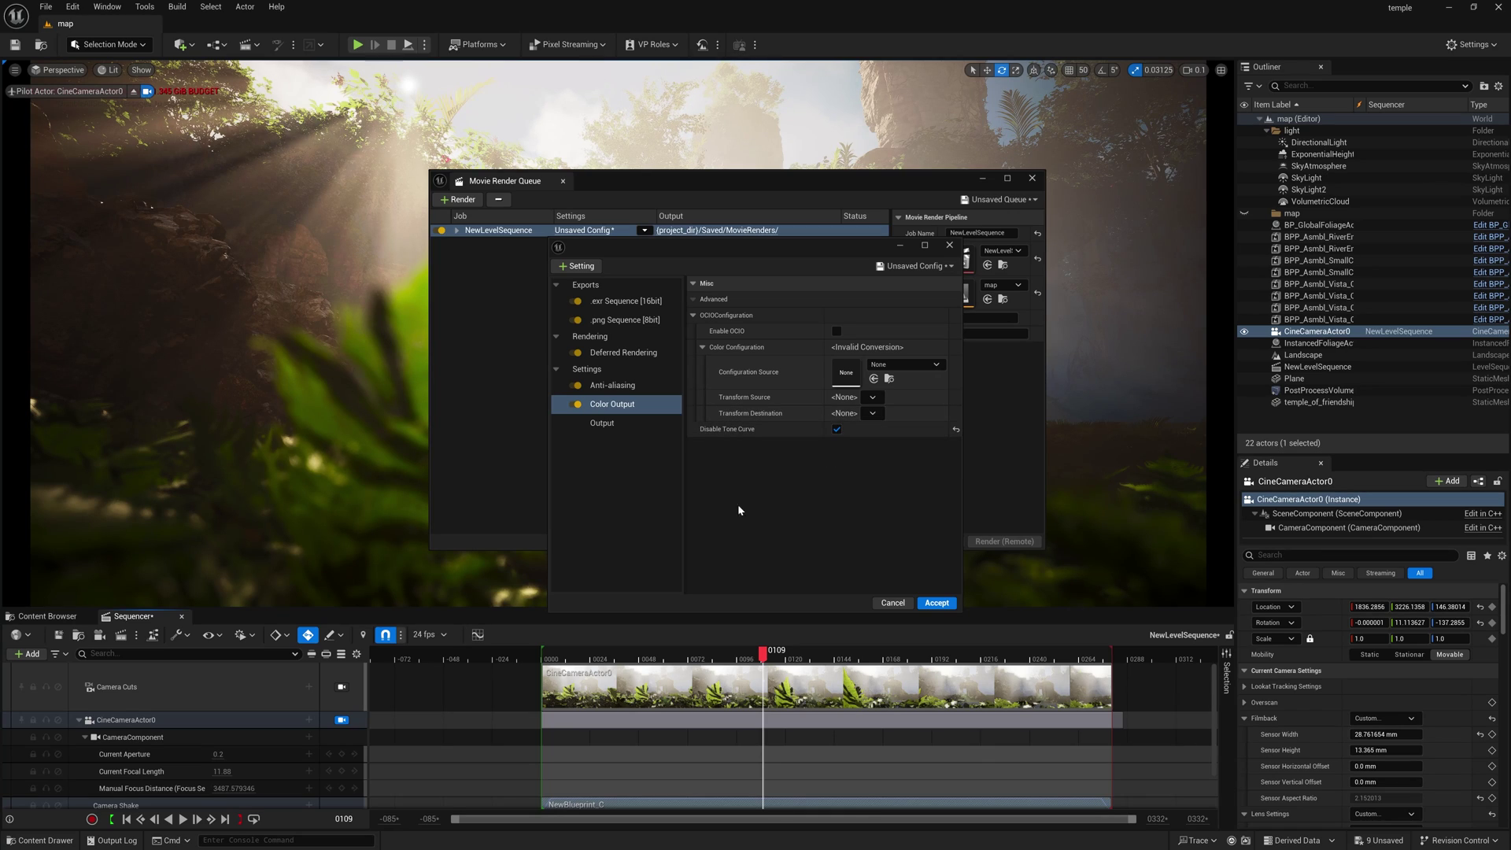
Set the anti-aliasing Spatial Sample Count to 16 and override anti-aliasing with the method None.
left_click(623, 387)
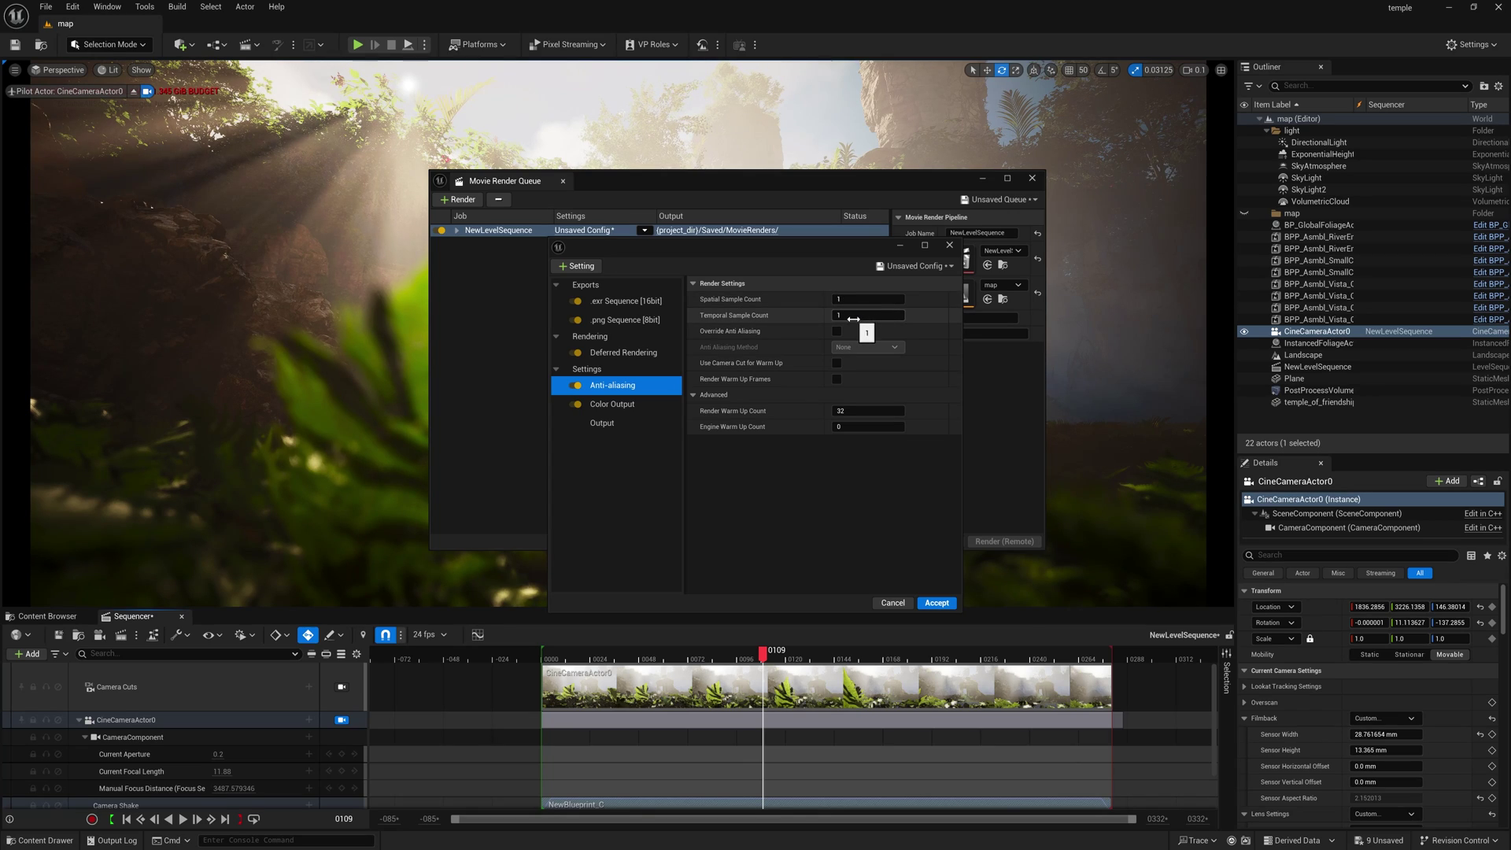
left_click(853, 318)
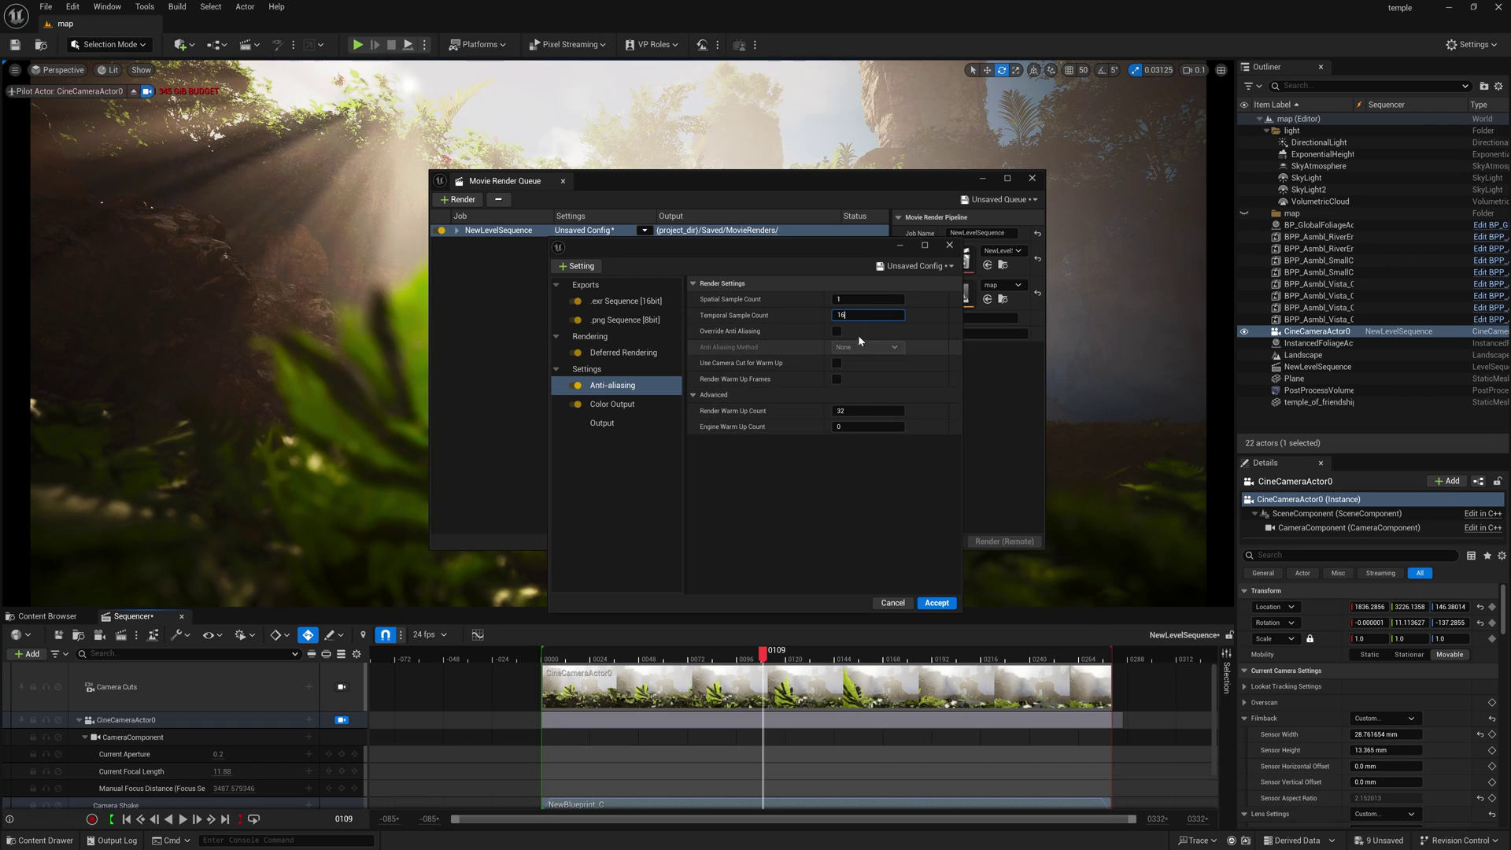
key("Return")
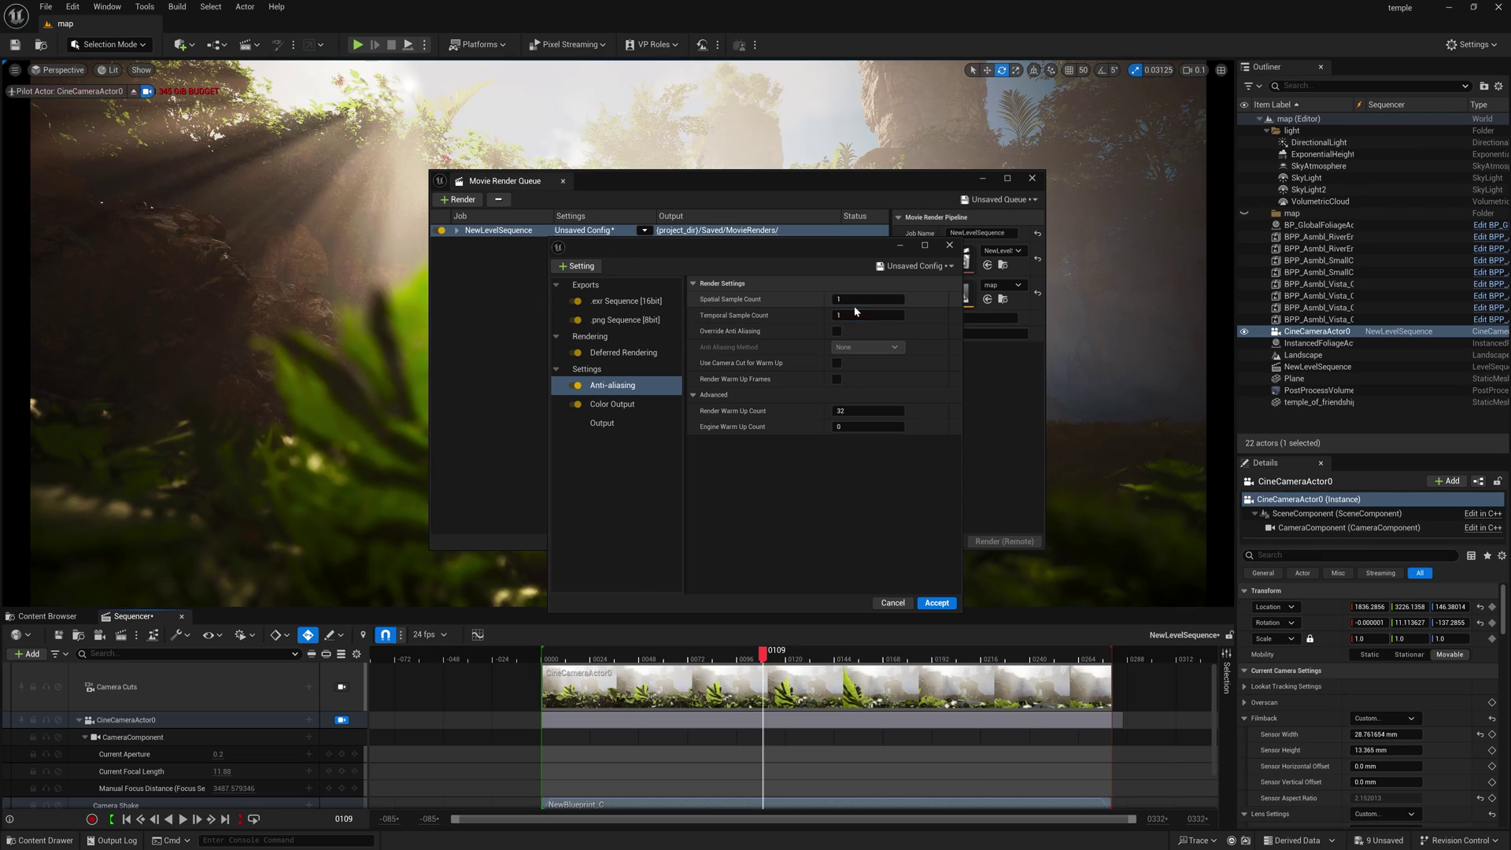
key("Return")
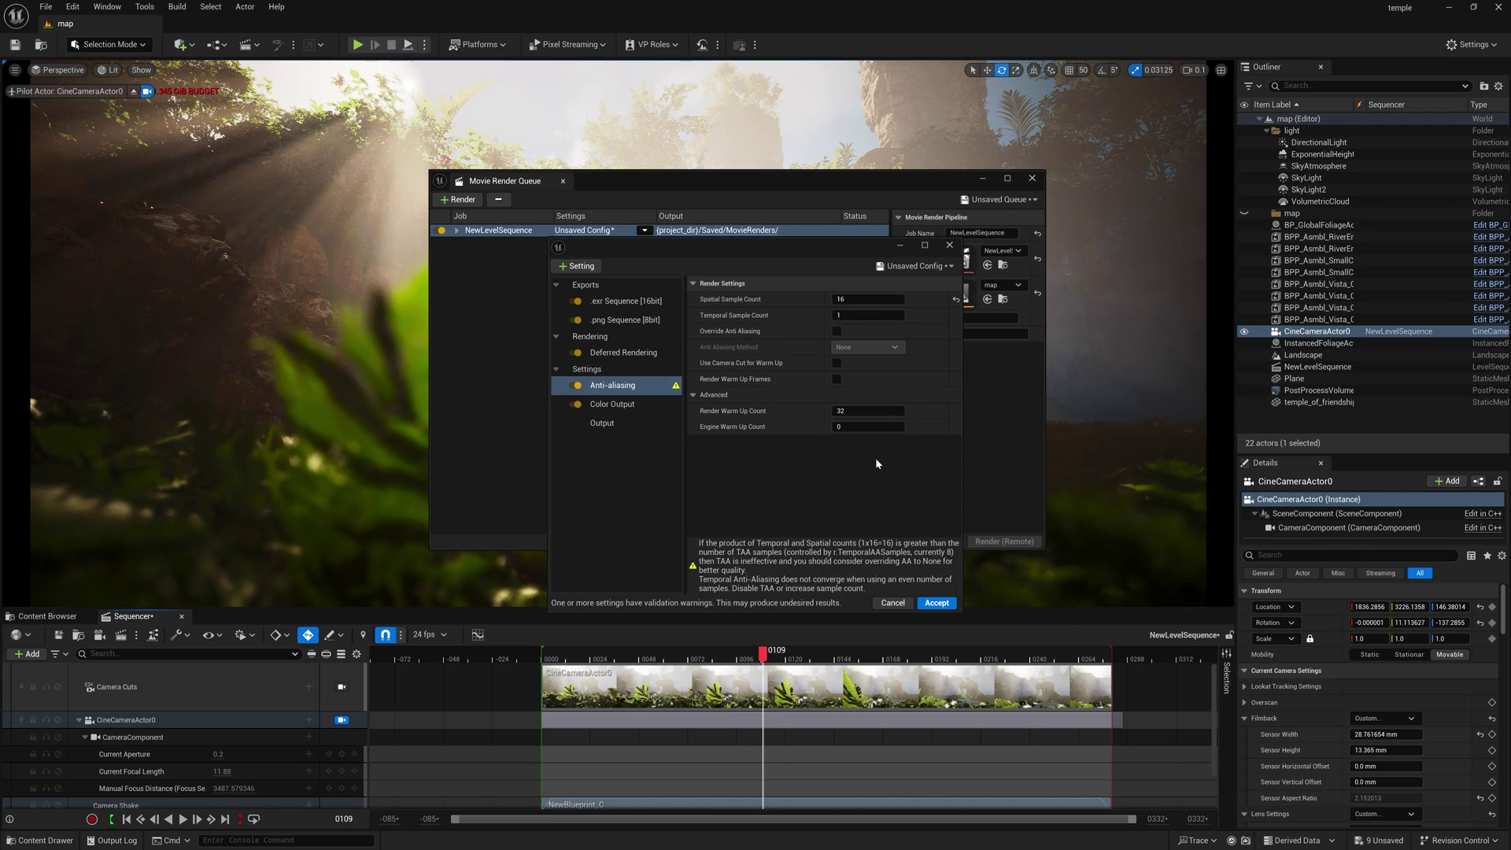
left_click(836, 331)
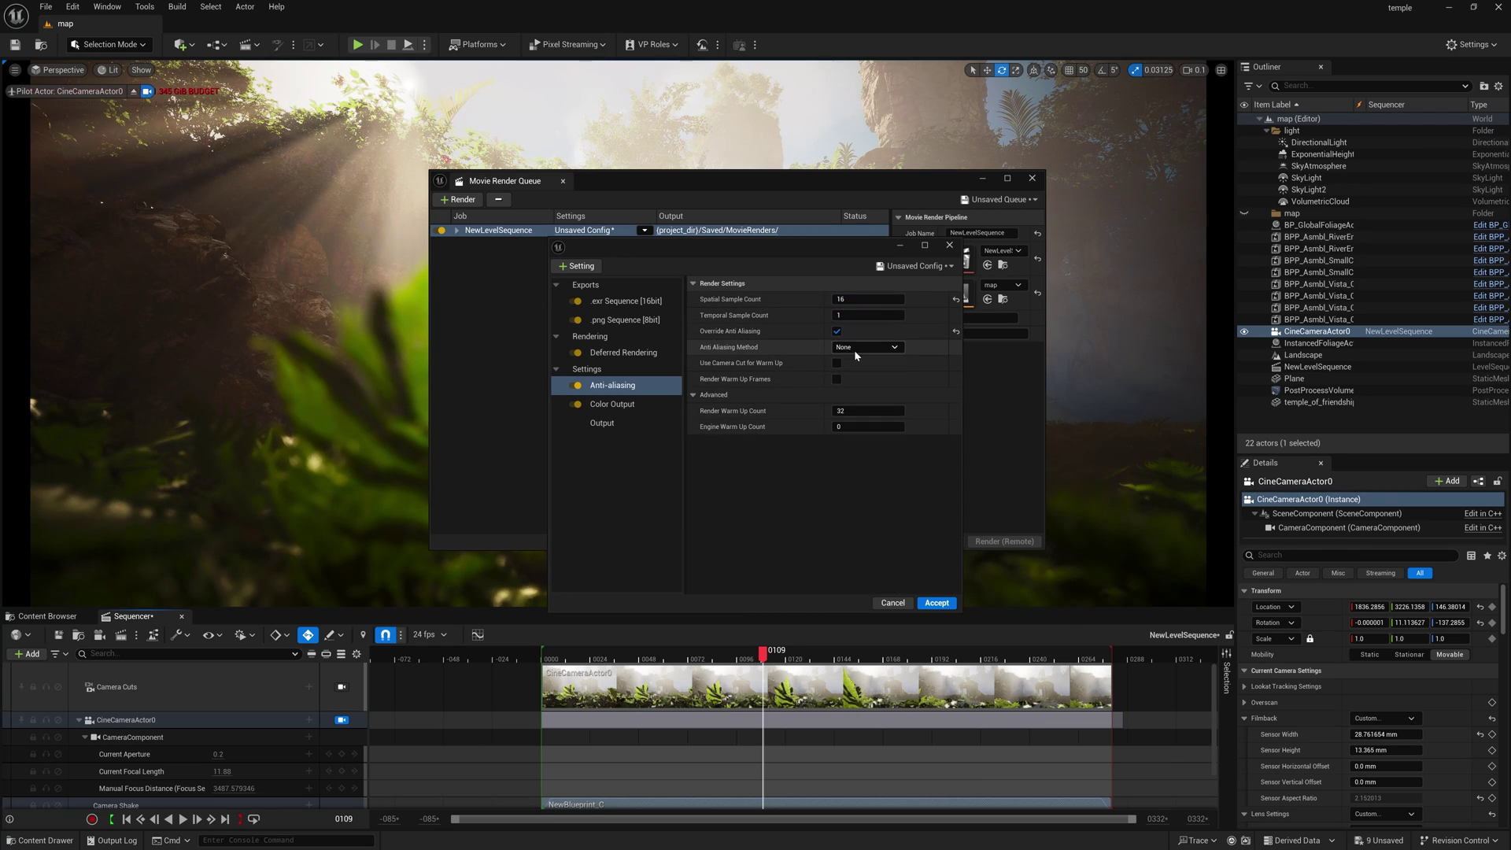
left_click(855, 348)
left_click(817, 493)
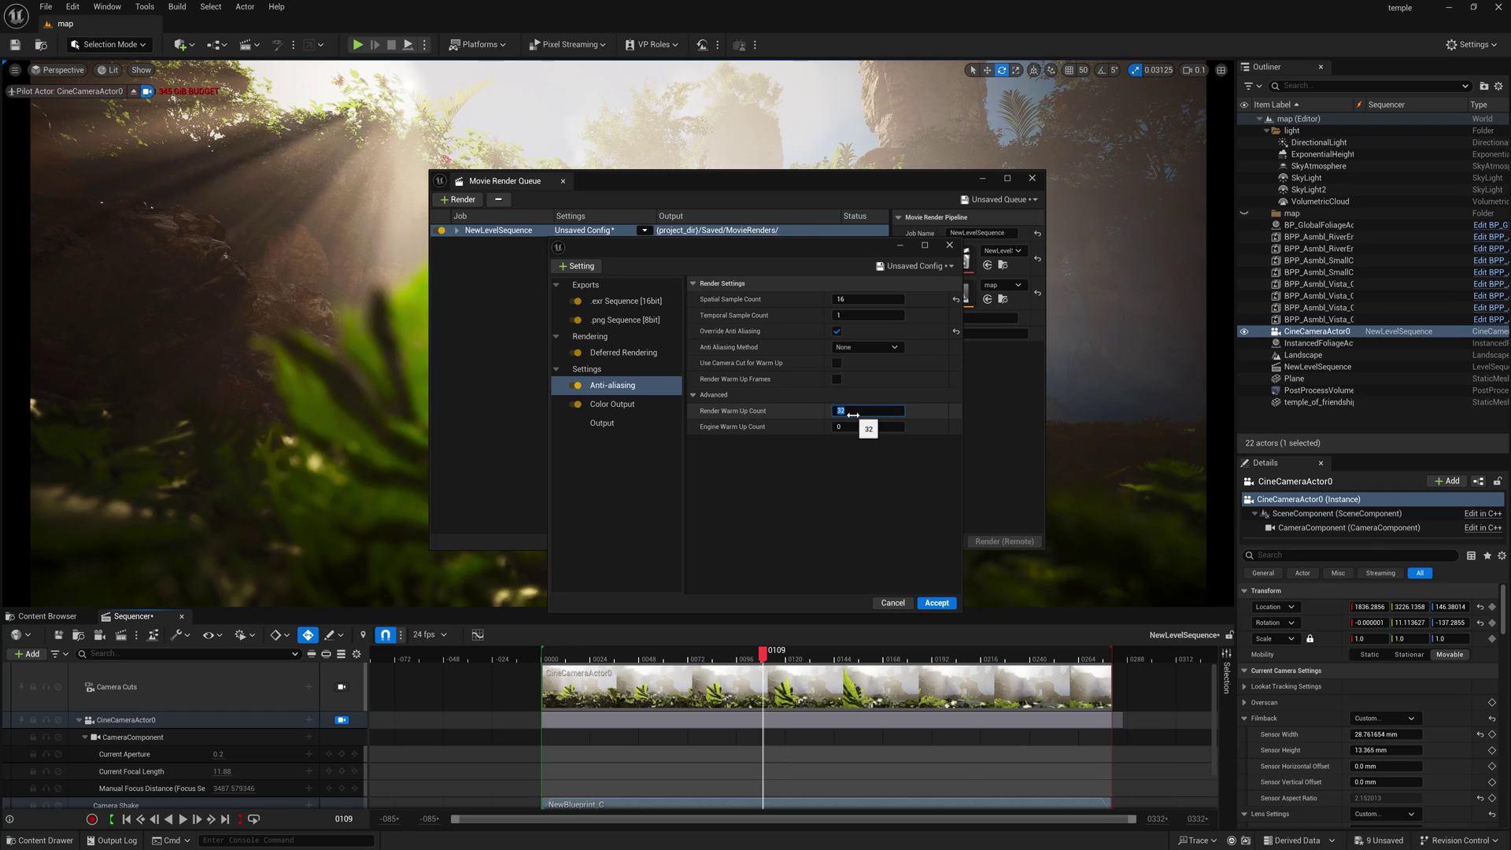
Set both the Render Warm Up Count and the Engine Warm Up Count to 16.
key("Return")
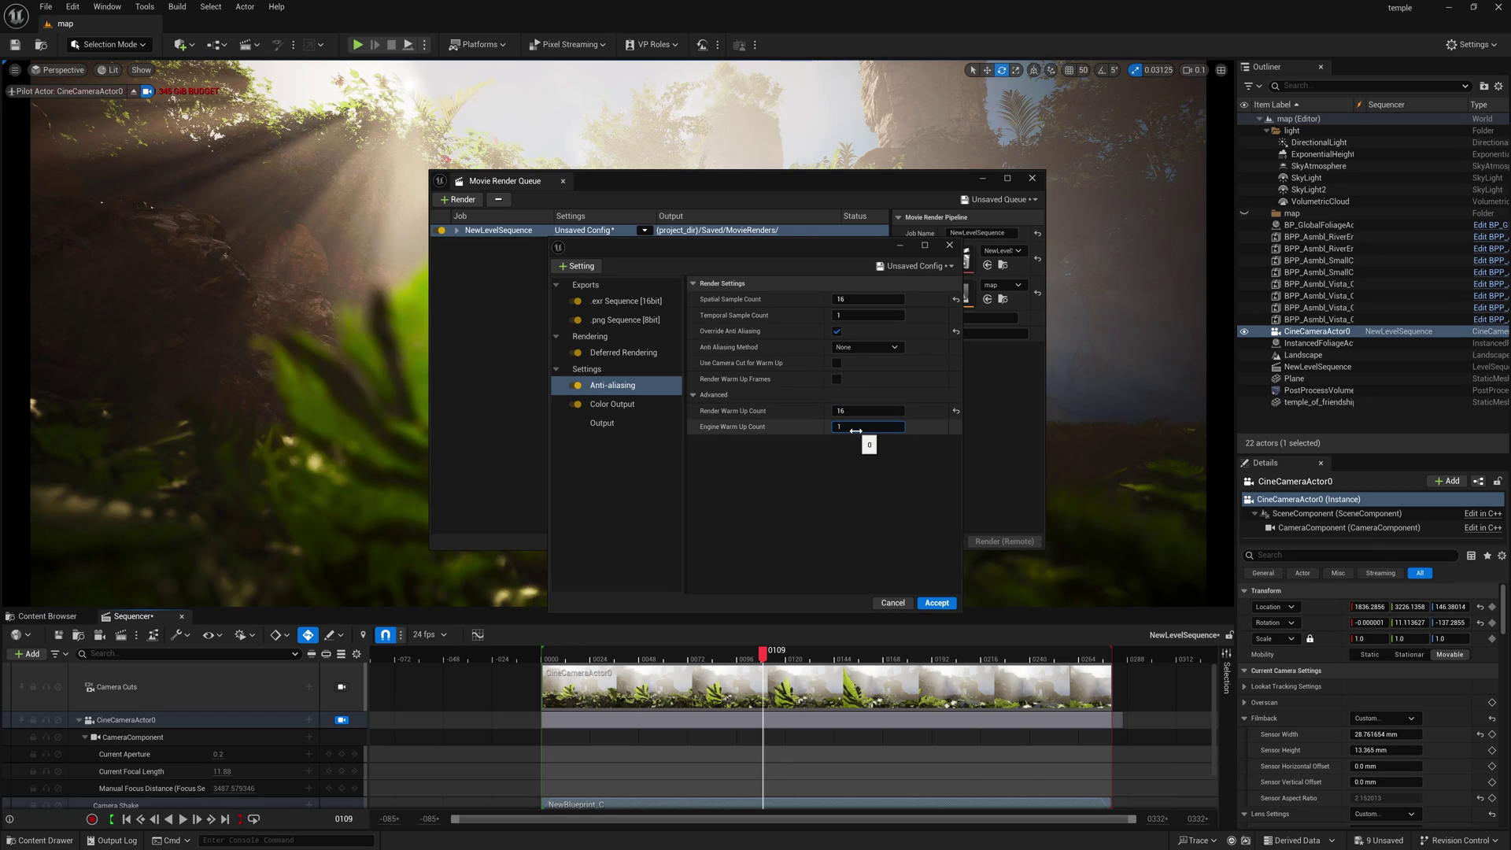
left_click(855, 430)
type("16")
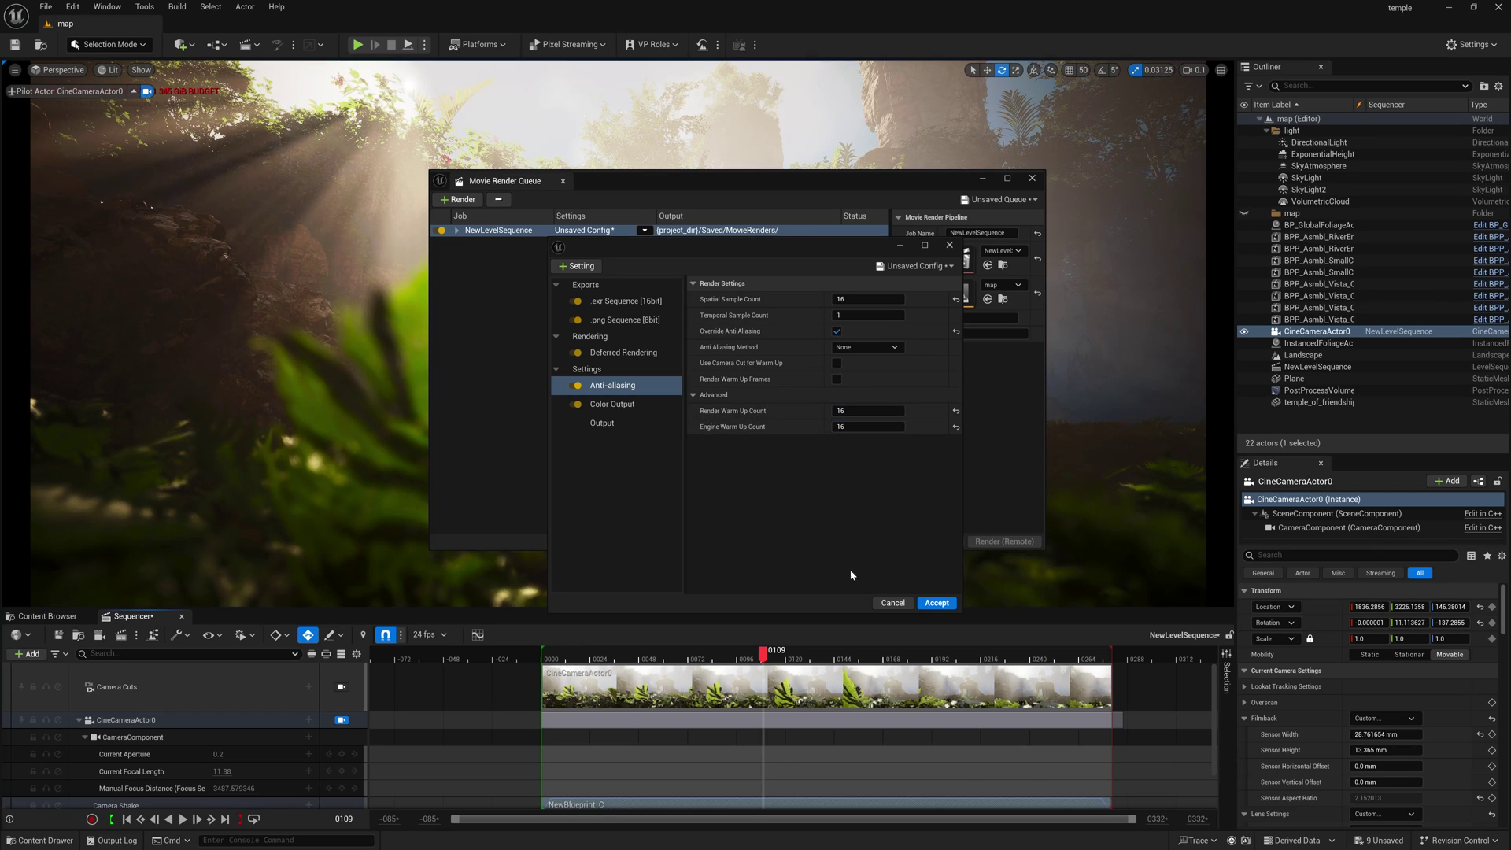
Set the render's Output Resolution to 3840 by 1620.
left_click(608, 424)
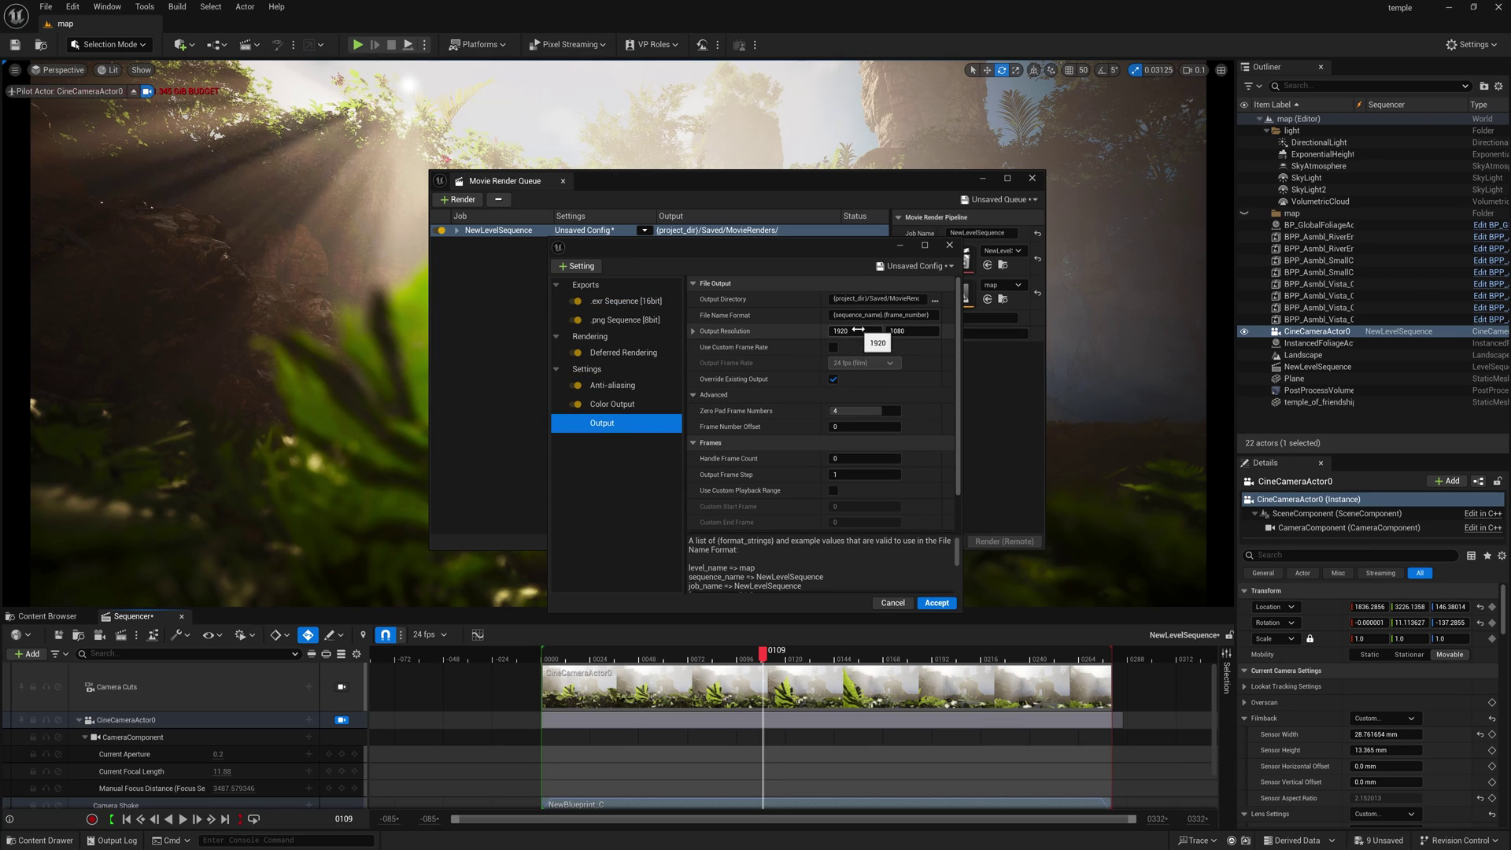
left_click(858, 330)
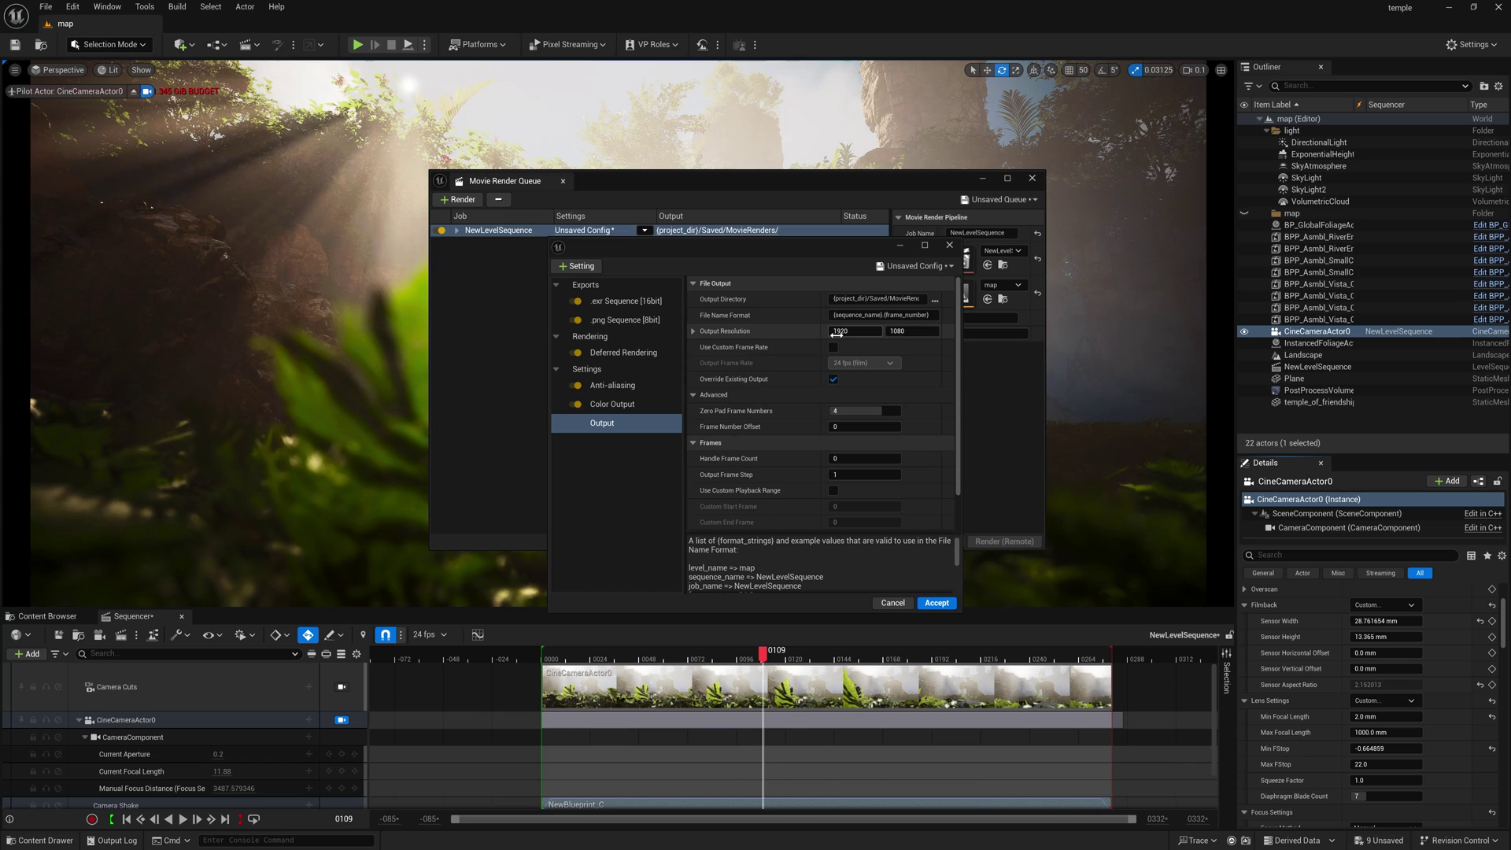
type("*2")
left_click(893, 332)
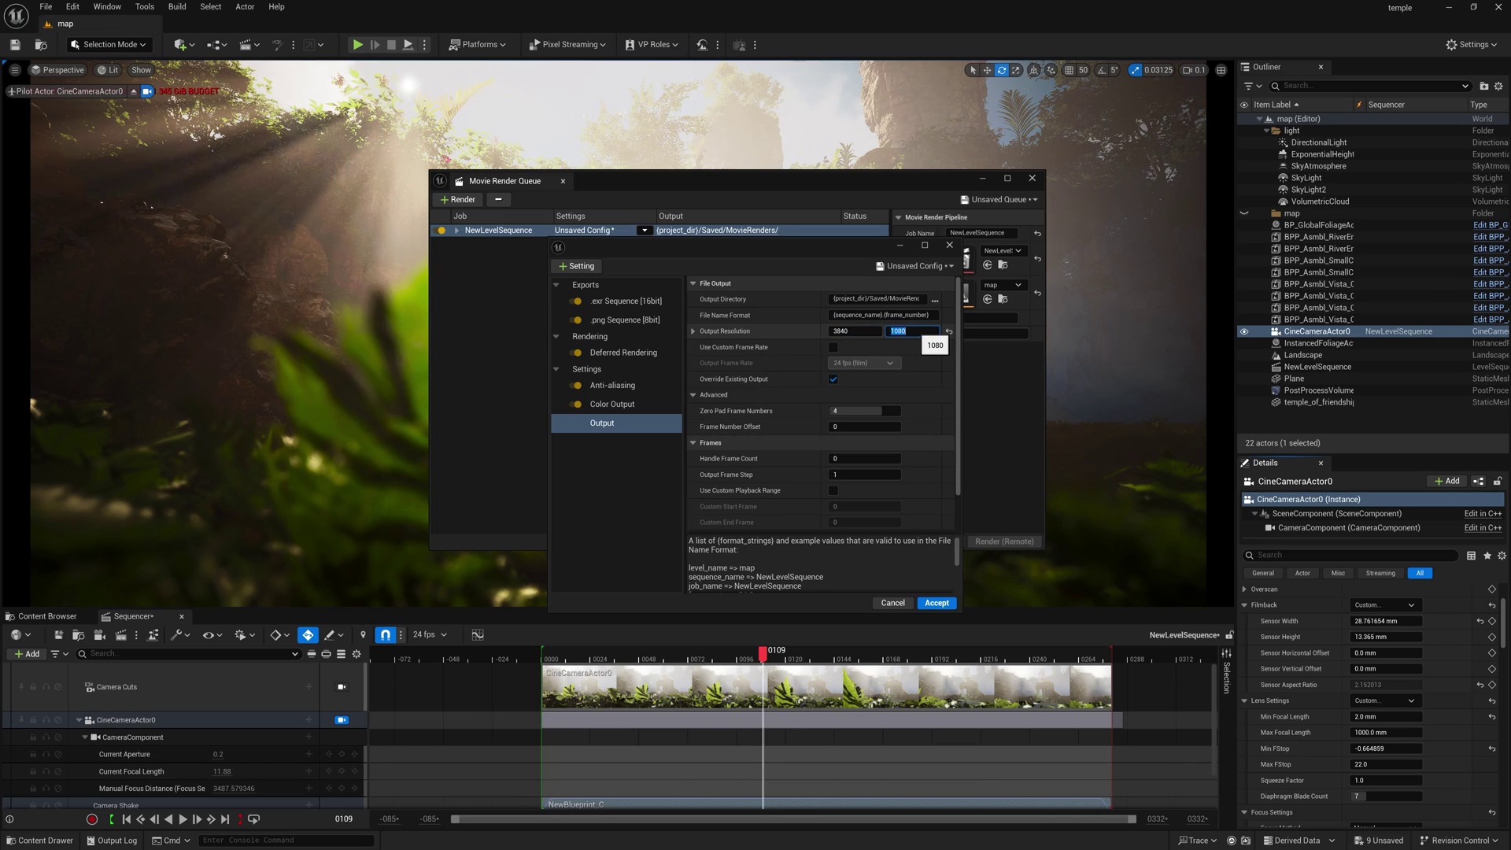
type("810*2")
key("Return")
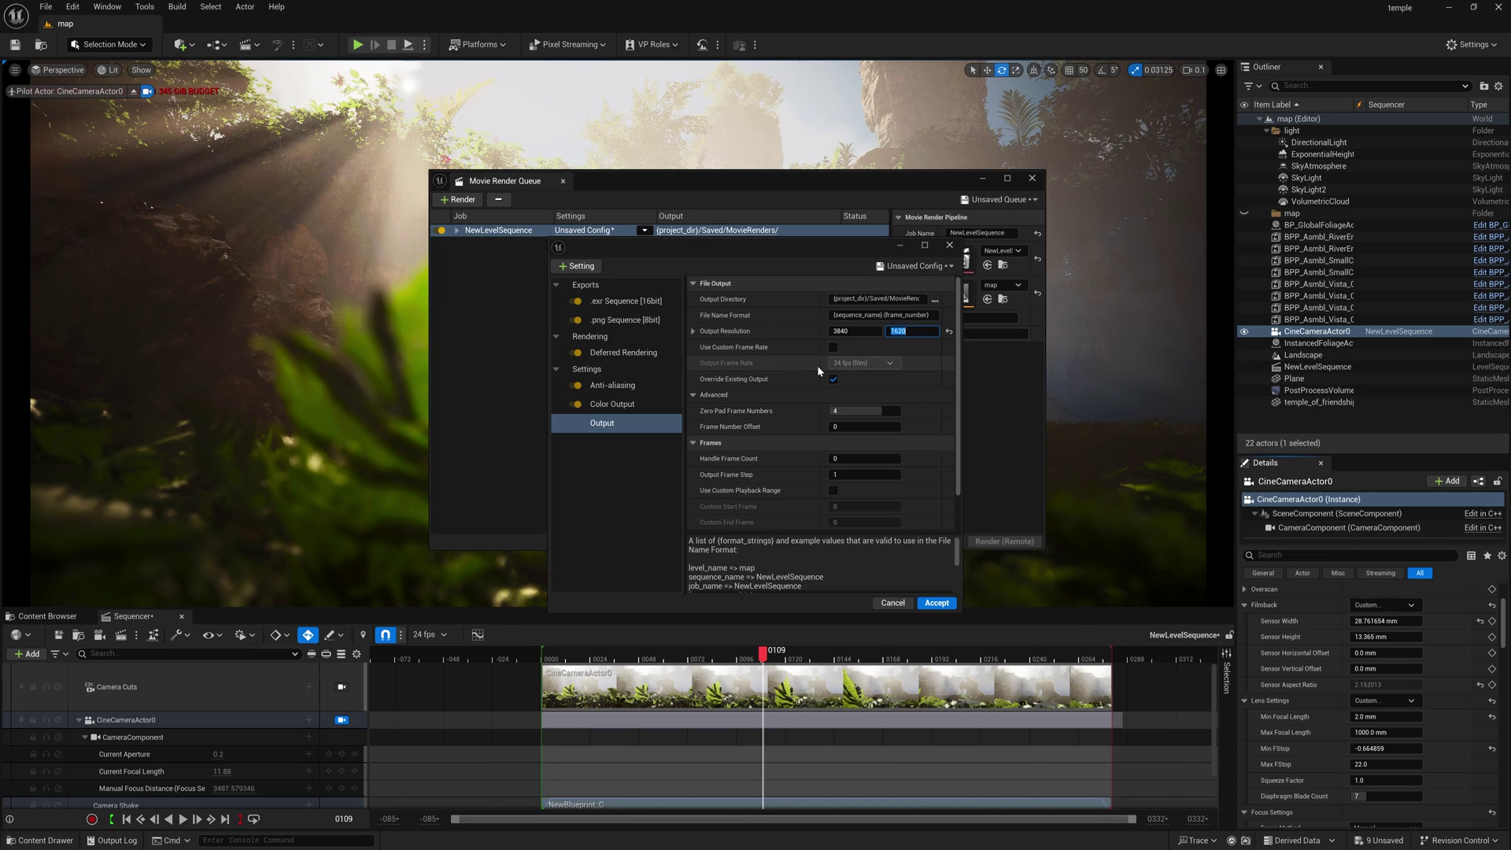
Enable the custom frame rate at 24 fps (film), accept the render configuration and start the job as a local render.
left_click(834, 347)
scroll(799, 461, "down", 2)
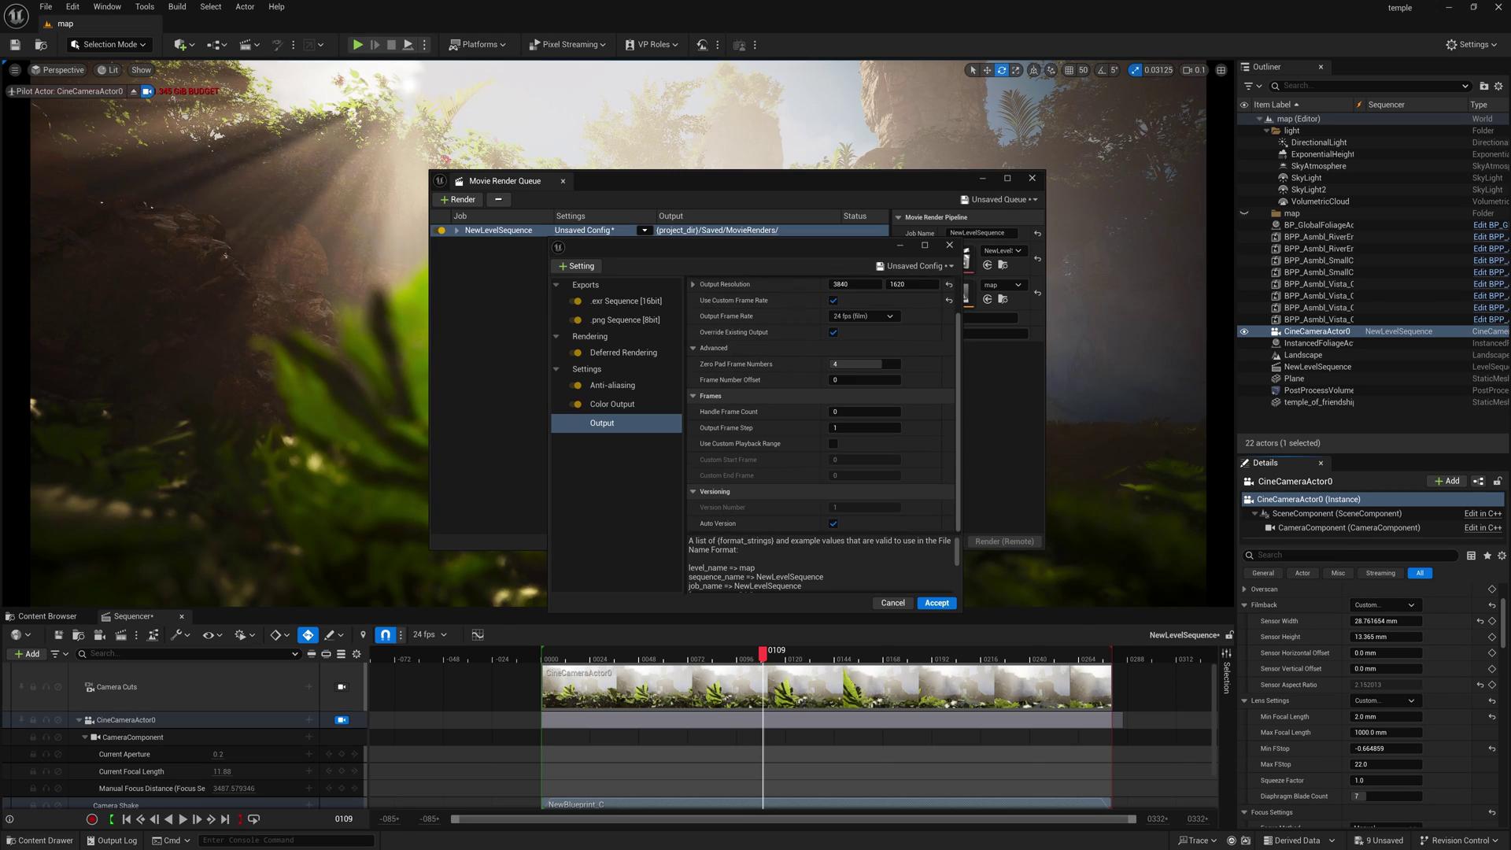
left_click(937, 603)
left_click(834, 431)
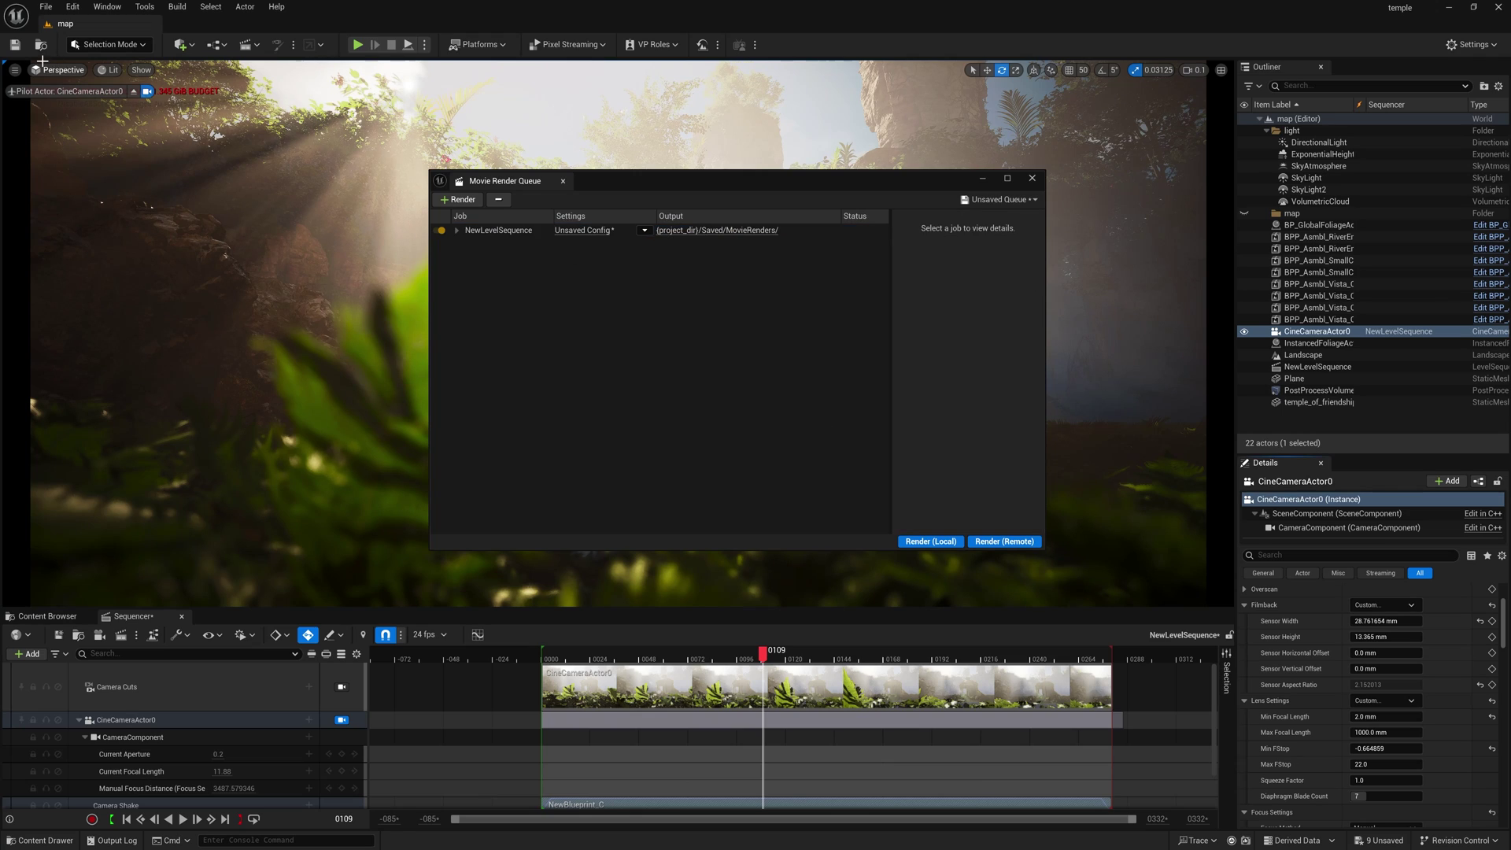
left_click(925, 542)
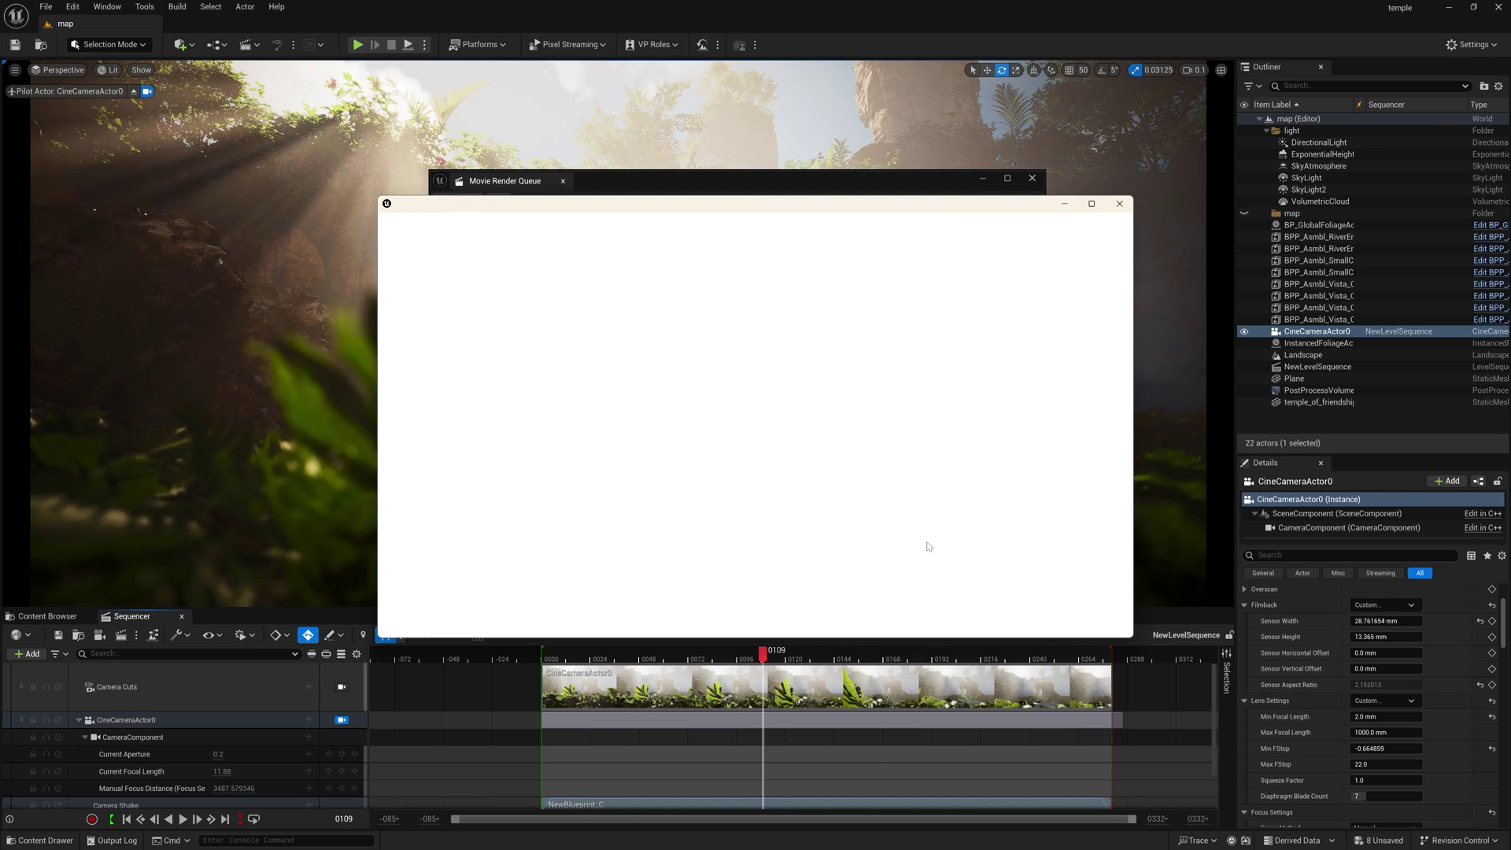